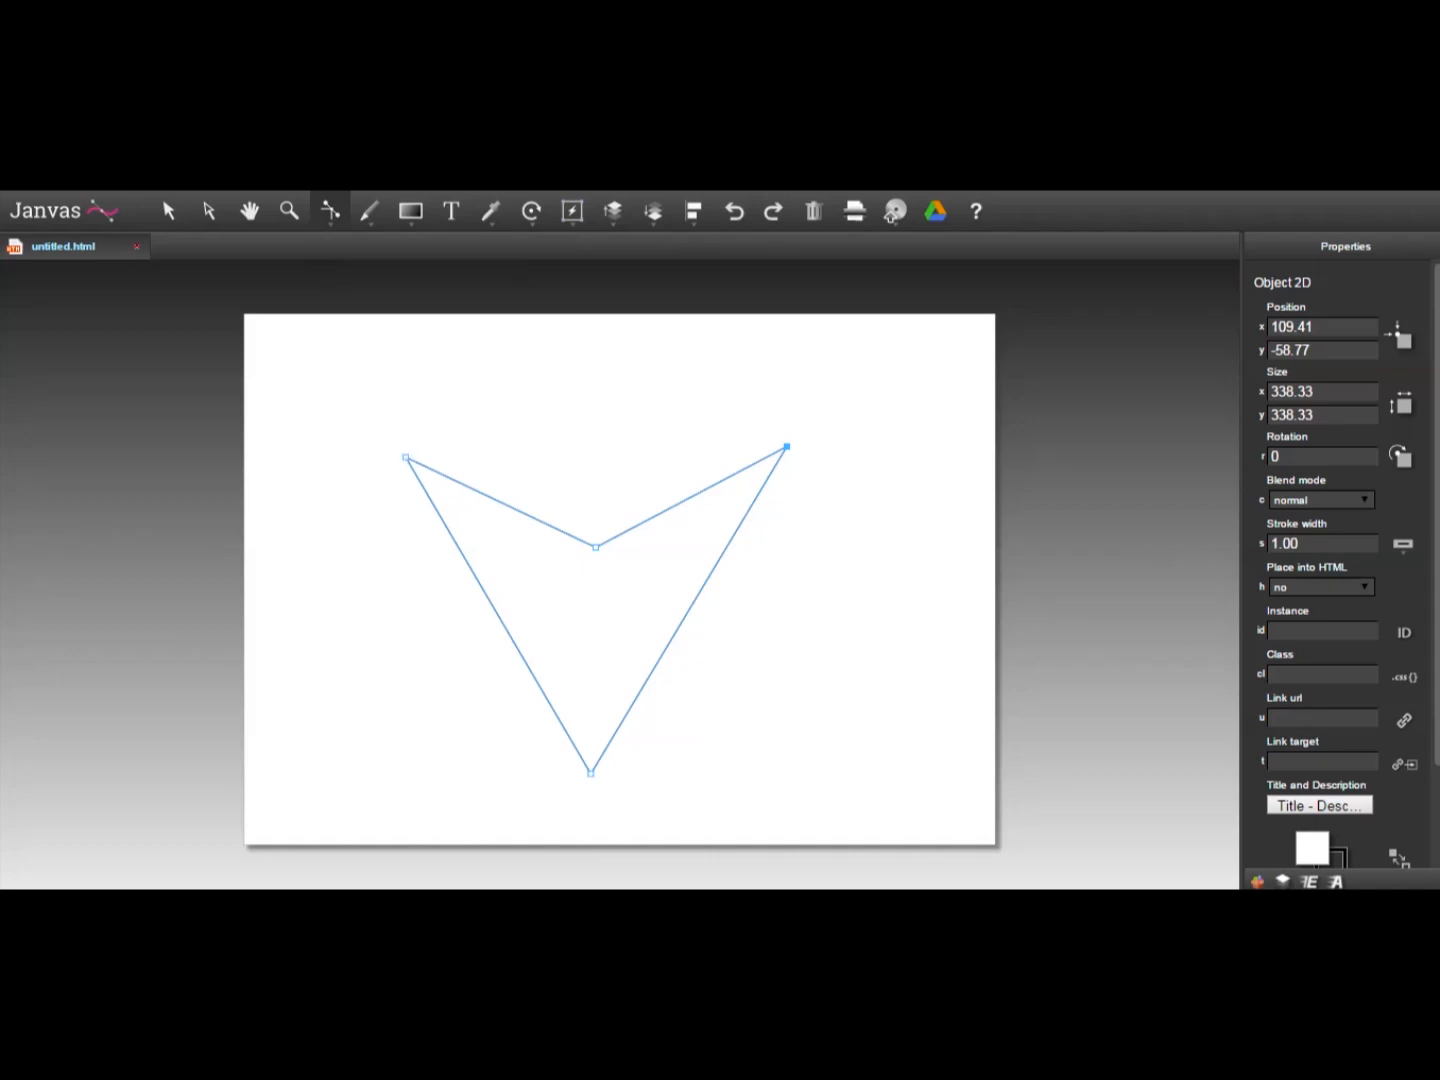
# Step: Convert the two upper outer corners of the path into smooth points, curving the outline into two heart lobes
pyautogui.moveTo(405, 460); pyautogui.dragTo(506, 371)
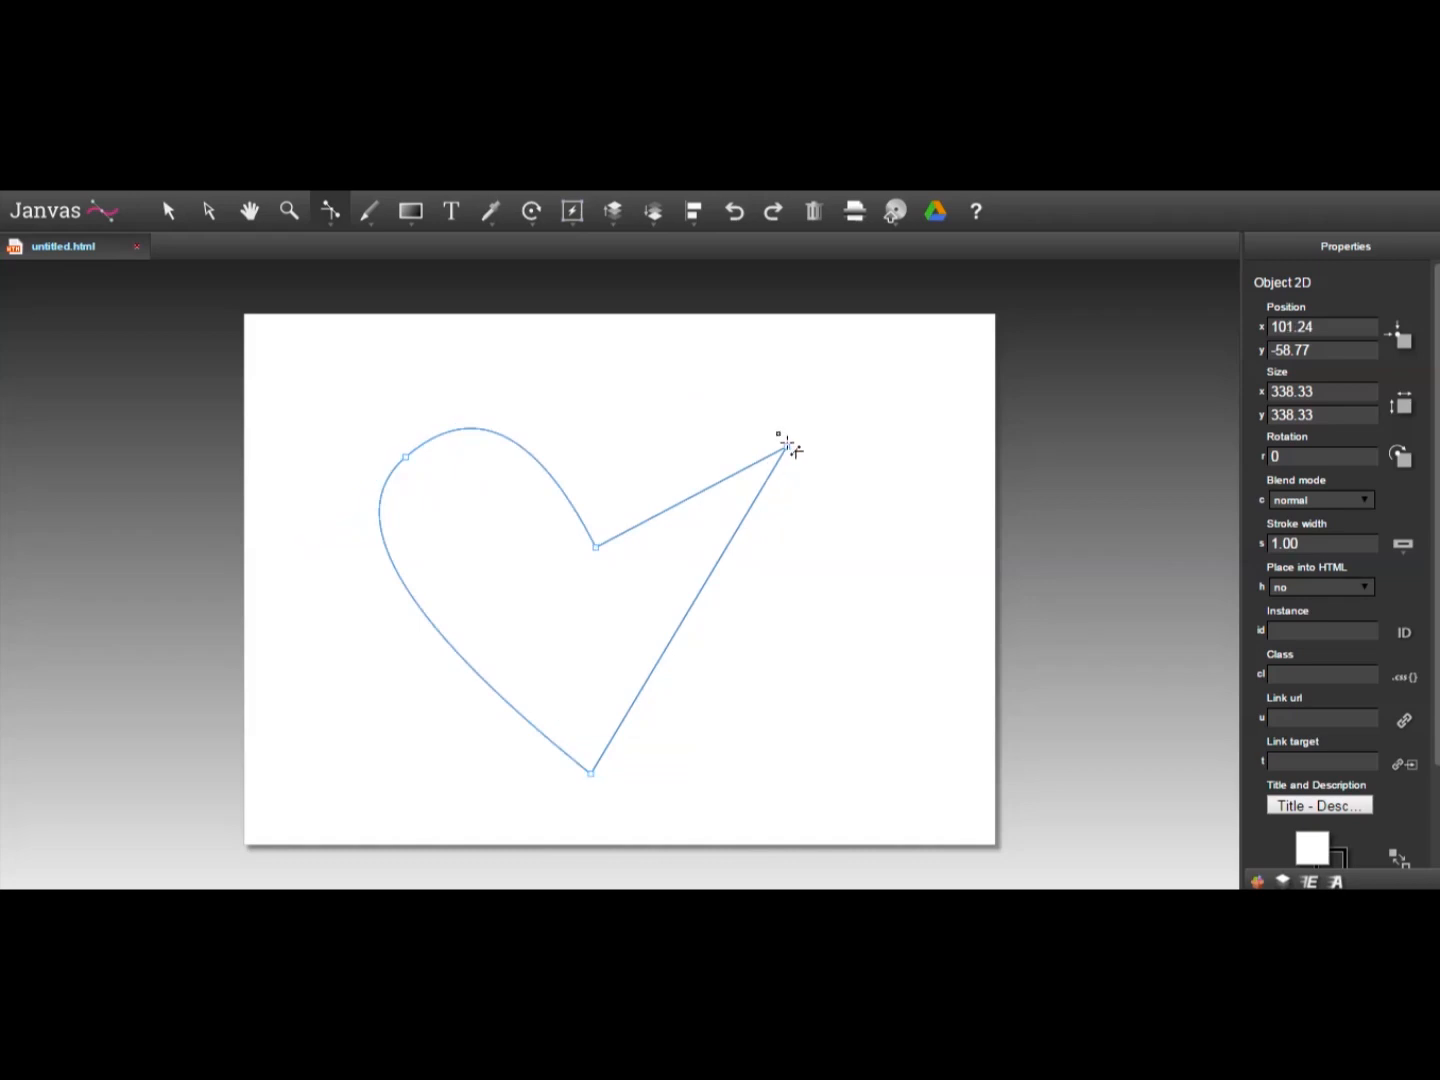
pyautogui.moveTo(787, 446); pyautogui.dragTo(878, 582)
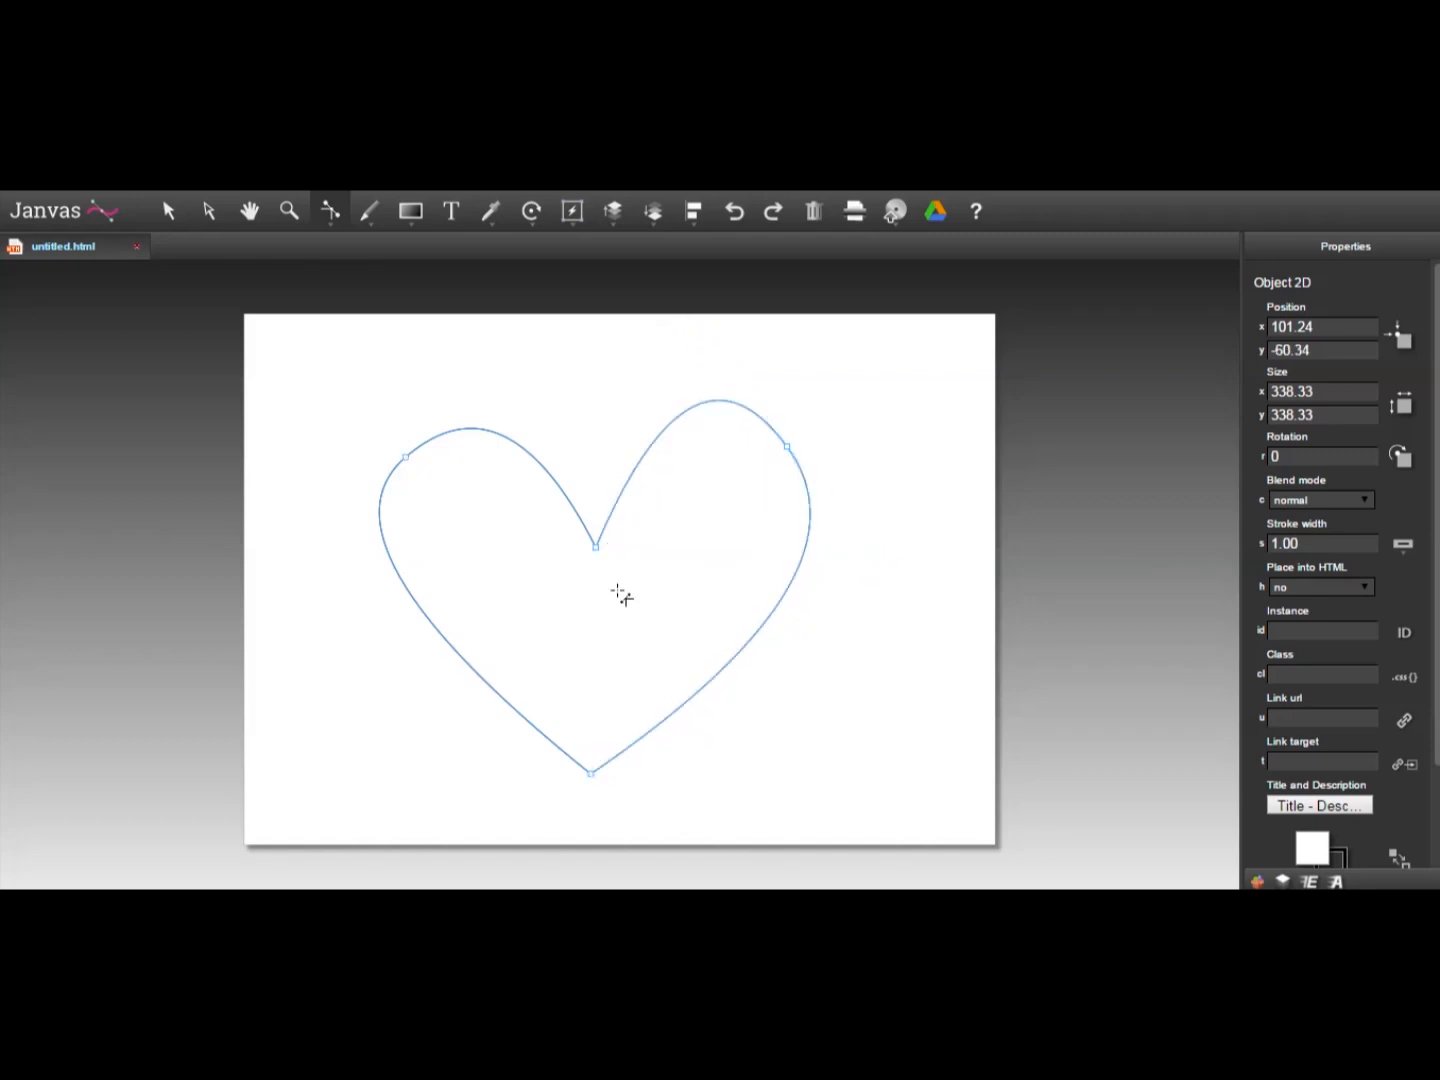
# Step: Adjust the two direction handles of the heart's upper-left anchor point independently to reshape the curves on both sides of it
pyautogui.click(209, 218)
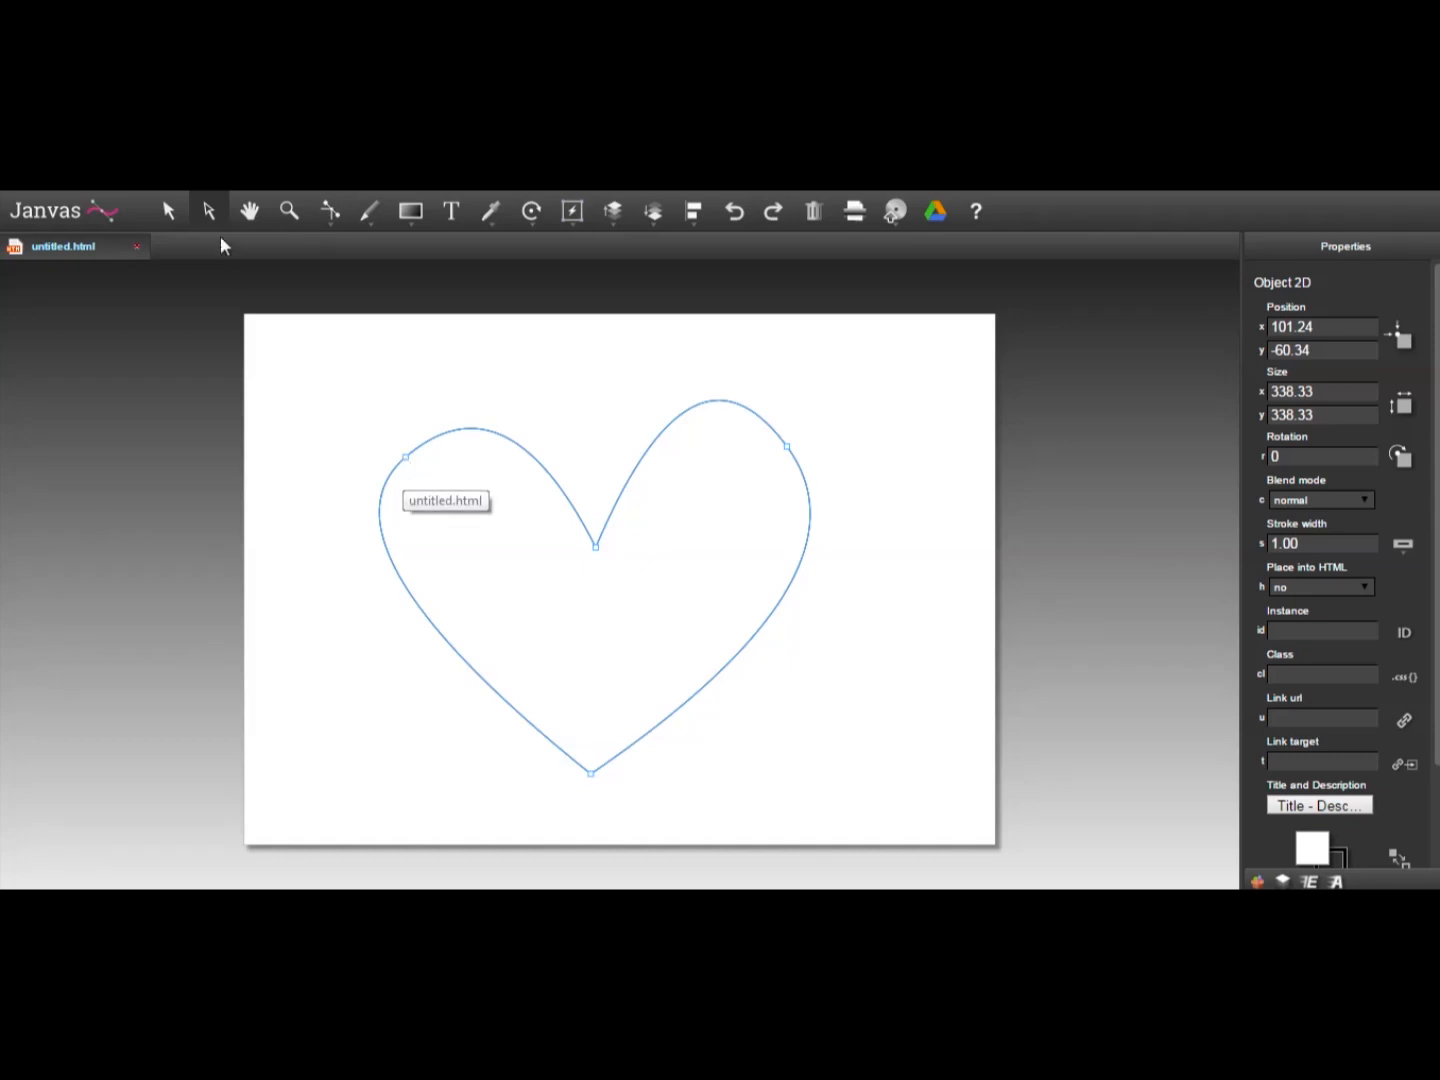
pyautogui.click(406, 458)
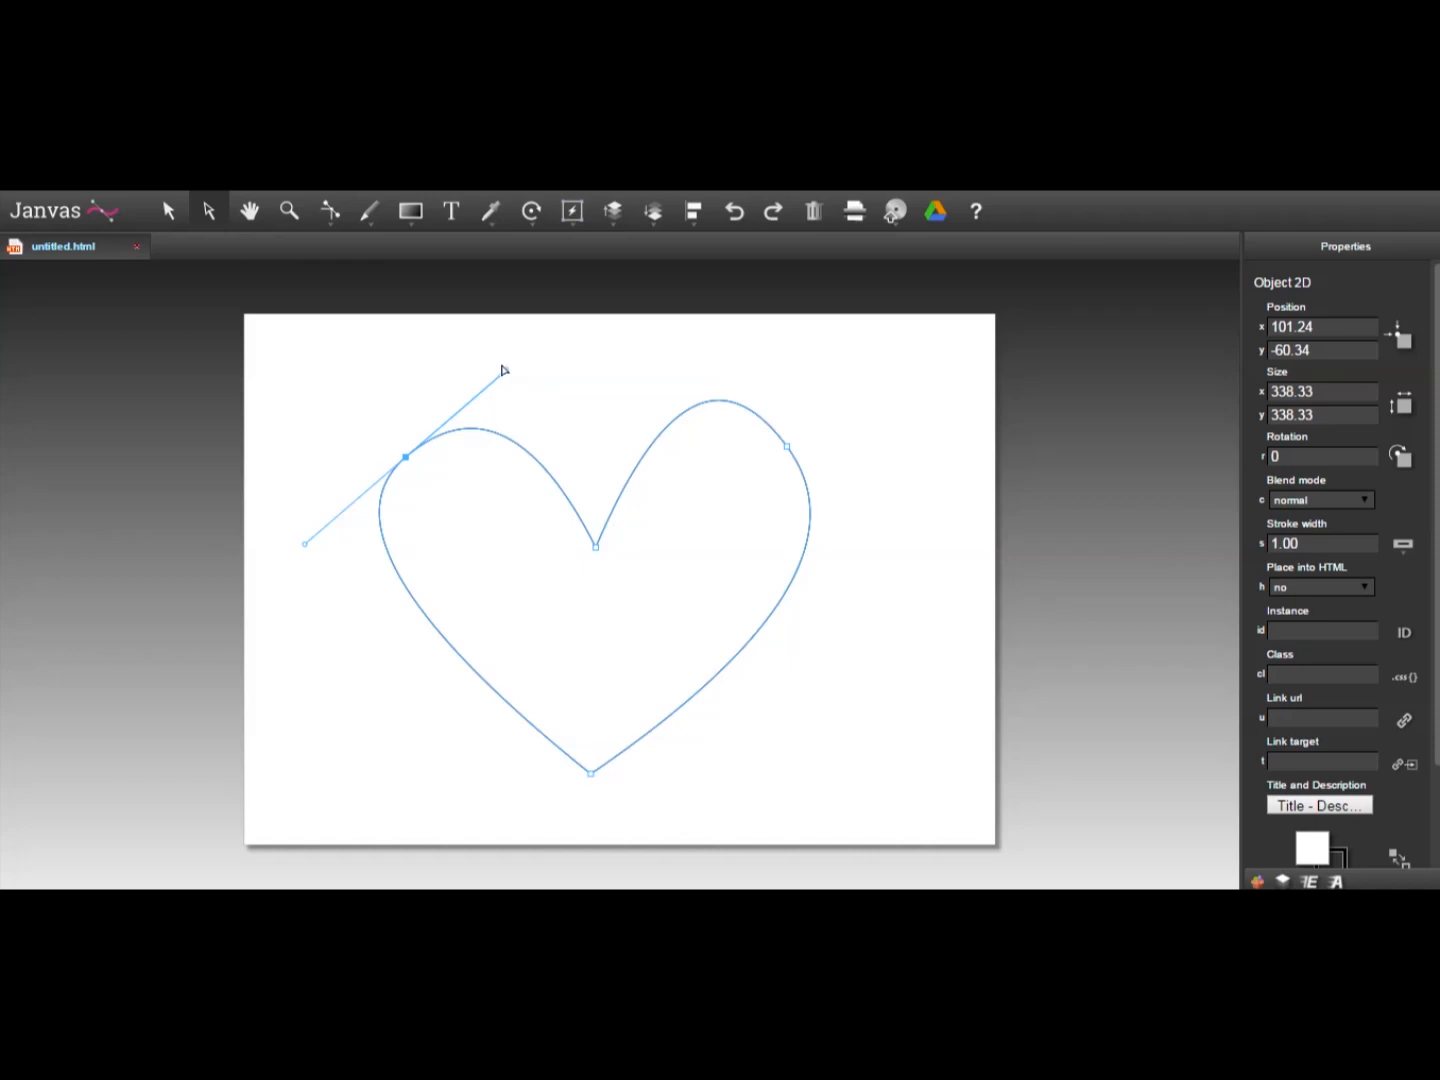
pyautogui.moveTo(504, 371); pyautogui.dragTo(545, 365)
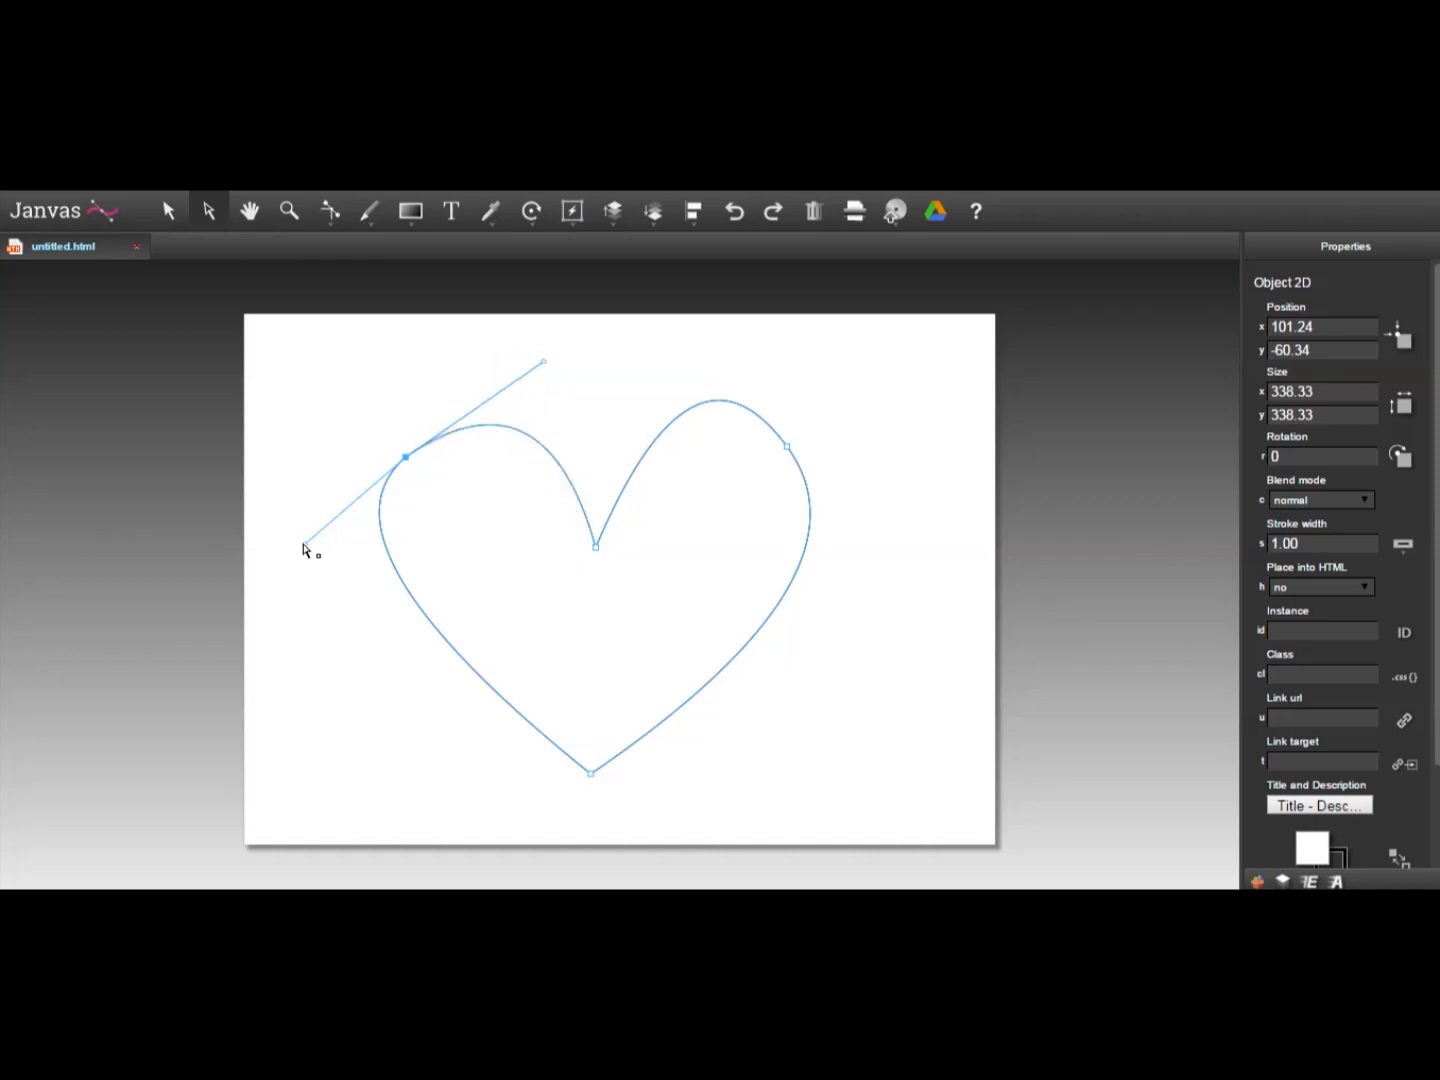
pyautogui.moveTo(303, 548); pyautogui.dragTo(322, 628)
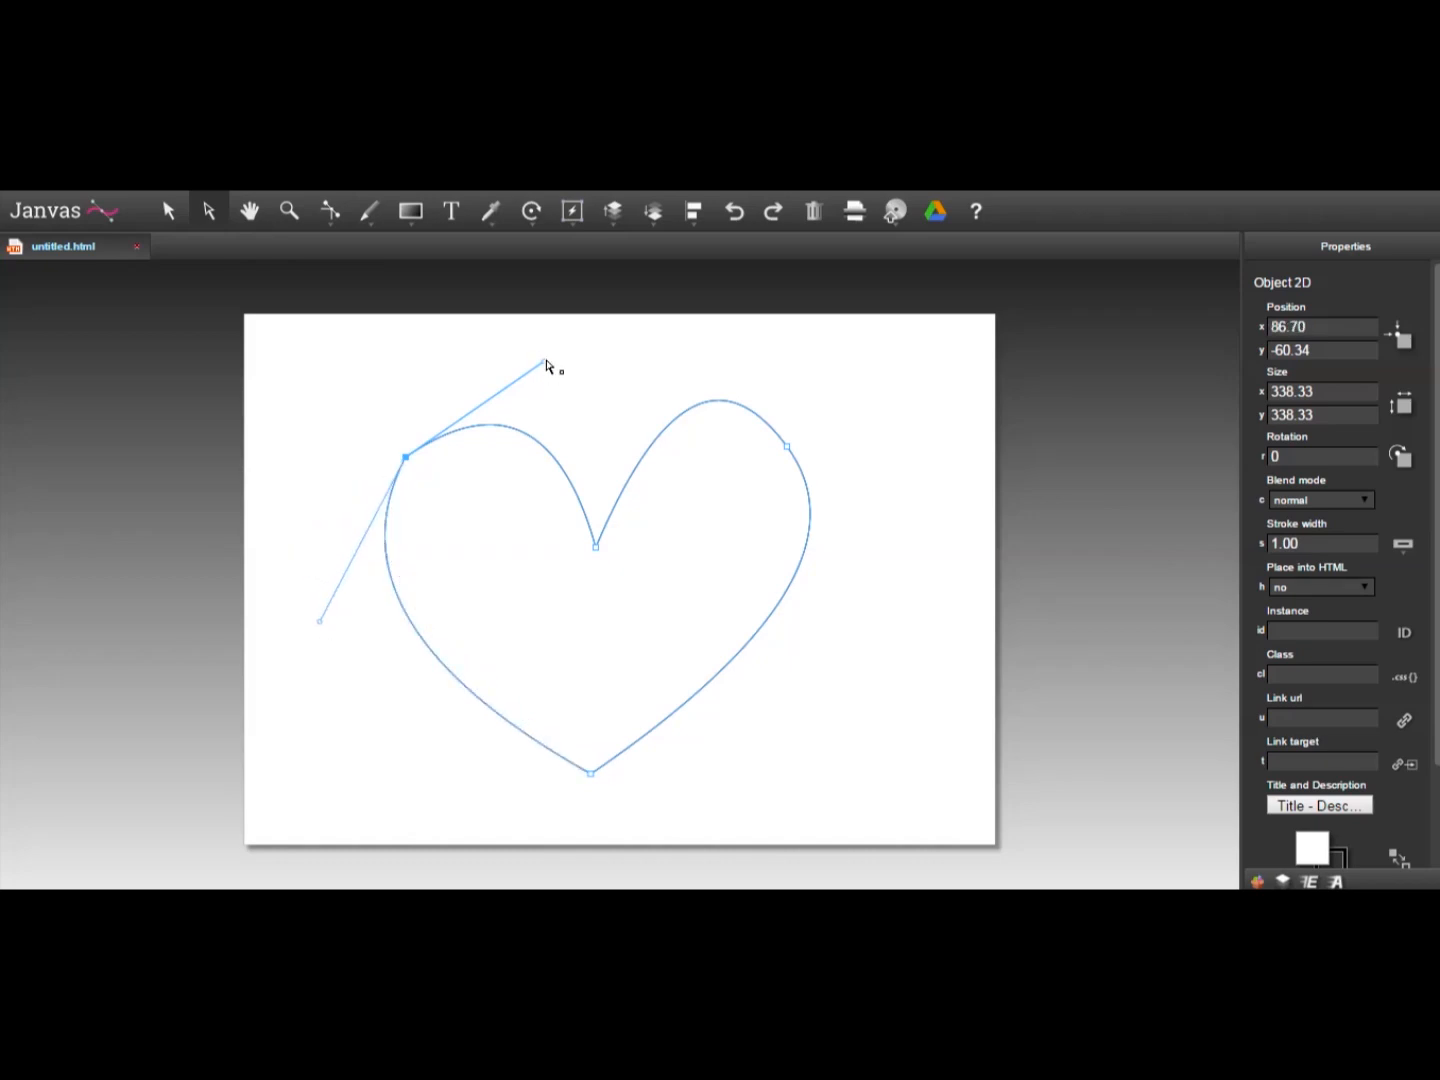
pyautogui.moveTo(543, 365)
pyautogui.mouseDown()
pyautogui.moveTo(563, 365)
pyautogui.moveTo(546, 366)
pyautogui.mouseUp()
# Step: Raise the heart's centre notch and refine the left lobe using the handles of the notch and upper-left anchor points
pyautogui.moveTo(598, 550); pyautogui.dragTo(592, 500)
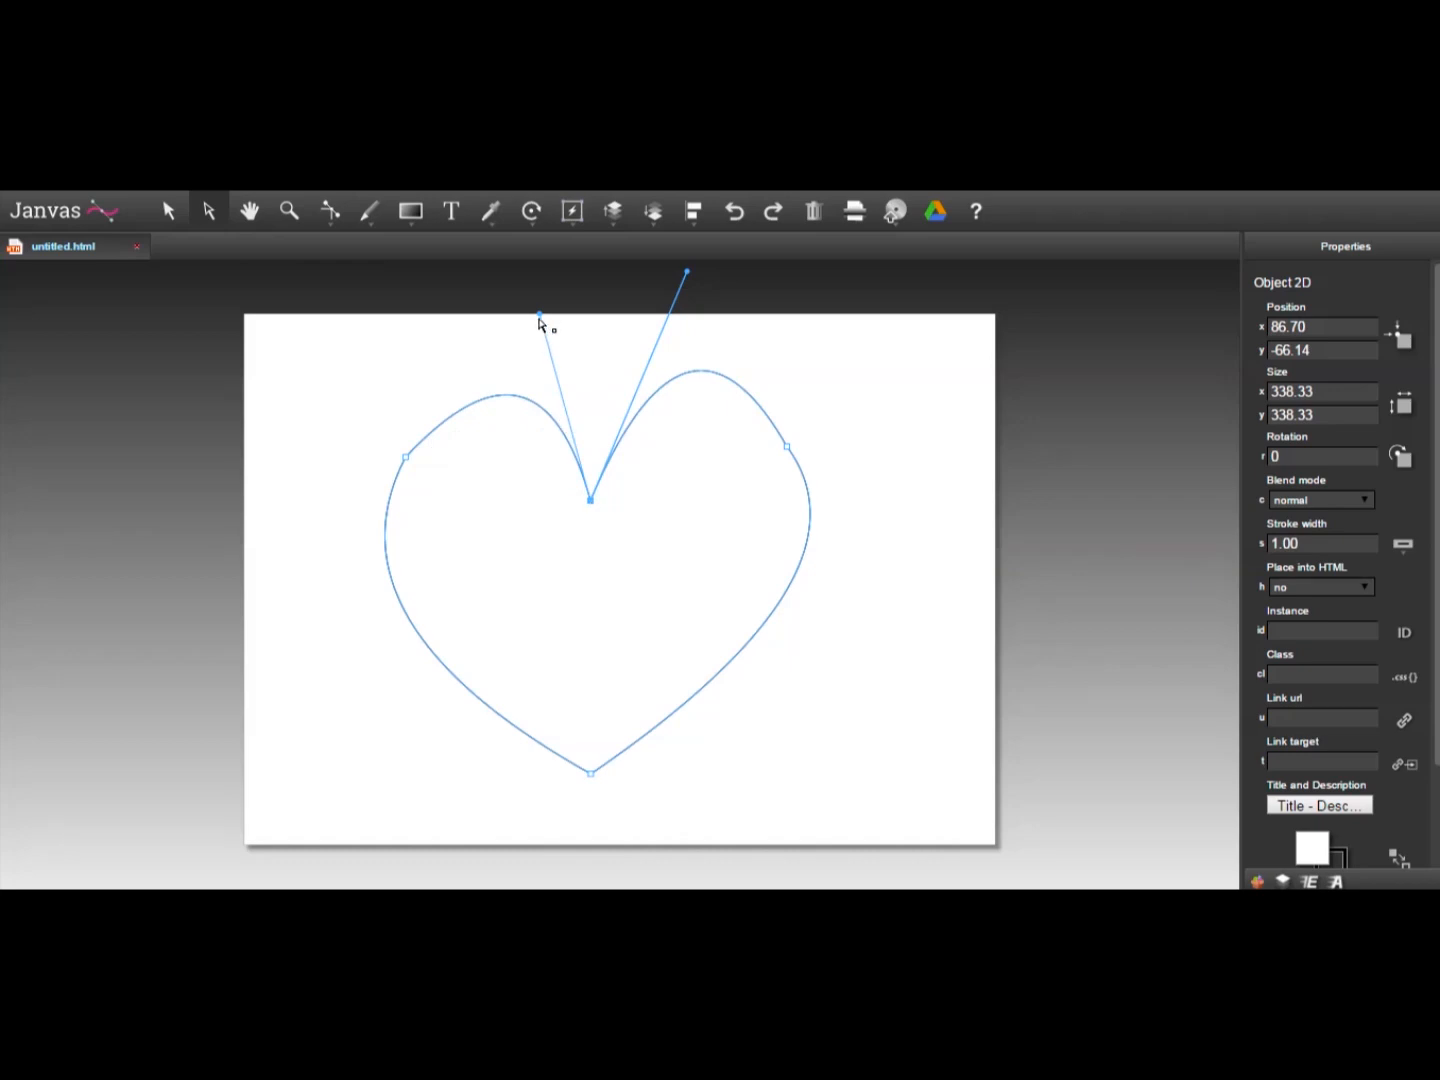
pyautogui.moveTo(538, 319); pyautogui.dragTo(506, 373)
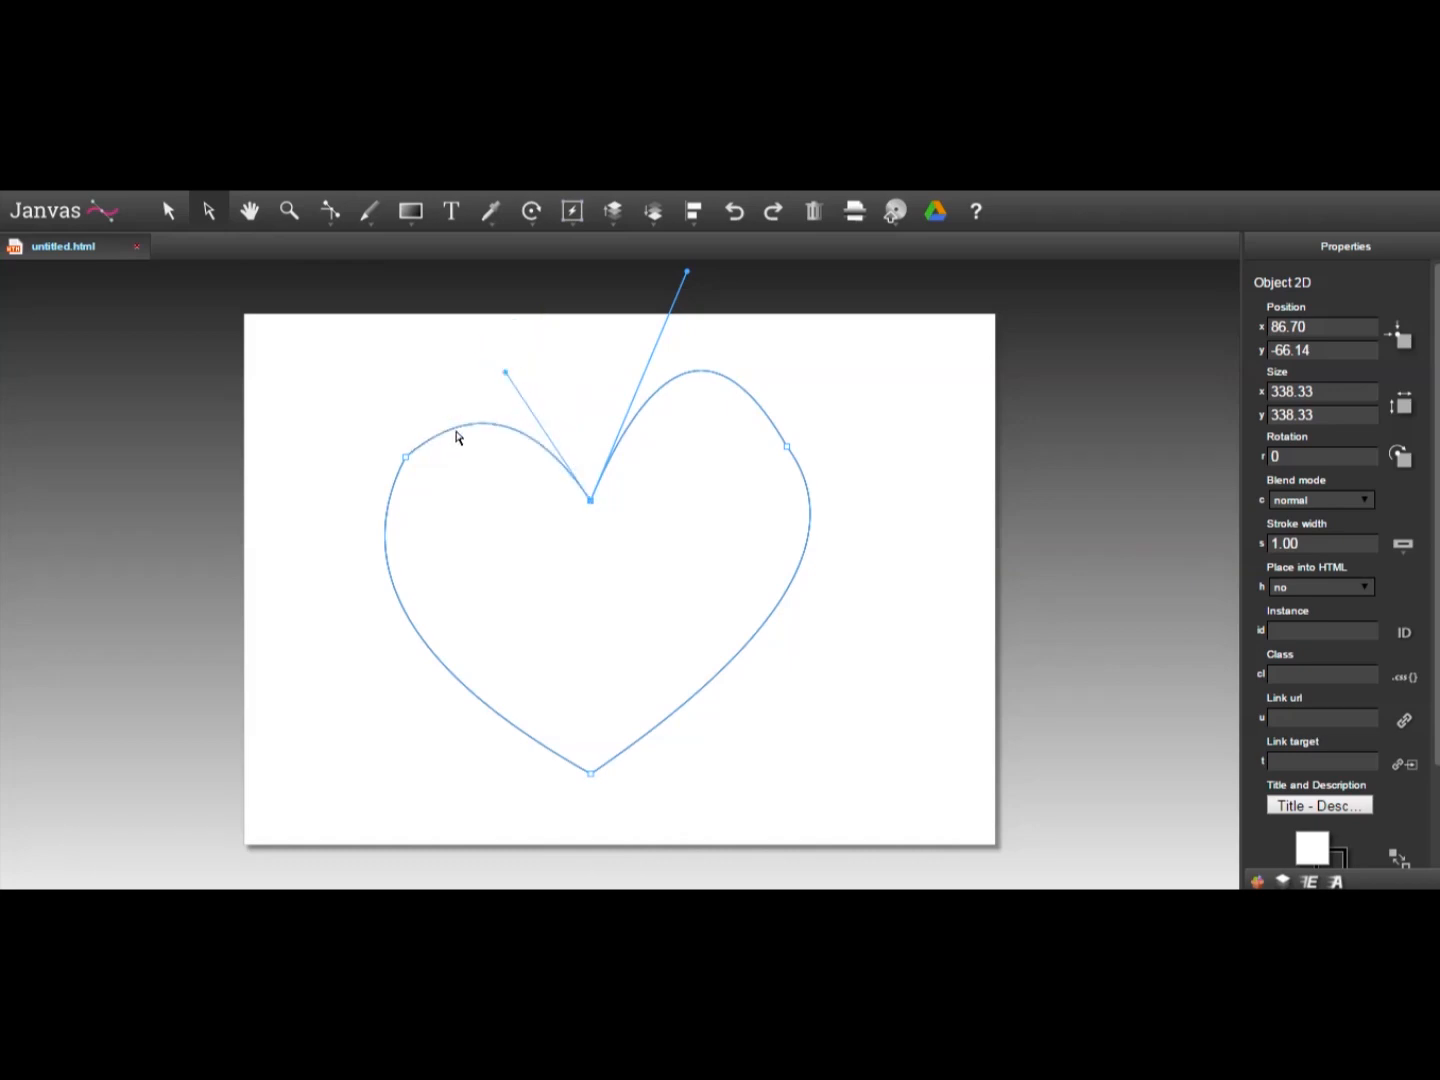
pyautogui.click(405, 460)
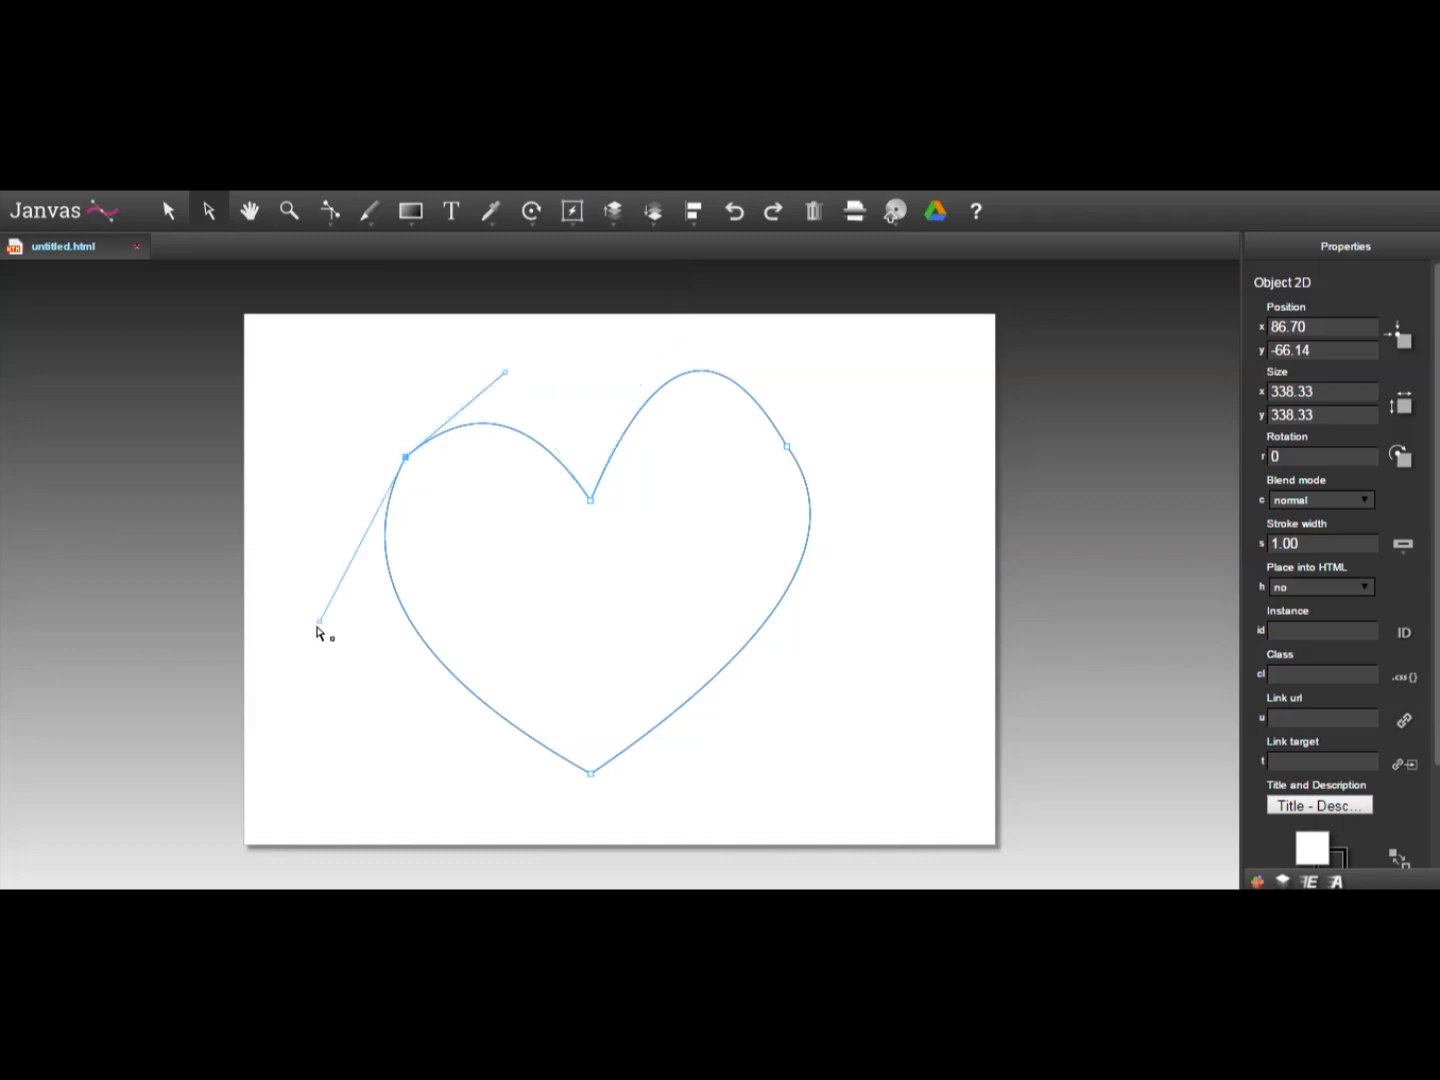
pyautogui.moveTo(321, 624); pyautogui.dragTo(359, 637)
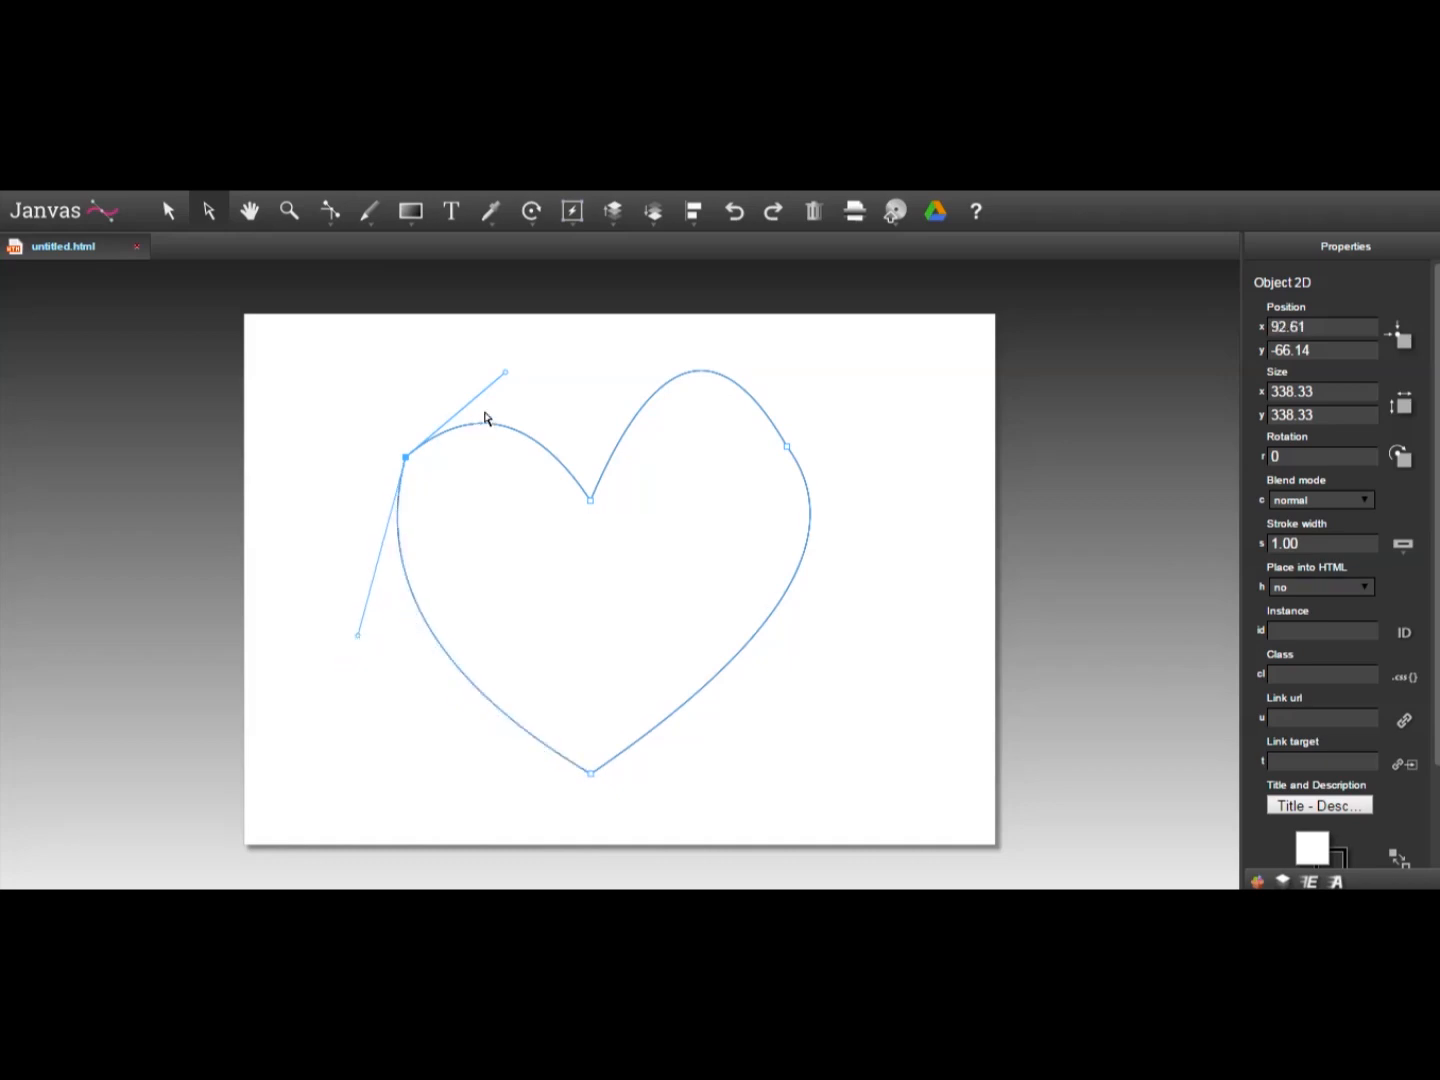
pyautogui.moveTo(502, 373)
pyautogui.mouseDown()
pyautogui.moveTo(490, 374)
pyautogui.moveTo(518, 366)
pyautogui.mouseUp()
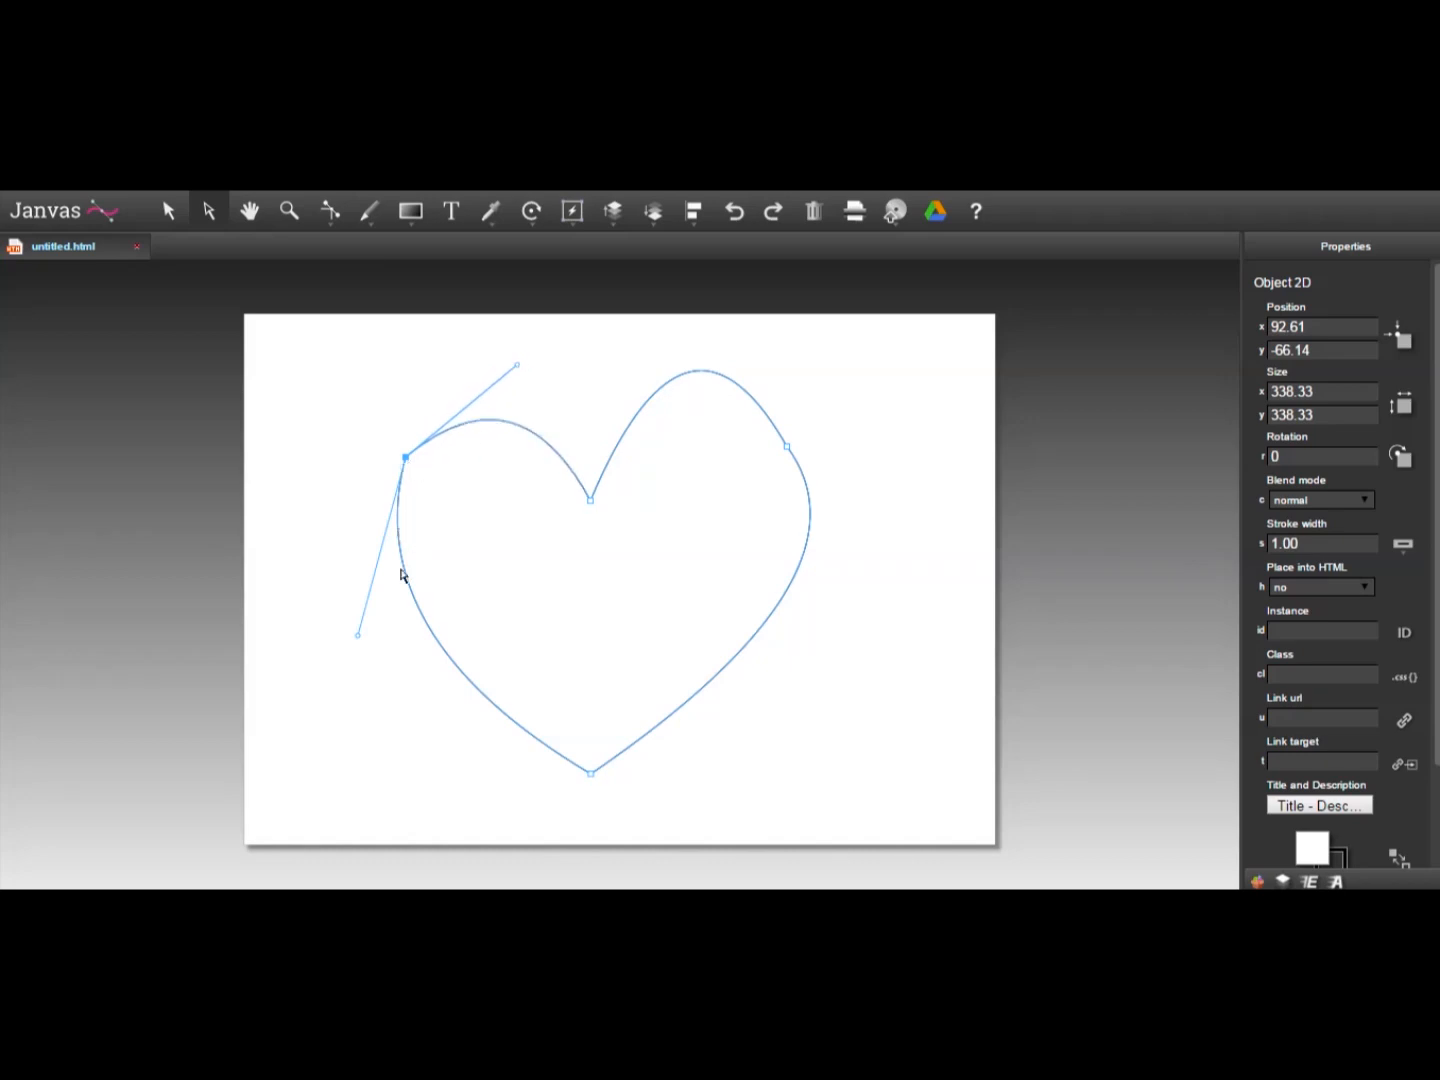
pyautogui.click(336, 478)
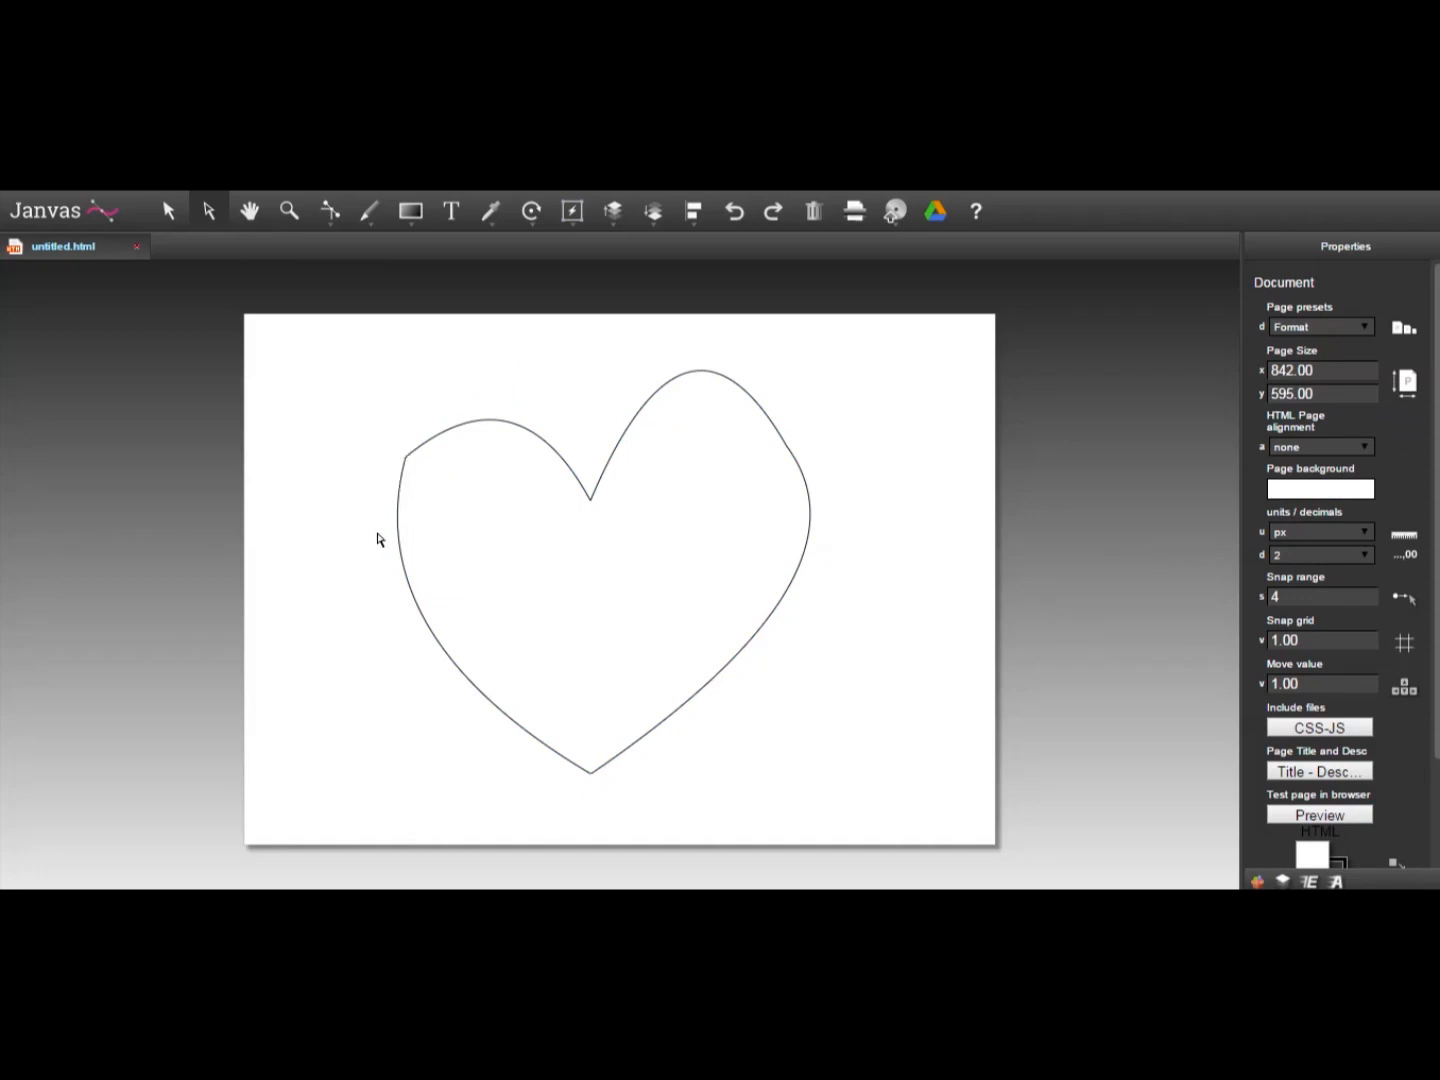
# Step: Add an anchor point to the outline on each side of the heart's sharp upper-left corner
pyautogui.click(288, 213)
pyautogui.click(396, 440)
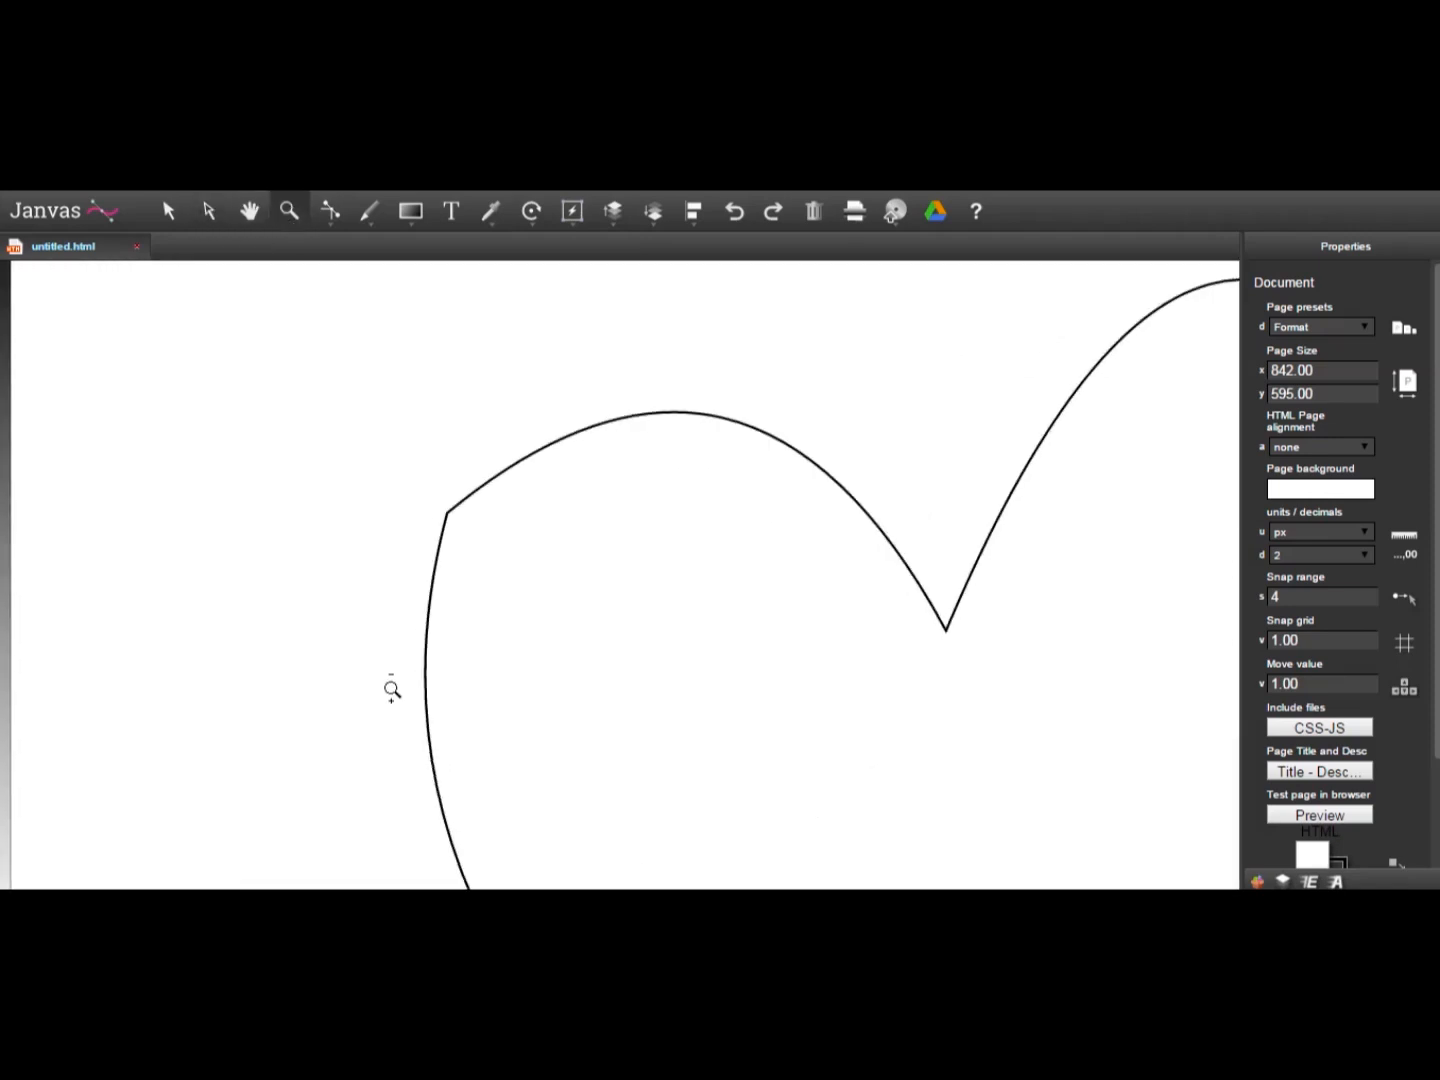
pyautogui.click(413, 585)
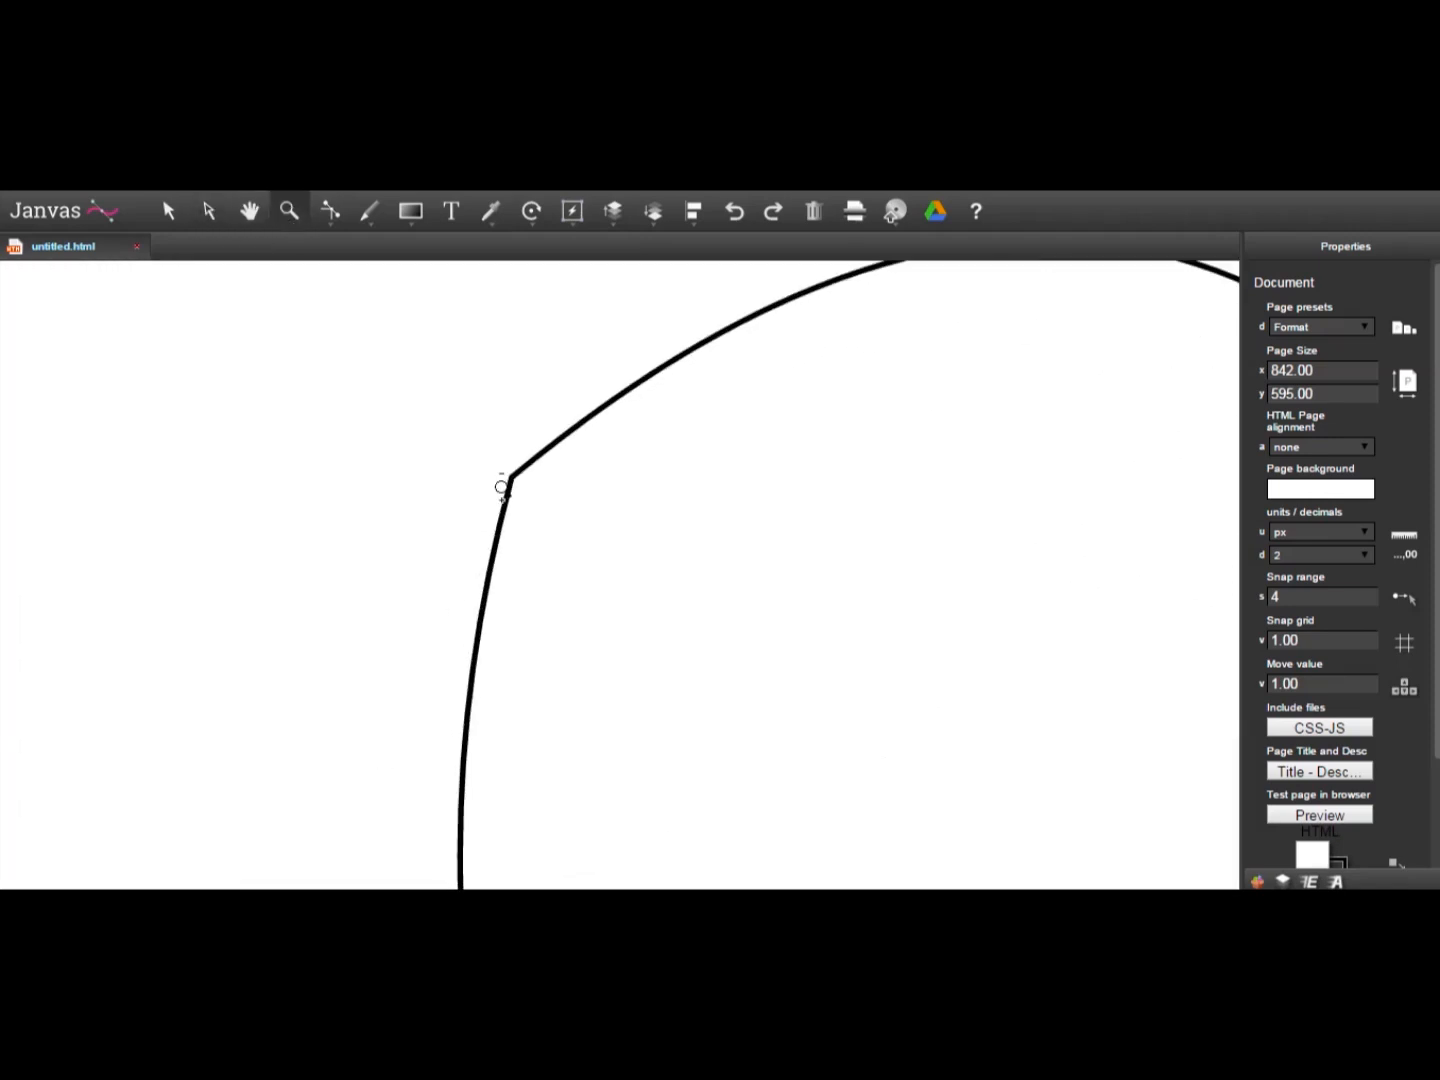
pyautogui.click(327, 211)
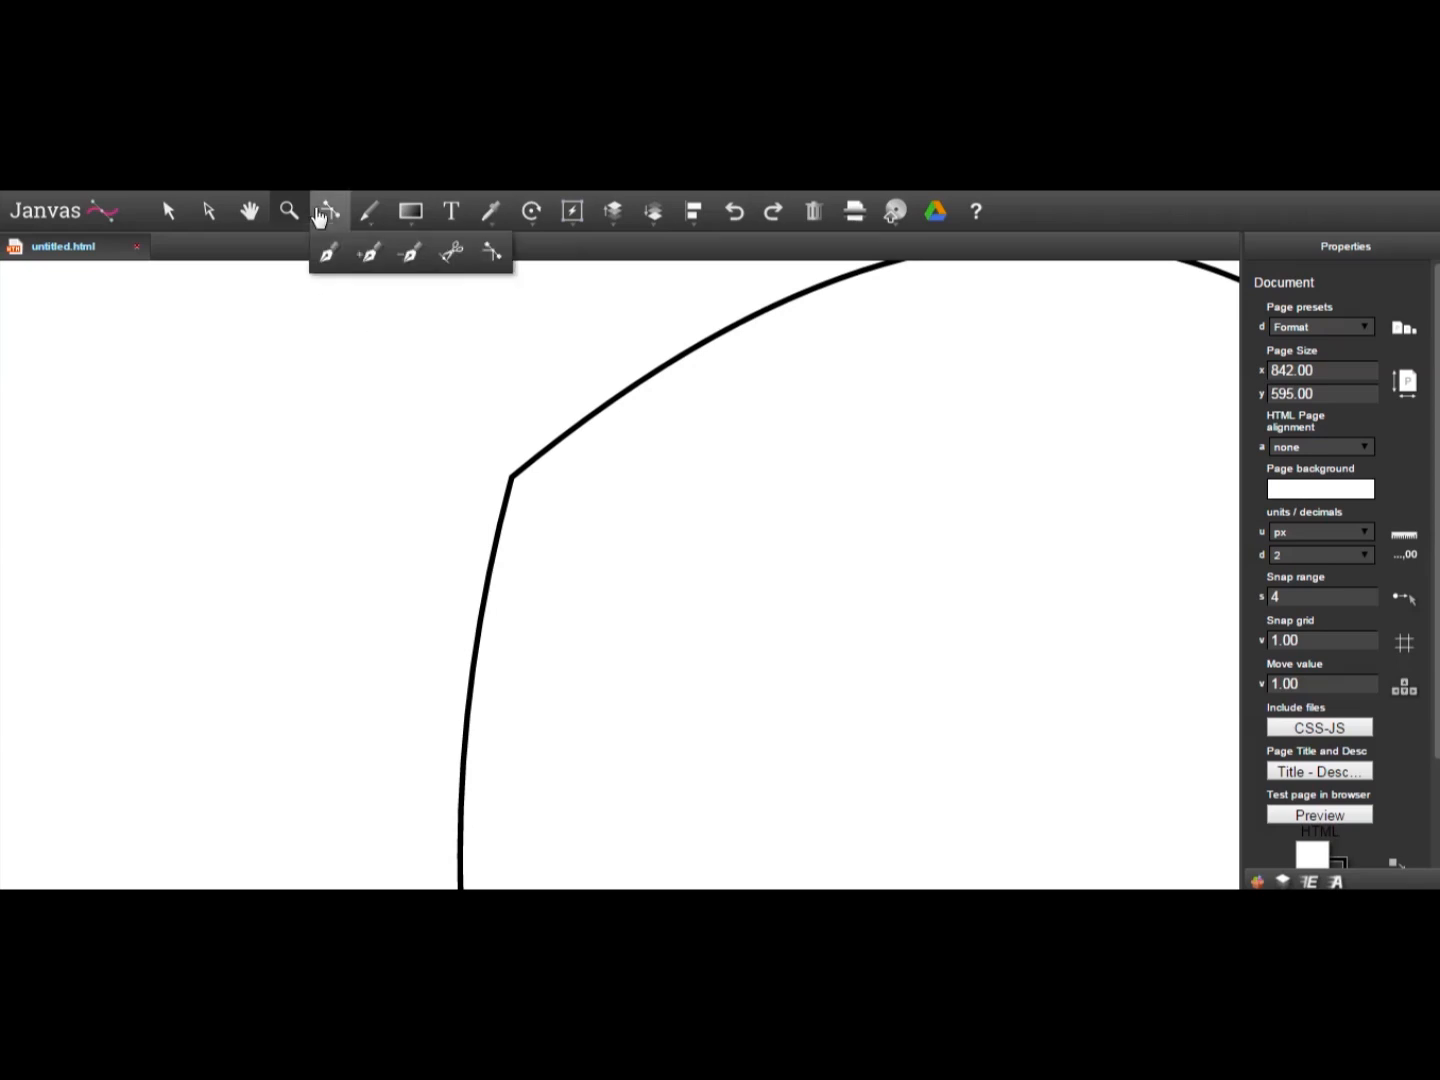
pyautogui.click(369, 257)
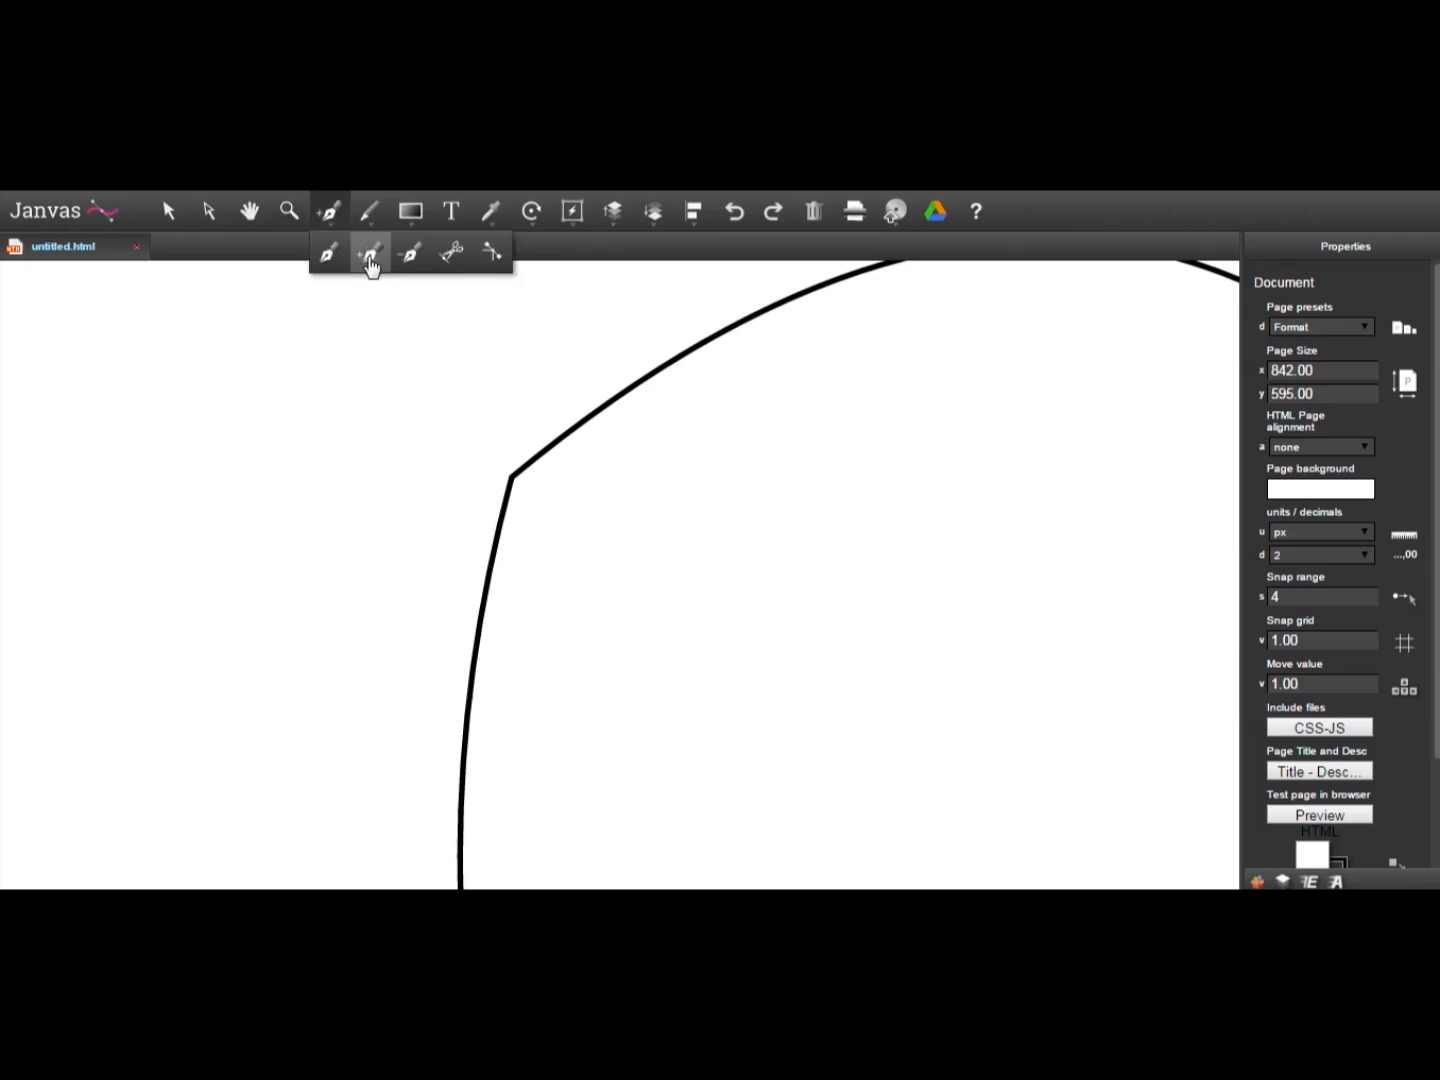
pyautogui.click(795, 302)
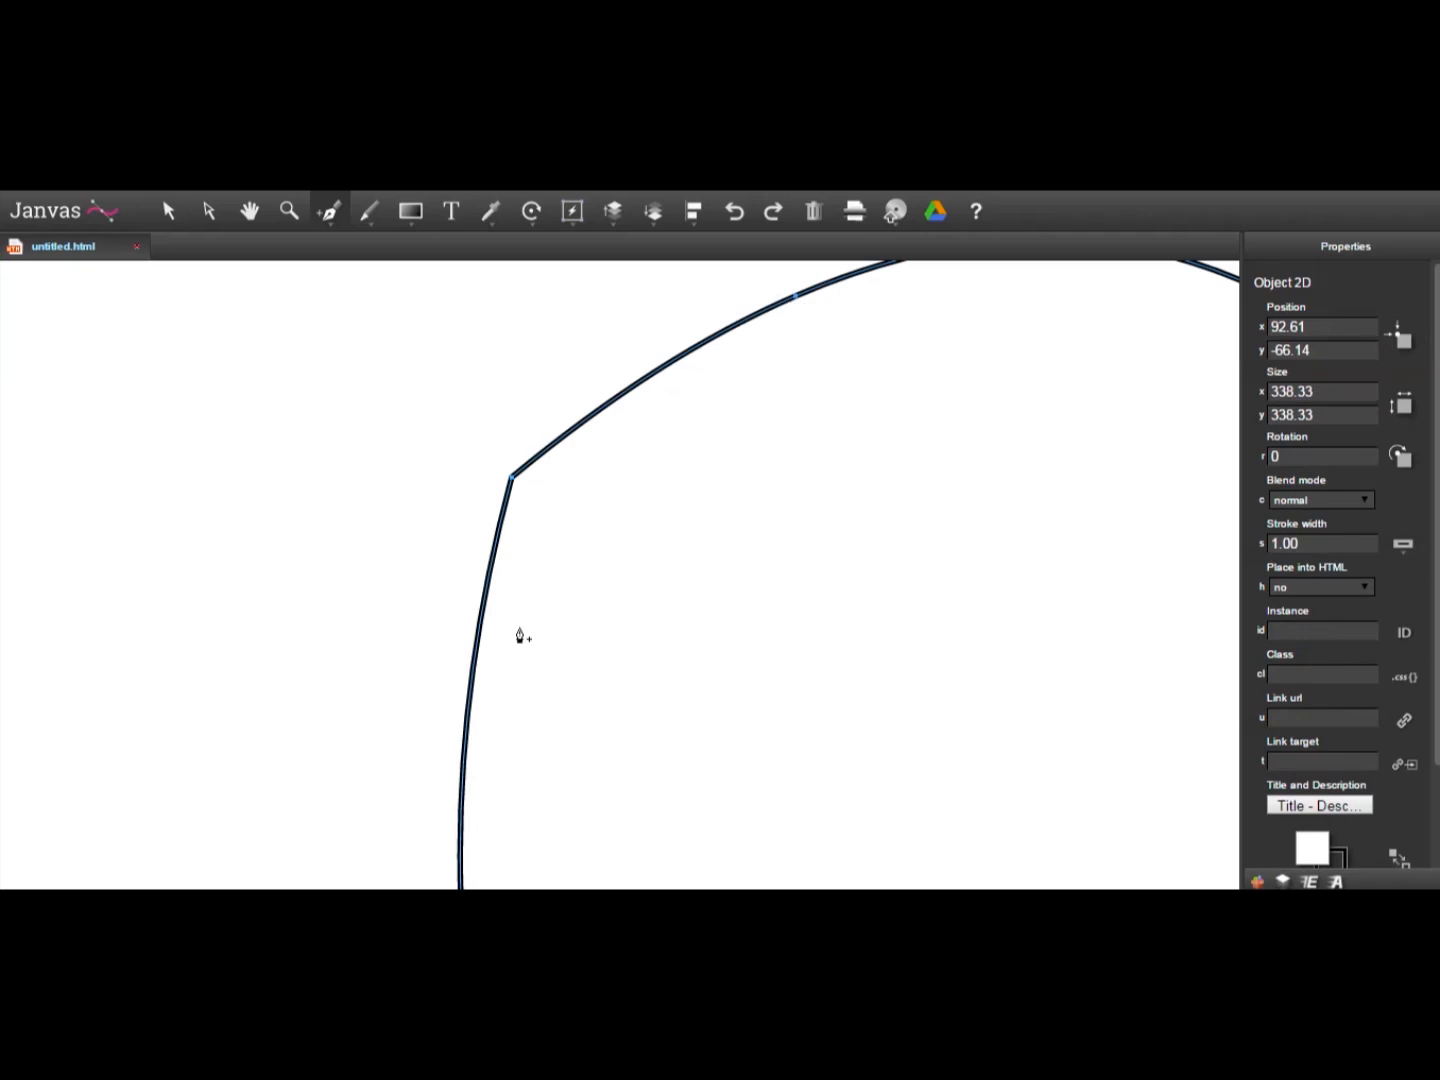
pyautogui.click(459, 872)
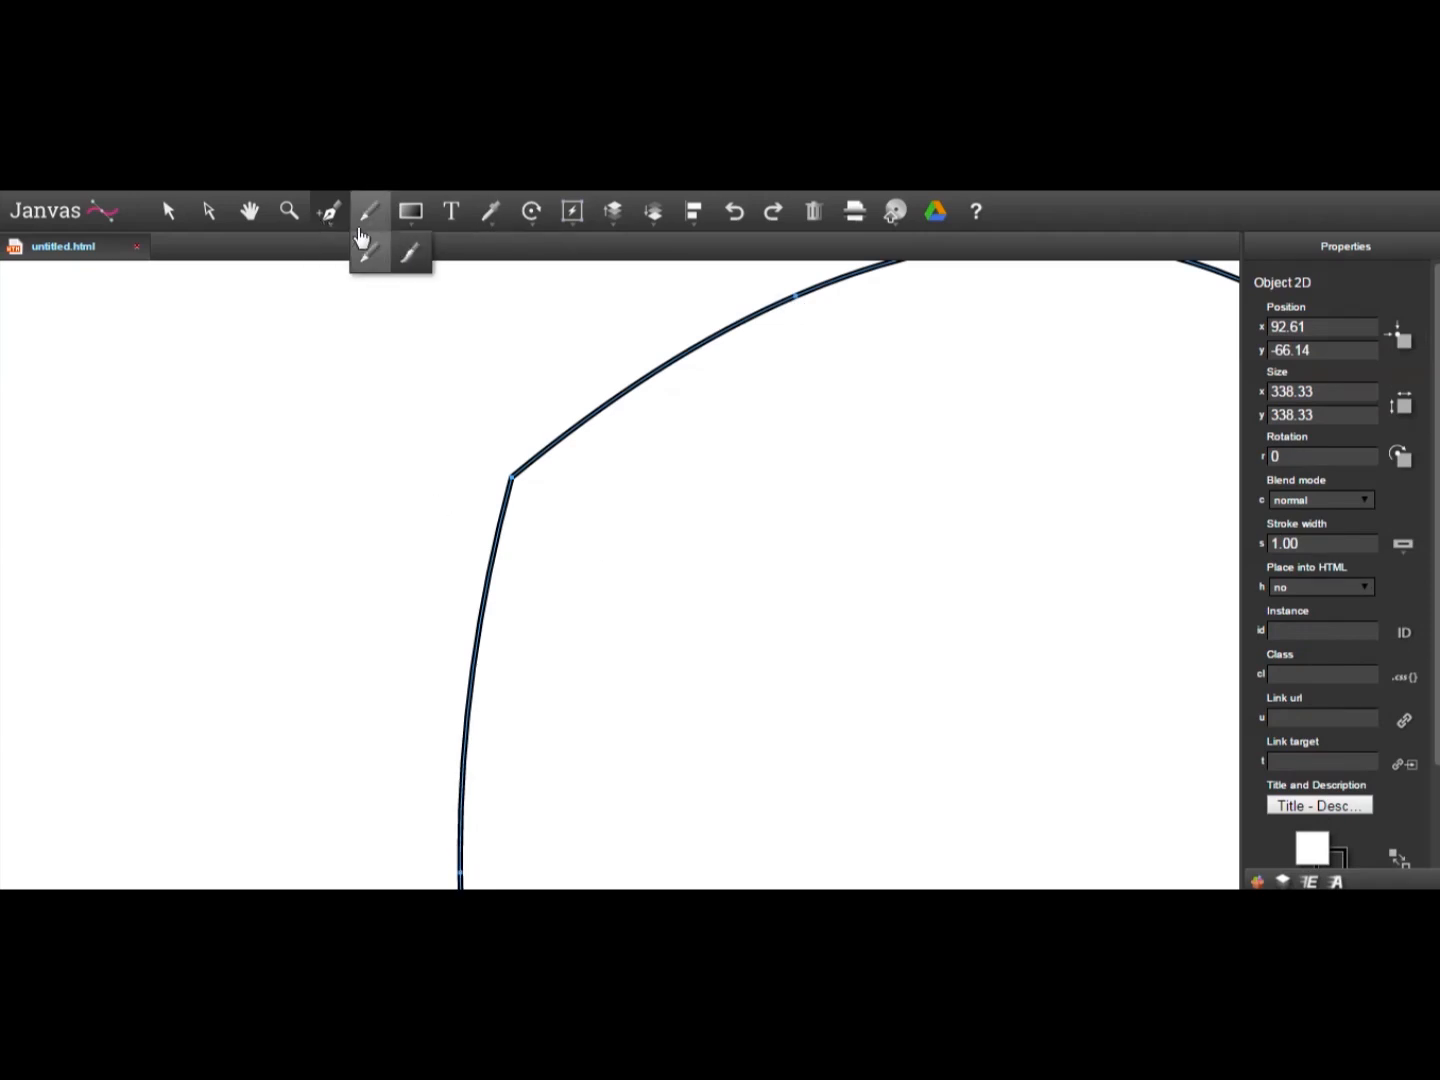
# Step: Delete the sharp corner anchor point between the two added points on the left lobe
pyautogui.click(293, 215)
pyautogui.moveTo(661, 569); pyautogui.dragTo(571, 509)
pyautogui.moveTo(328, 212)
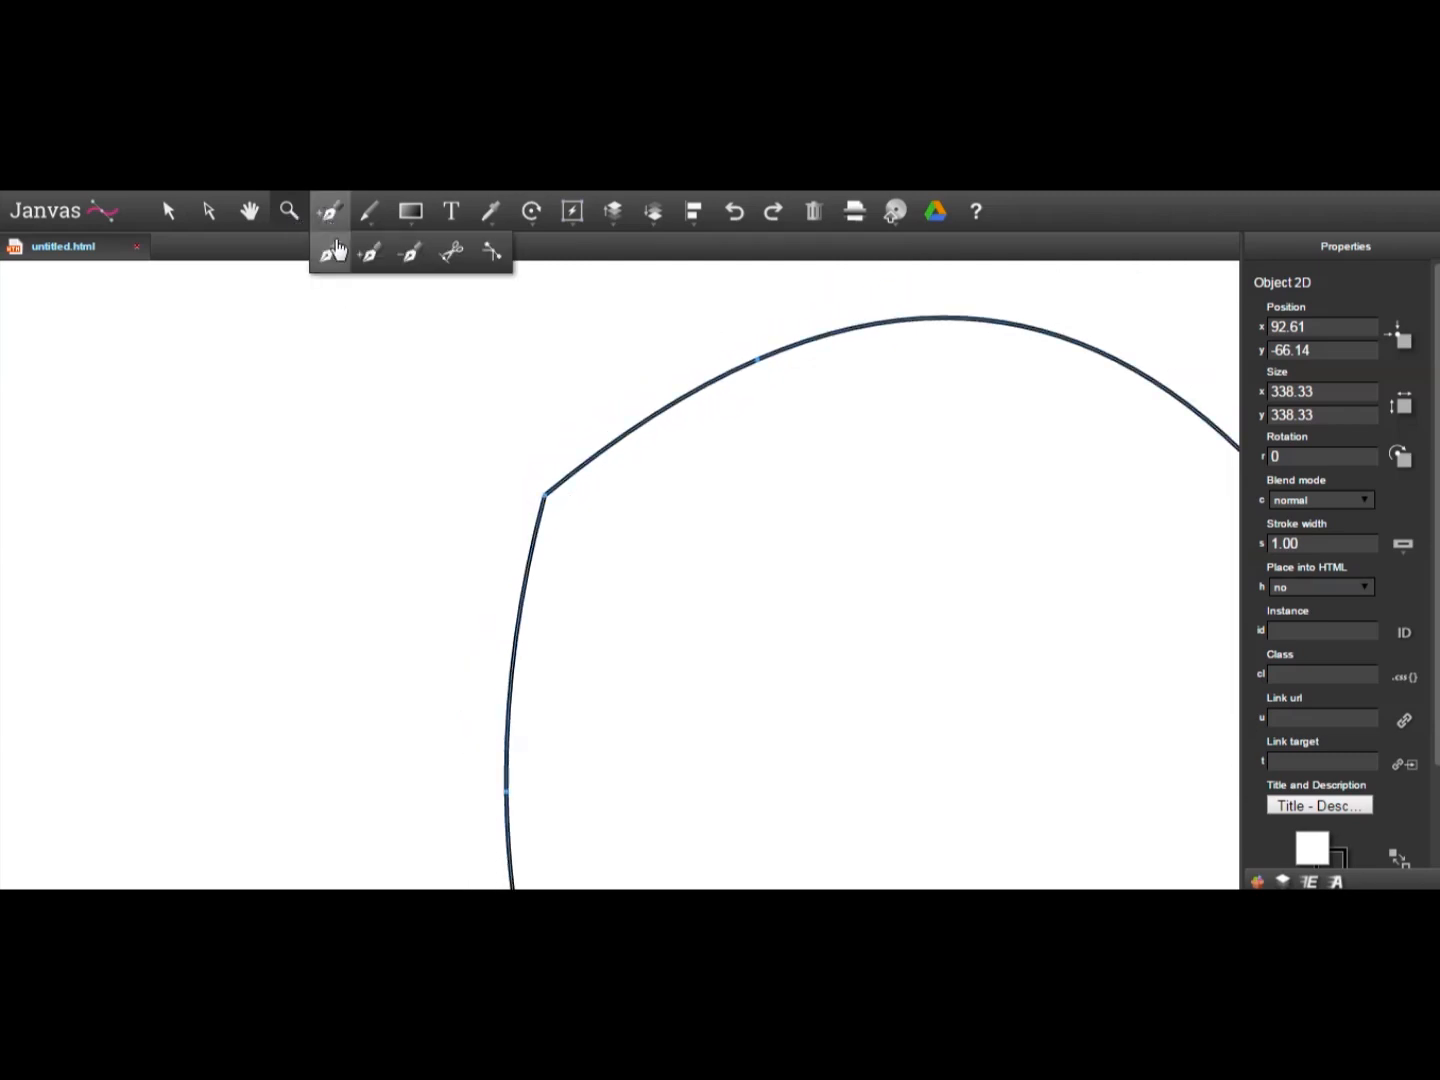
pyautogui.click(410, 258)
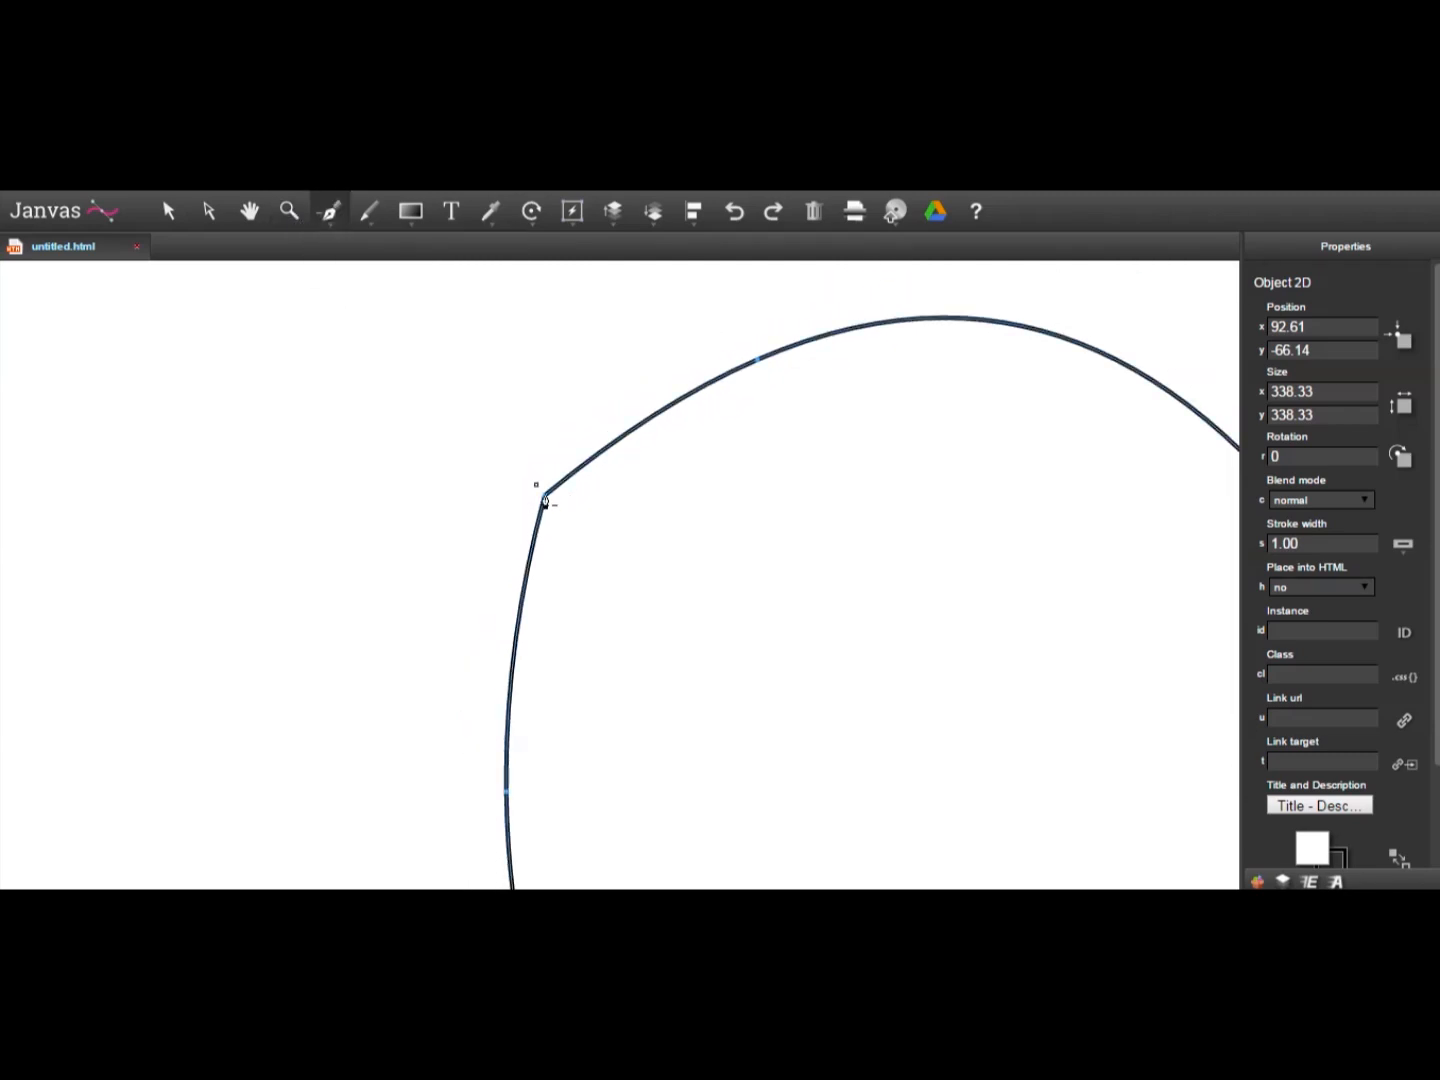
pyautogui.click(544, 500)
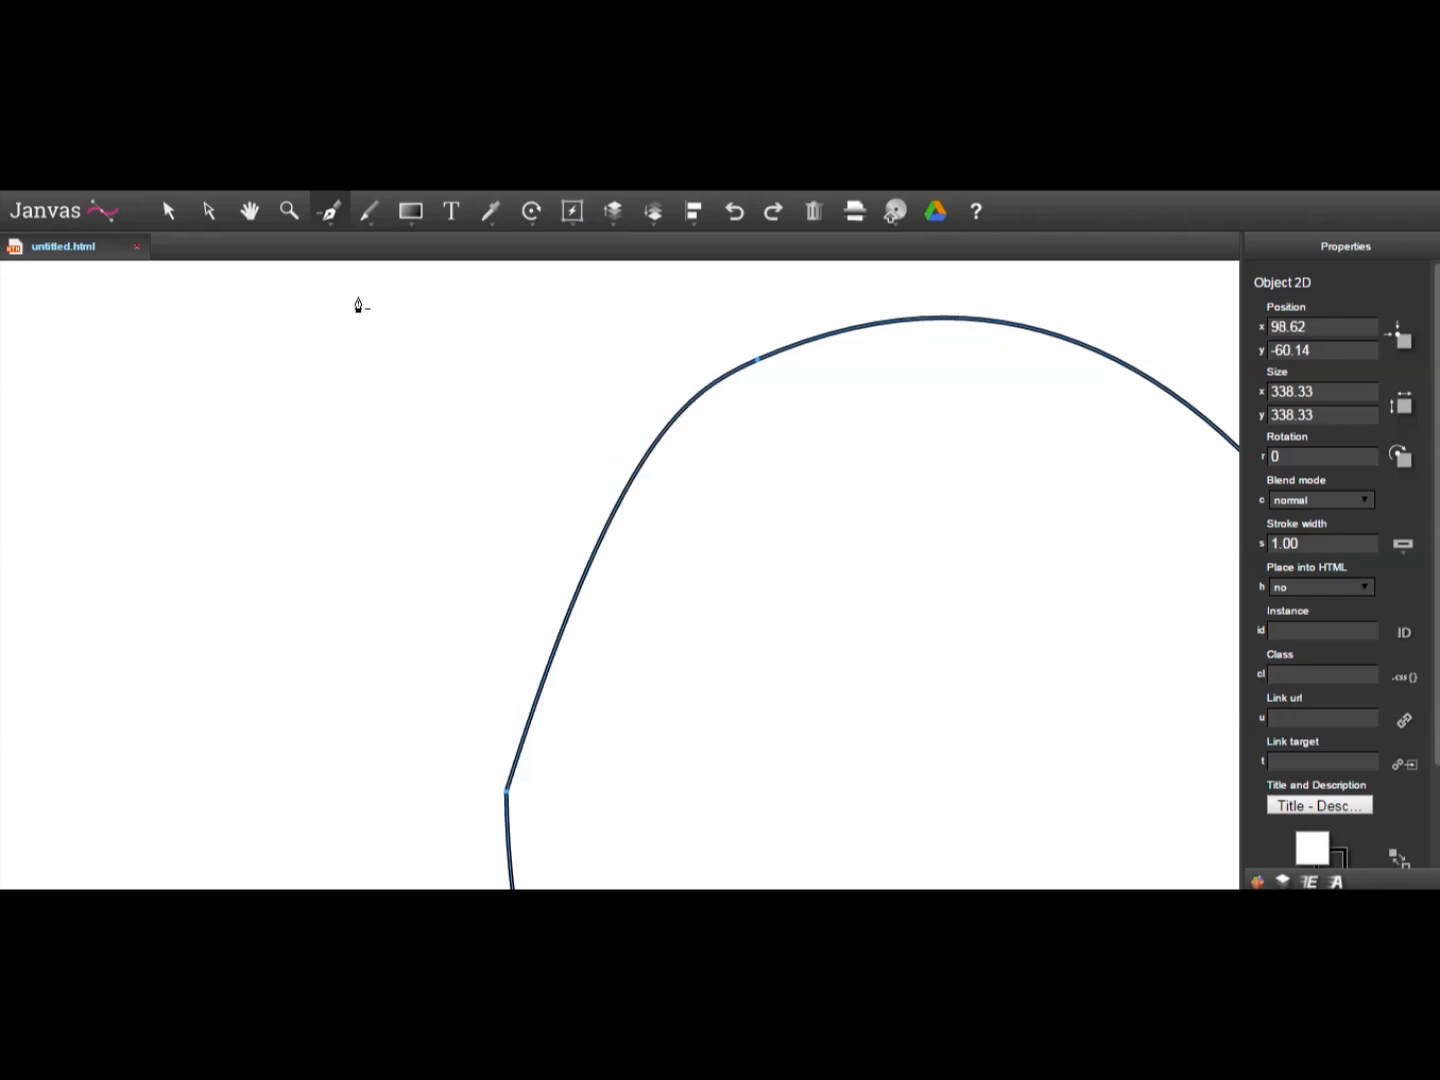
# Step: Swing both handles of the anchor point on the heart's outer left side outward to soften its kink and round the lobe
pyautogui.moveTo(335, 219)
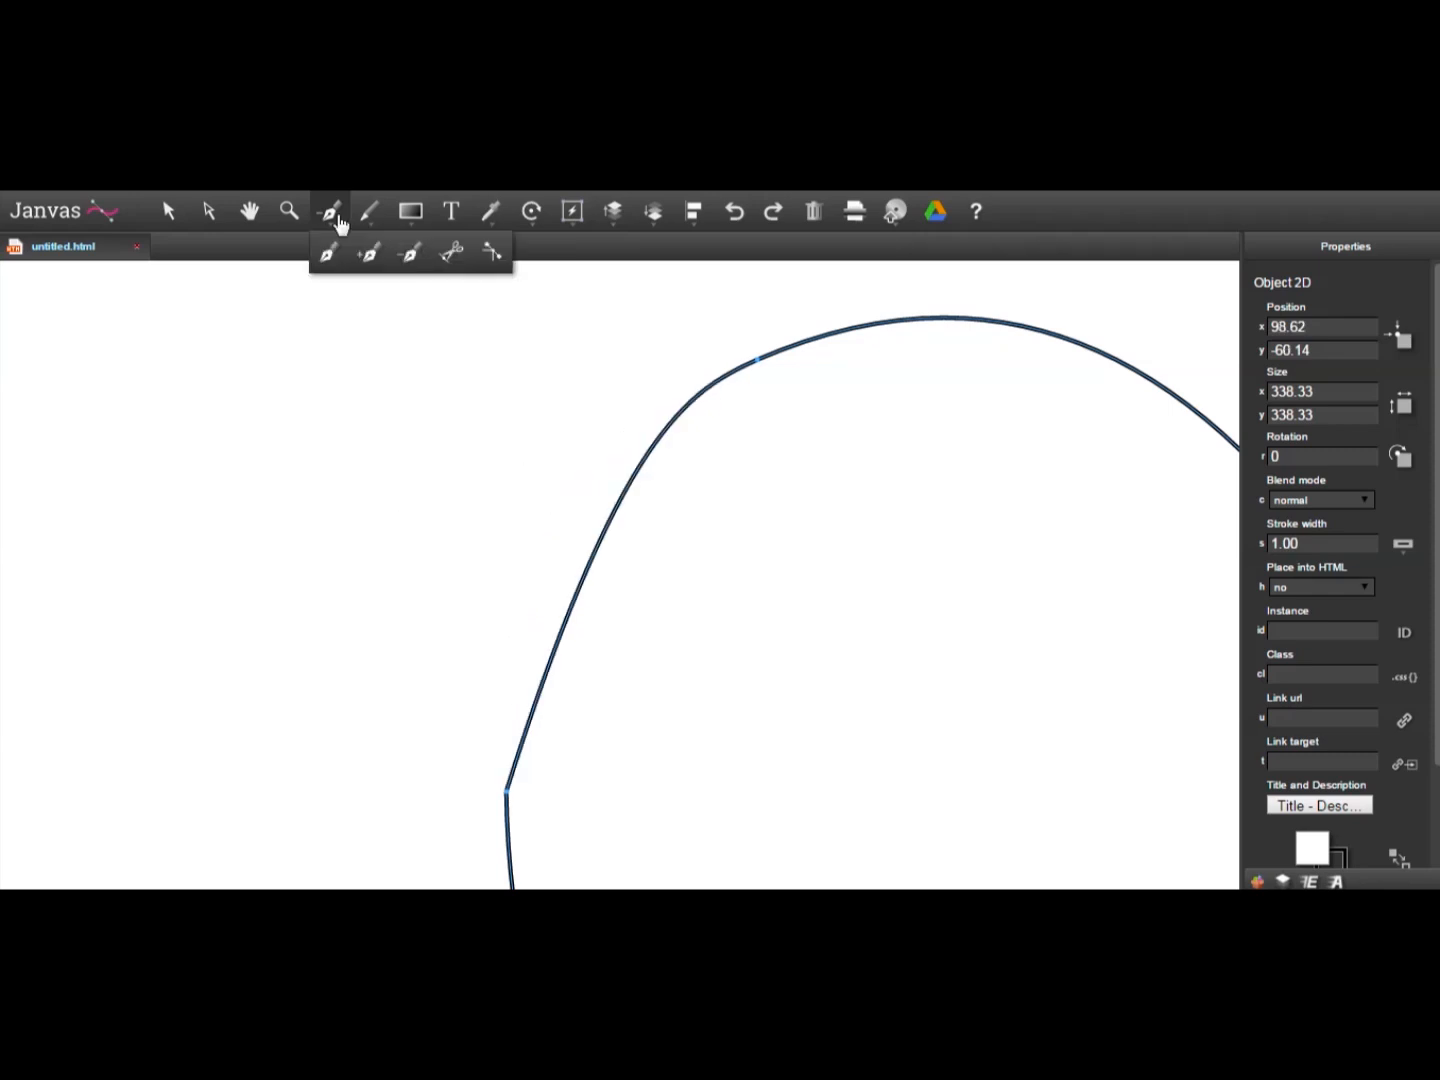
pyautogui.click(210, 212)
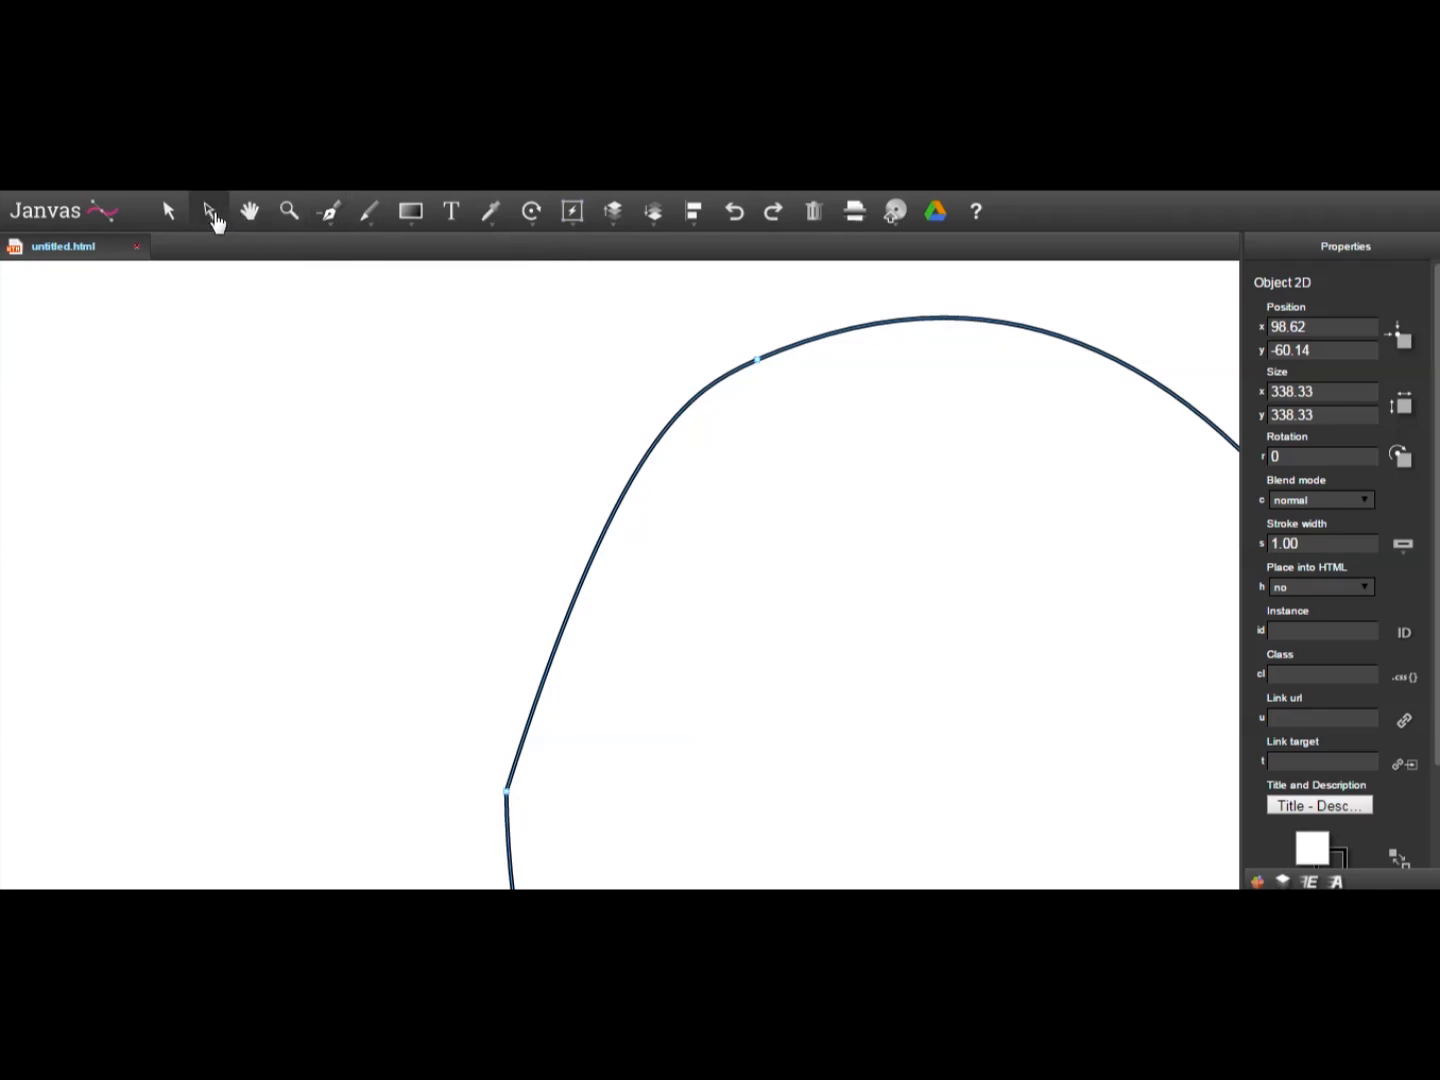
pyautogui.click(758, 363)
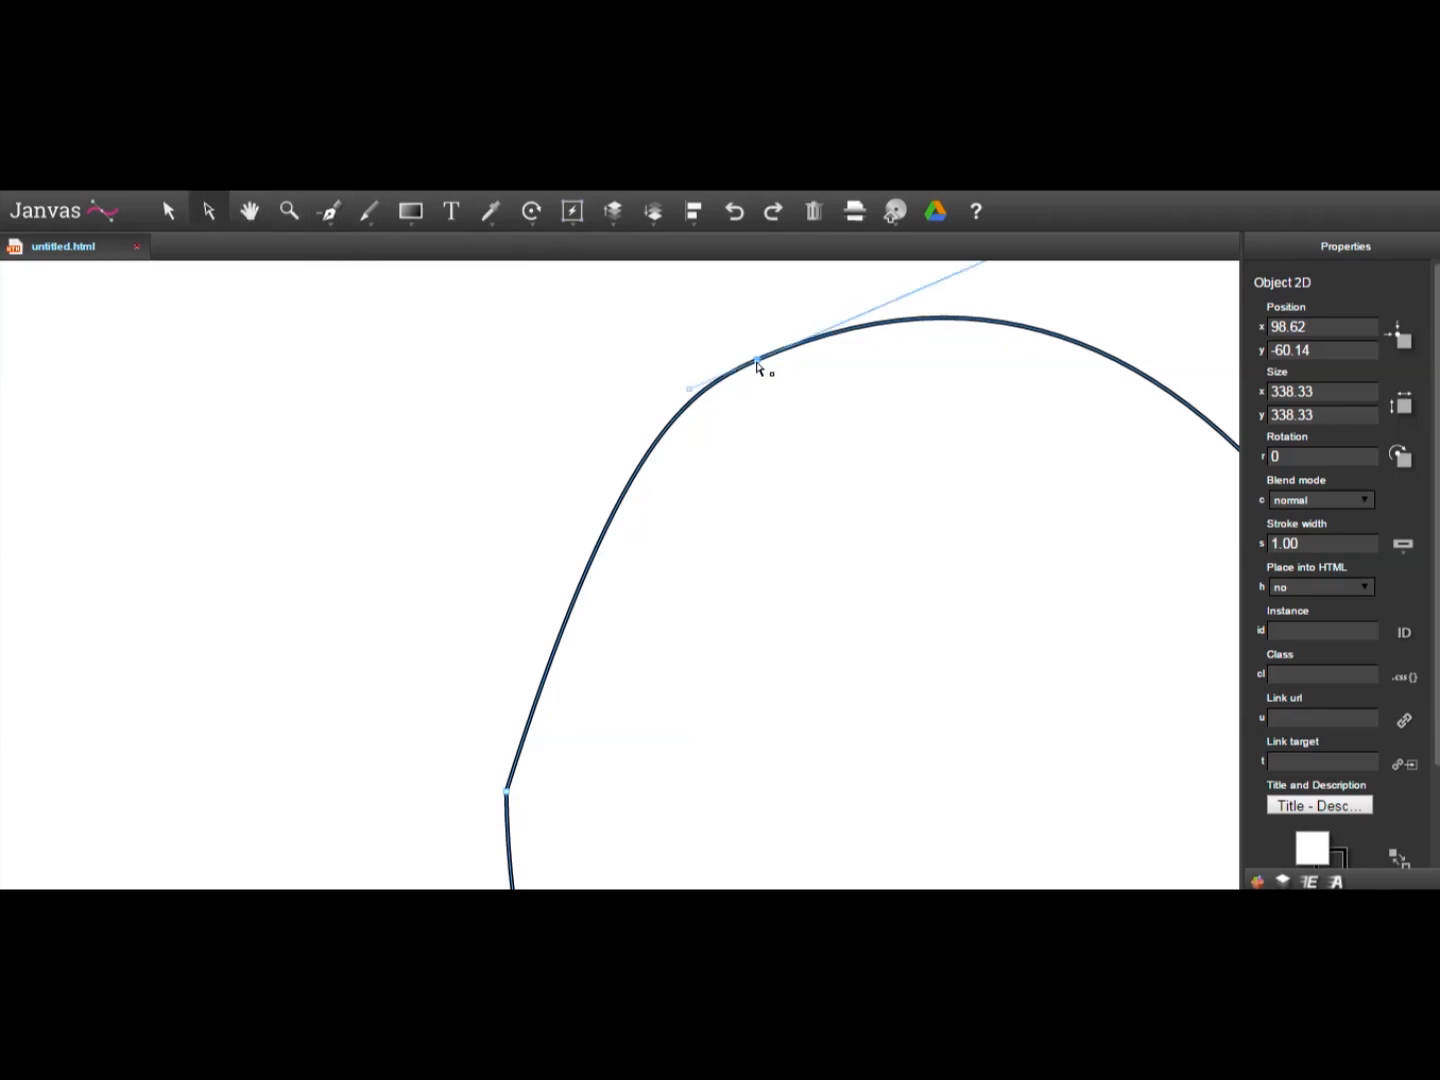
pyautogui.click(289, 213)
pyautogui.scroll(-2, 671, 419)
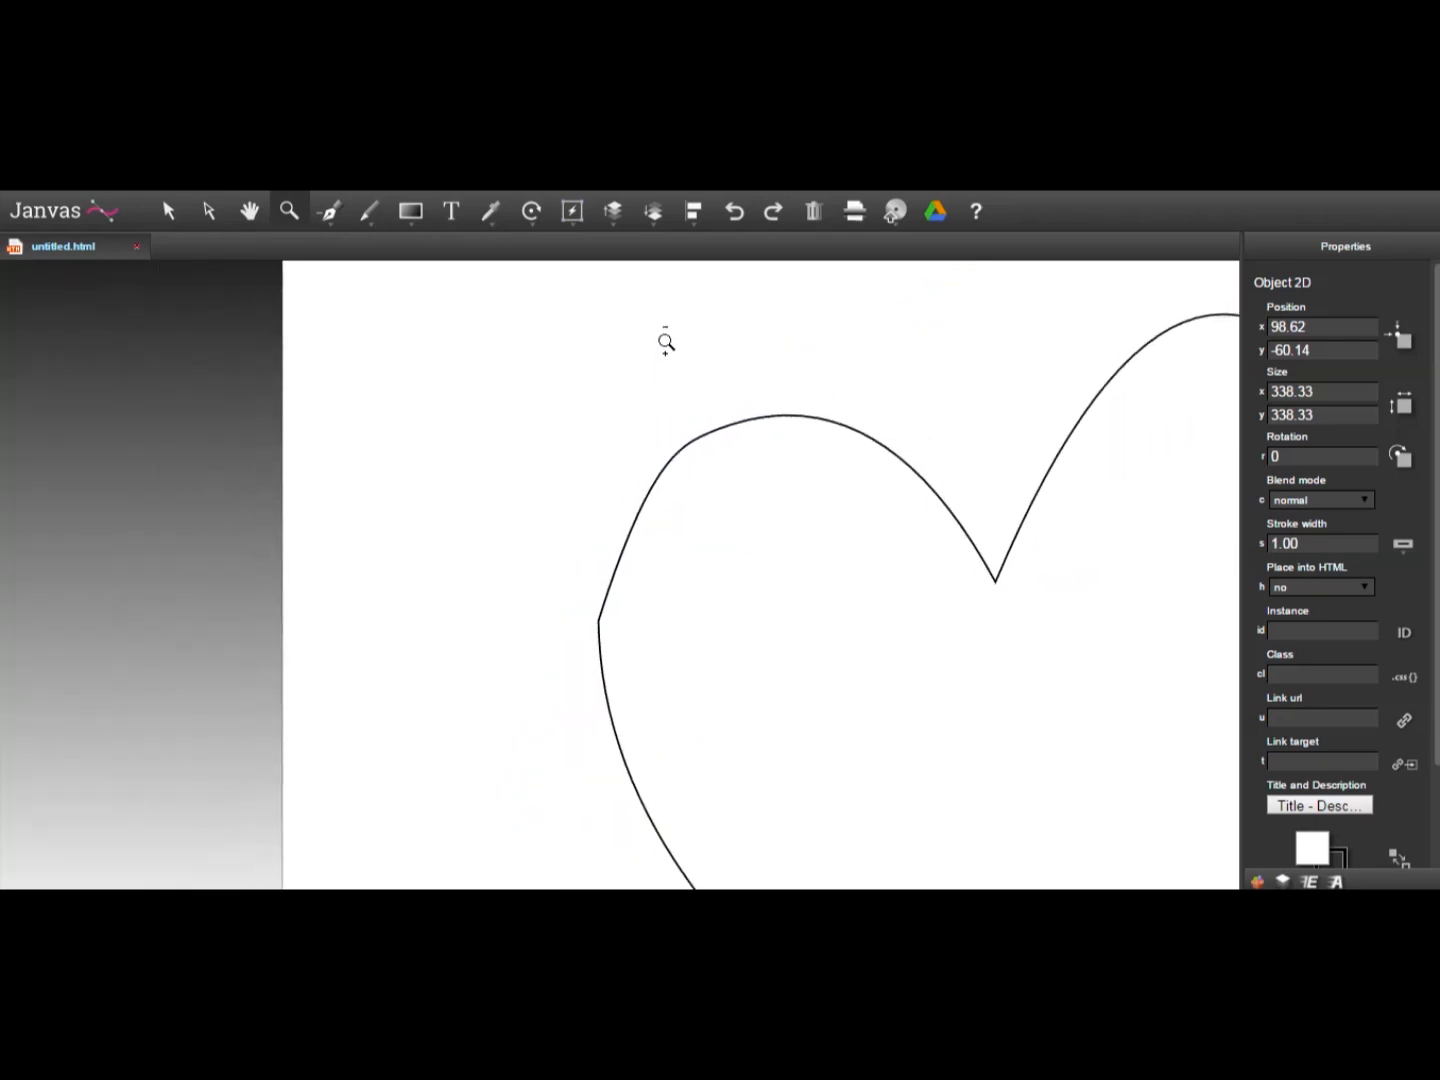
pyautogui.click(212, 212)
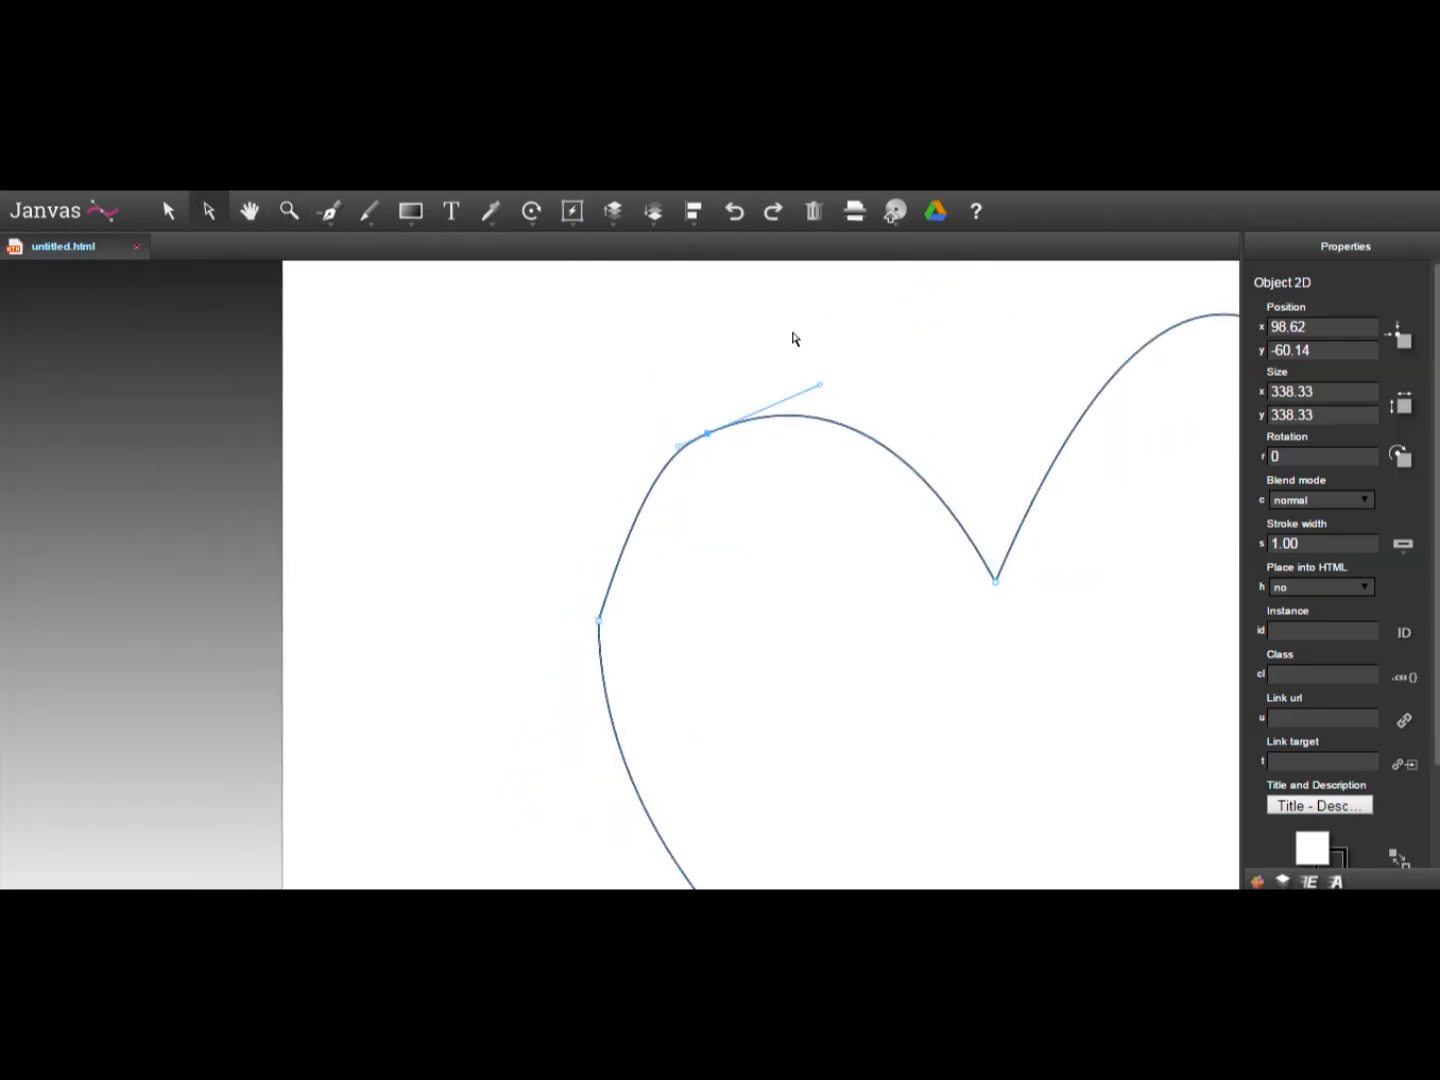
pyautogui.click(599, 622)
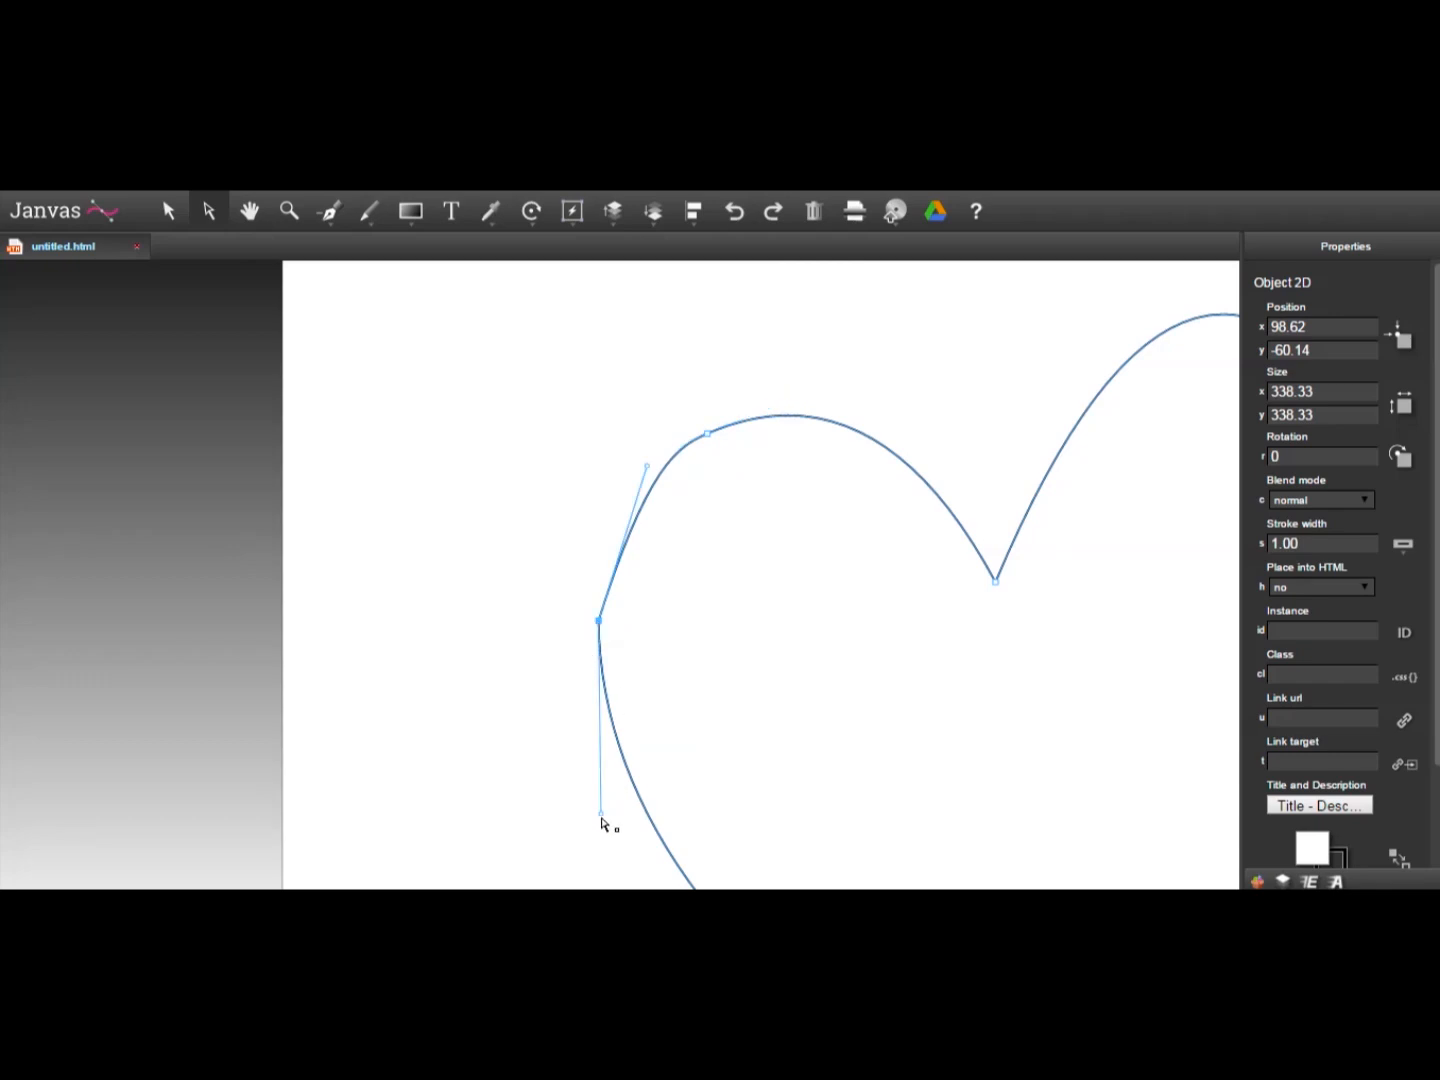
pyautogui.moveTo(601, 819); pyautogui.dragTo(591, 817)
pyautogui.moveTo(648, 469)
pyautogui.mouseDown()
pyautogui.moveTo(631, 461)
pyautogui.moveTo(622, 478)
pyautogui.mouseUp()
pyautogui.click(549, 581)
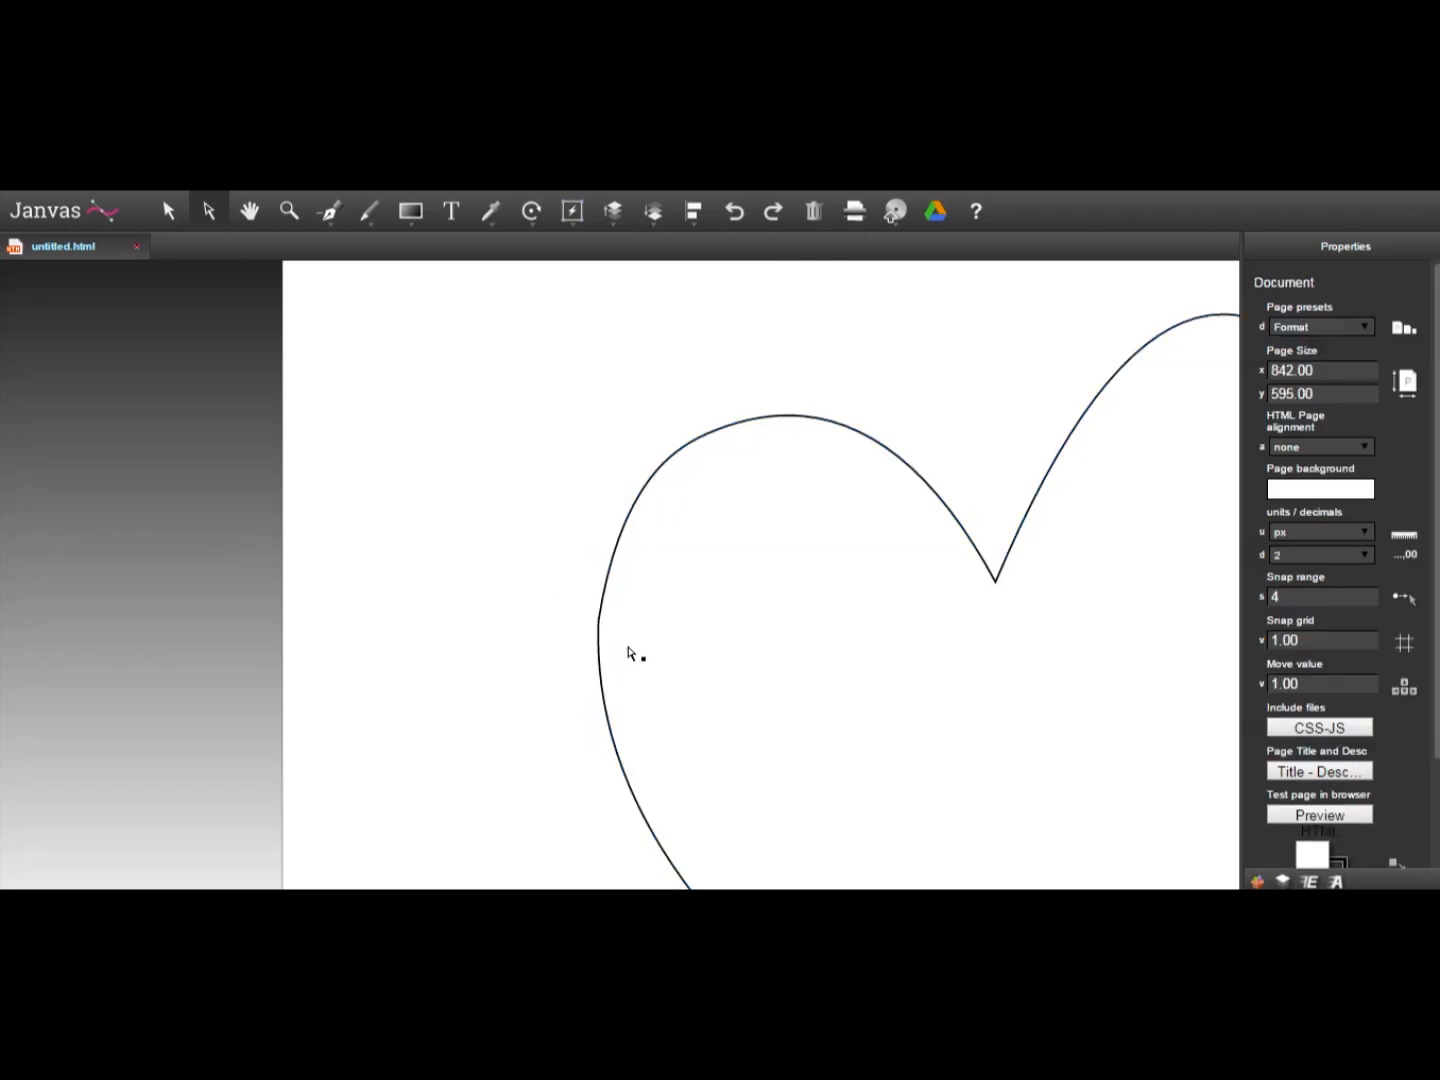
# Step: Fine-tune the upper handle of the outer left anchor point so it lines up with the lower handle, and deselect the path
pyautogui.click(606, 605)
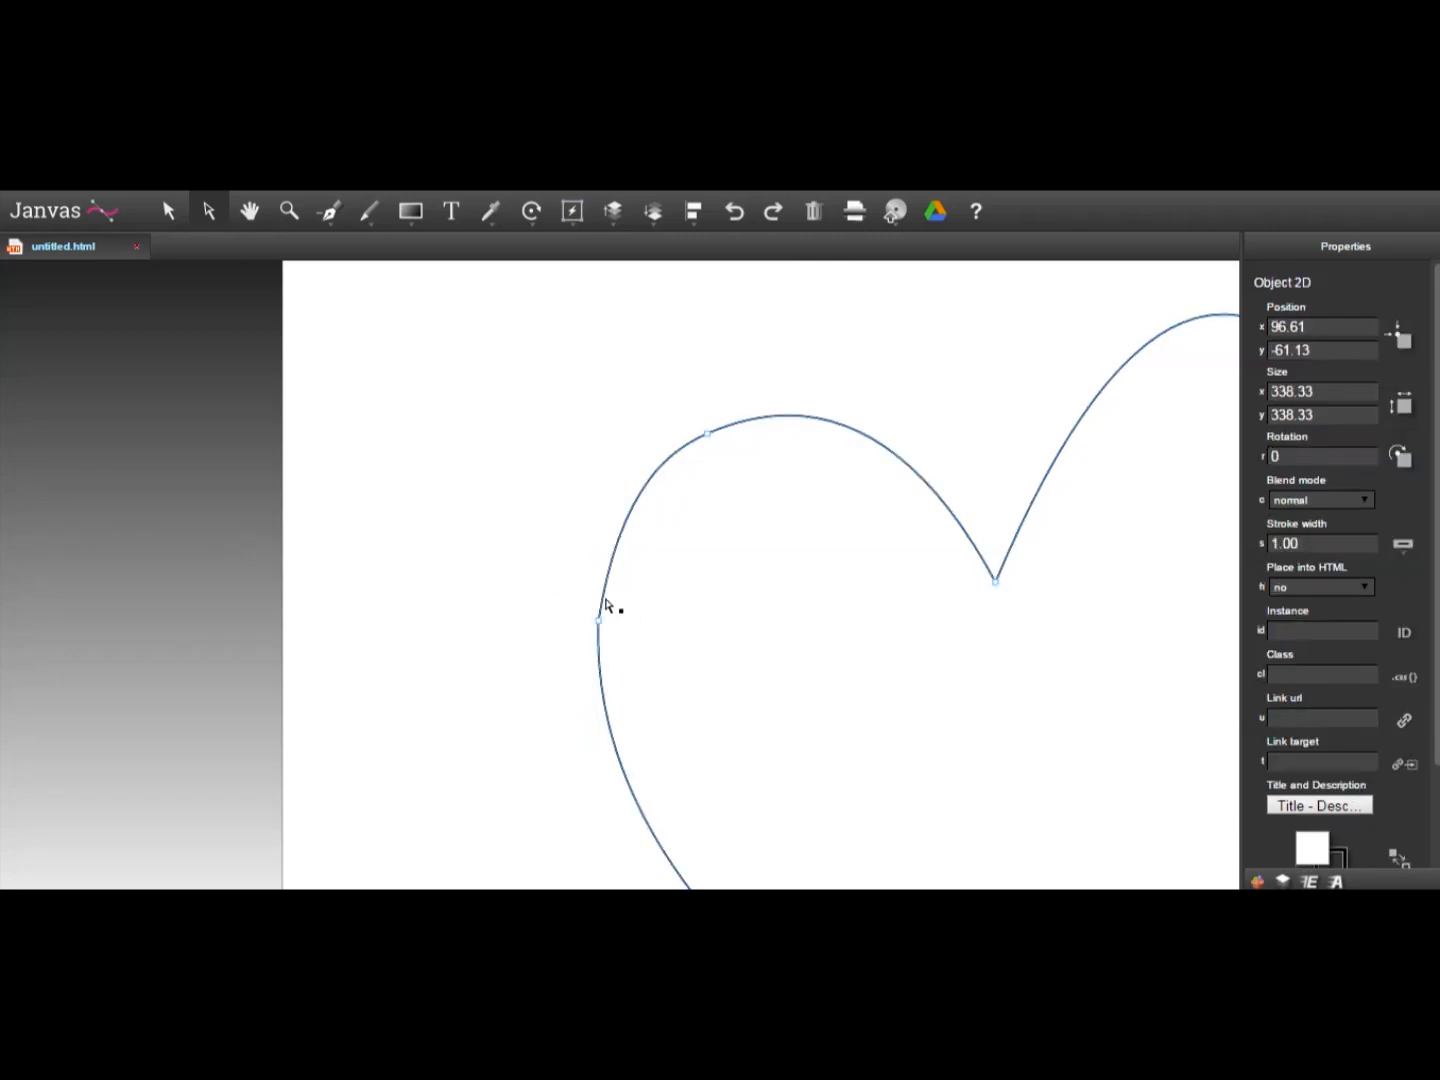
pyautogui.click(598, 622)
pyautogui.moveTo(618, 482); pyautogui.dragTo(612, 493)
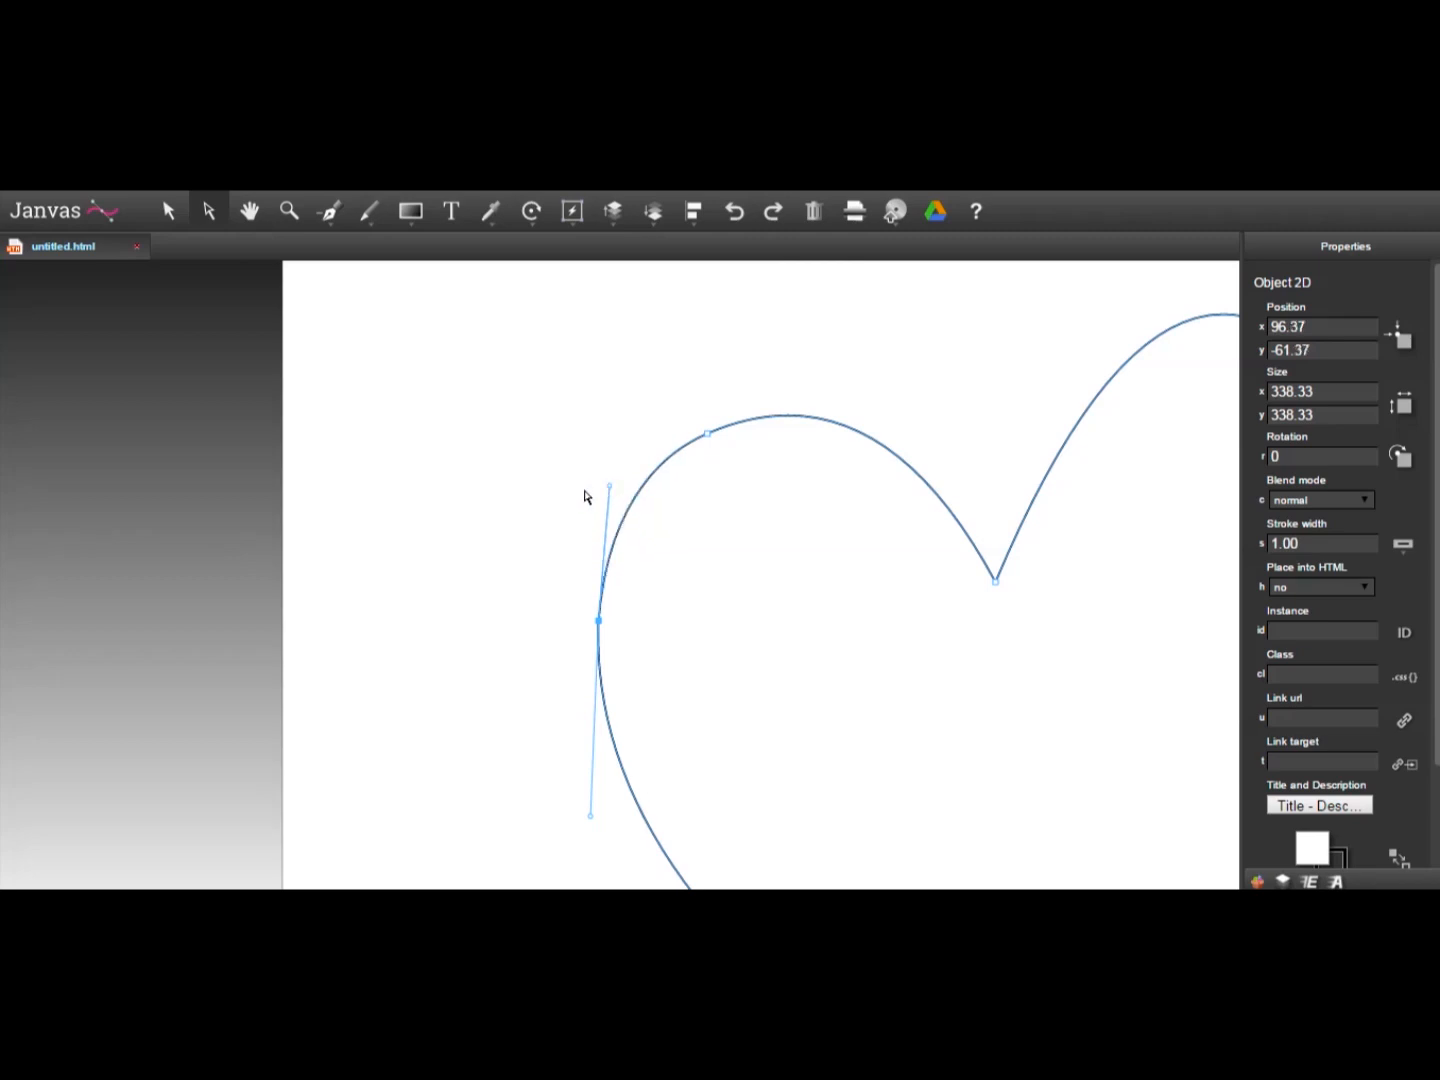
pyautogui.click(584, 497)
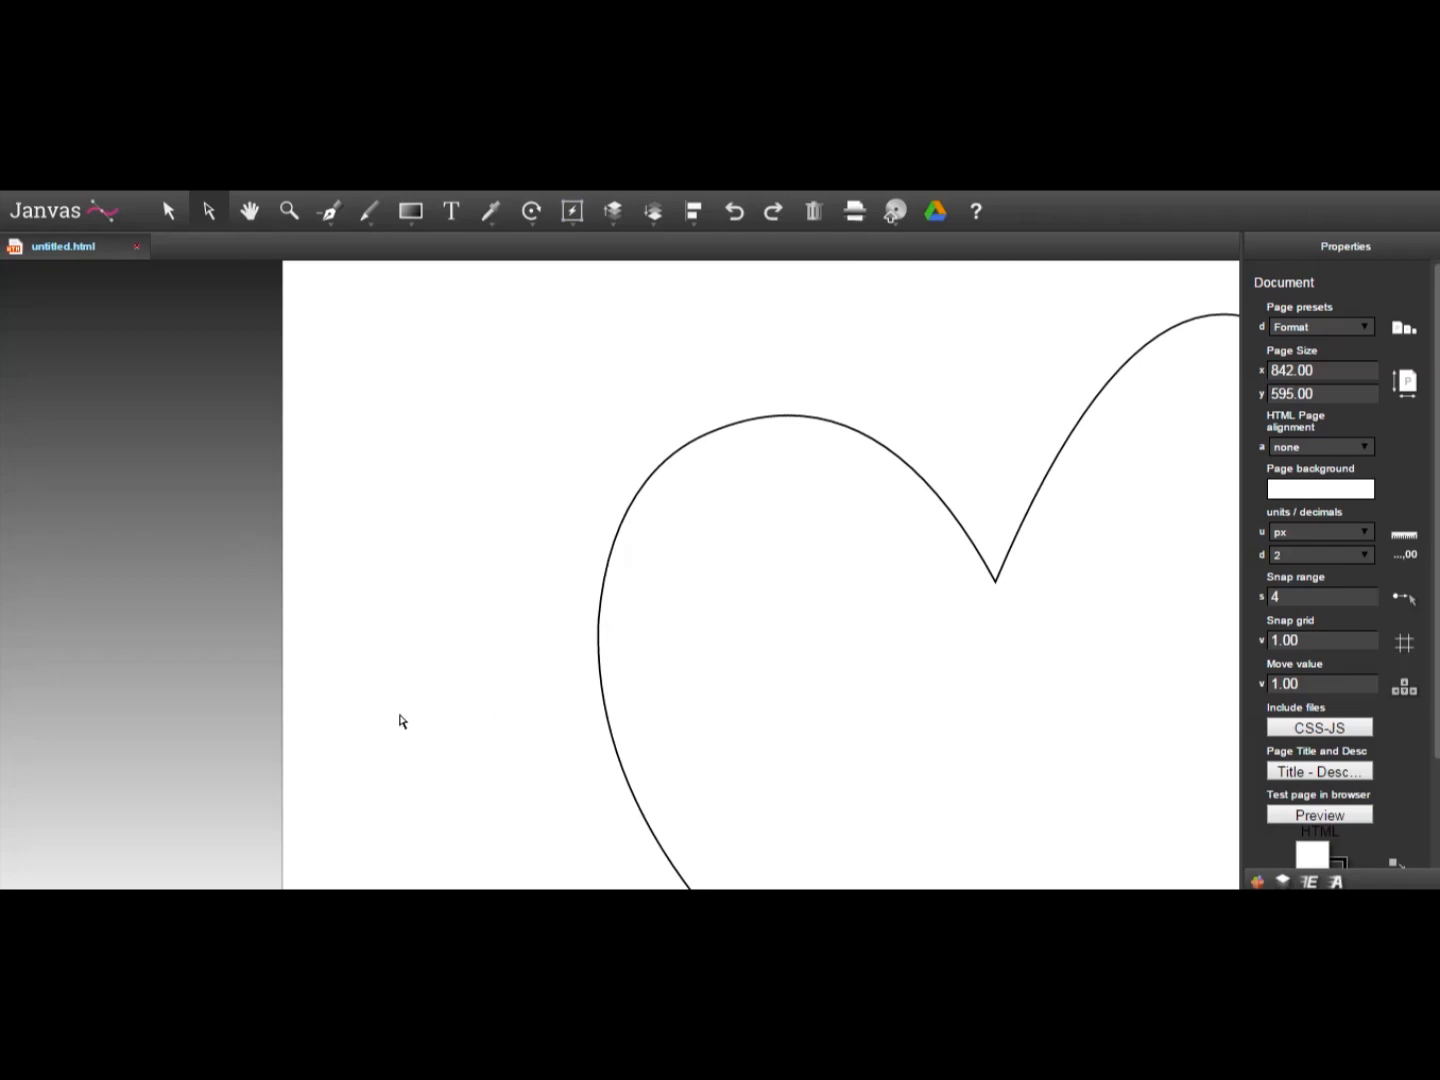
# Step: Cut the heart outline with the scissors tool at the anchor point of the upper notch, undoing any extra cut made there
pyautogui.click(249, 211)
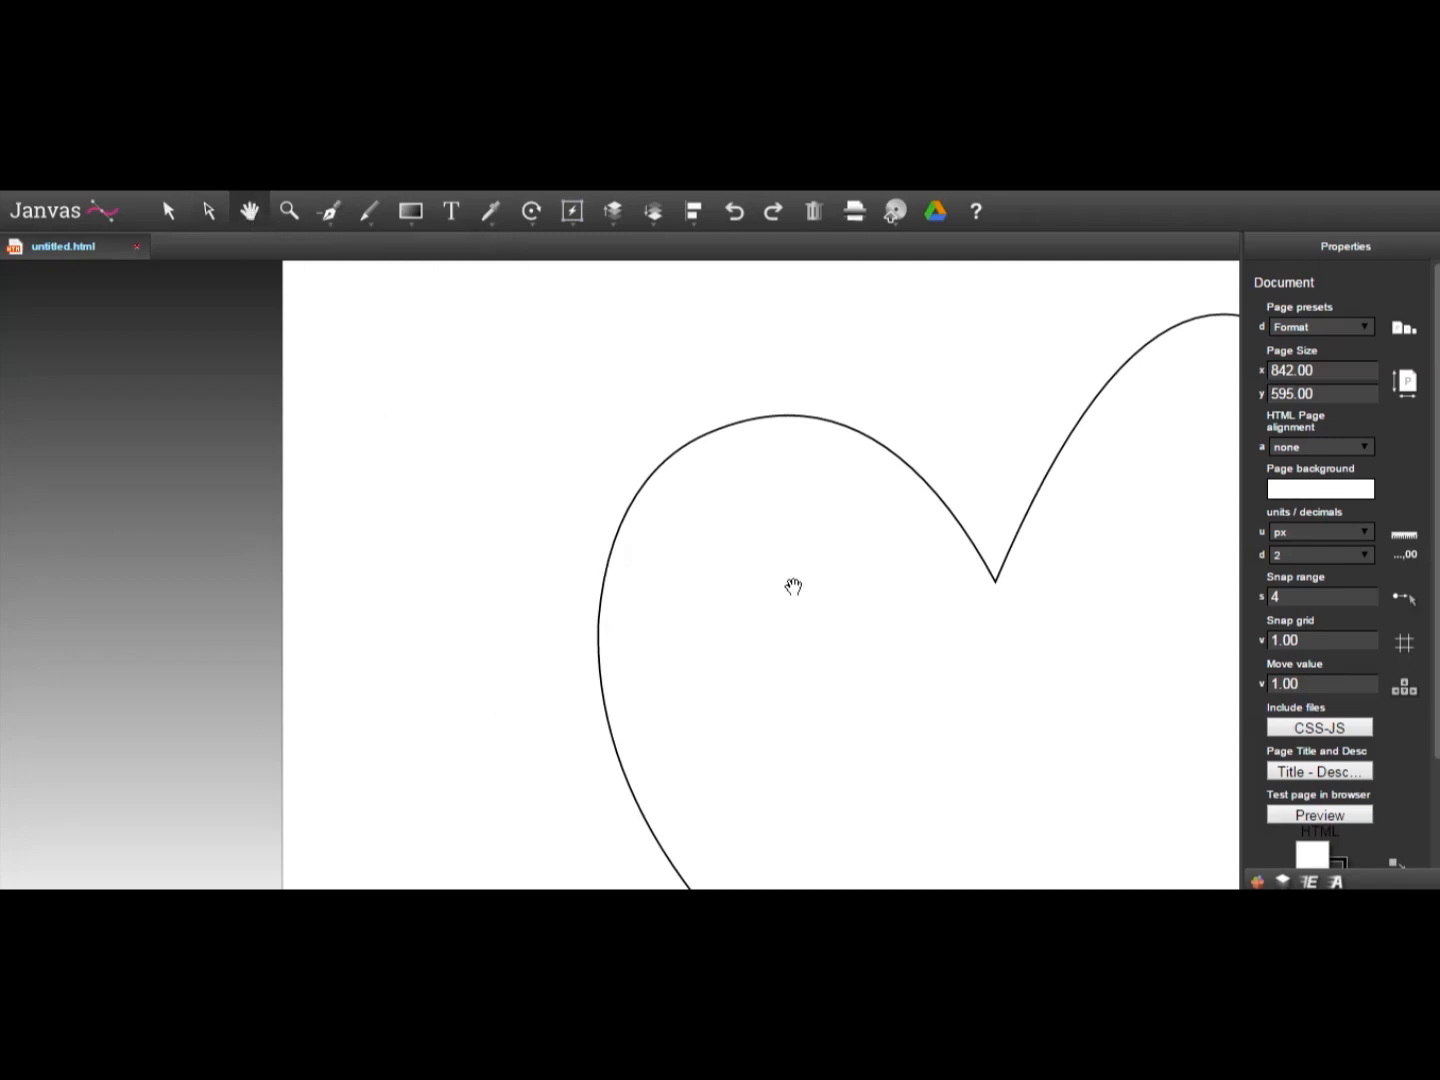
pyautogui.moveTo(793, 586); pyautogui.dragTo(536, 435)
pyautogui.click(289, 213)
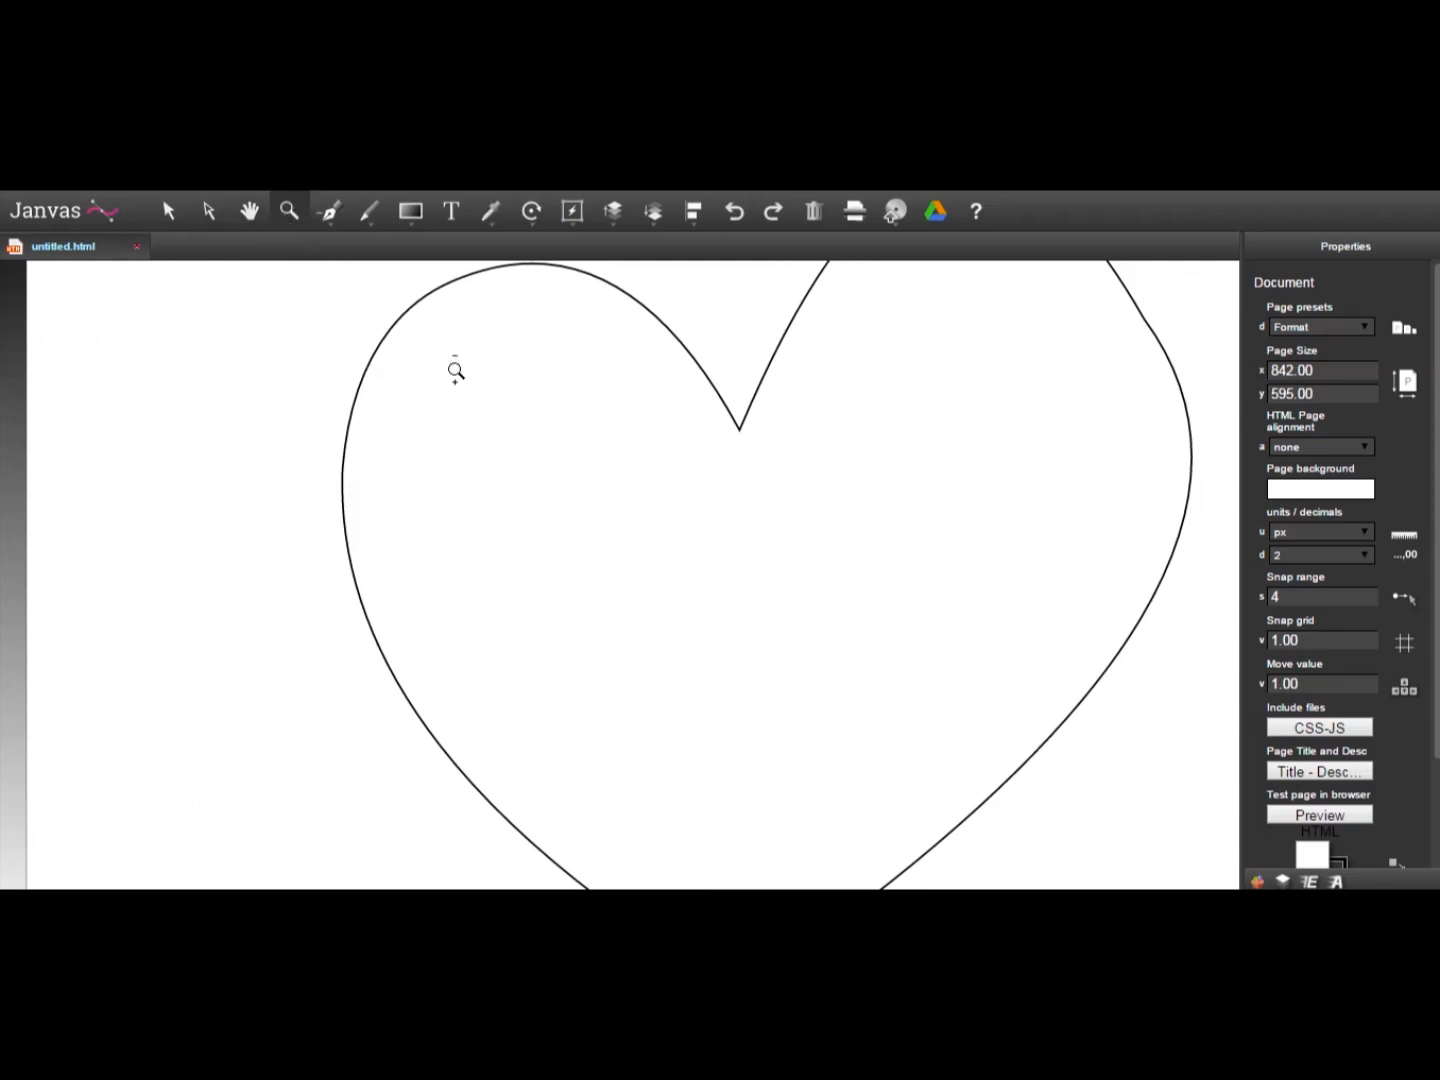
pyautogui.moveTo(671, 538); pyautogui.dragTo(740, 506)
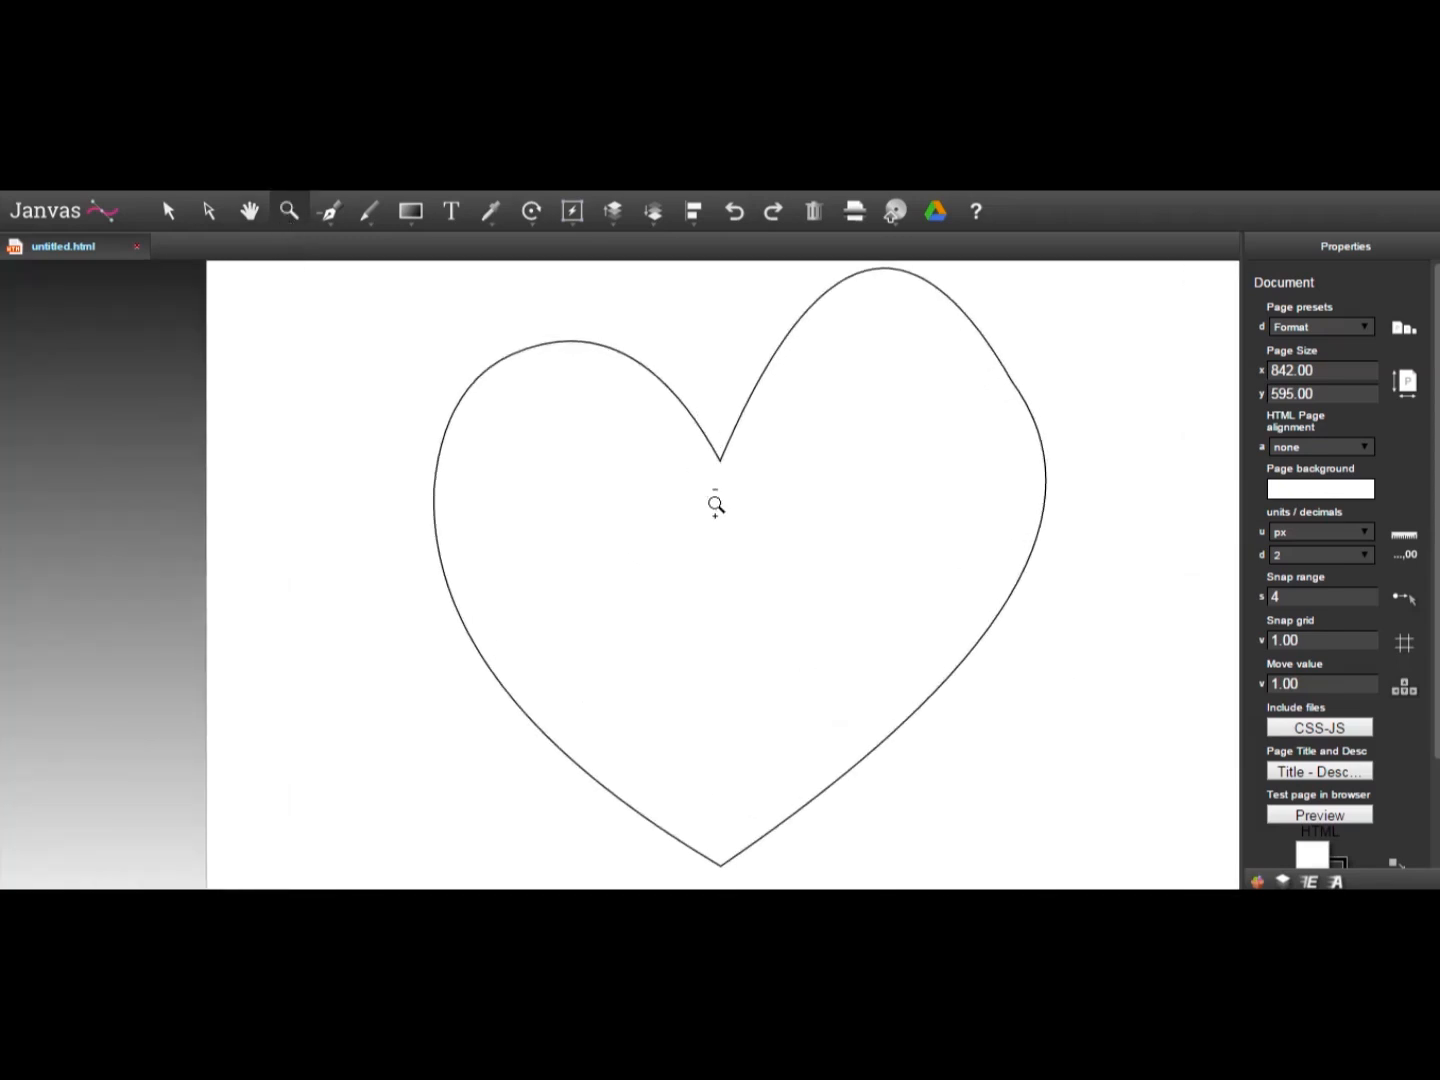
pyautogui.click(369, 212)
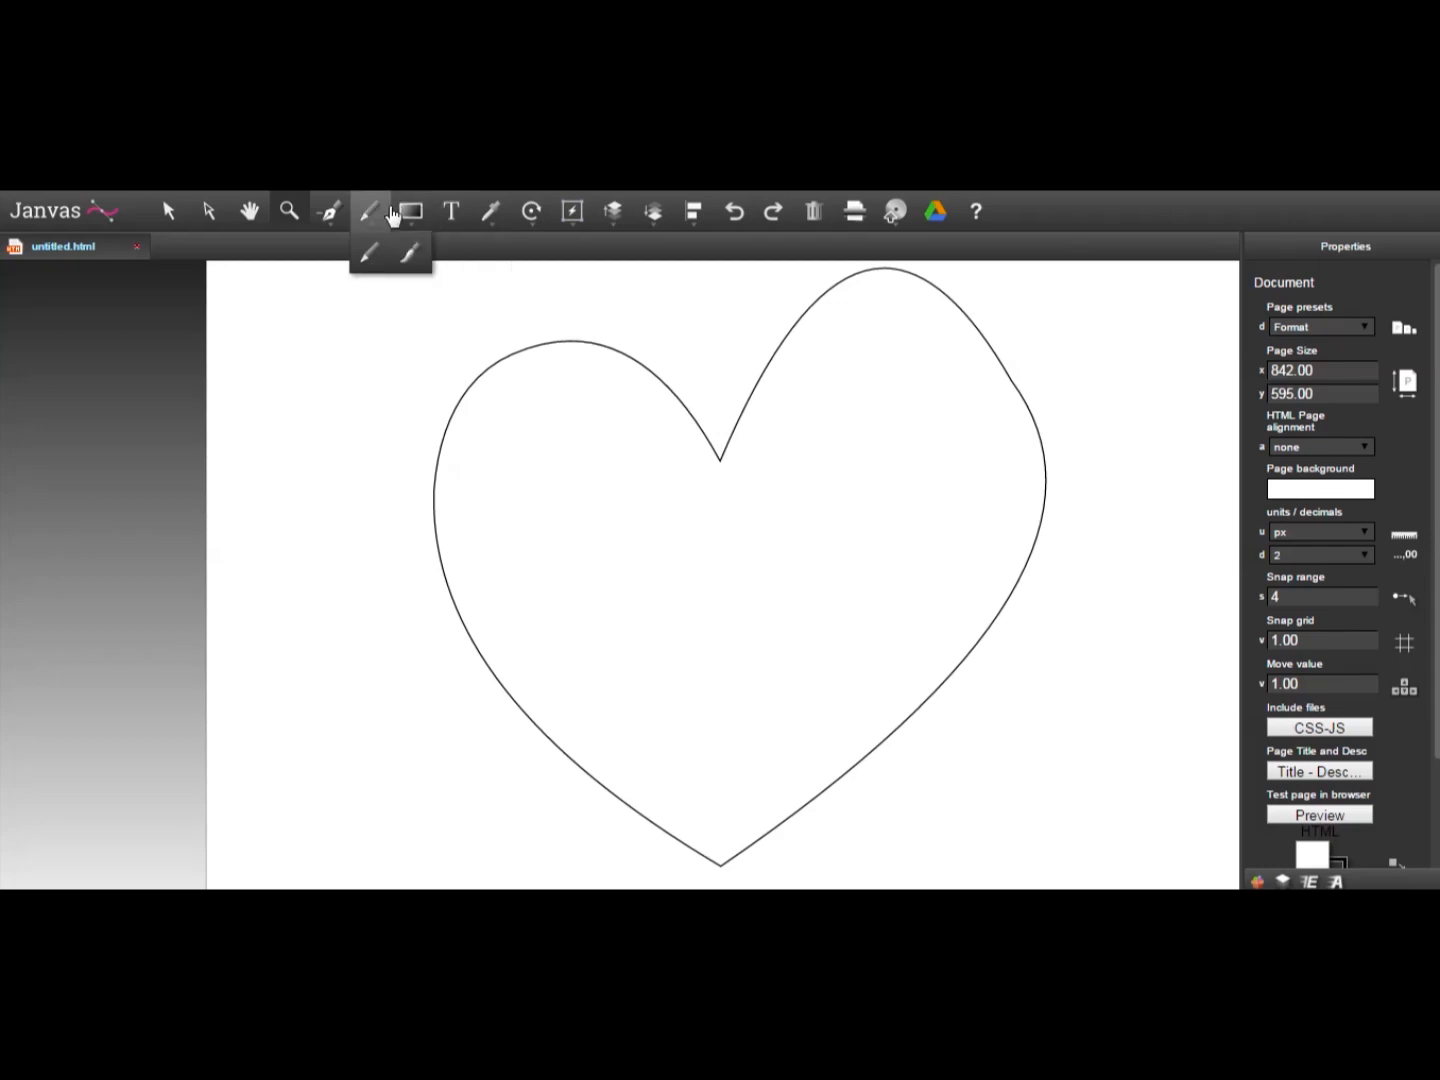
pyautogui.click(329, 214)
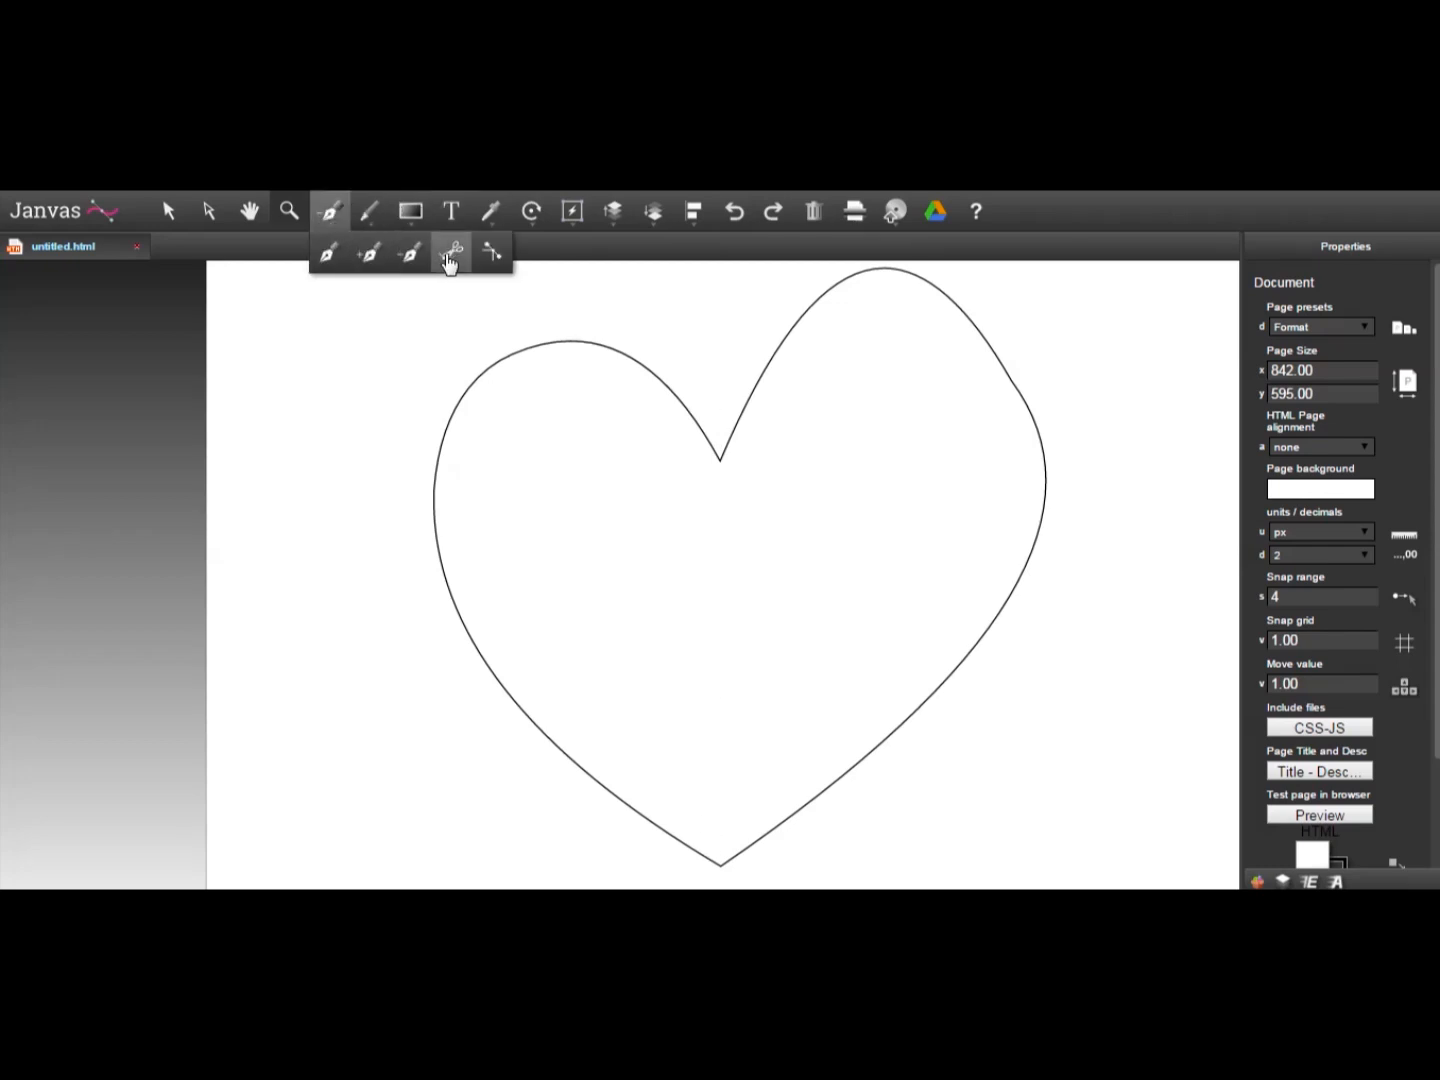
pyautogui.click(451, 254)
pyautogui.click(290, 213)
pyautogui.click(790, 452)
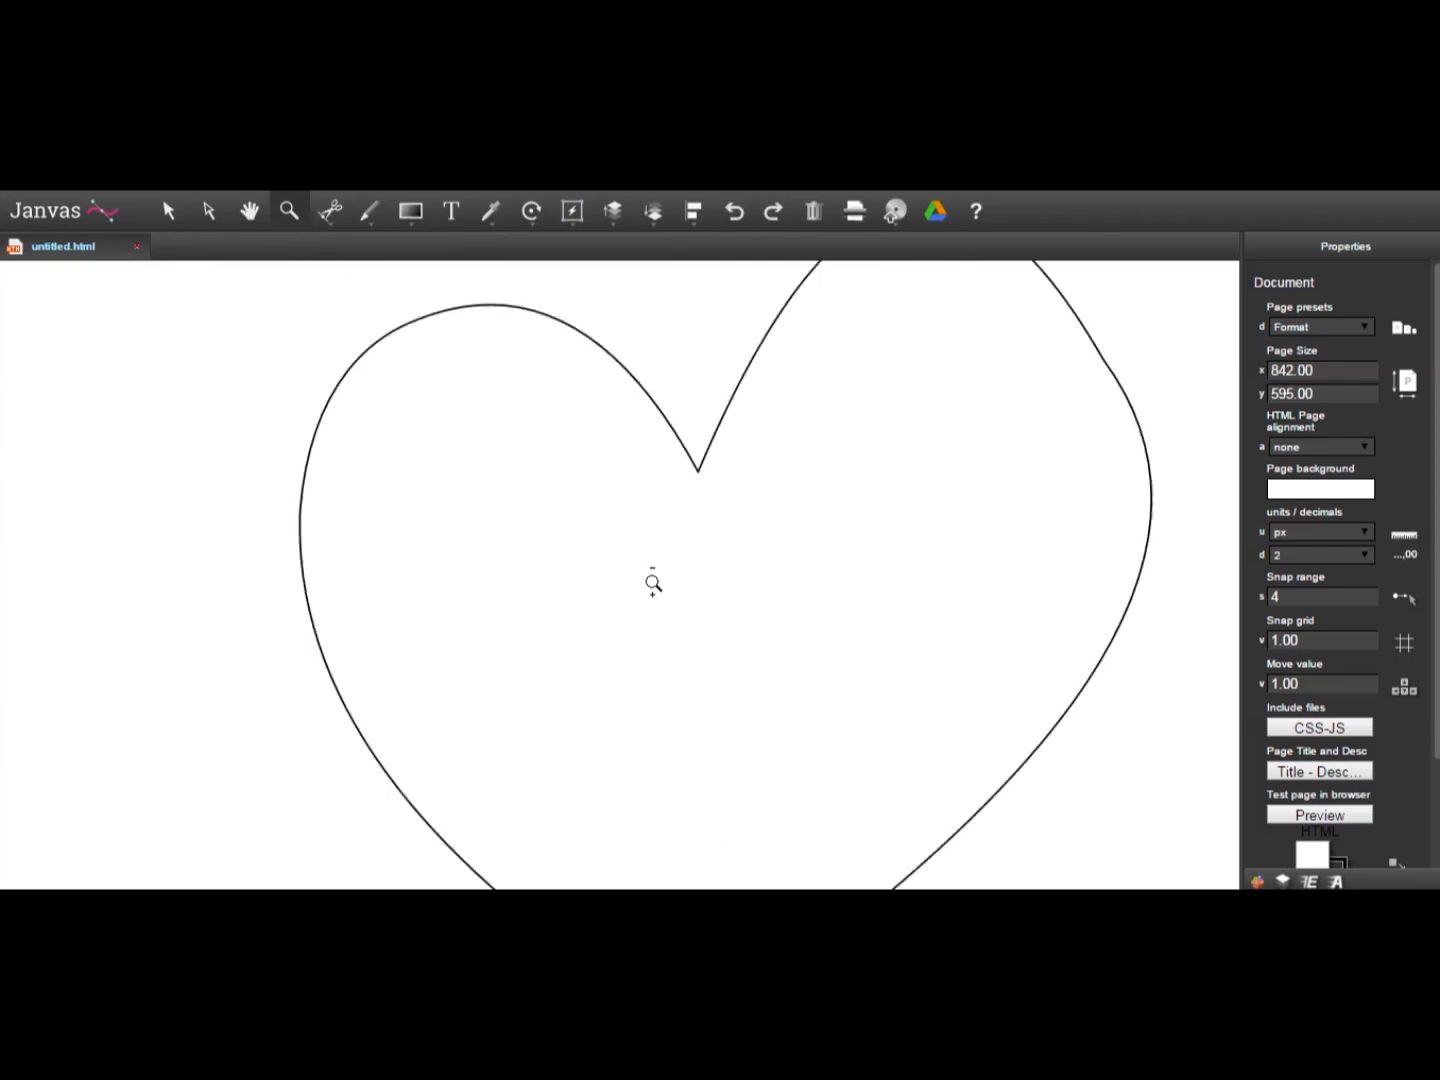
pyautogui.moveTo(571, 692); pyautogui.dragTo(471, 790)
pyautogui.moveTo(556, 545); pyautogui.dragTo(400, 805)
pyautogui.click(331, 214)
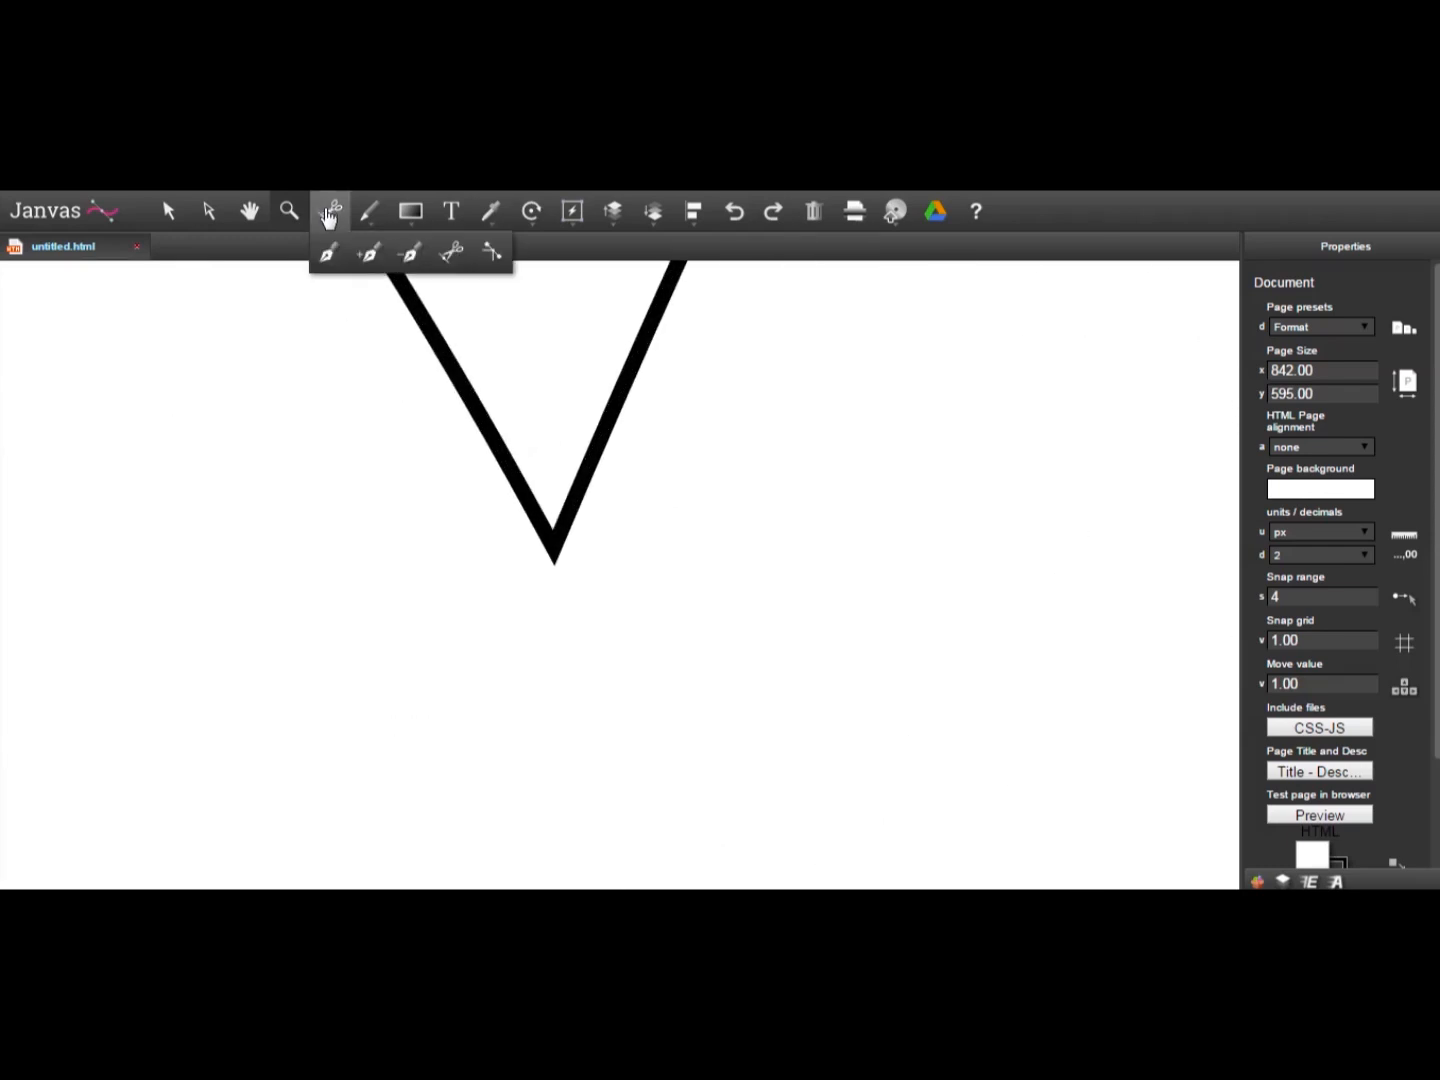
pyautogui.click(553, 542)
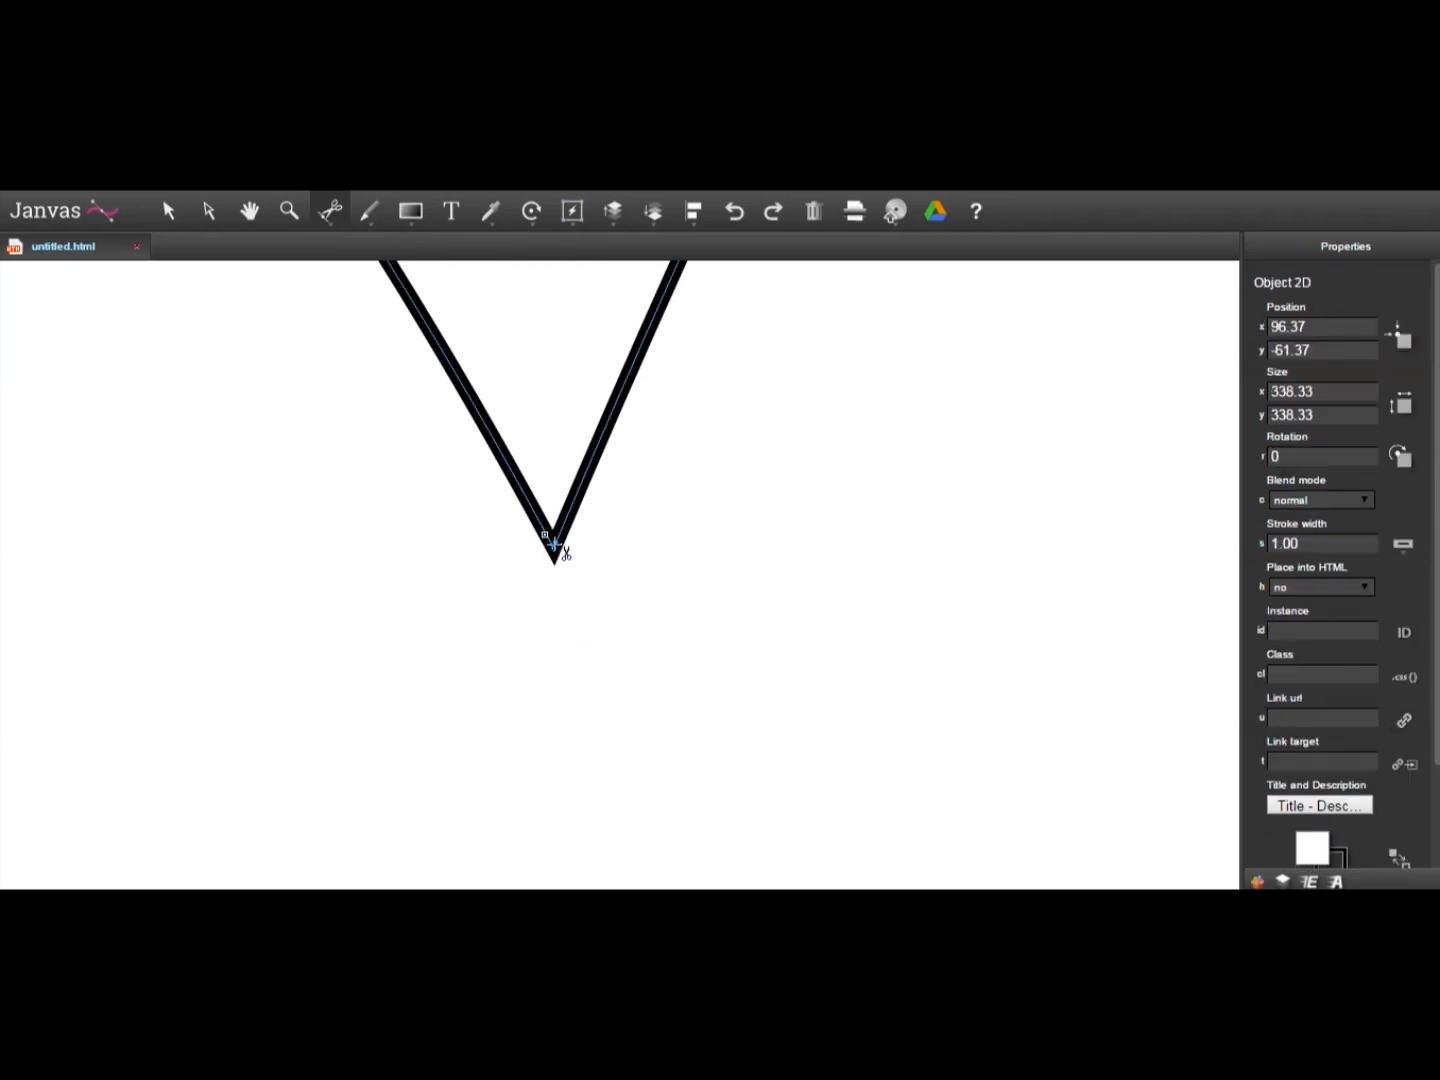
pyautogui.click(555, 545)
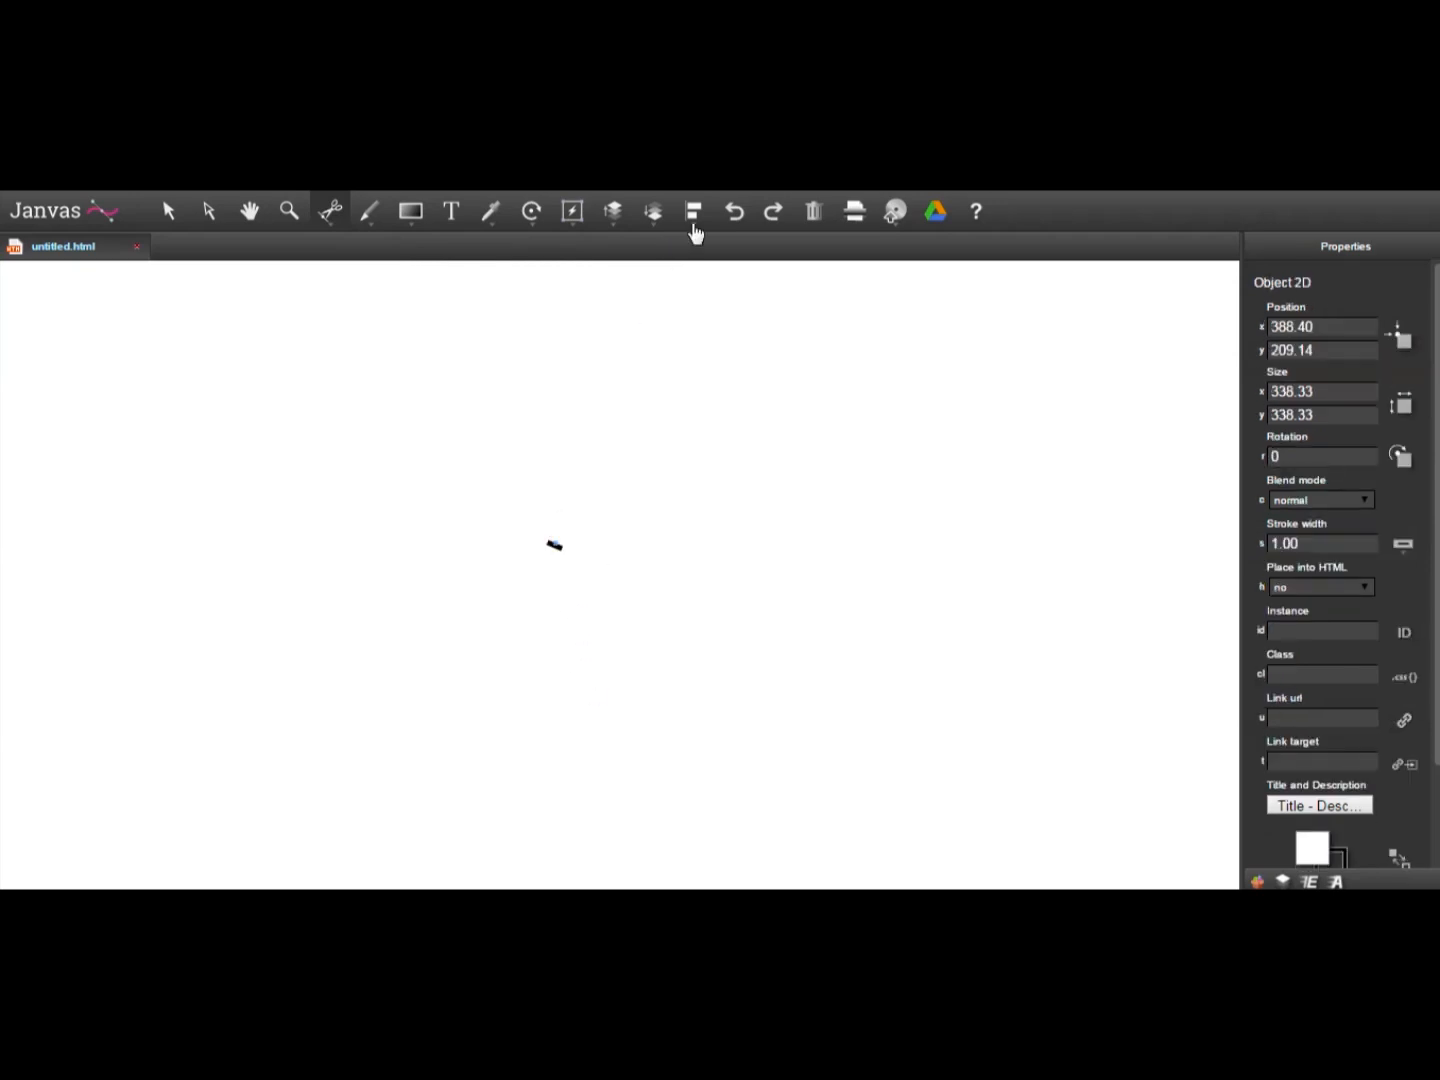
pyautogui.click(735, 211)
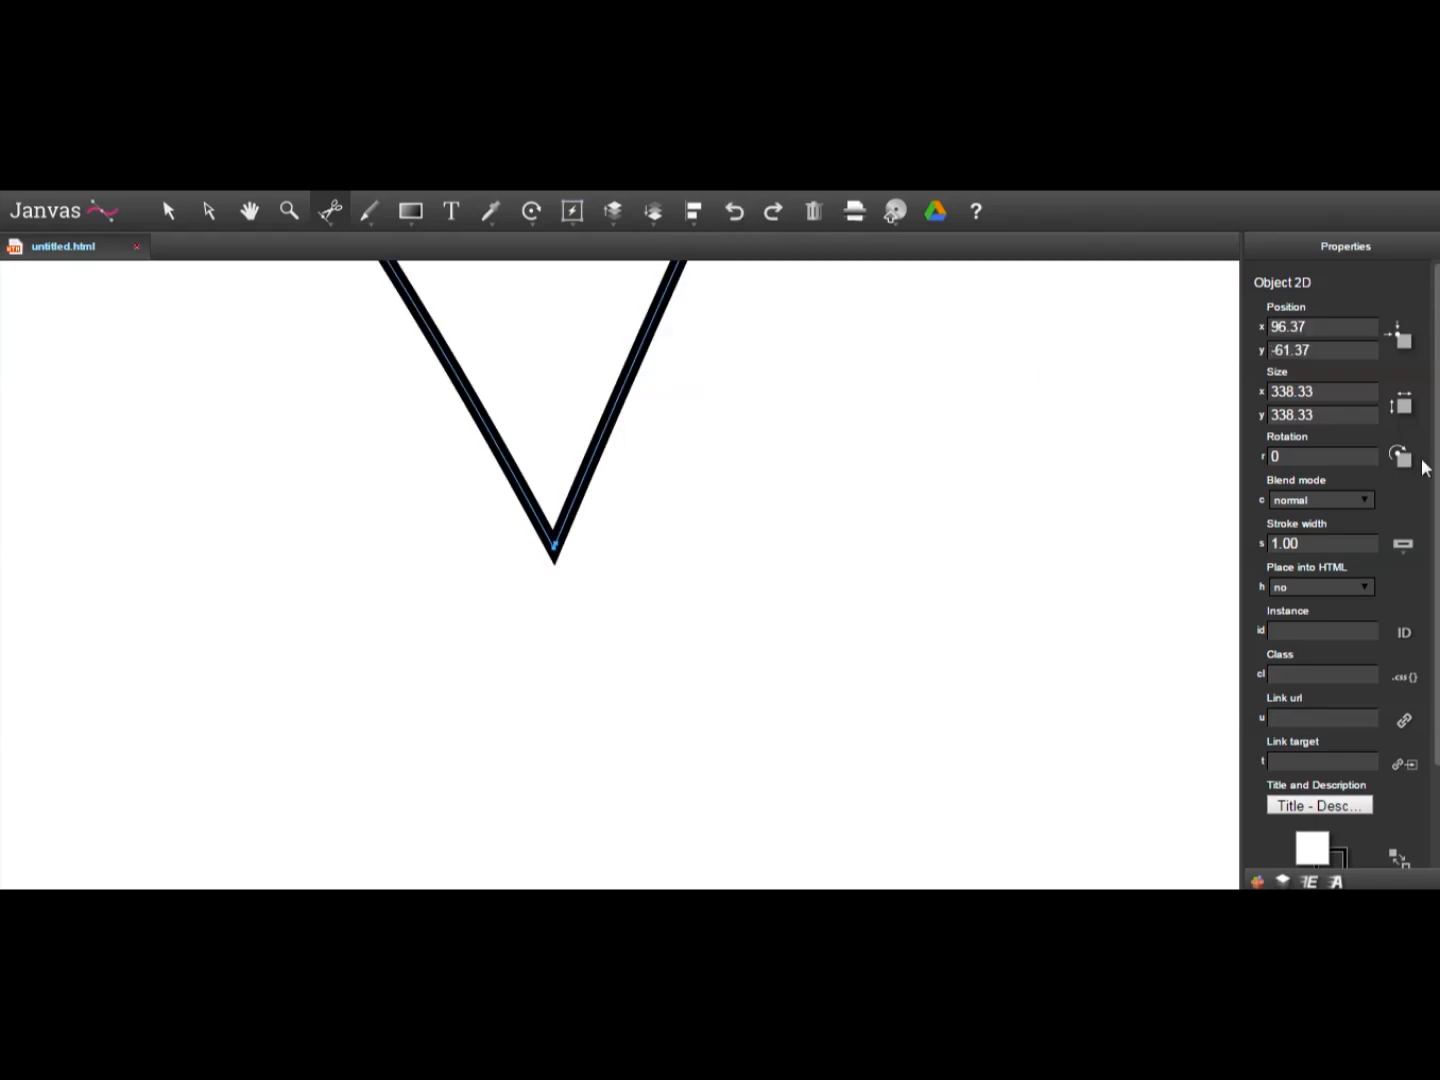
# Step: Cut the outline with the scissors tool at the heart's bottom tip to split it into two halves
pyautogui.click(293, 214)
pyautogui.click(618, 499)
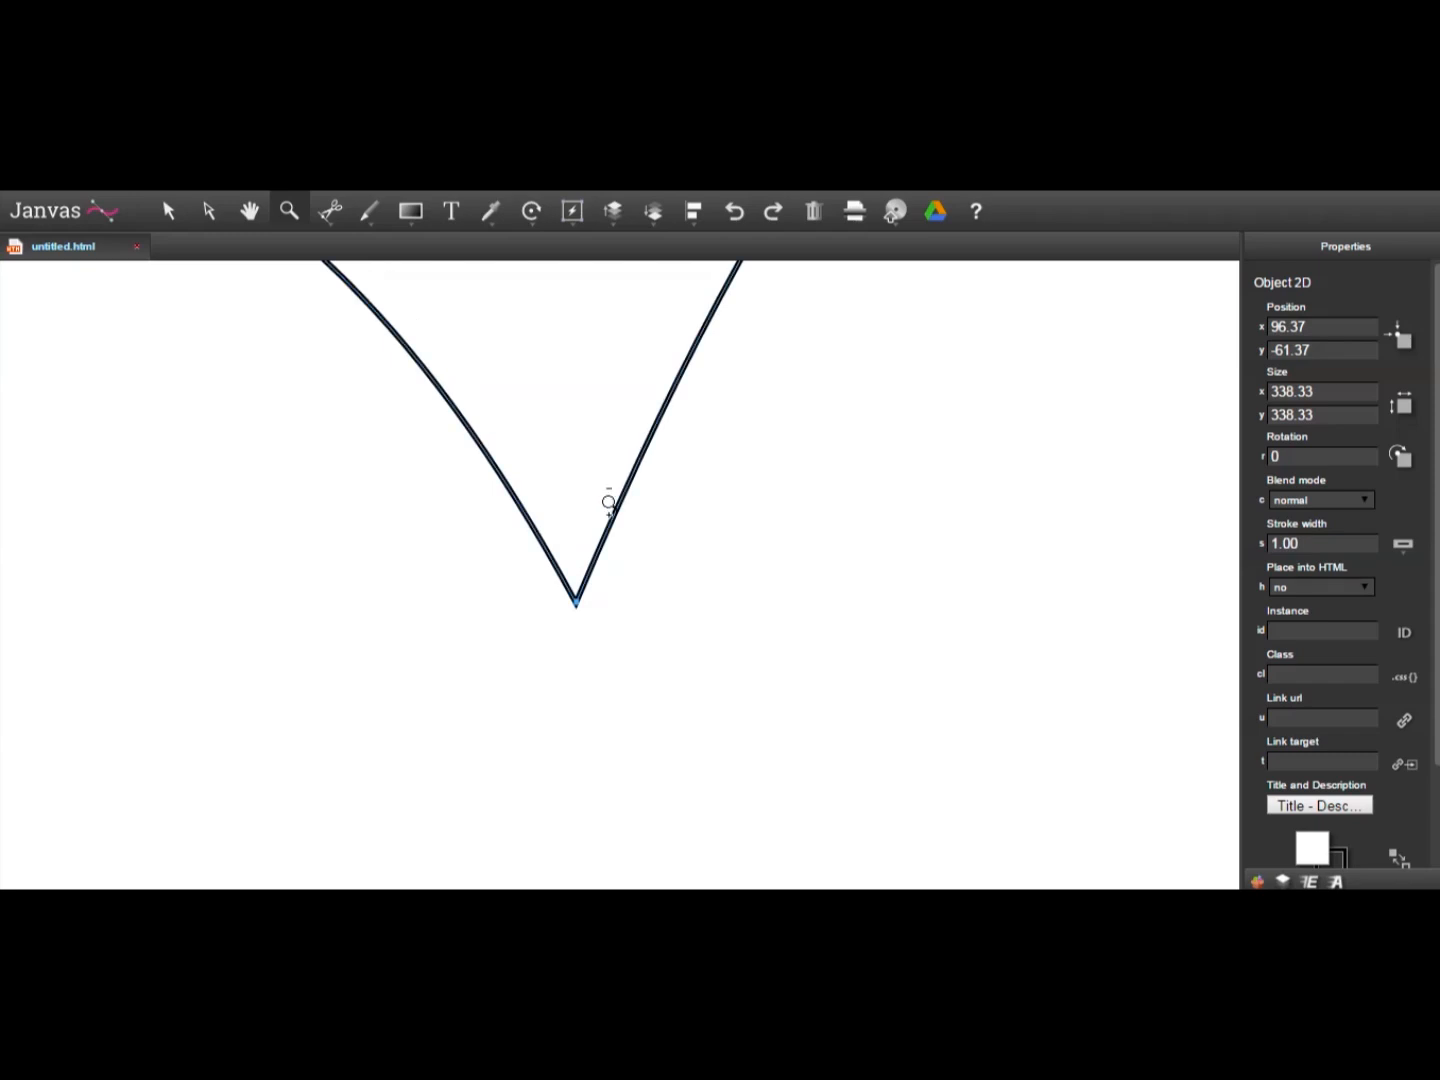
pyautogui.moveTo(535, 672); pyautogui.dragTo(592, 438)
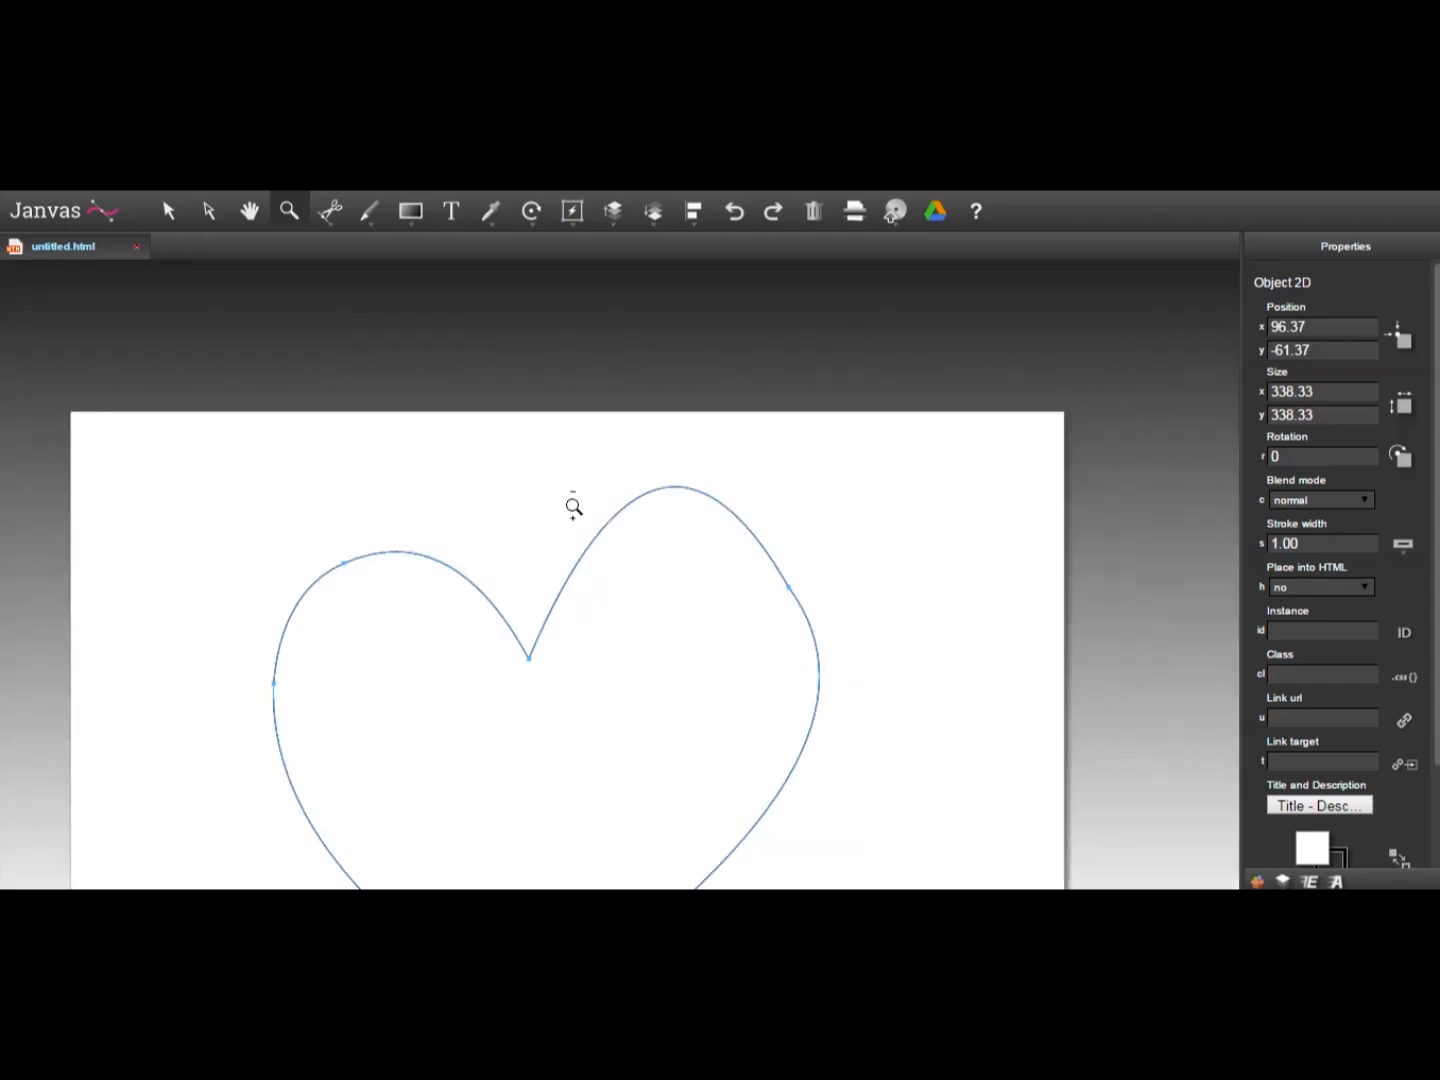
pyautogui.click(255, 219)
pyautogui.moveTo(561, 787); pyautogui.dragTo(532, 477)
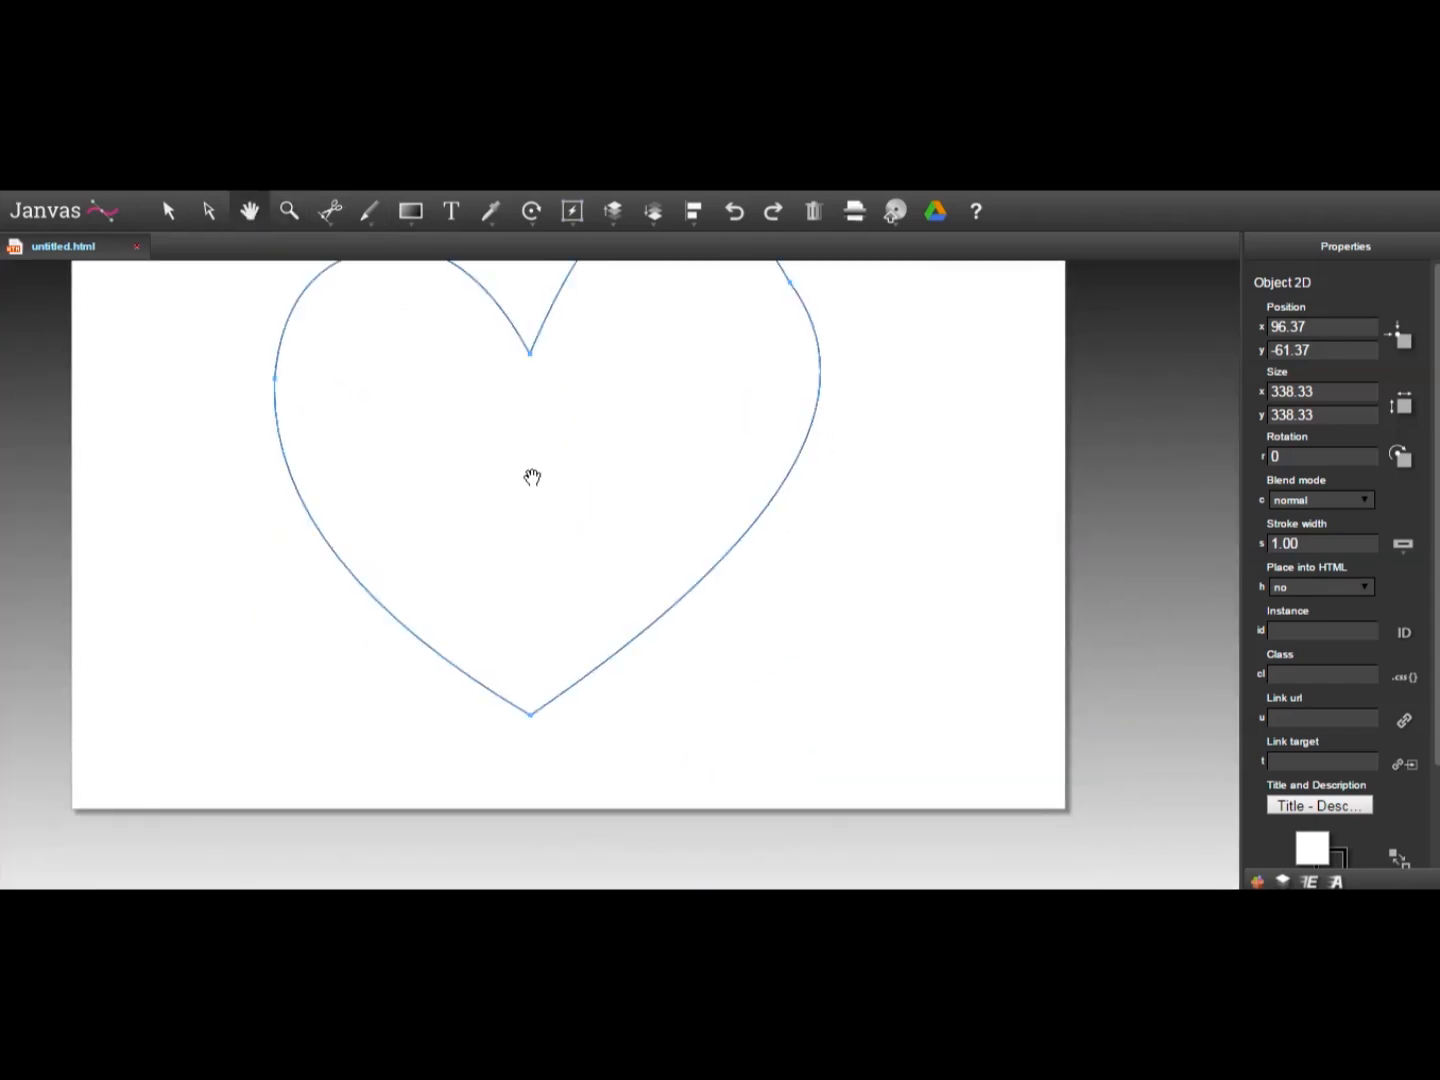
pyautogui.click(290, 216)
pyautogui.click(475, 604)
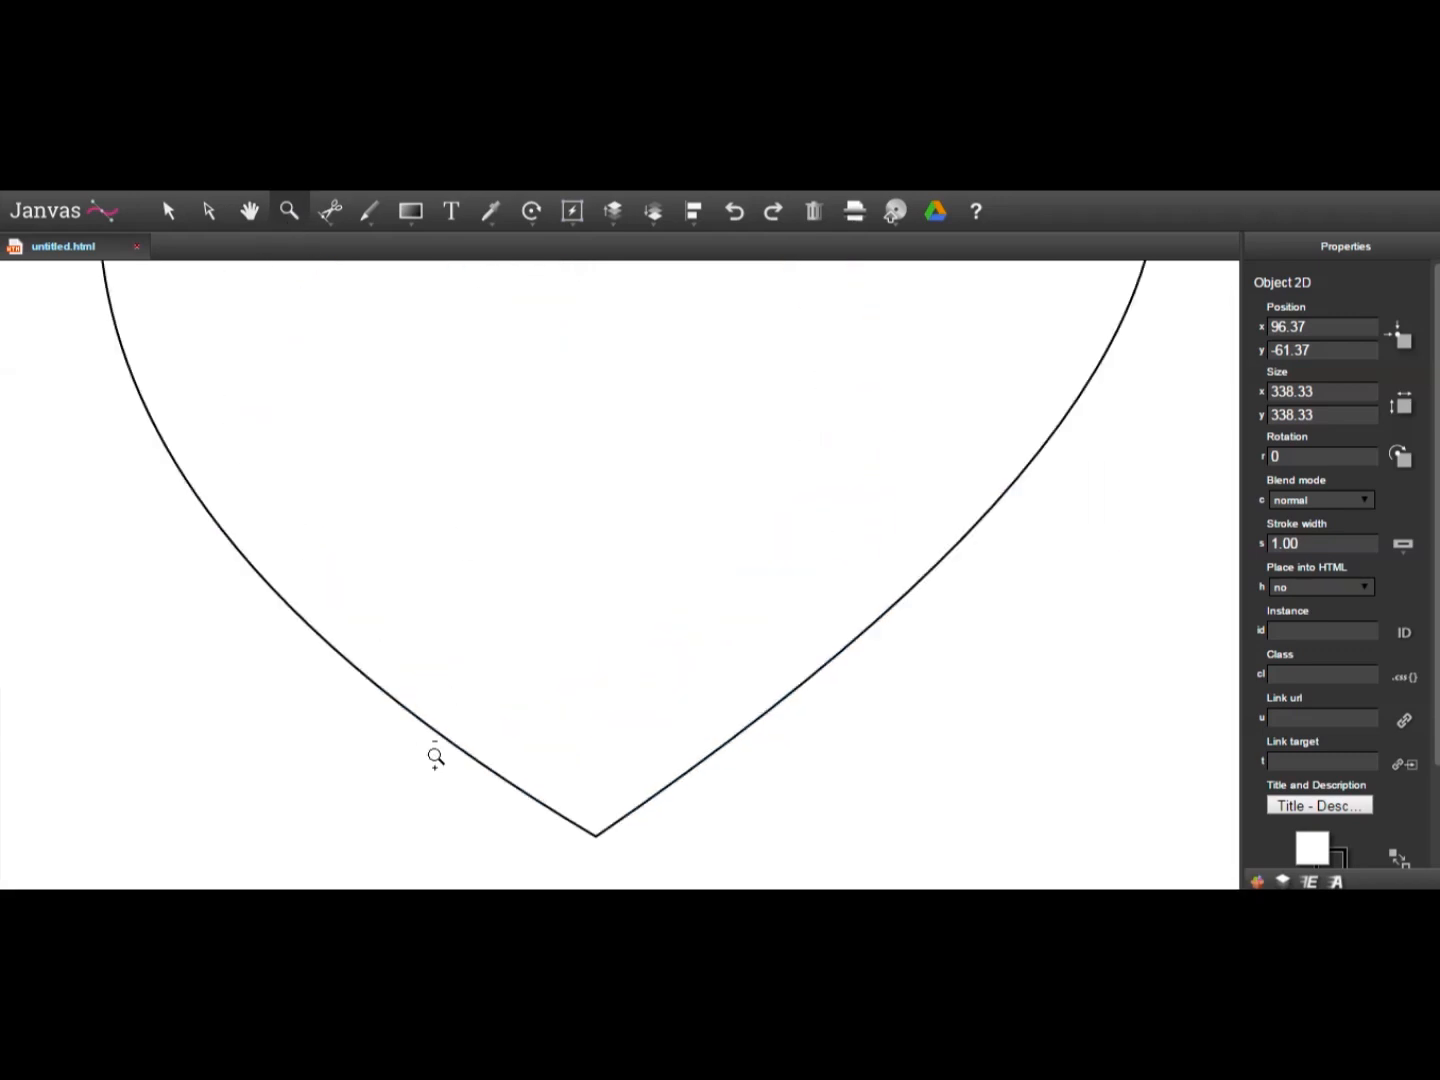
pyautogui.click(436, 757)
pyautogui.click(250, 213)
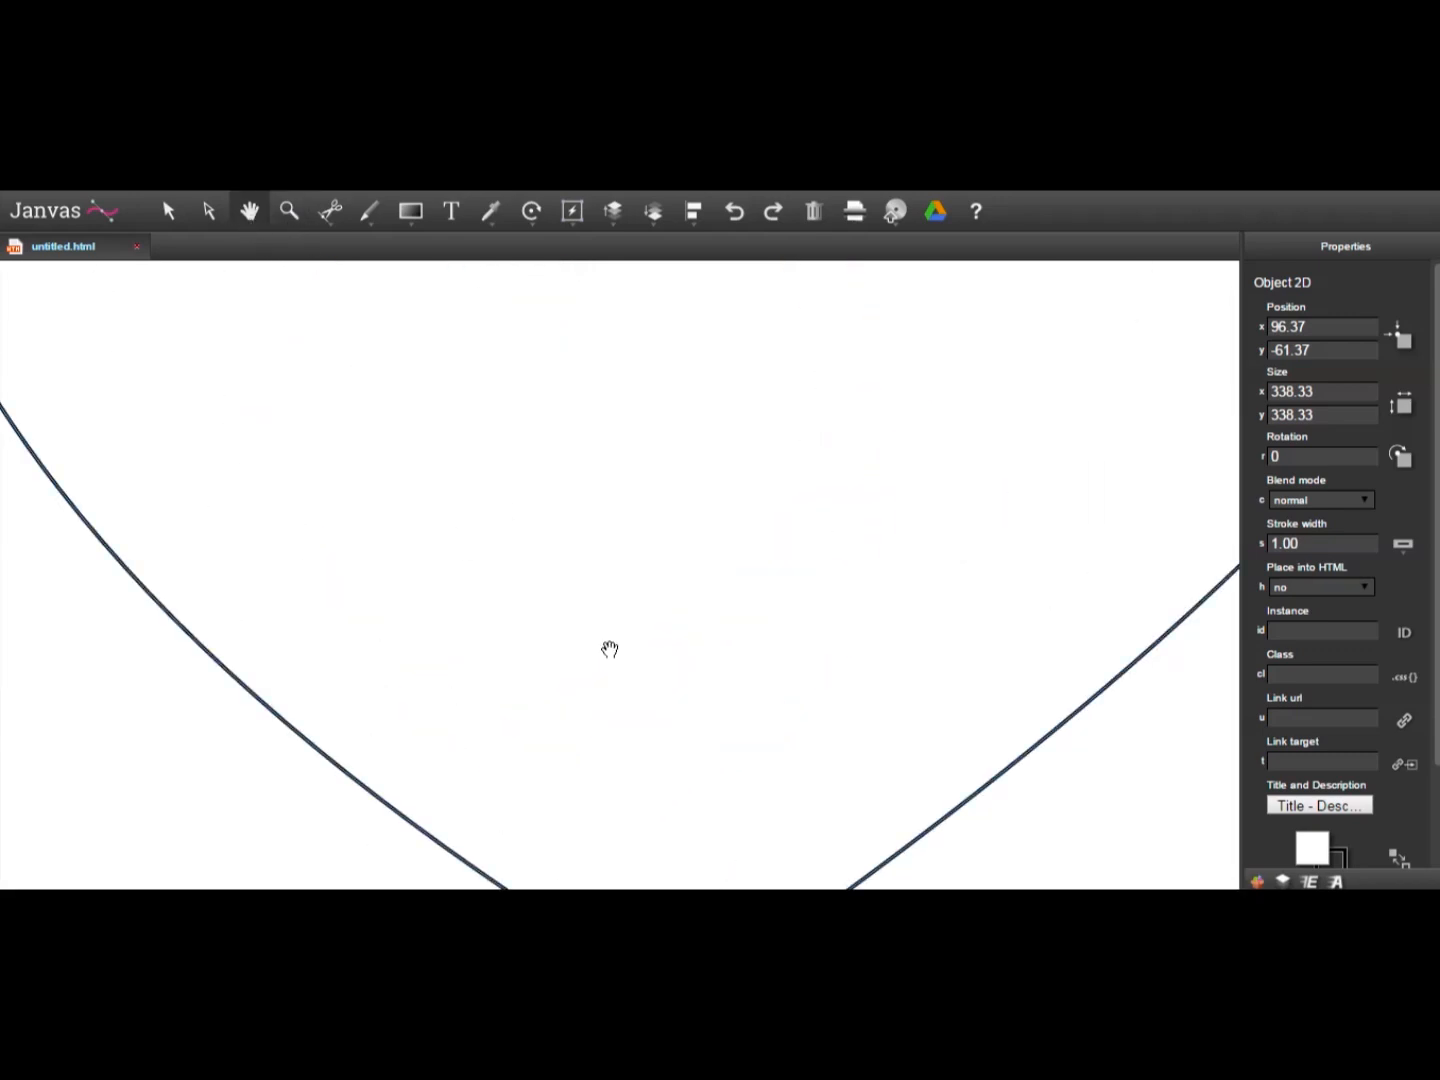
pyautogui.moveTo(610, 649); pyautogui.dragTo(596, 472)
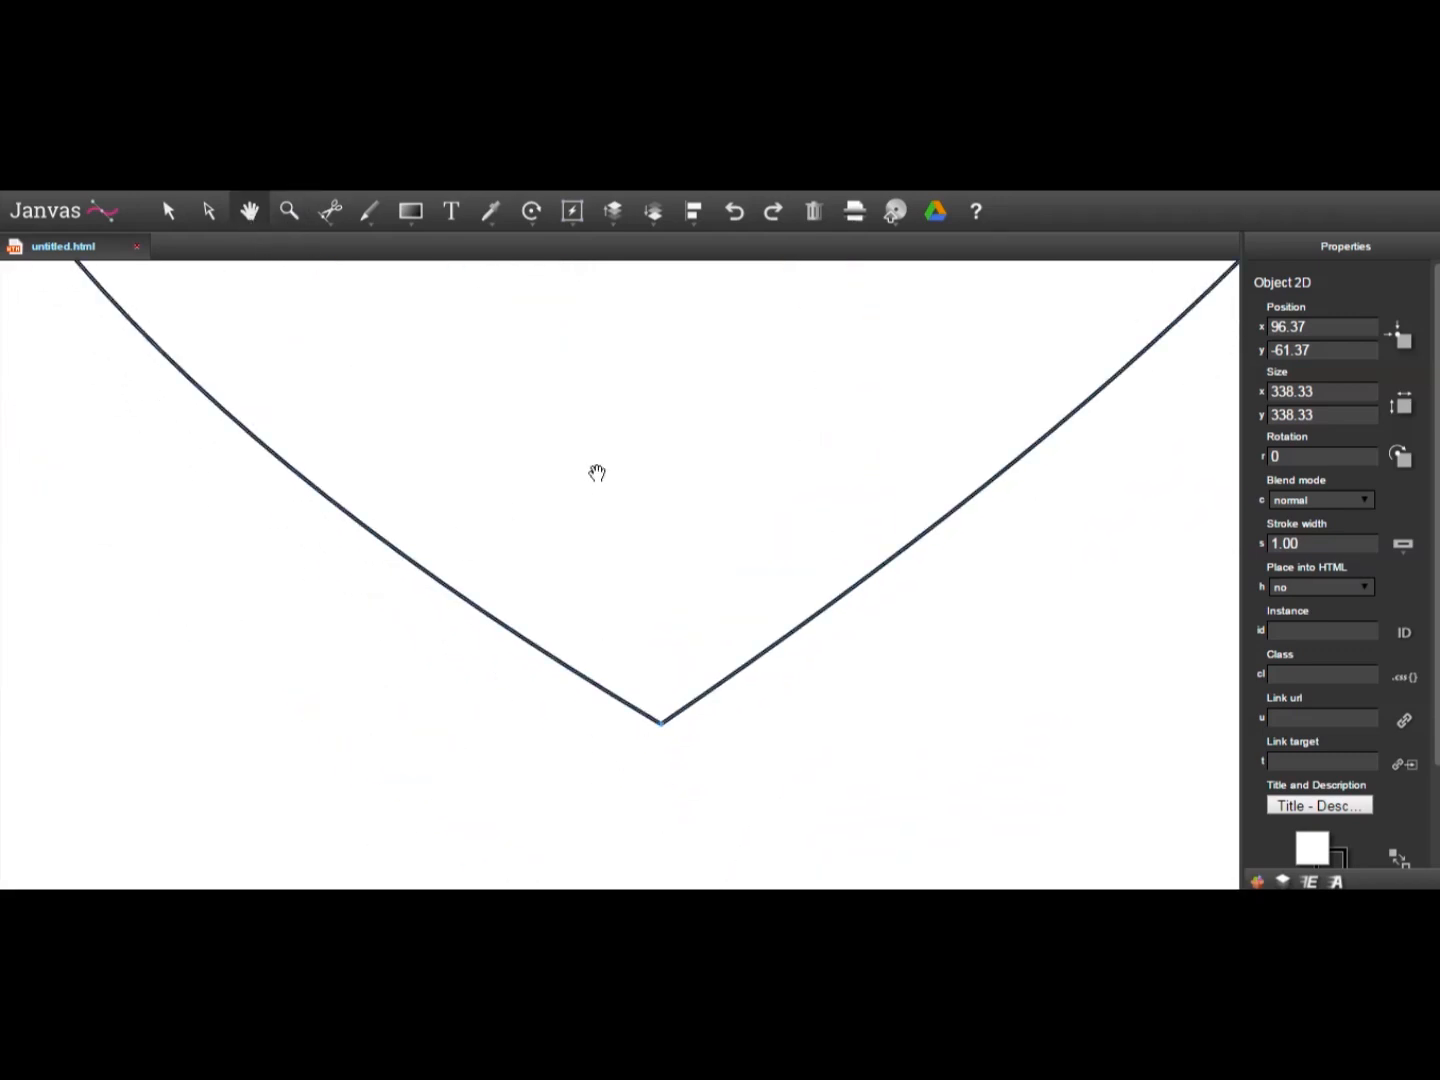
pyautogui.click(291, 216)
pyautogui.moveTo(663, 832); pyautogui.dragTo(660, 616)
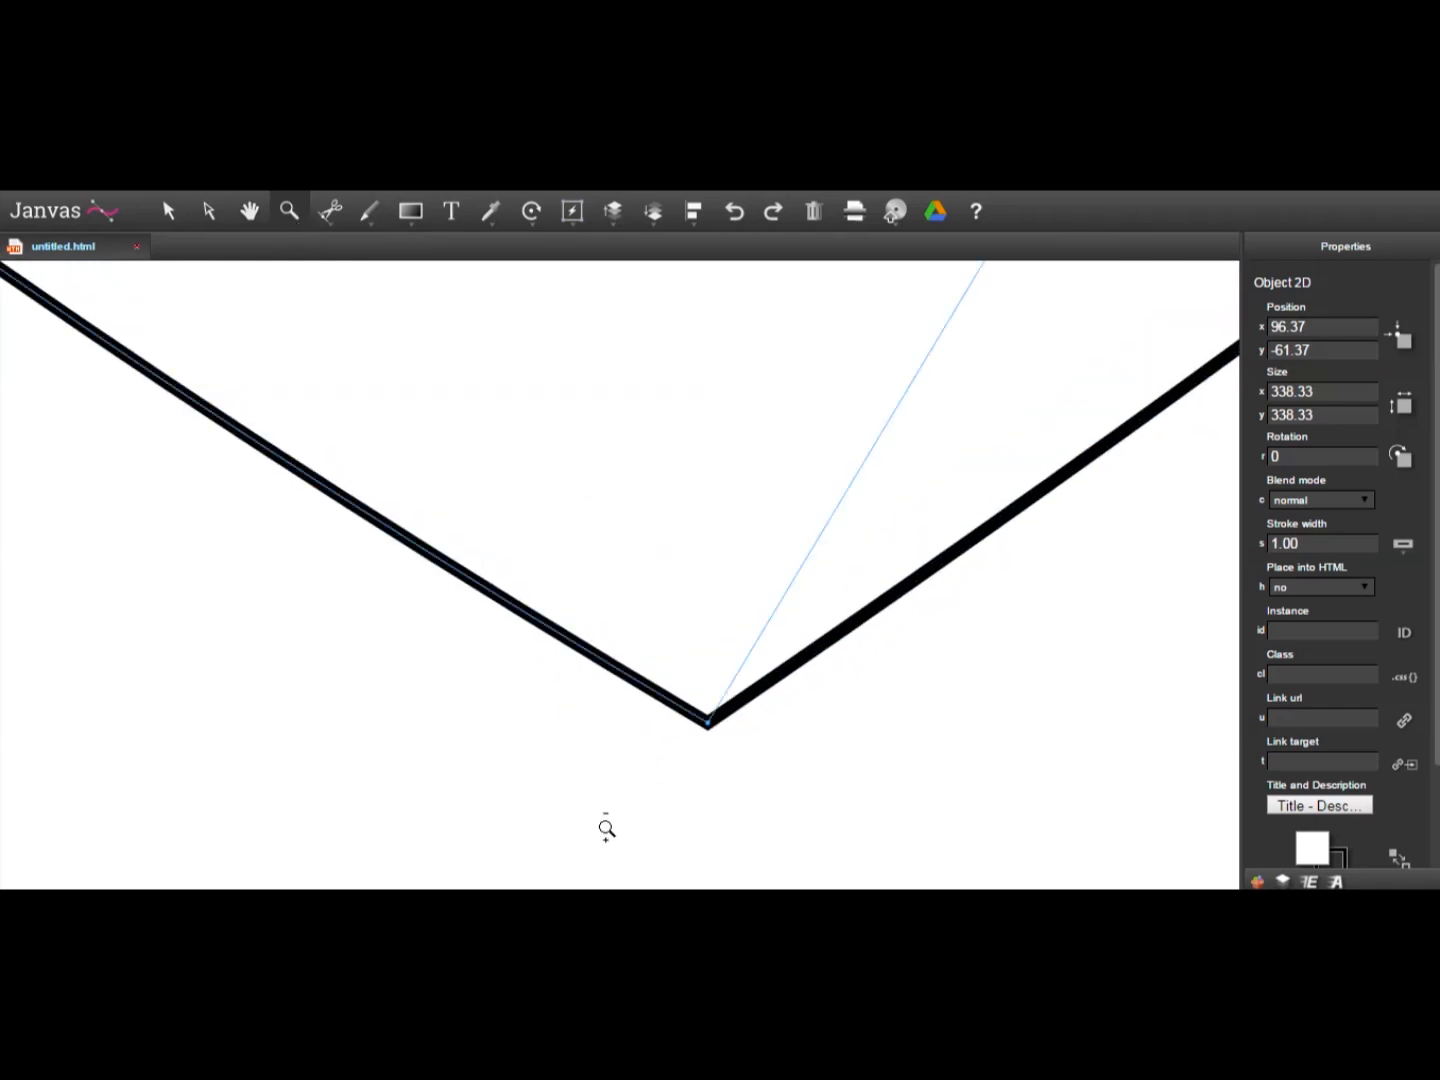
pyautogui.moveTo(333, 213)
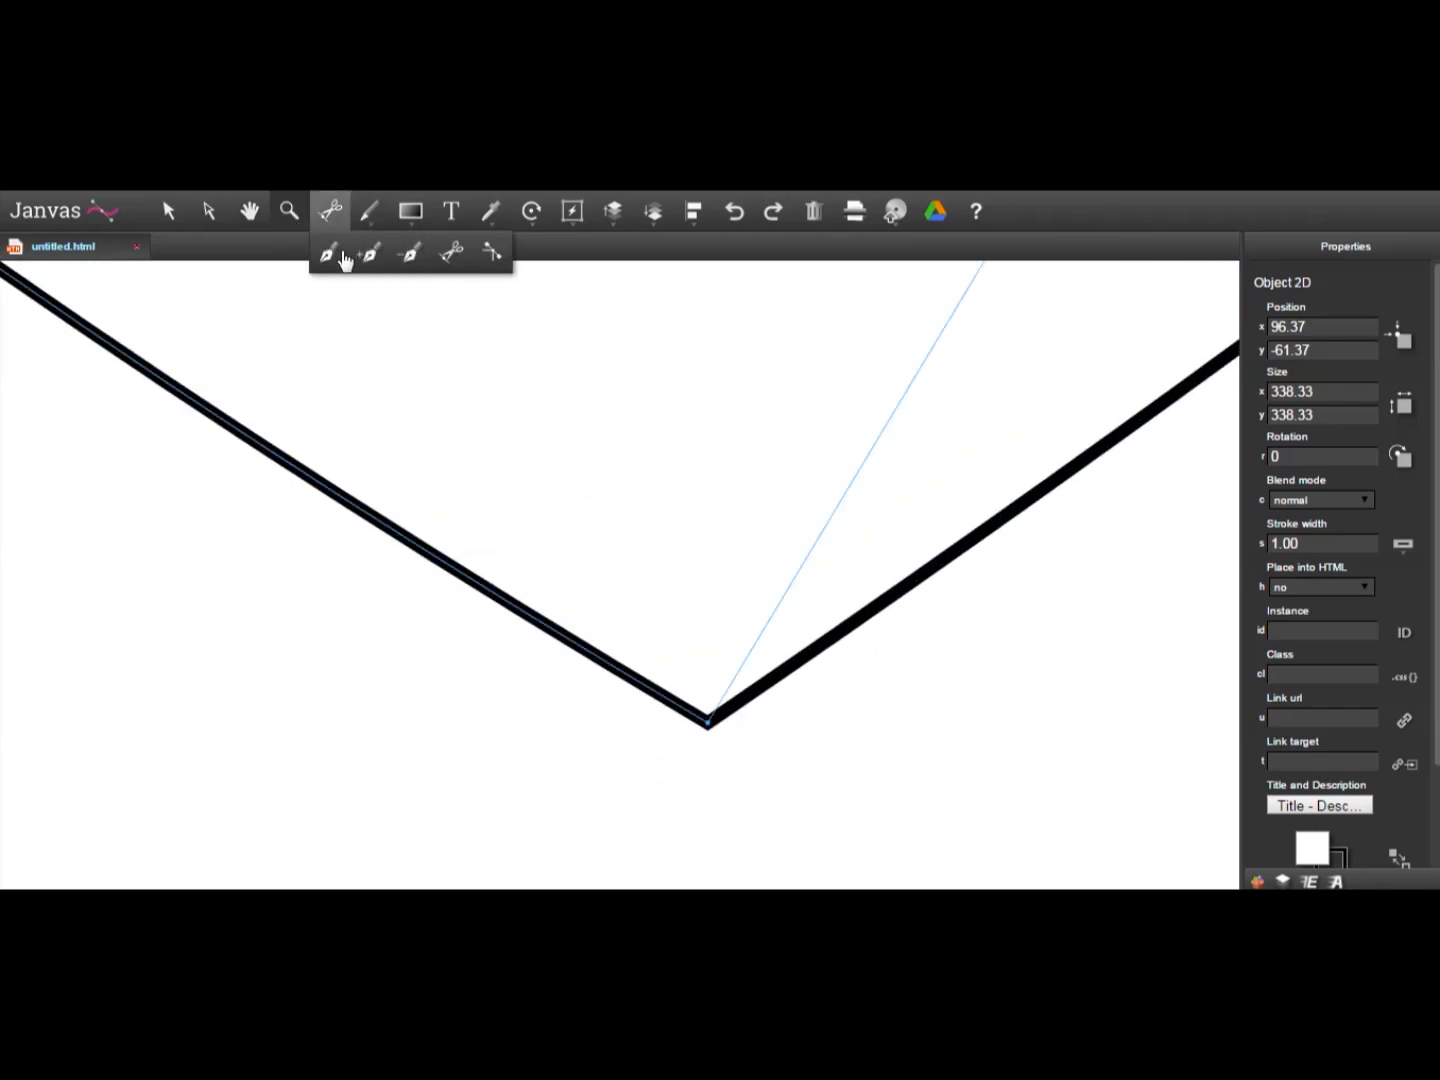
pyautogui.click(467, 274)
pyautogui.click(712, 725)
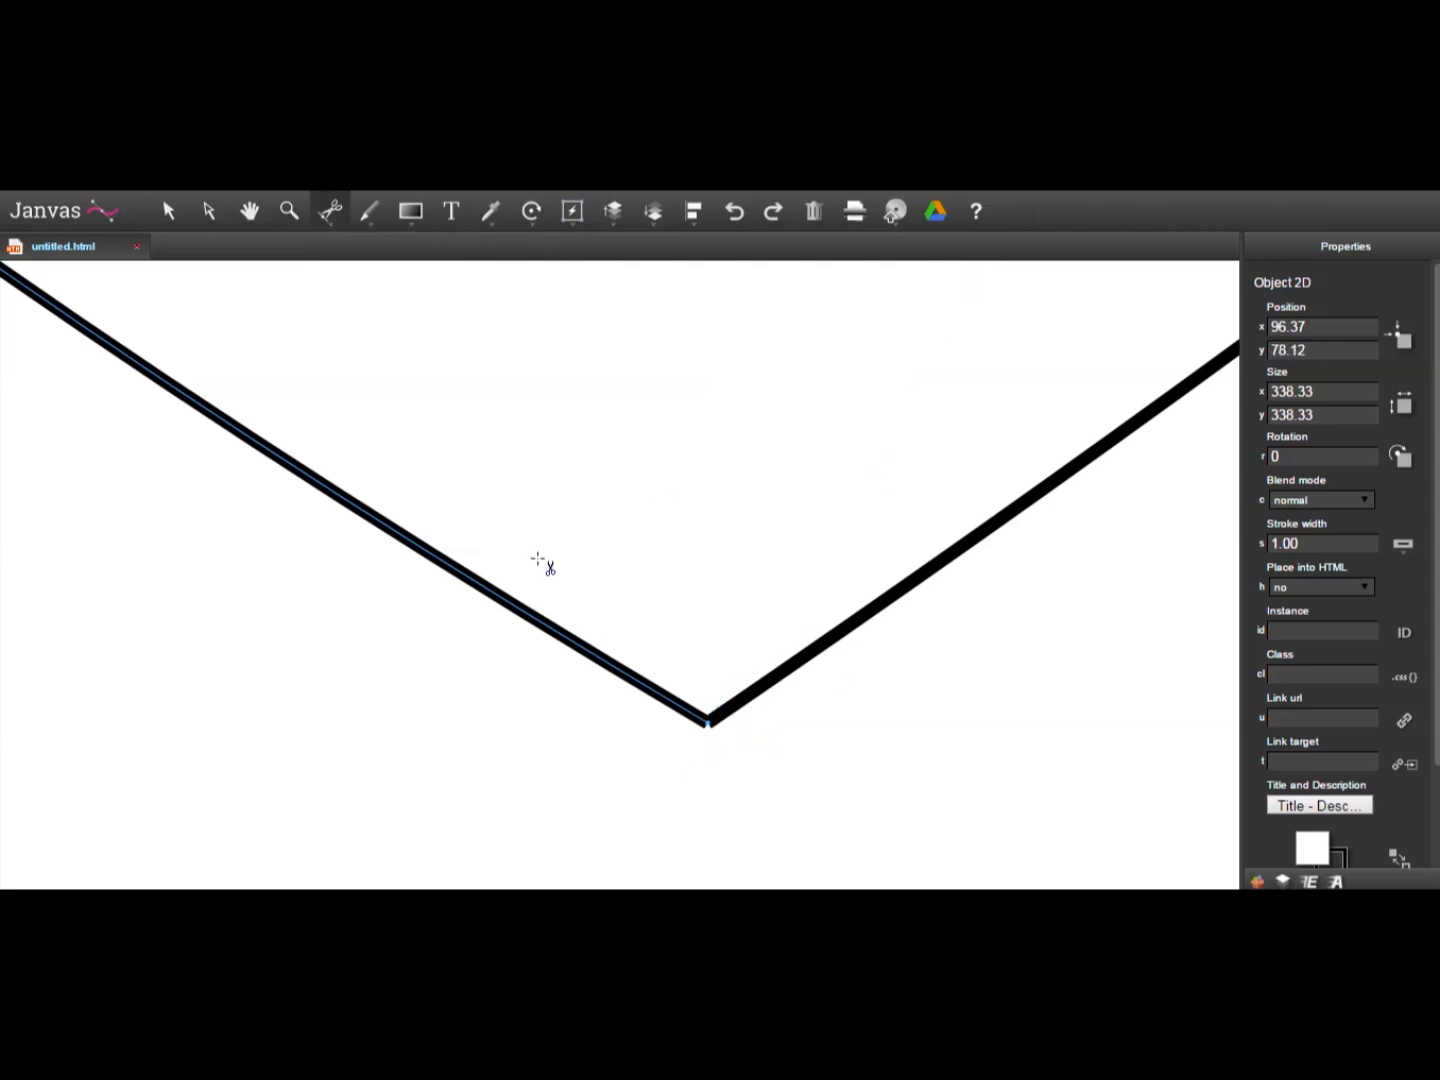
# Step: Select the misshapen right half of the heart and delete it
pyautogui.click(289, 212)
pyautogui.click(644, 410)
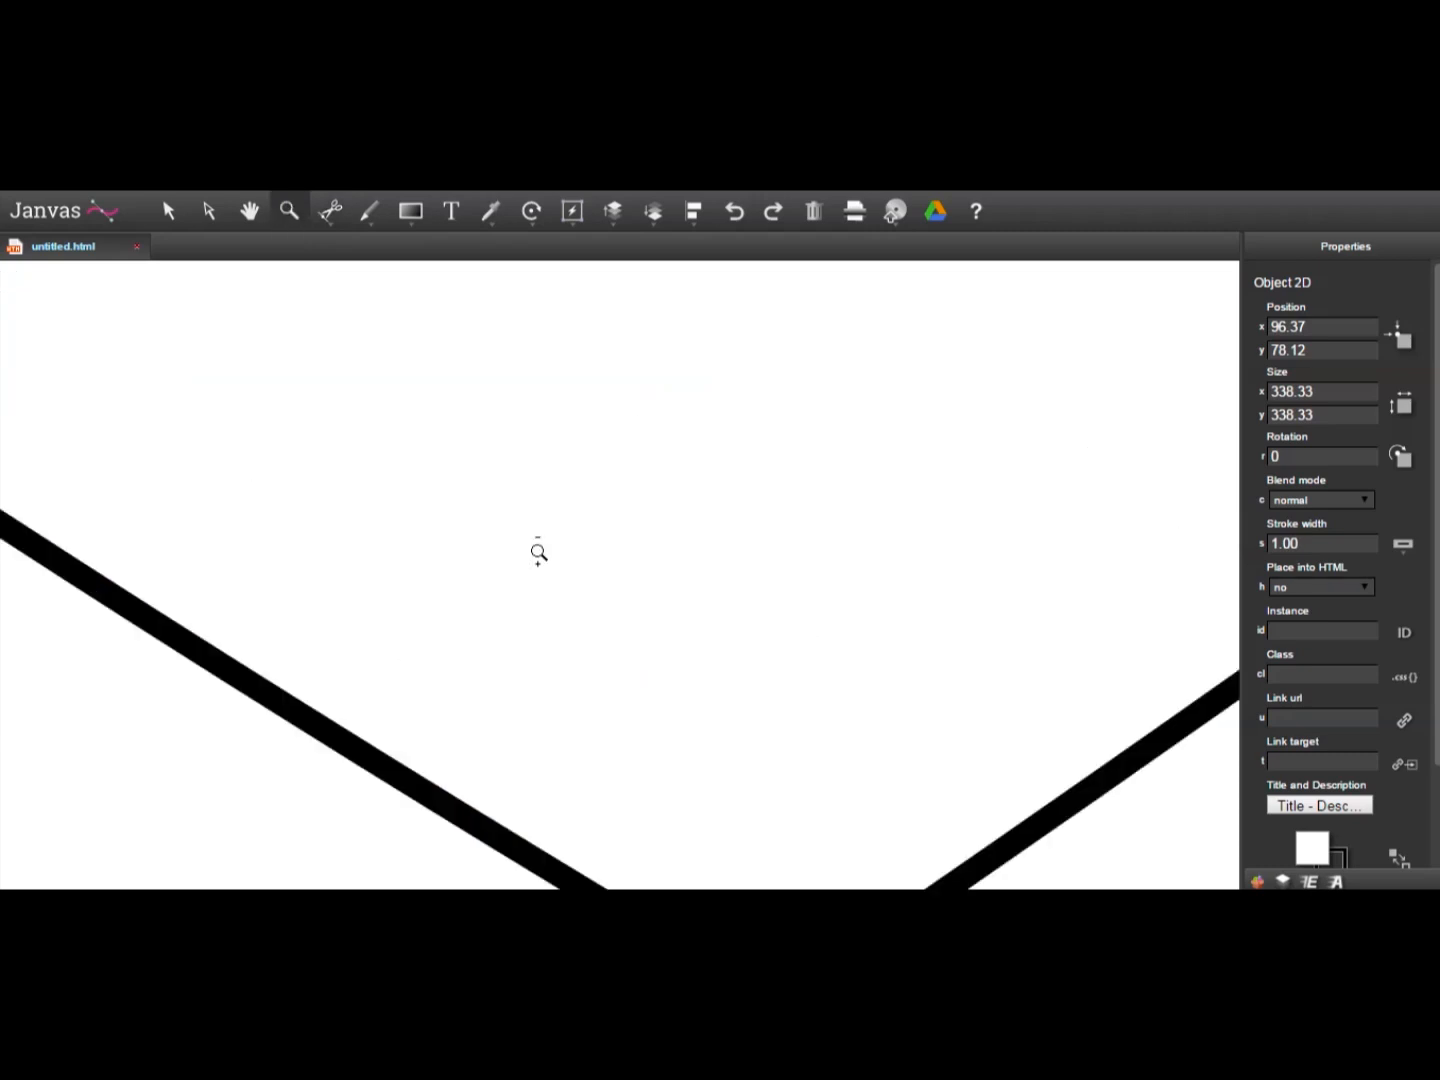
pyautogui.moveTo(538, 552); pyautogui.dragTo(690, 302)
pyautogui.moveTo(542, 478); pyautogui.dragTo(652, 339)
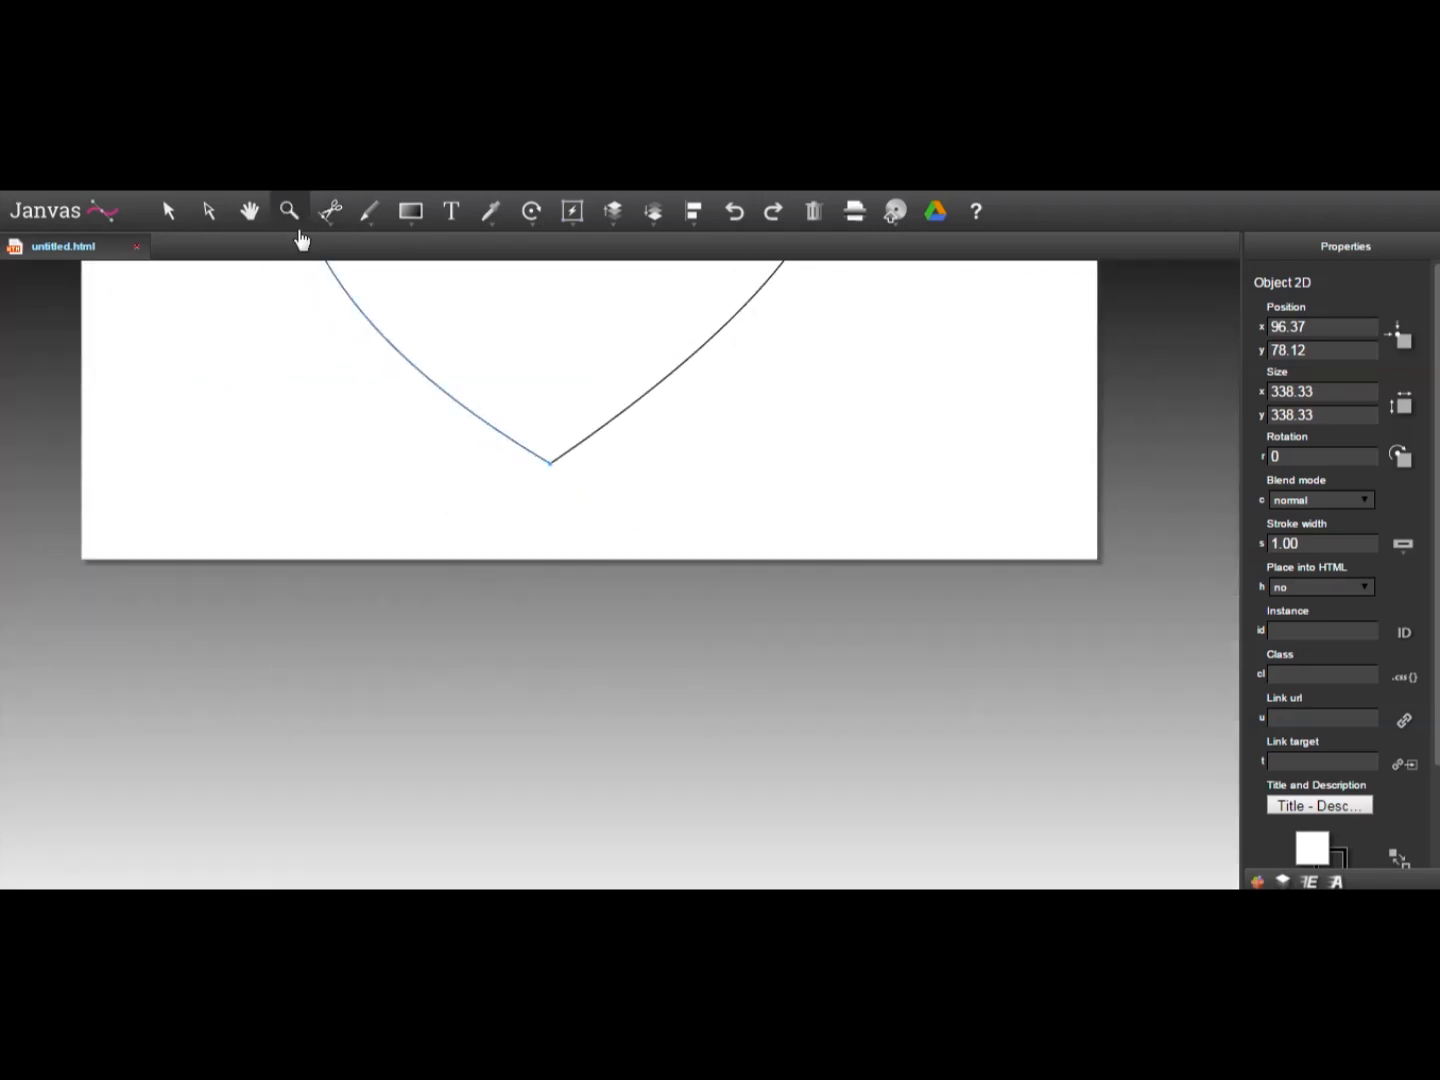
pyautogui.click(250, 224)
pyautogui.moveTo(541, 340); pyautogui.dragTo(600, 608)
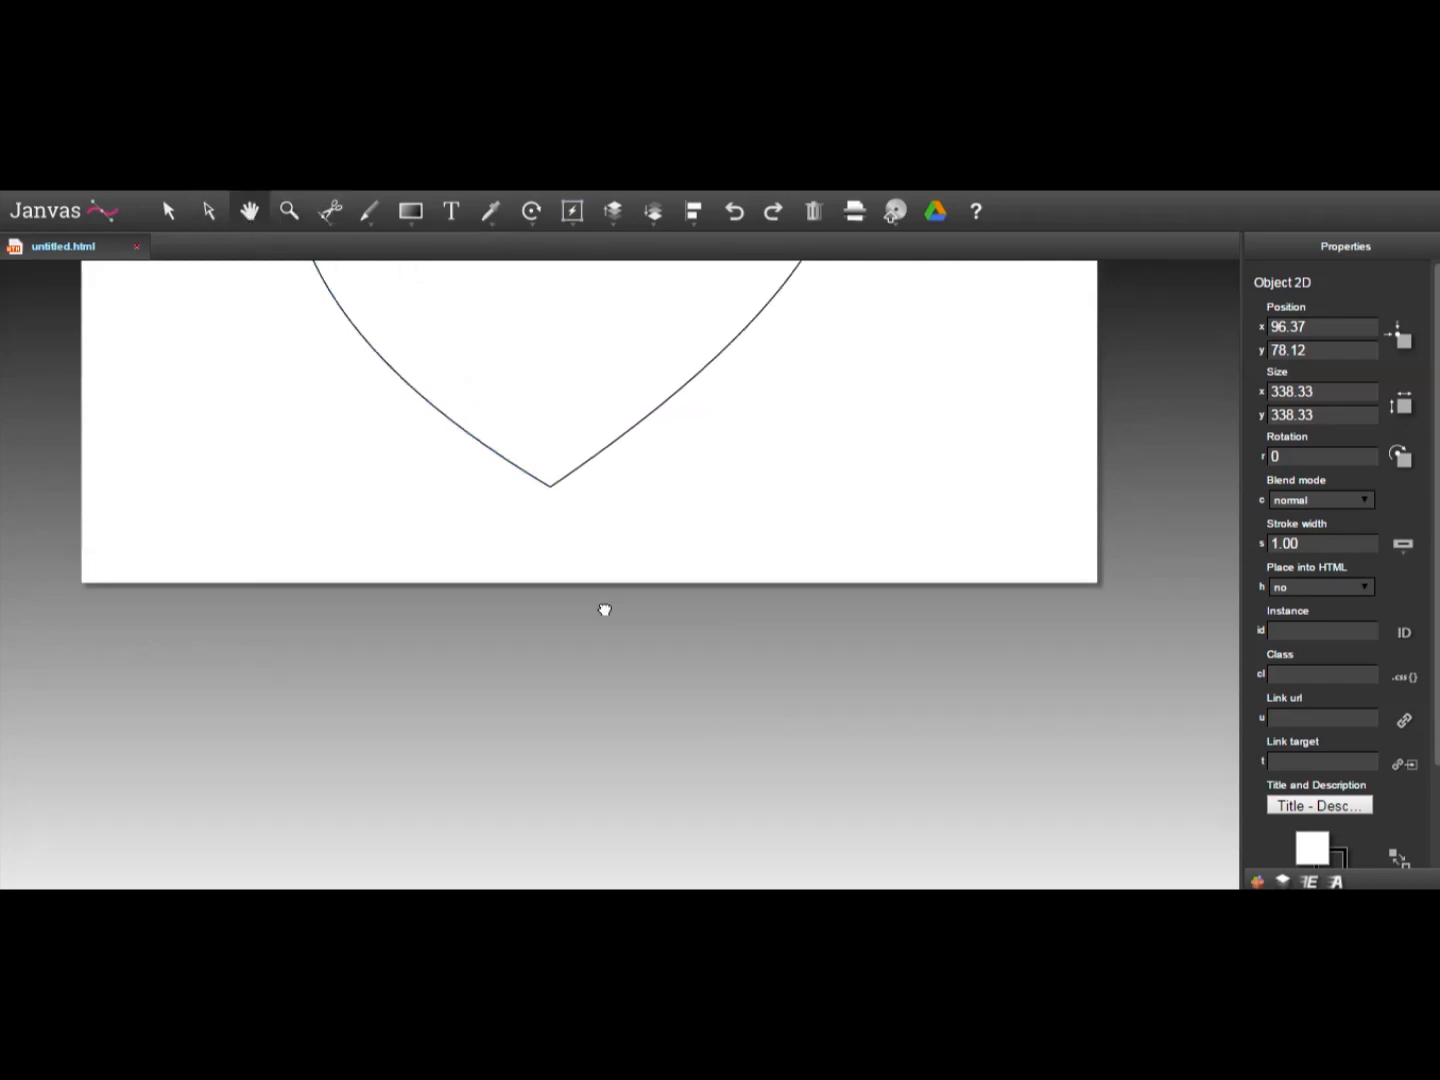
pyautogui.moveTo(588, 495); pyautogui.dragTo(588, 535)
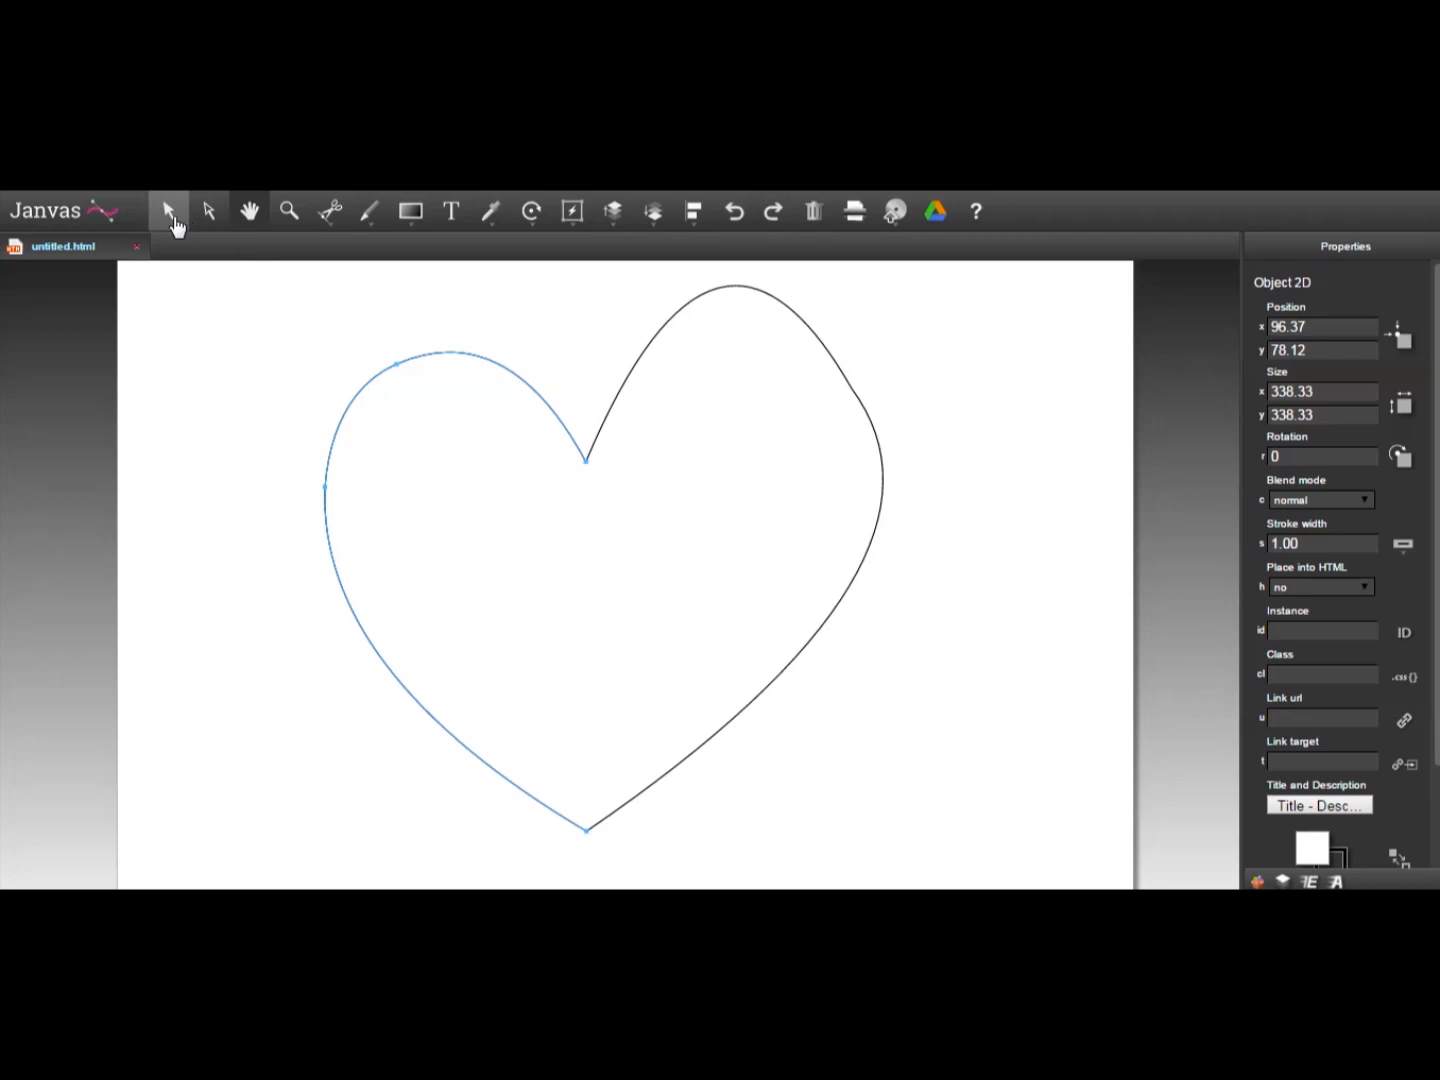
pyautogui.click(186, 224)
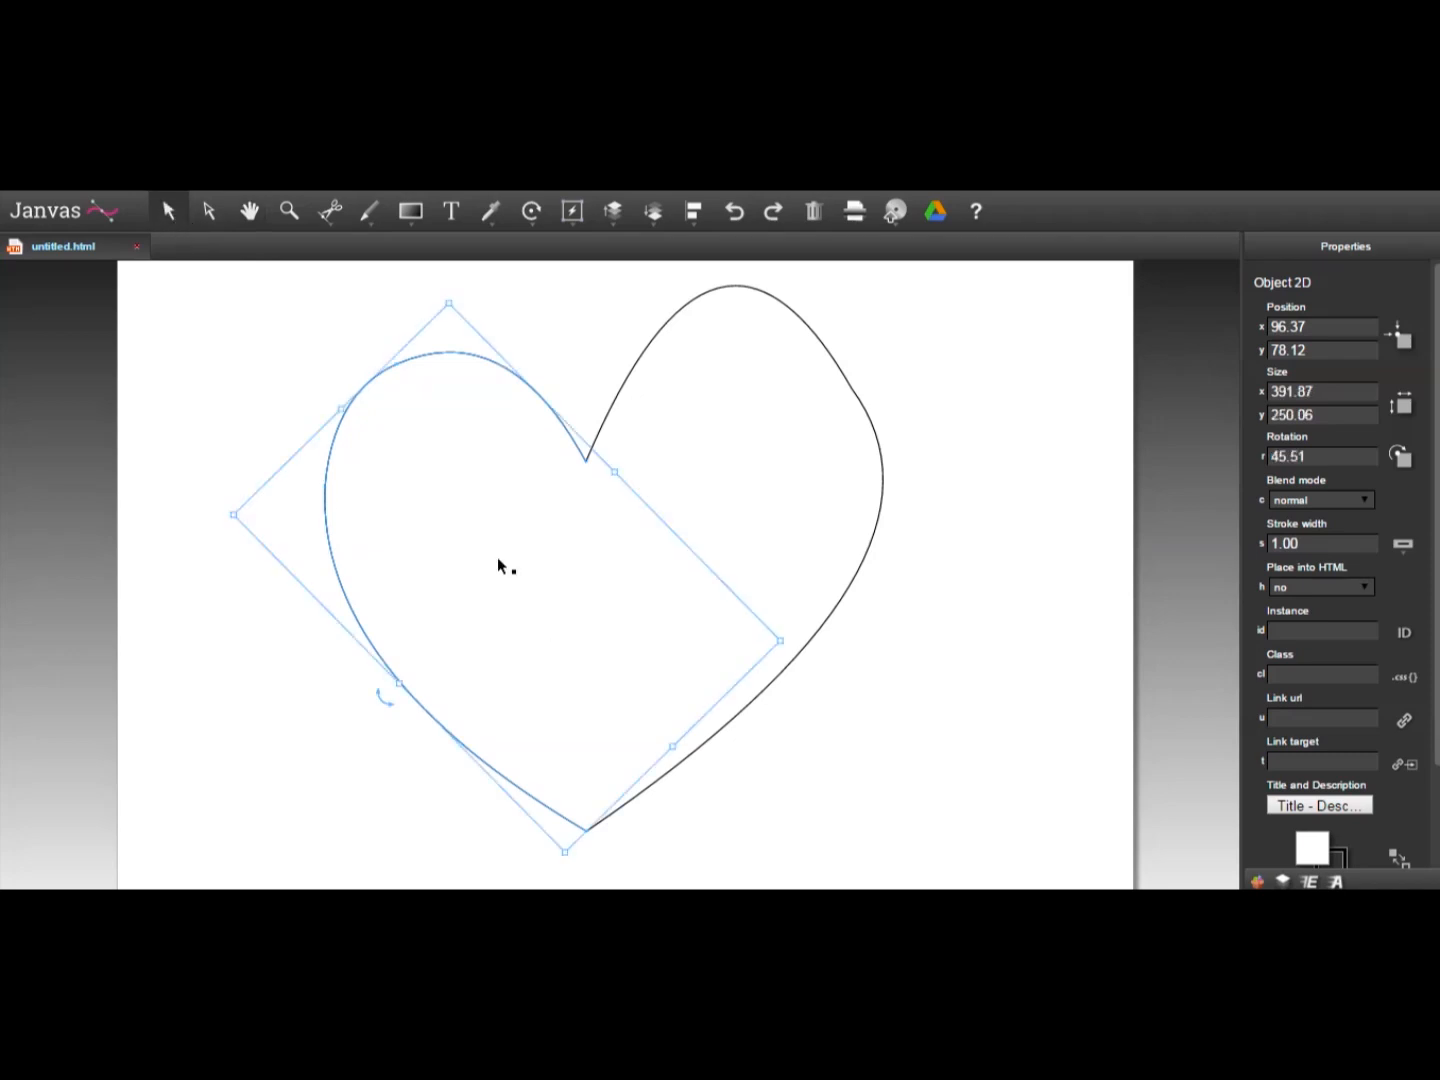
pyautogui.click(692, 308)
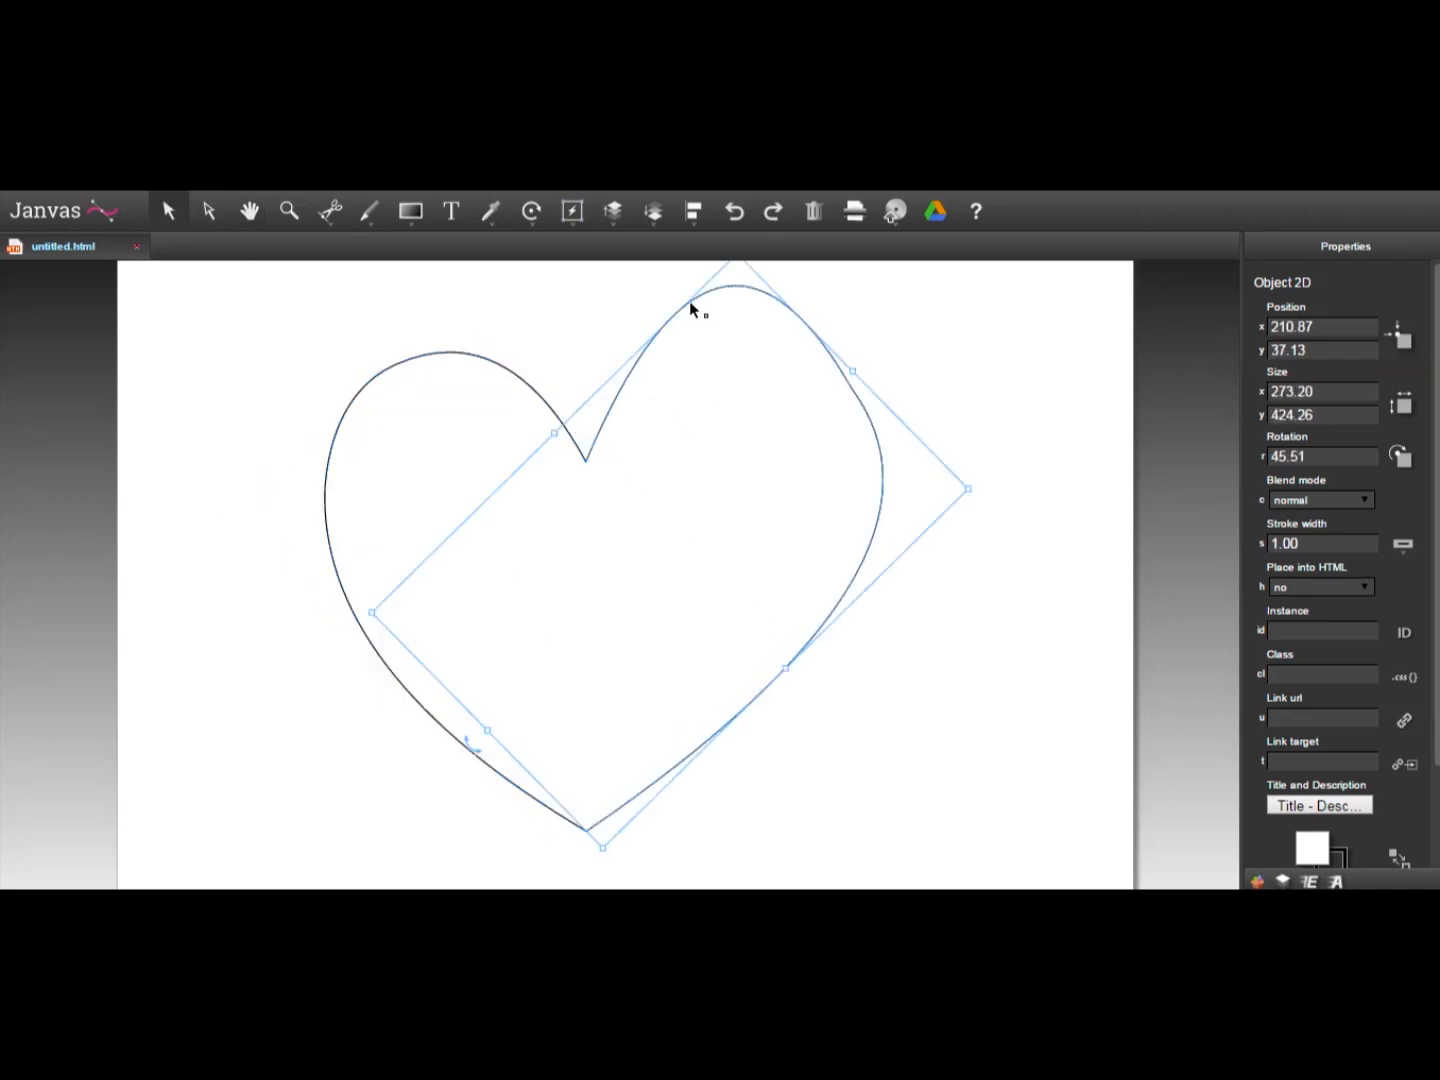
pyautogui.press('Delete')
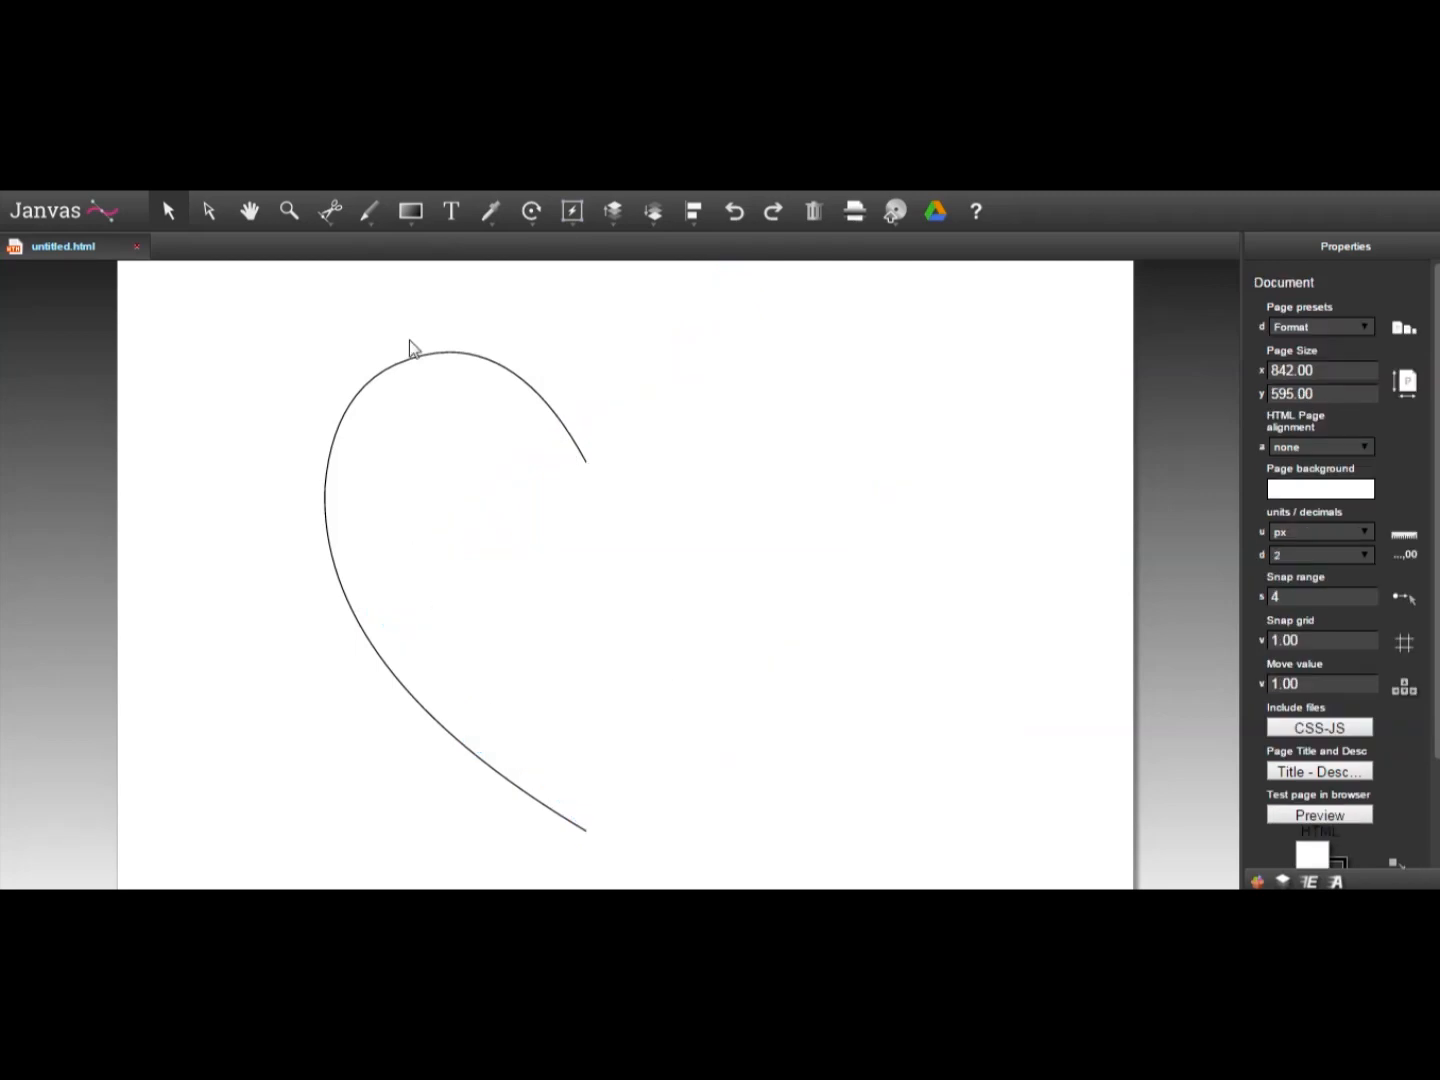
# Step: Try flipping the remaining left half horizontally without a copy, and undo the flip
pyautogui.click(352, 405)
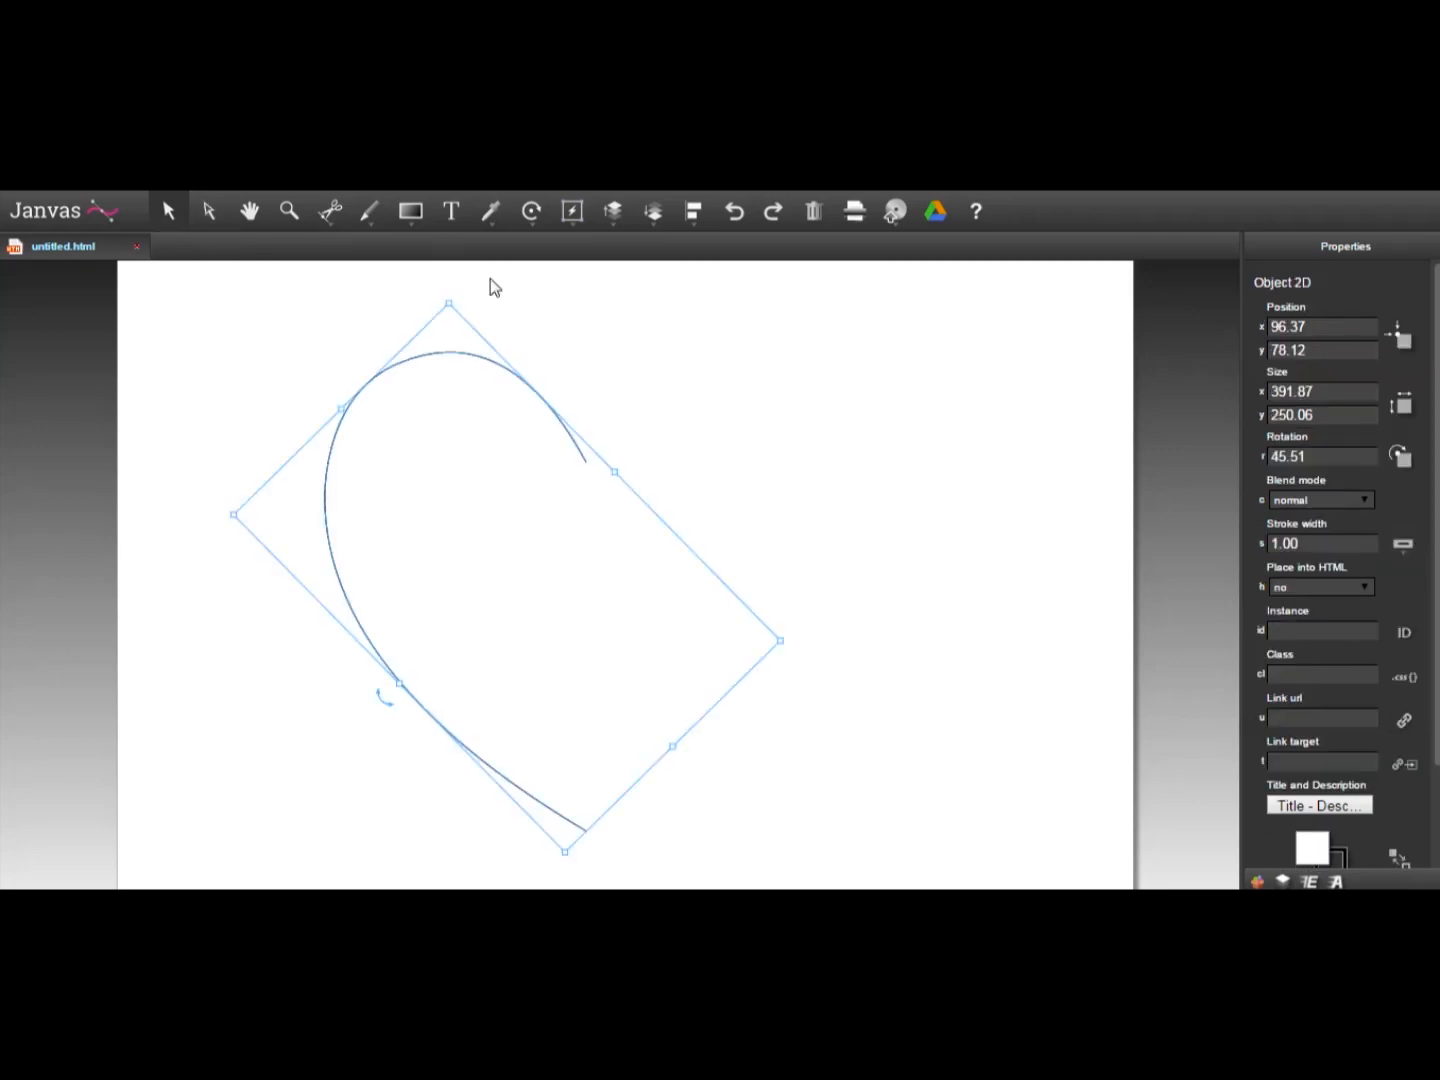
pyautogui.moveTo(532, 226)
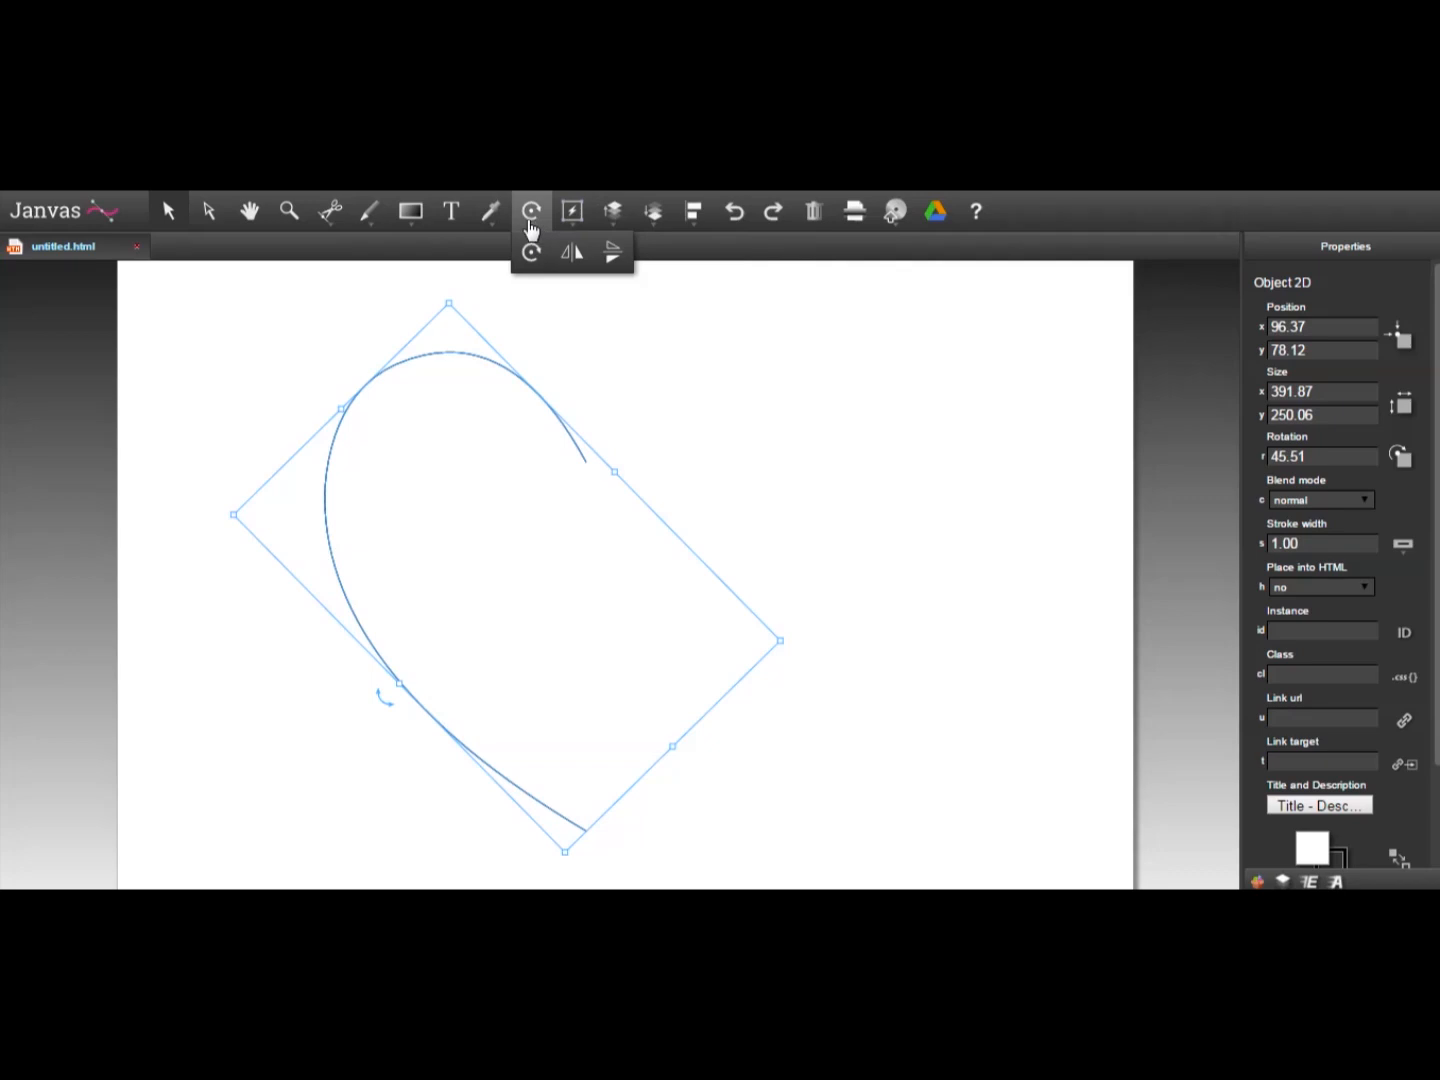
pyautogui.click(573, 262)
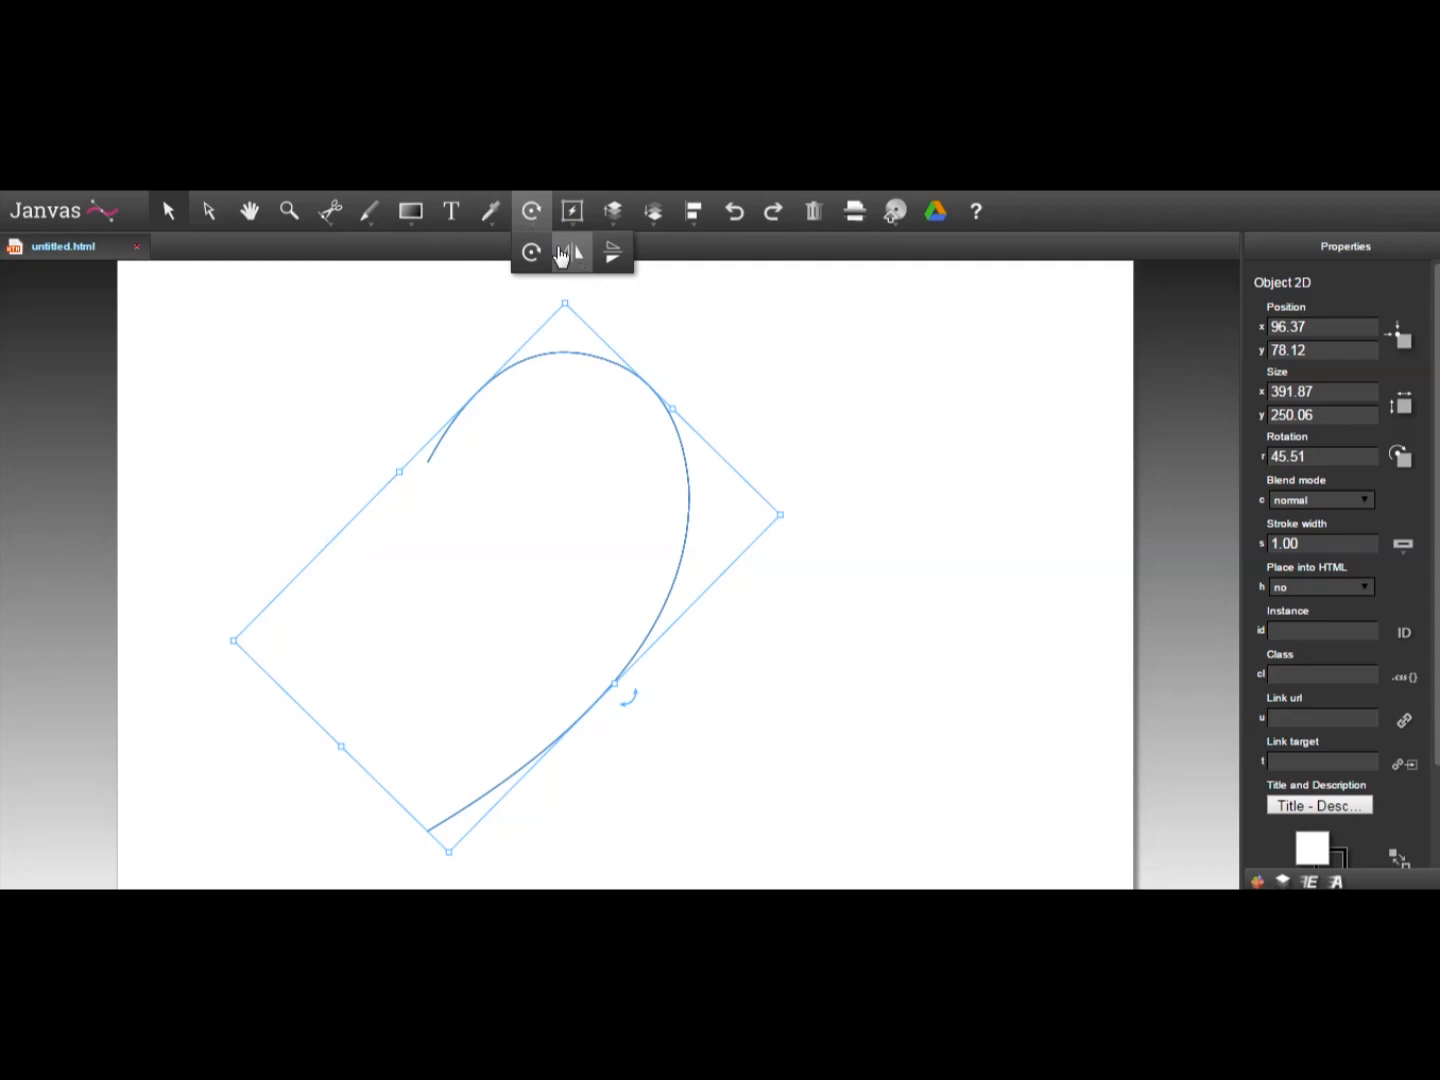
pyautogui.click(733, 214)
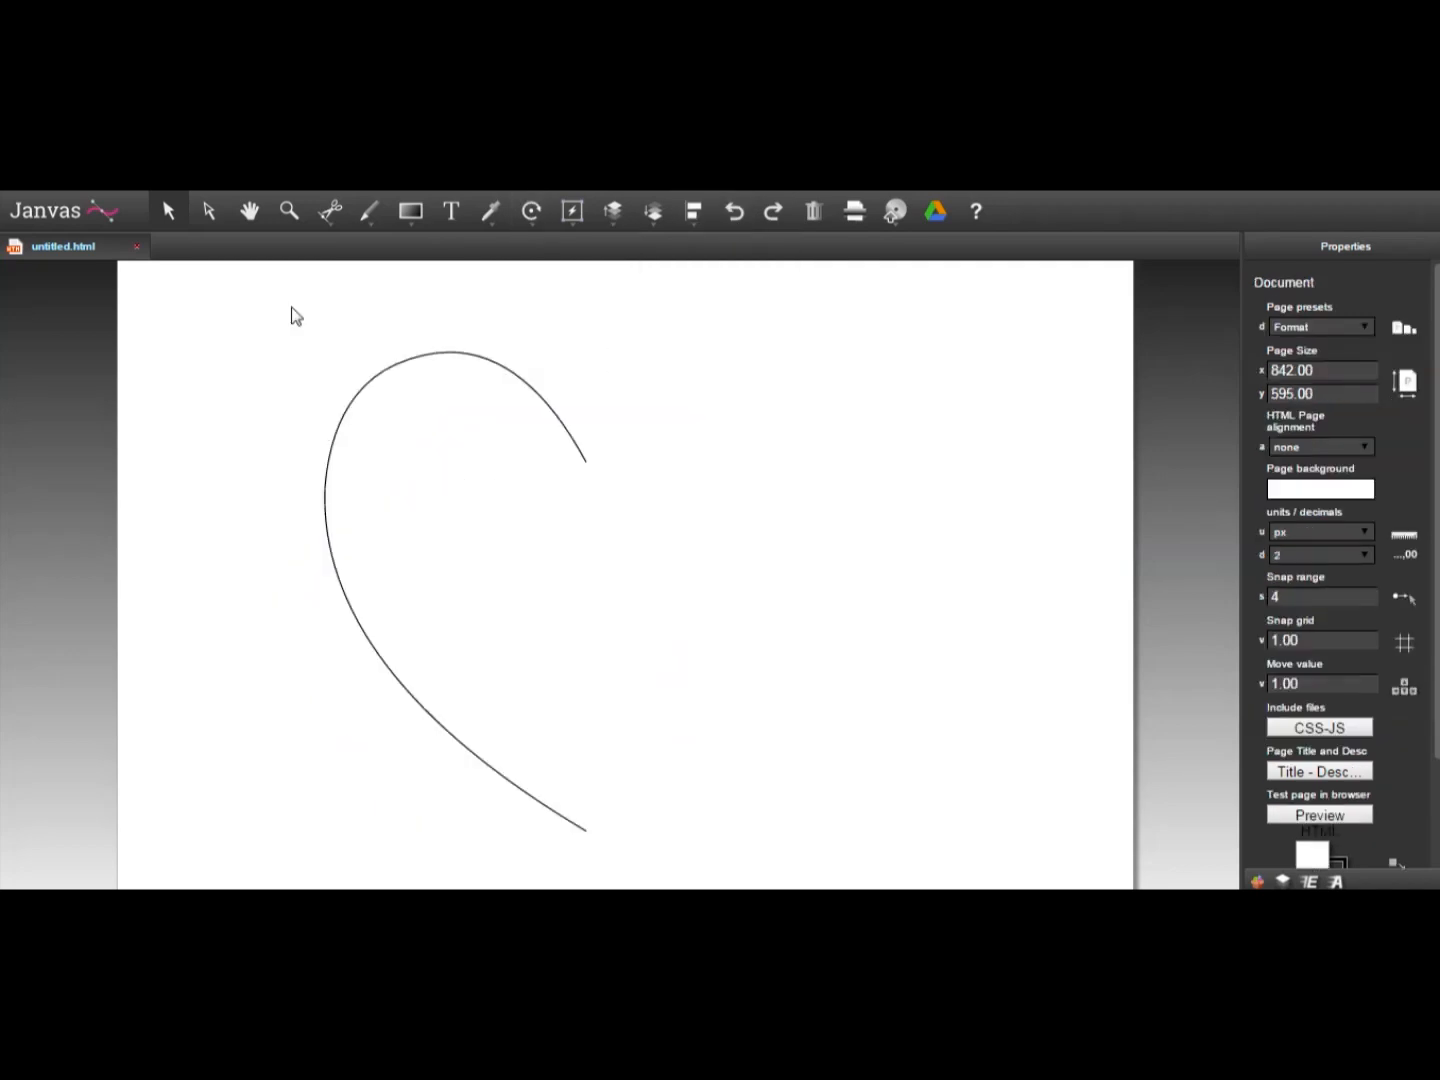
# Step: Duplicate the left half of the heart, offset the copy sideways and flip it horizontally to form the right half
pyautogui.click(360, 389)
pyautogui.hotkey('ctrl', 'd')
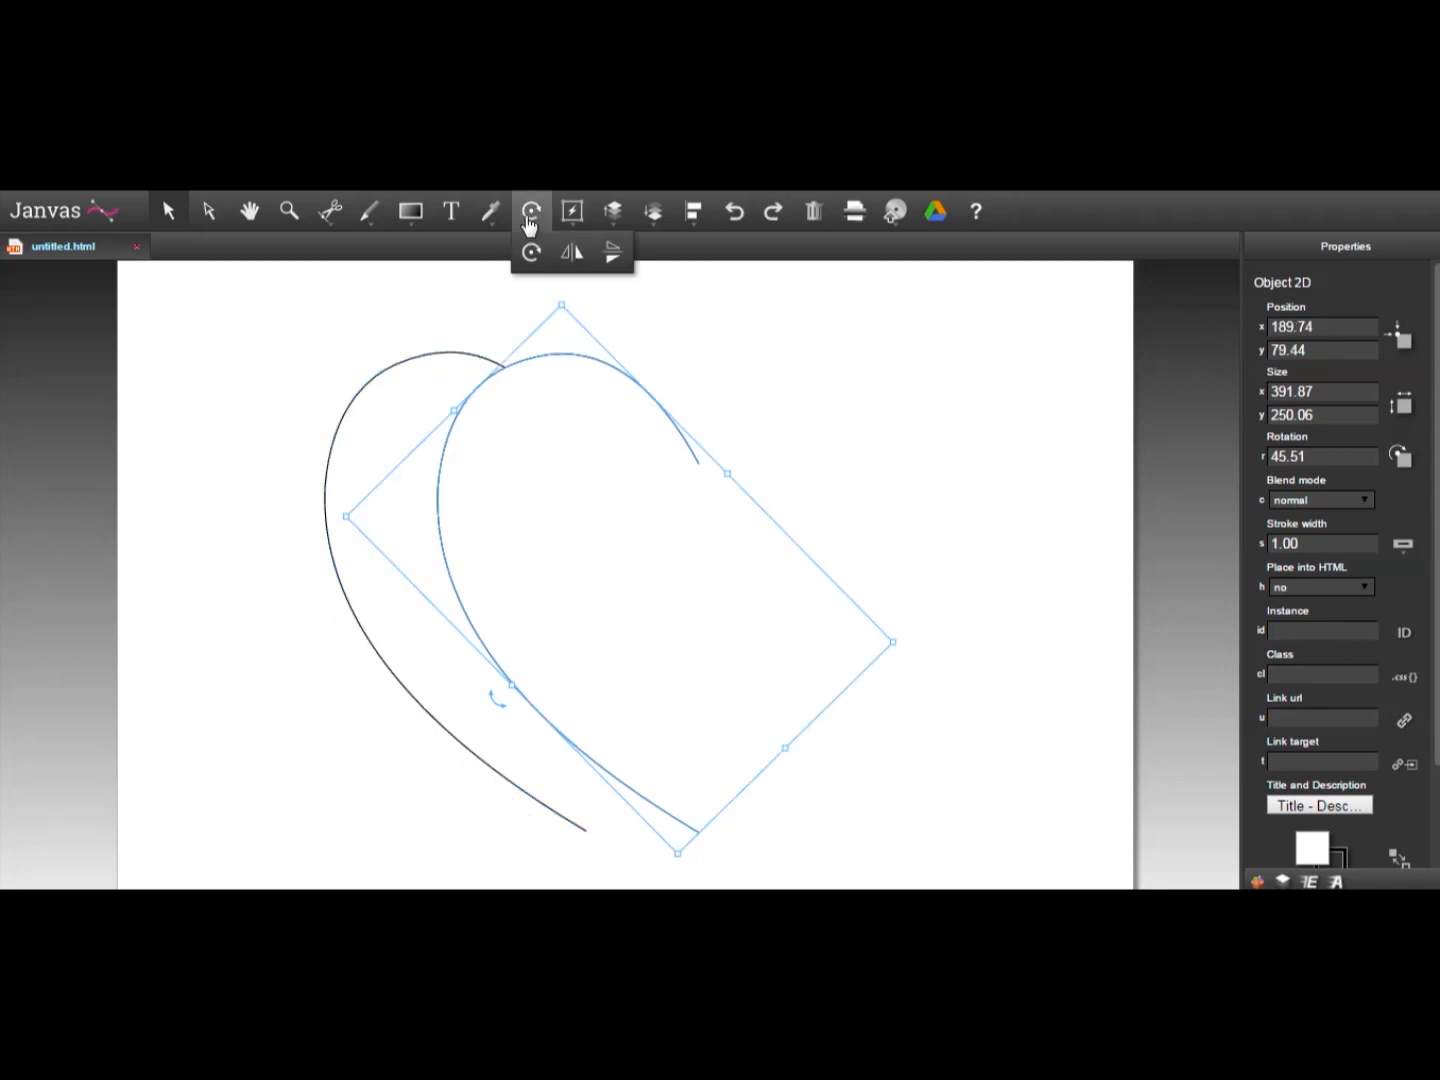
pyautogui.click(570, 257)
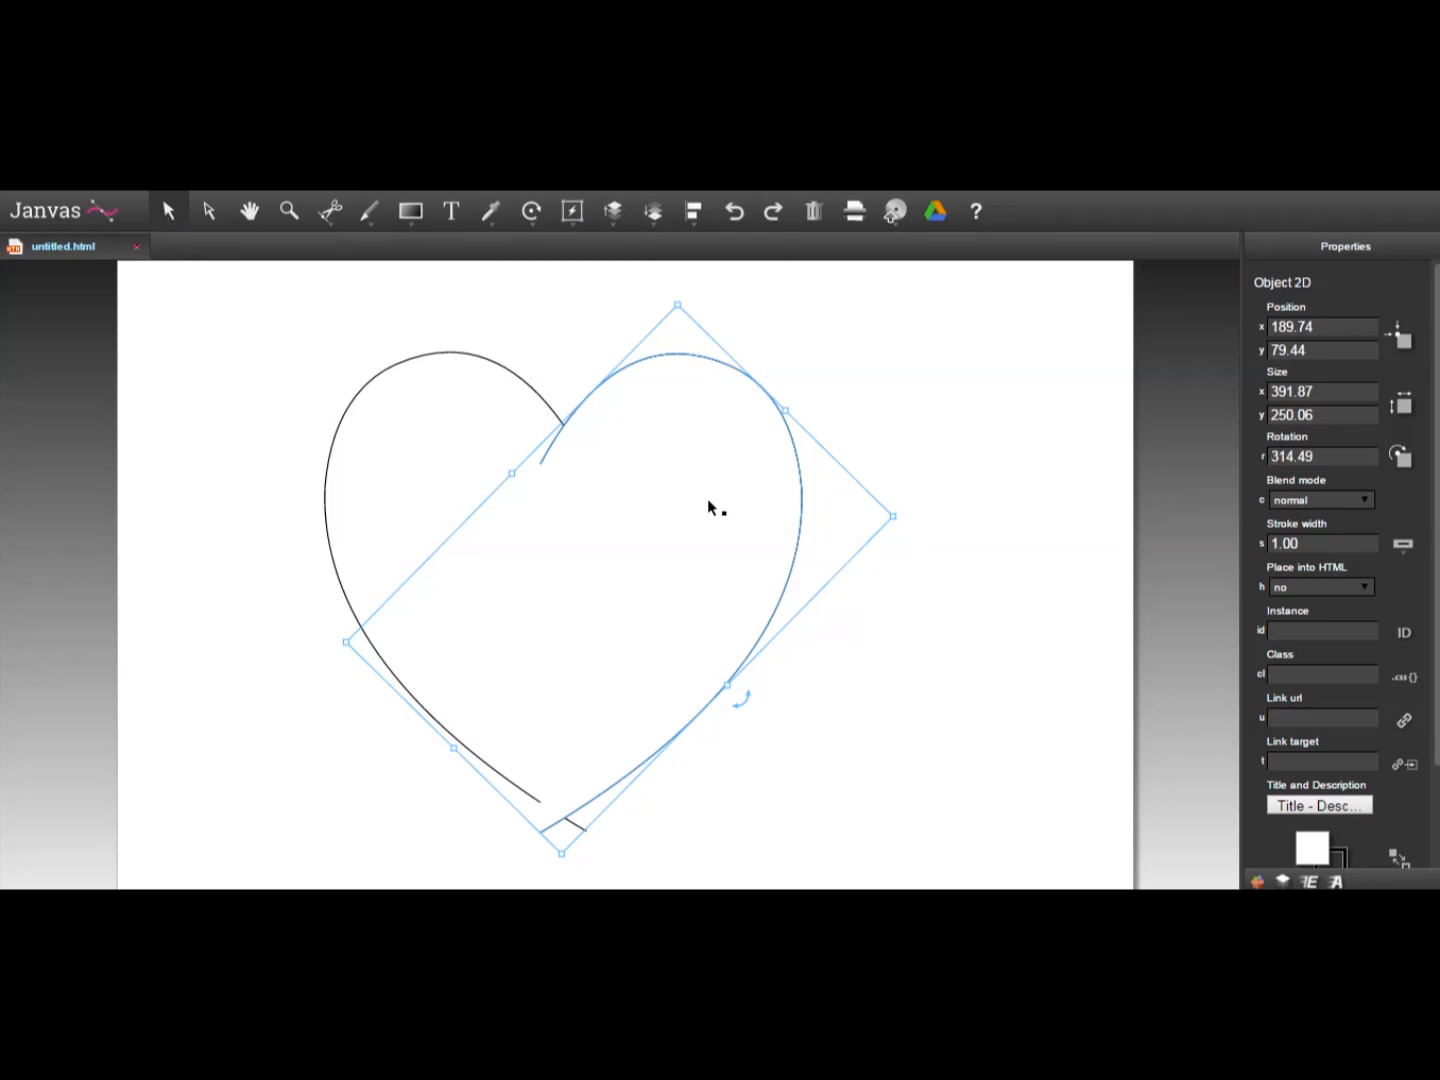
# Step: Move the mirrored right half of the heart until its upper end meets the left half's end at the notch
pyautogui.moveTo(706, 498); pyautogui.dragTo(725, 465)
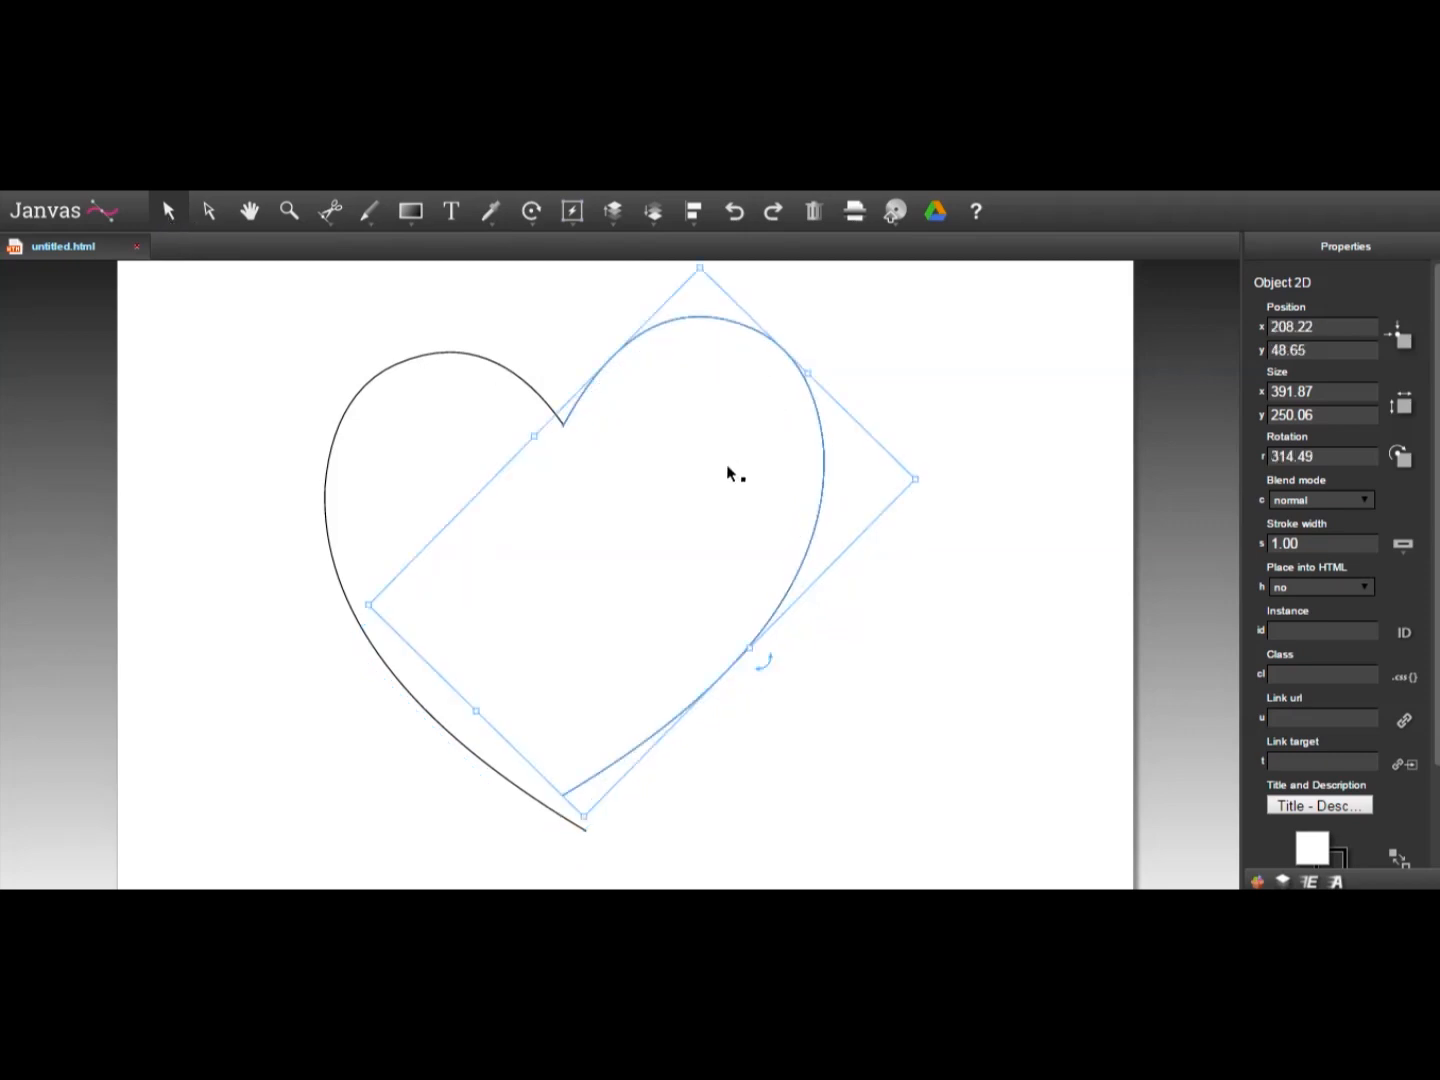
pyautogui.moveTo(703, 547); pyautogui.dragTo(703, 547)
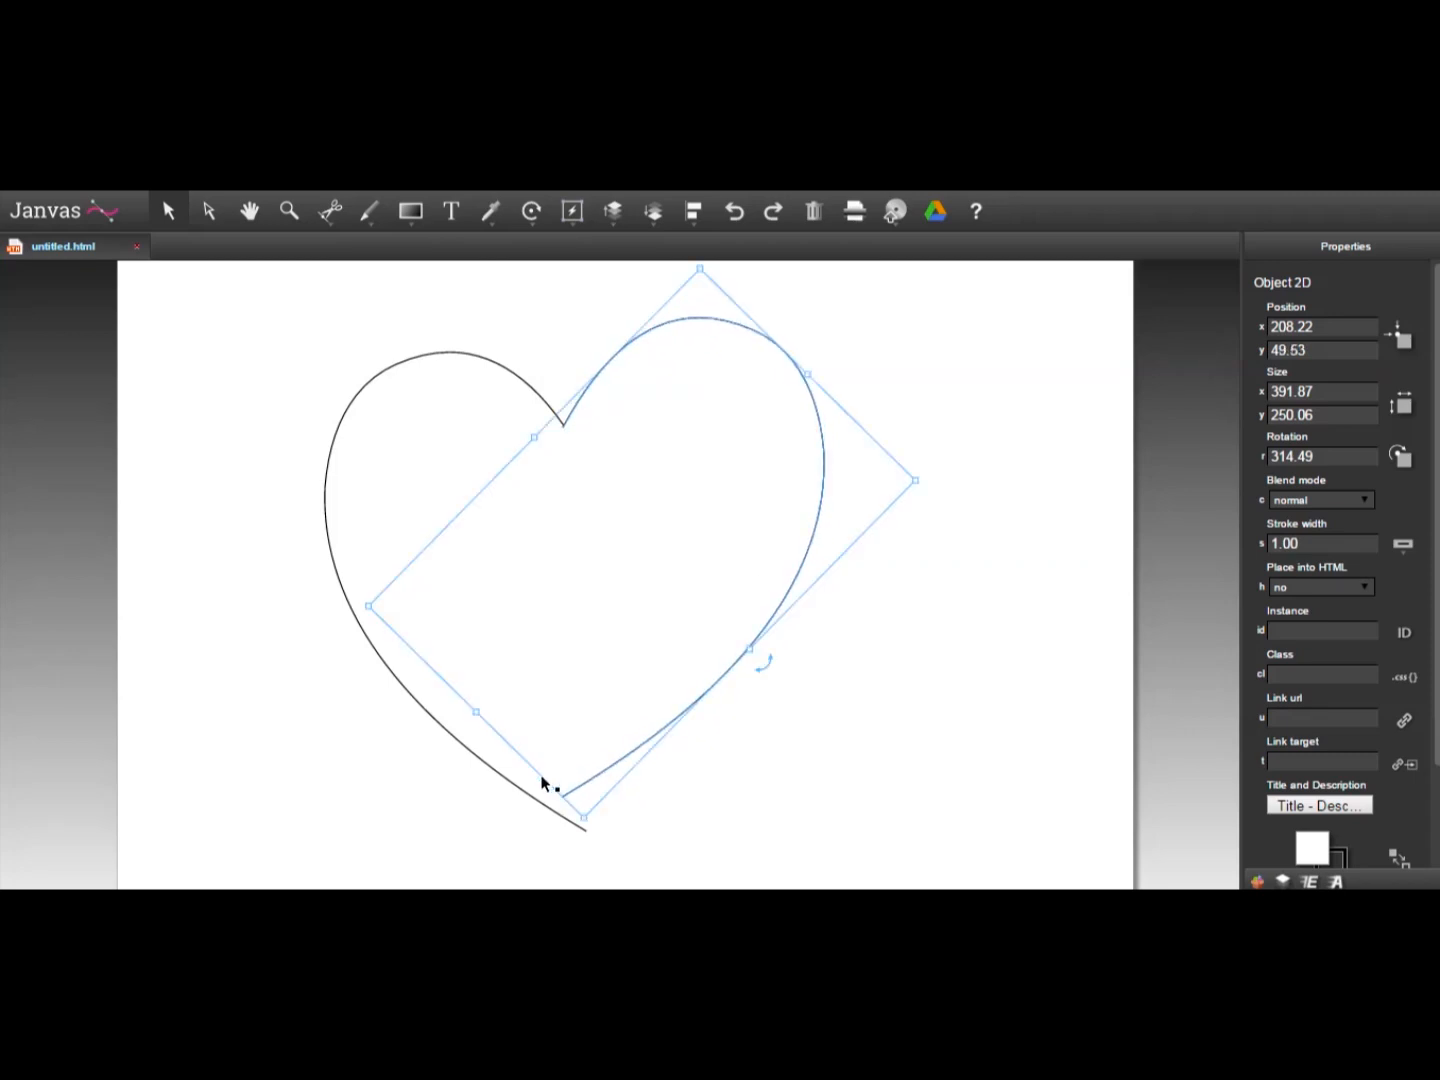
pyautogui.click(289, 211)
pyautogui.click(572, 439)
pyautogui.click(516, 559)
pyautogui.click(585, 479)
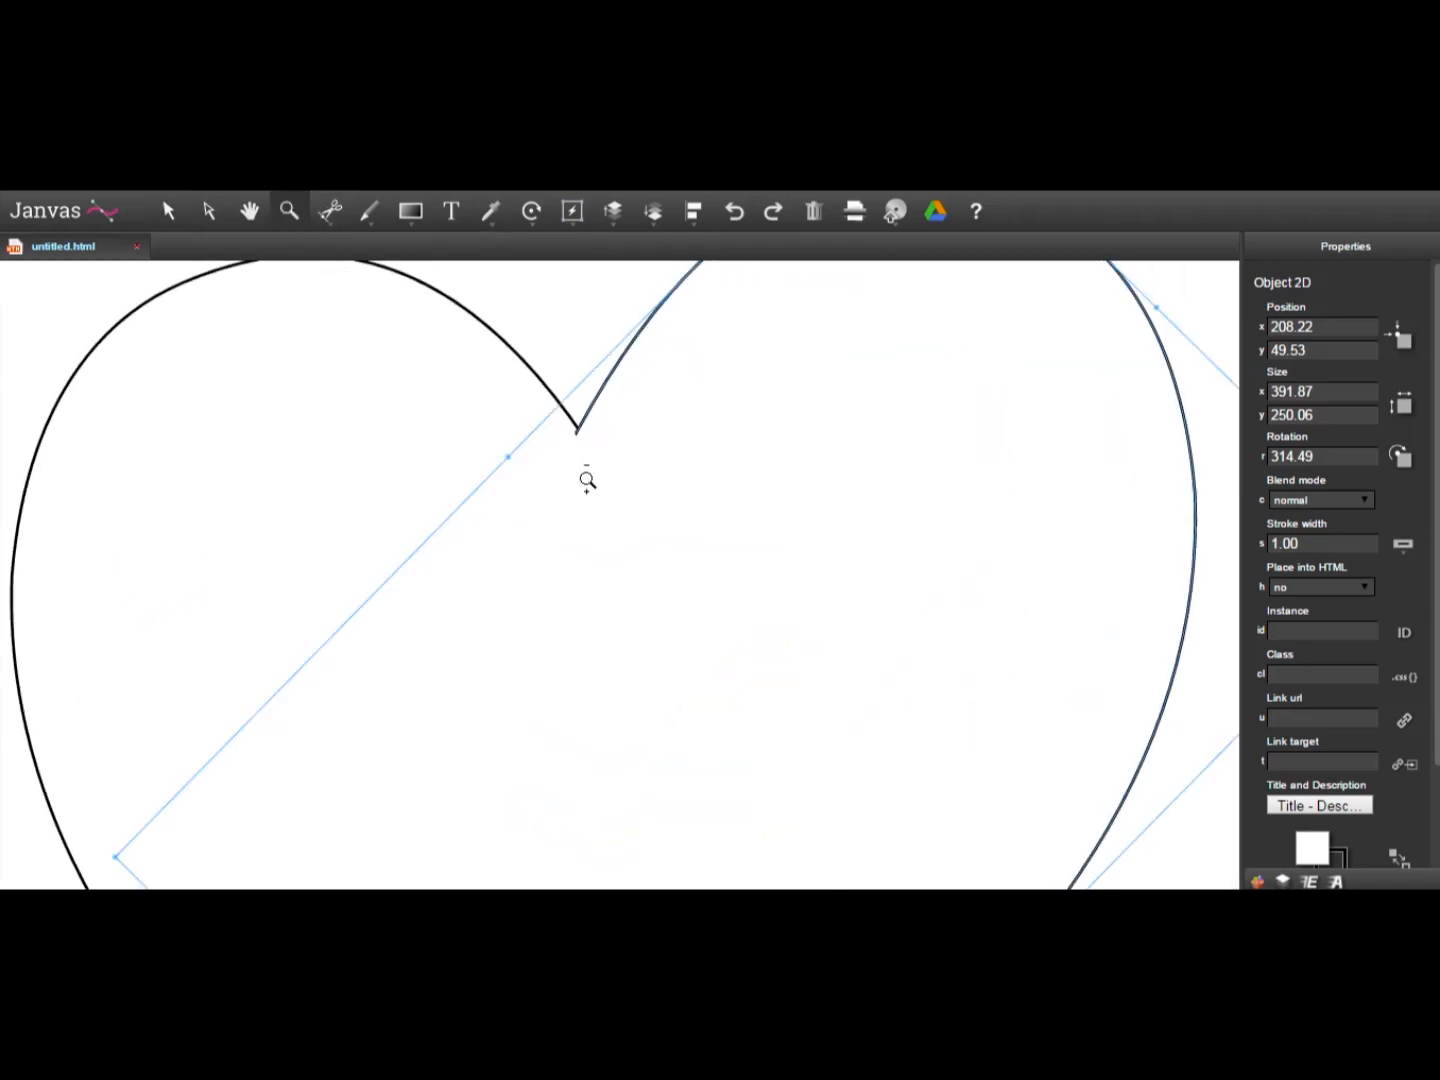
pyautogui.click(521, 572)
pyautogui.click(578, 537)
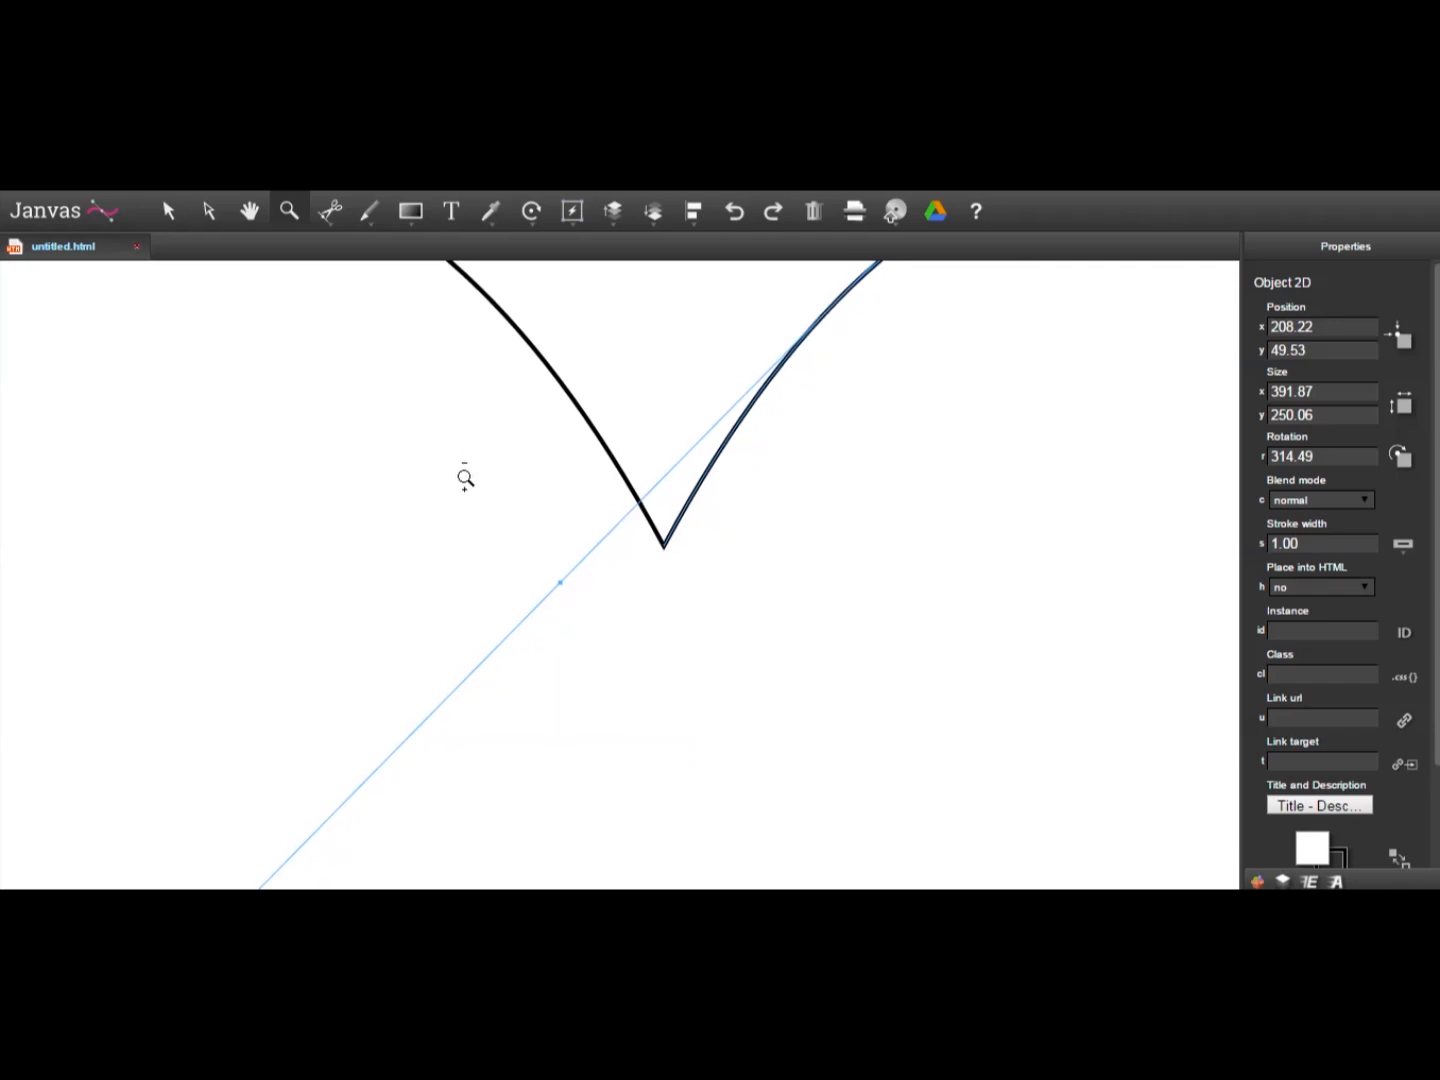
# Step: Deselect the half and examine how the two halves meet at the heart's notch and bottom tip
pyautogui.click(168, 212)
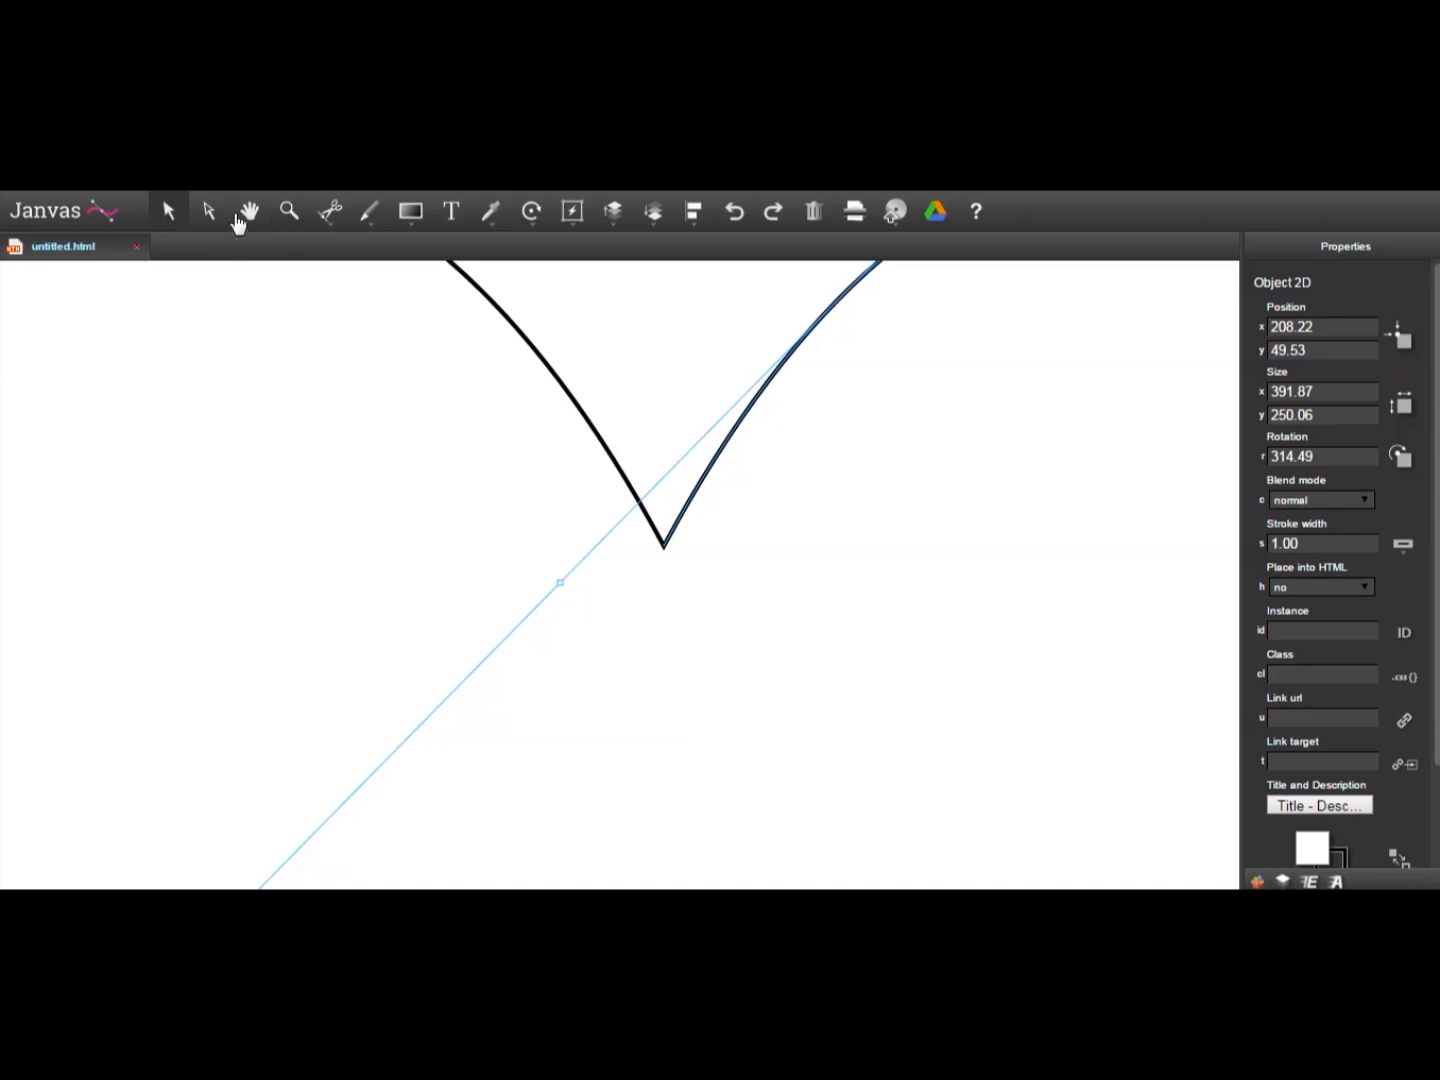
pyautogui.click(640, 307)
pyautogui.click(290, 212)
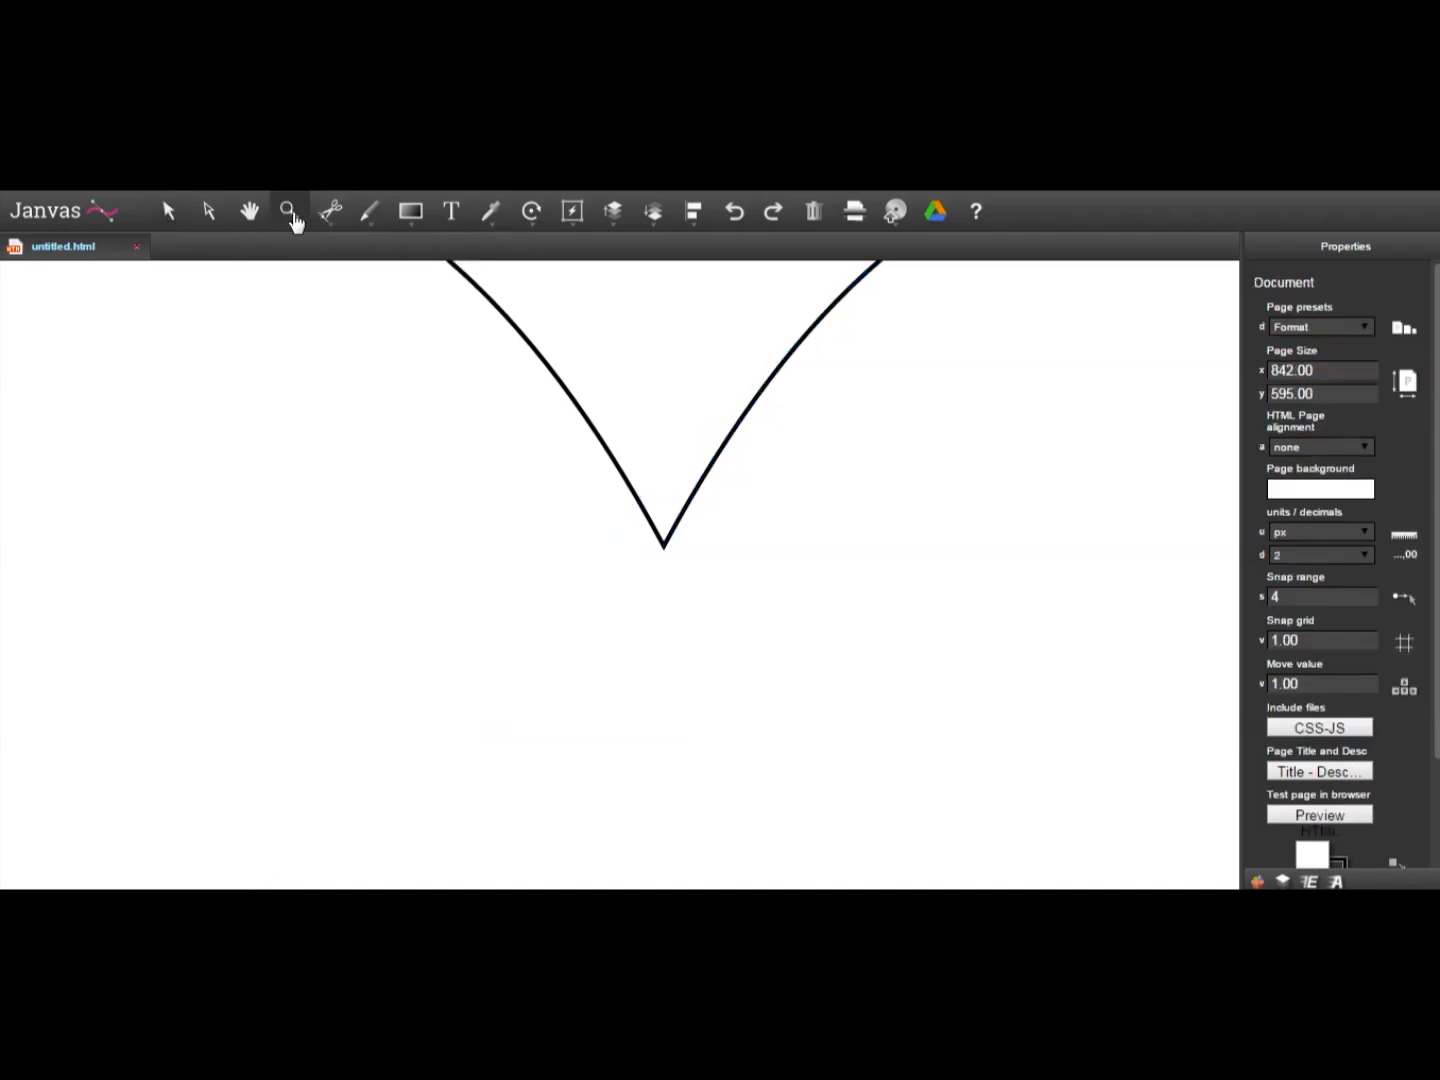
pyautogui.scroll(-5, 625, 663)
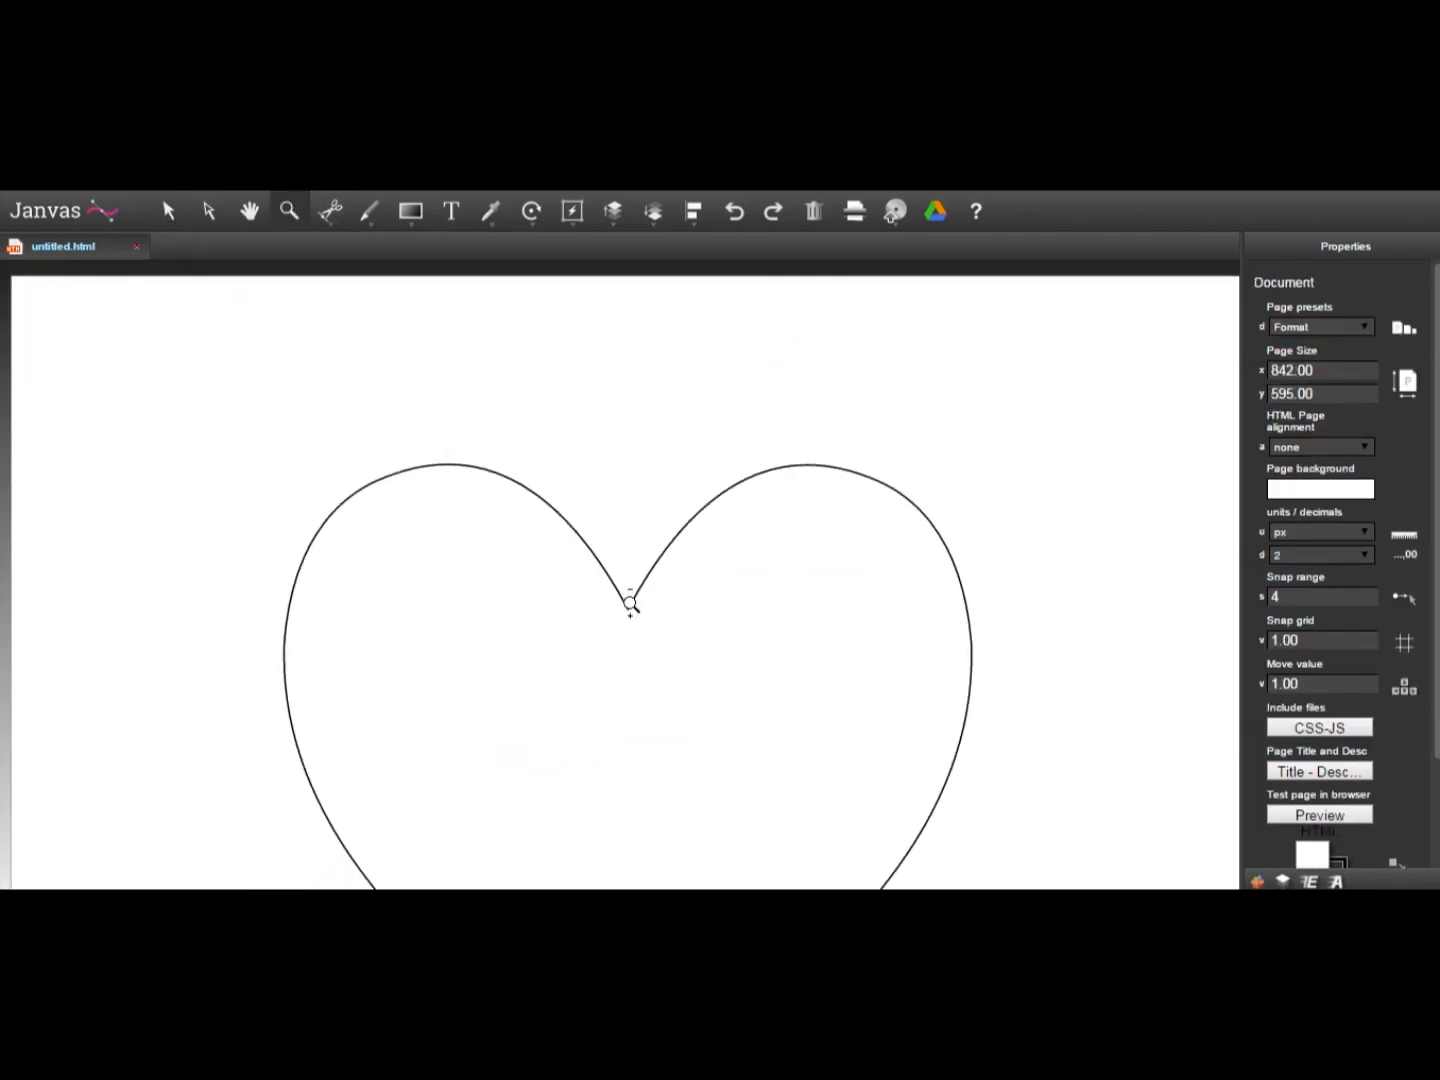
pyautogui.scroll(3, 600, 661)
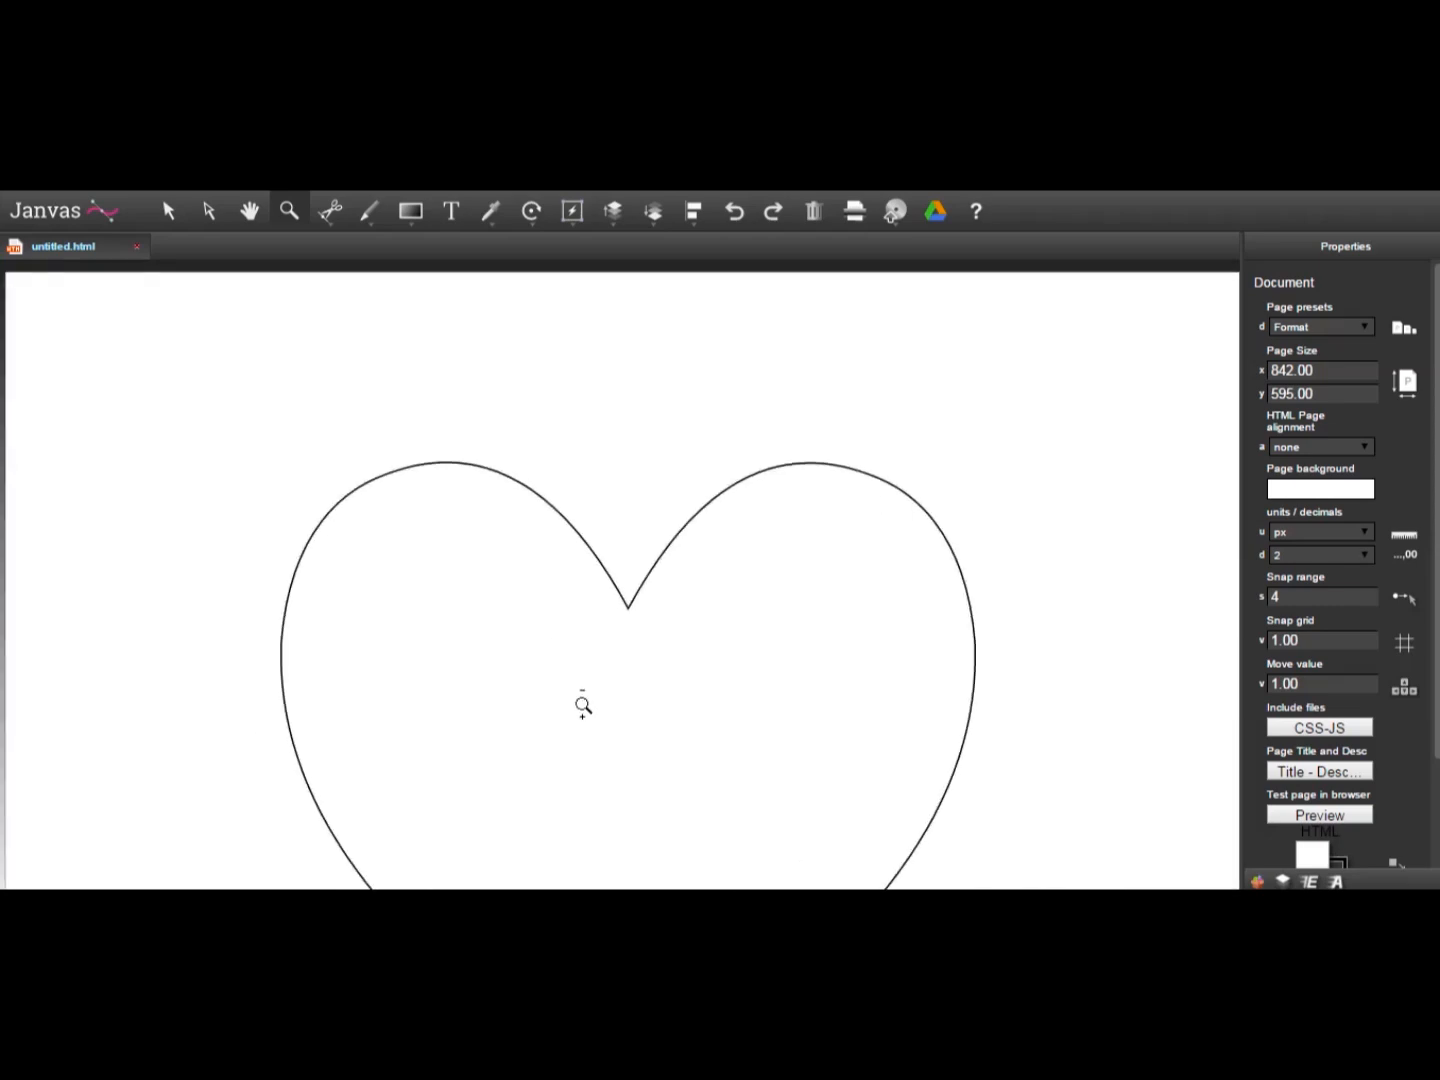
pyautogui.click(247, 212)
pyautogui.moveTo(694, 765); pyautogui.dragTo(677, 508)
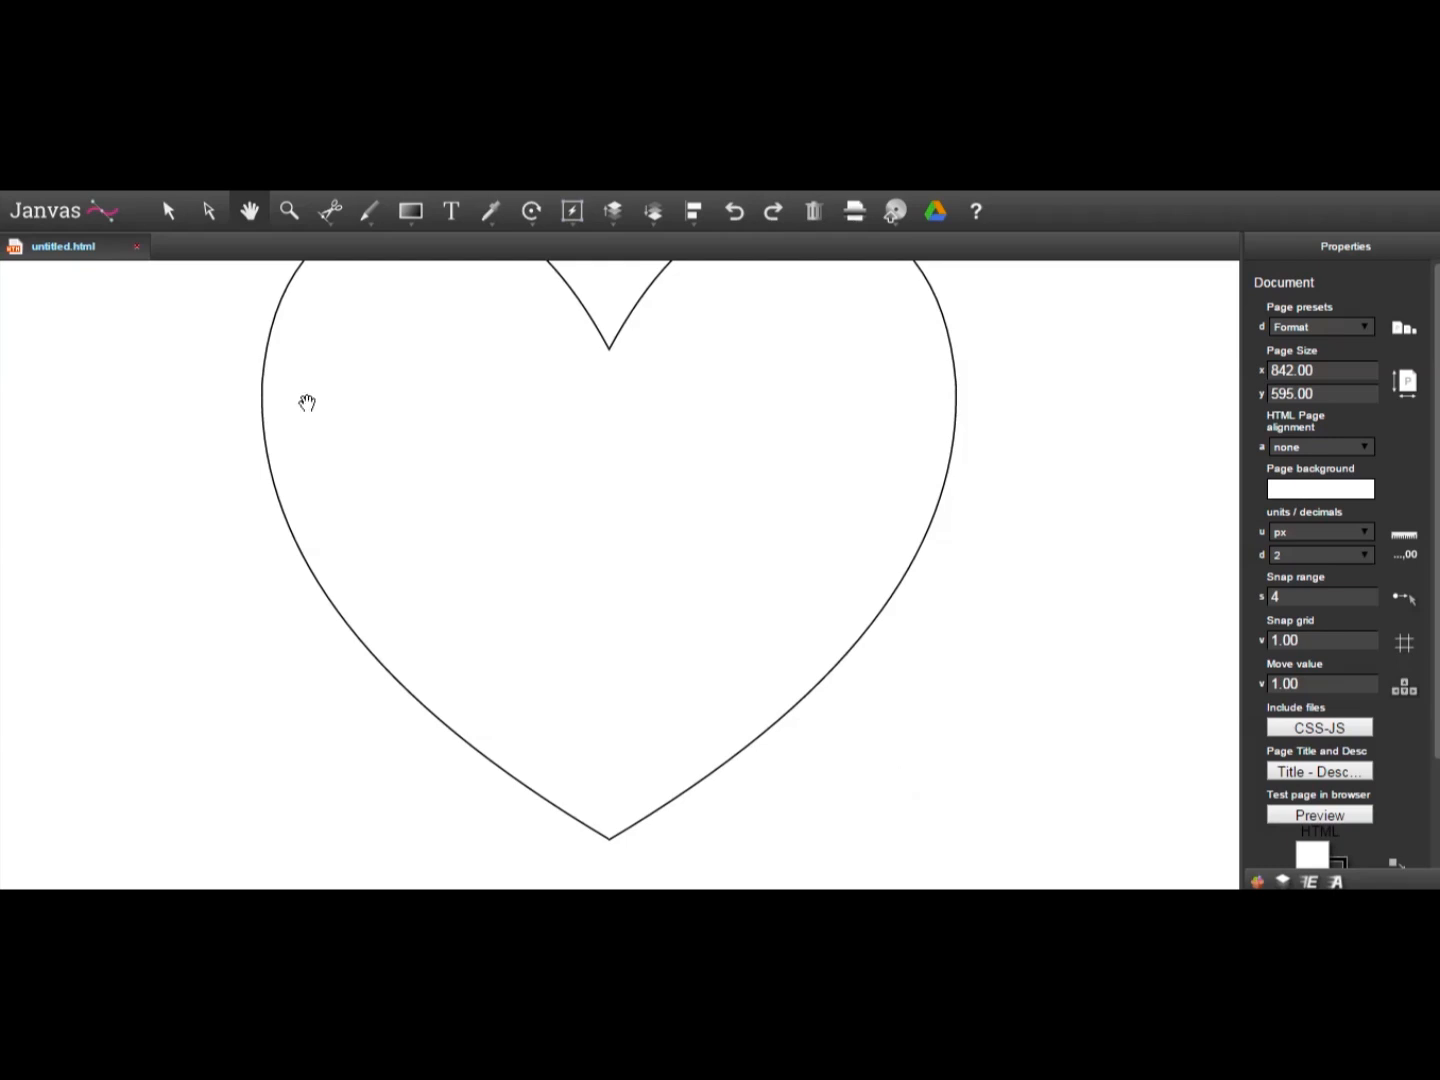
pyautogui.click(289, 212)
pyautogui.moveTo(515, 448); pyautogui.dragTo(632, 384)
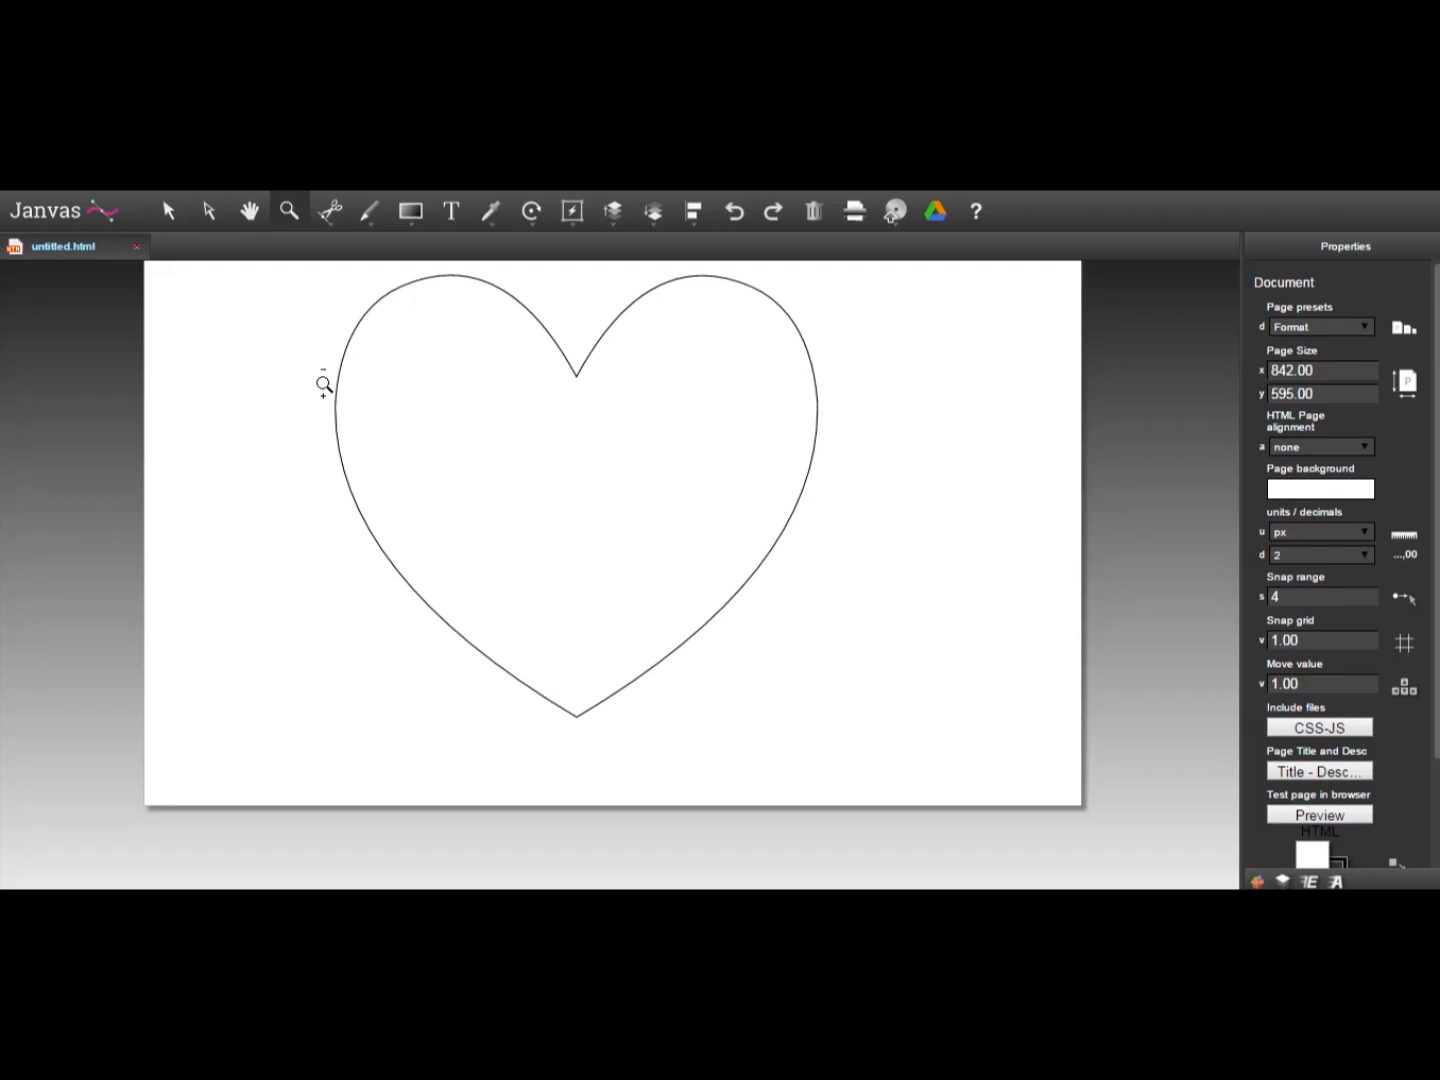
pyautogui.click(324, 213)
pyautogui.click(377, 258)
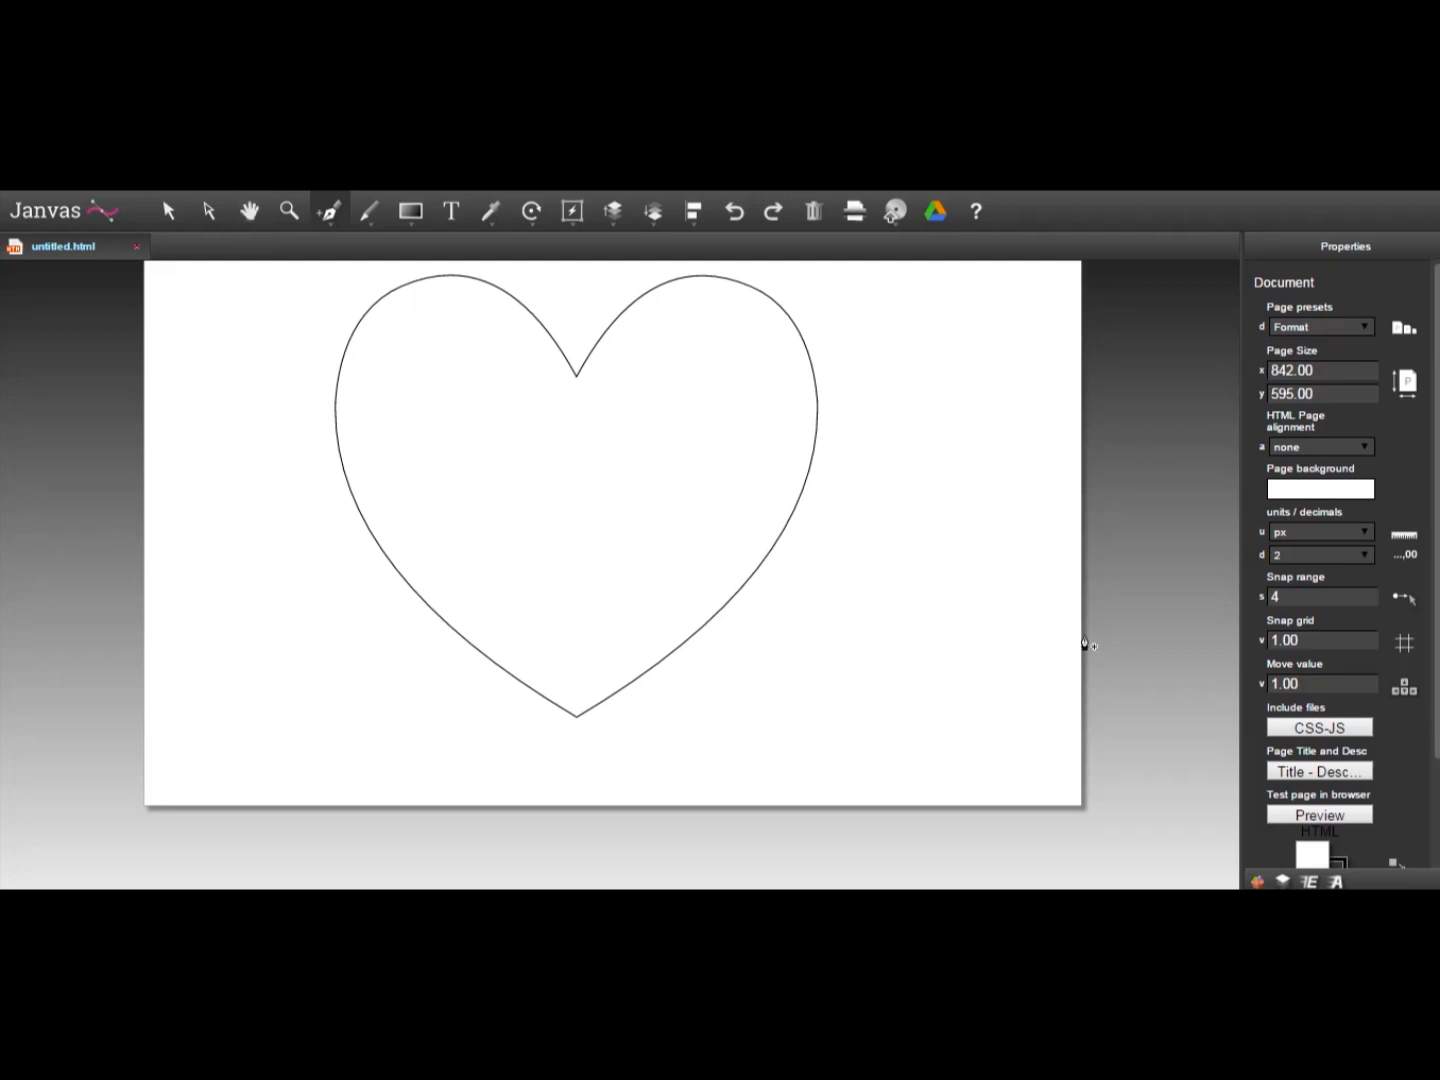
# Step: Select both halves of the heart and fill them with a gradient
pyautogui.click(167, 211)
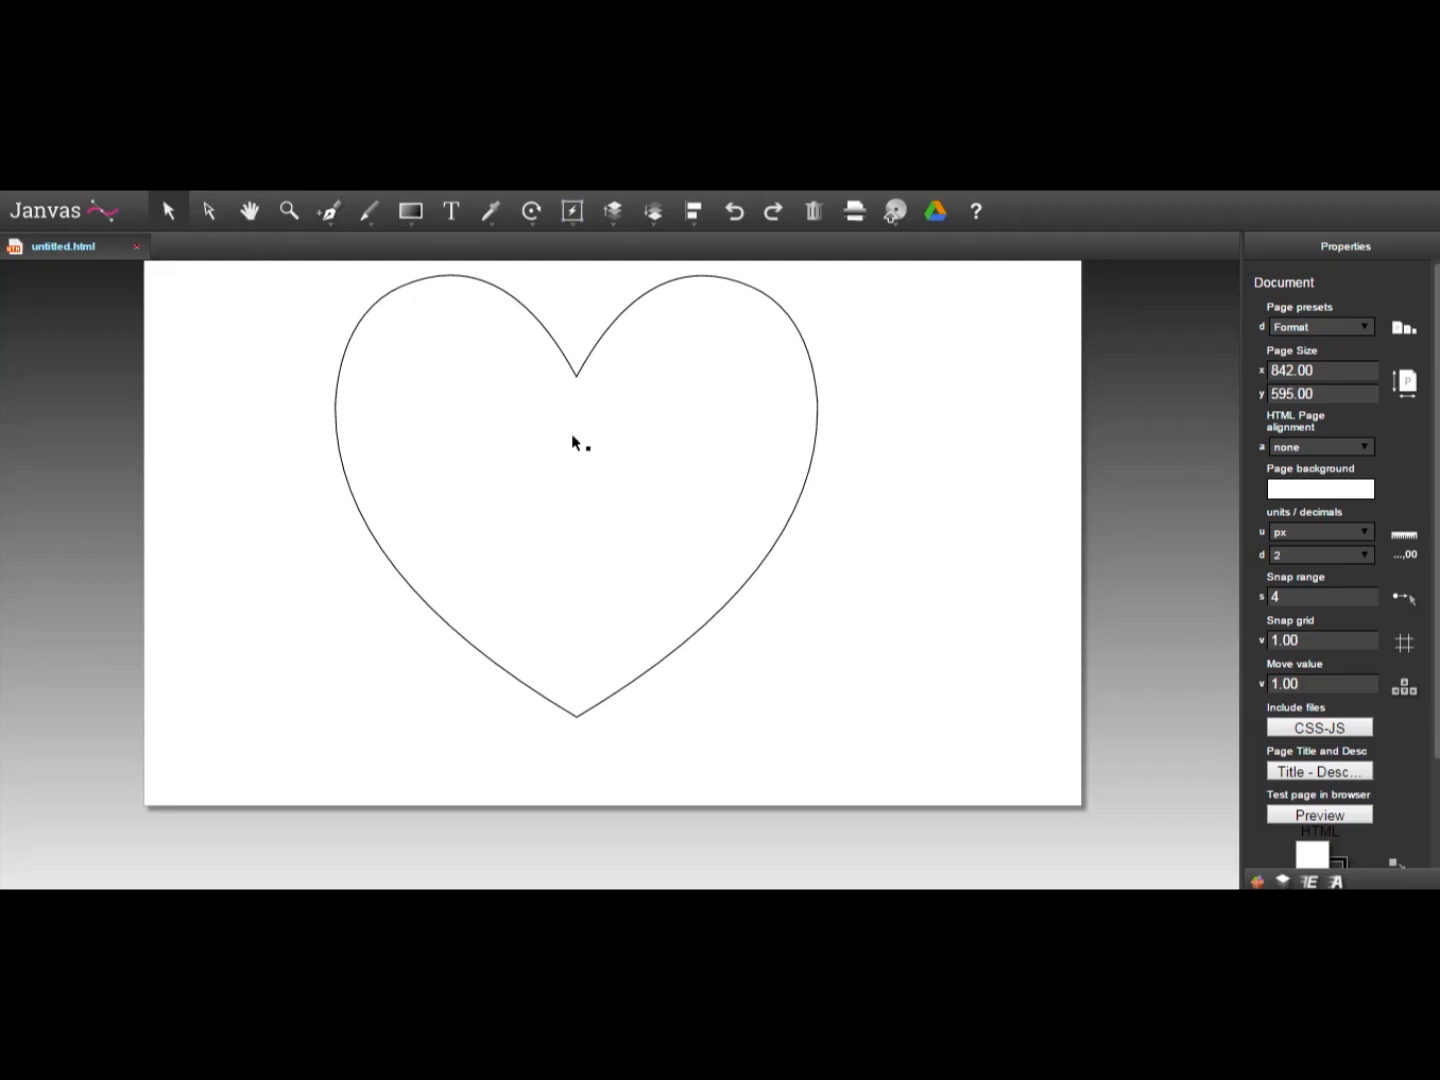
pyautogui.click(598, 447)
pyautogui.click(481, 419)
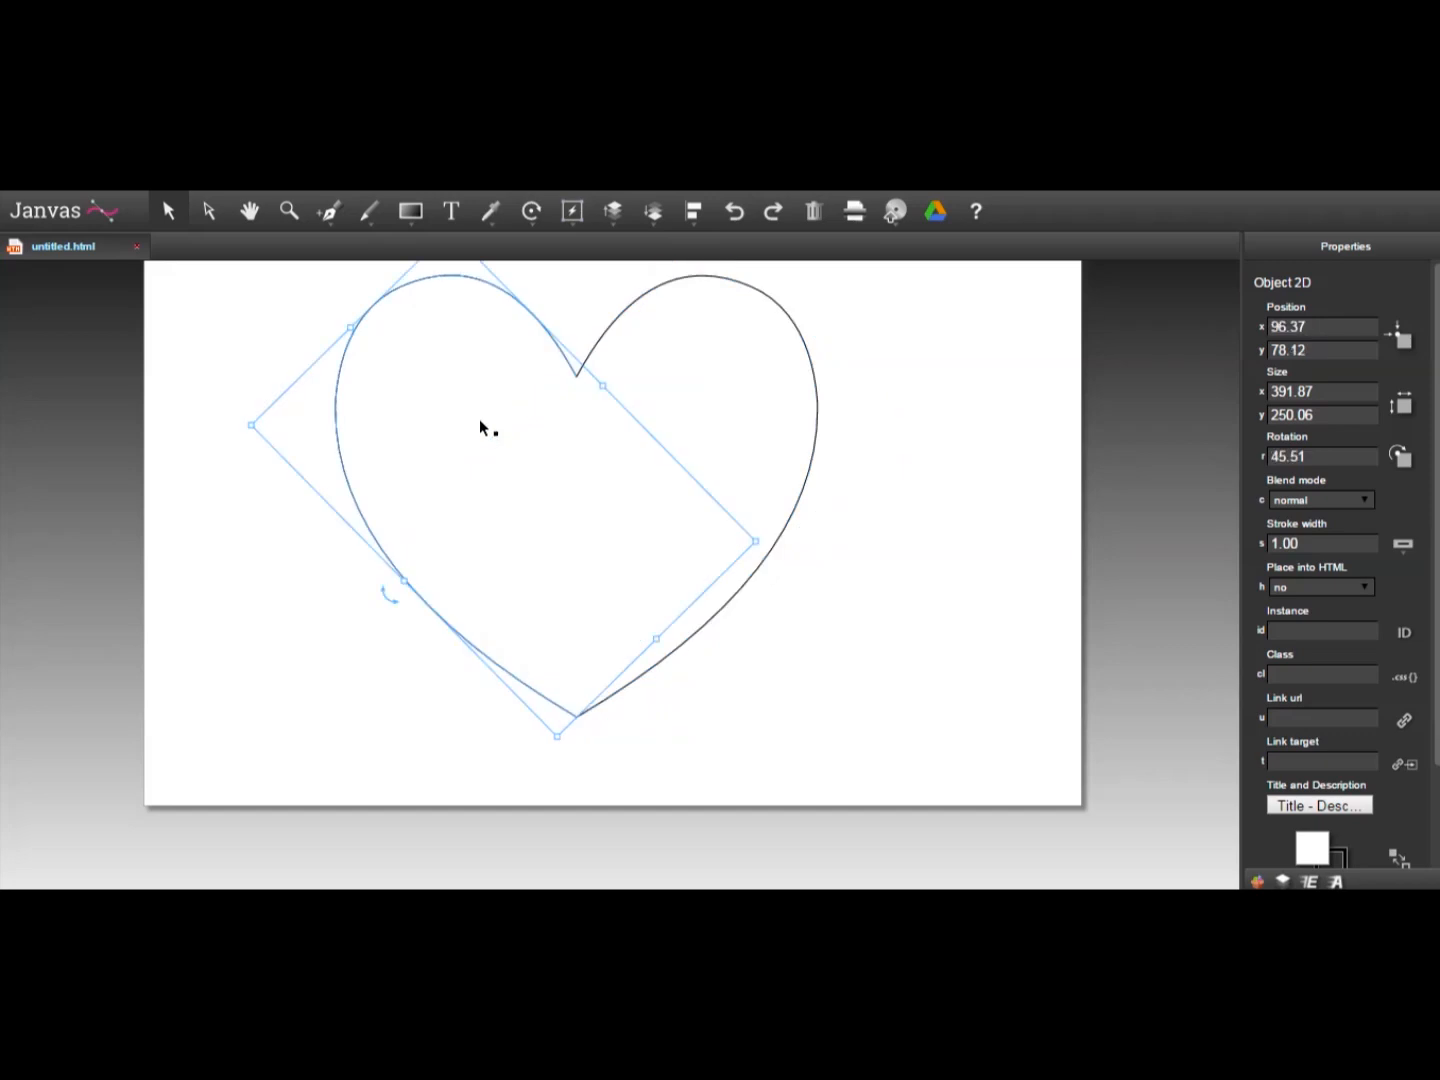
pyautogui.keyDown('shift'); pyautogui.click(765, 398); pyautogui.keyUp('shift')
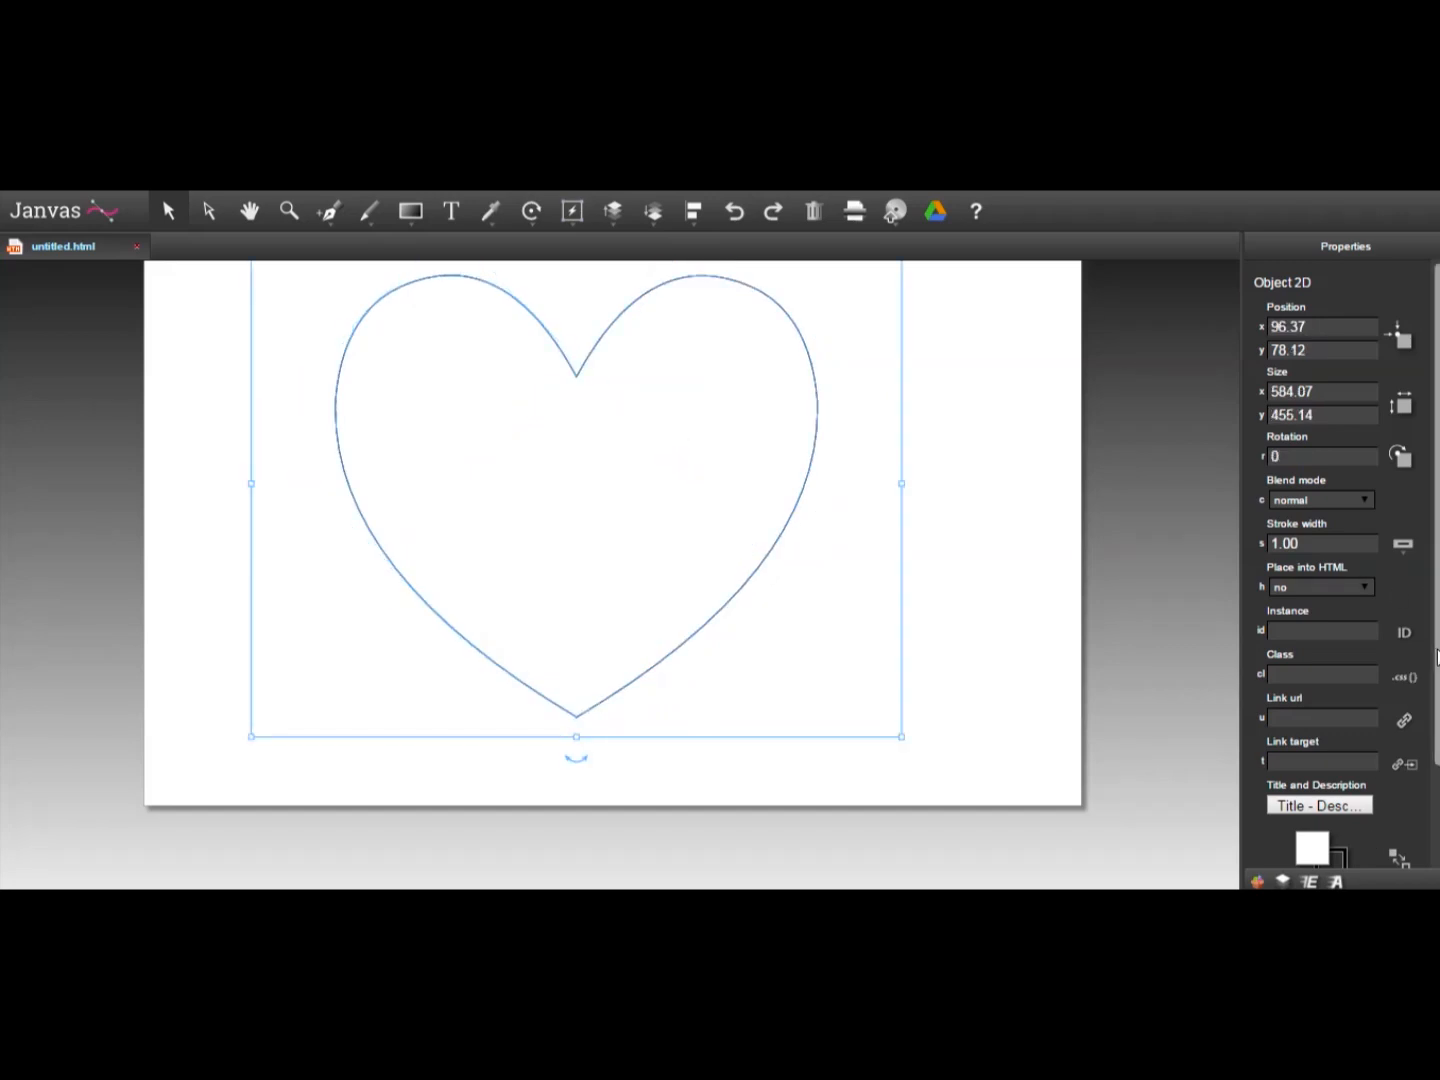
pyautogui.scroll(-3, 1438, 657)
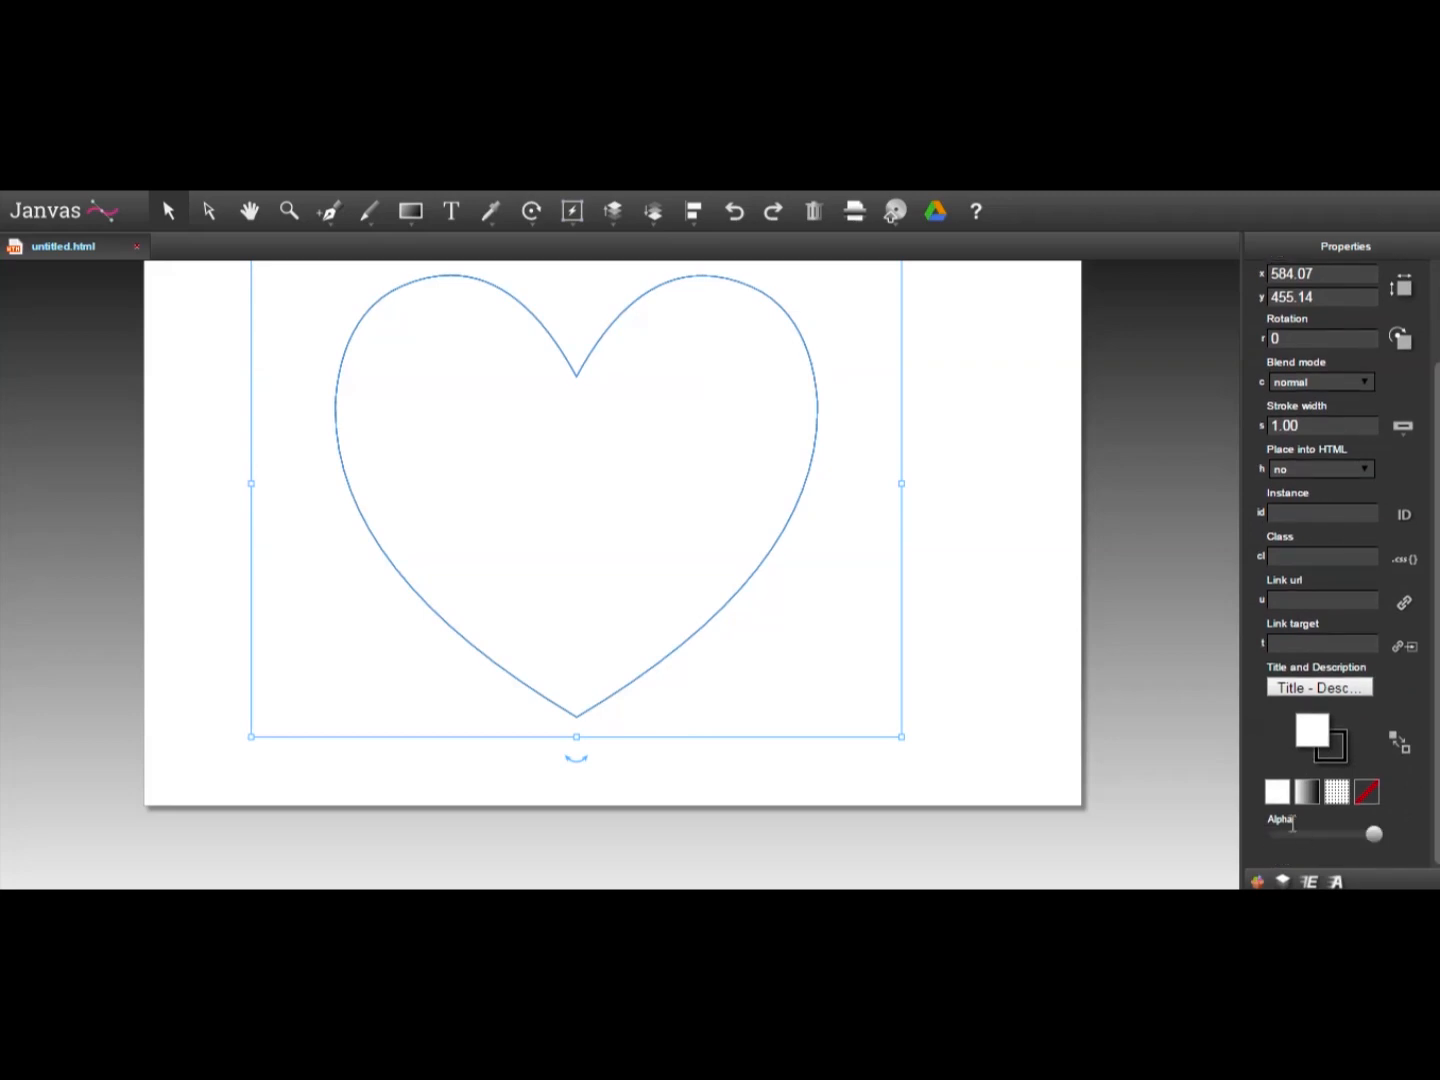
pyautogui.click(1306, 797)
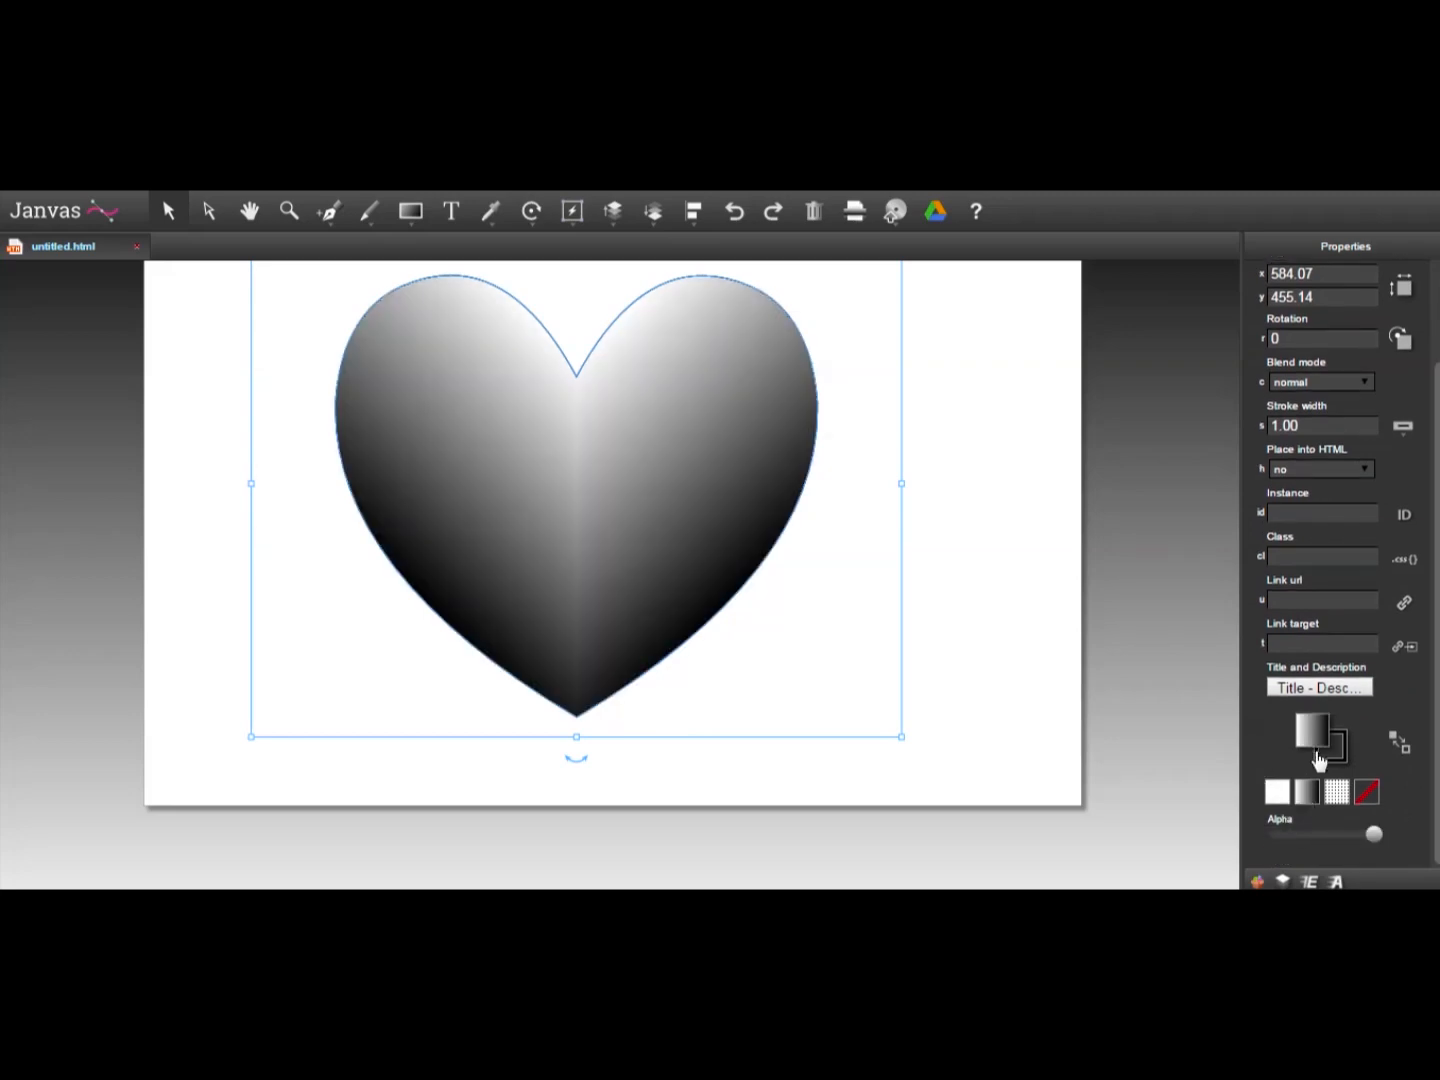
# Step: Add a middle stop to the heart's linear gradient and set the gradient's black end stop to dark purple #400675
pyautogui.click(1309, 740)
pyautogui.click(1309, 638)
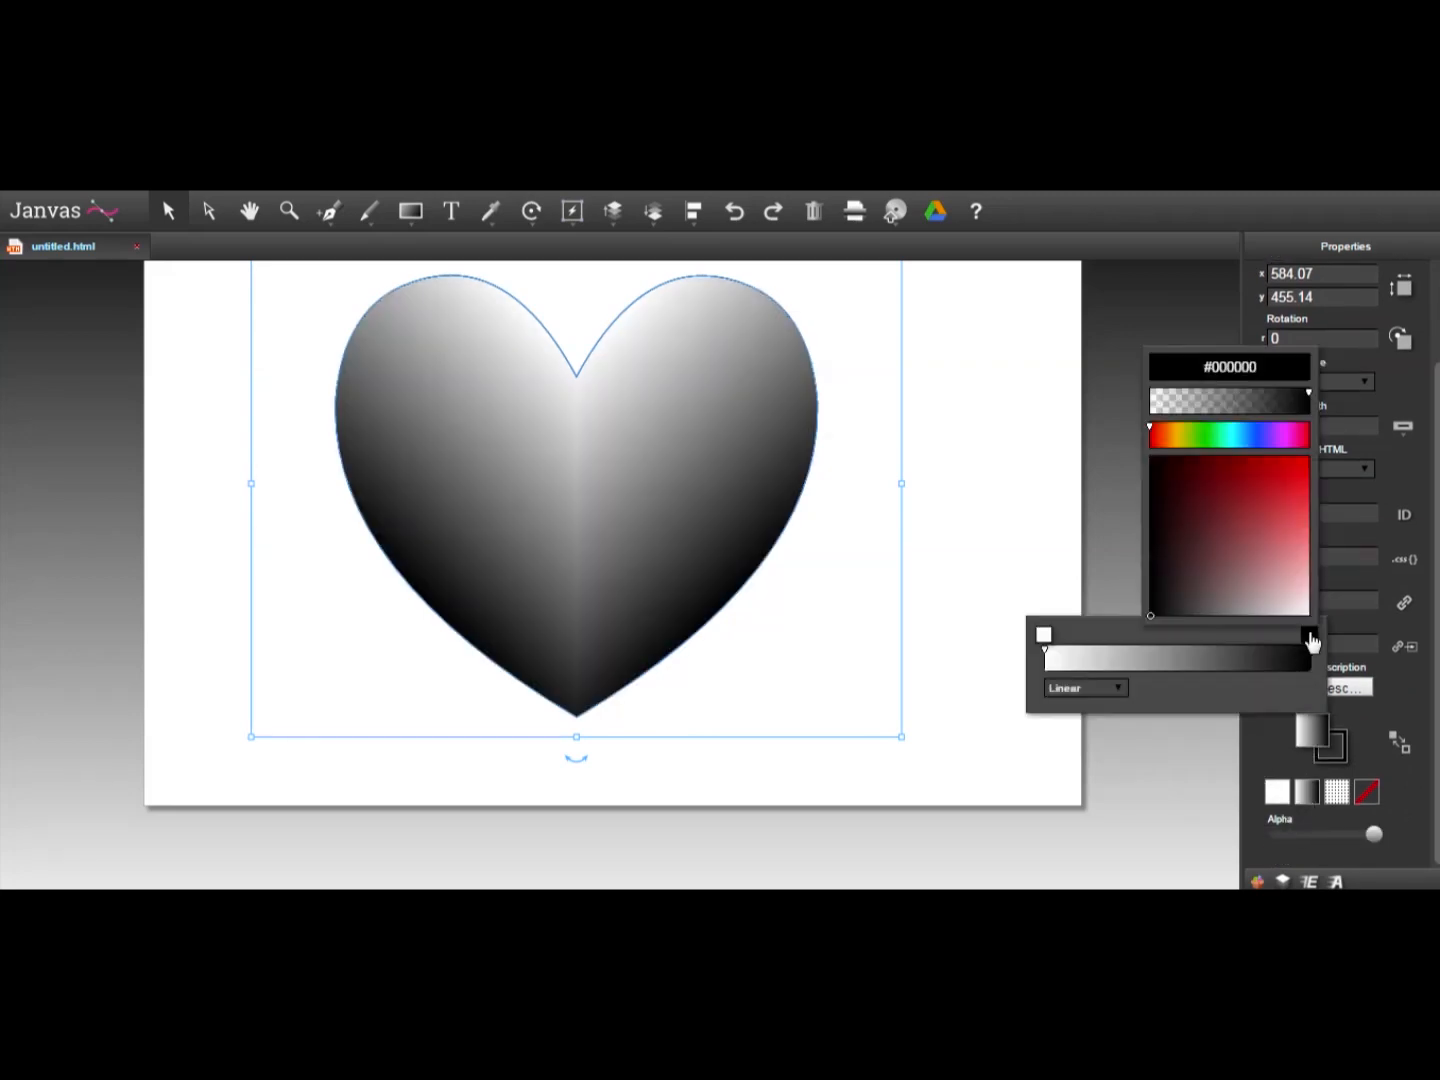
pyautogui.click(1284, 436)
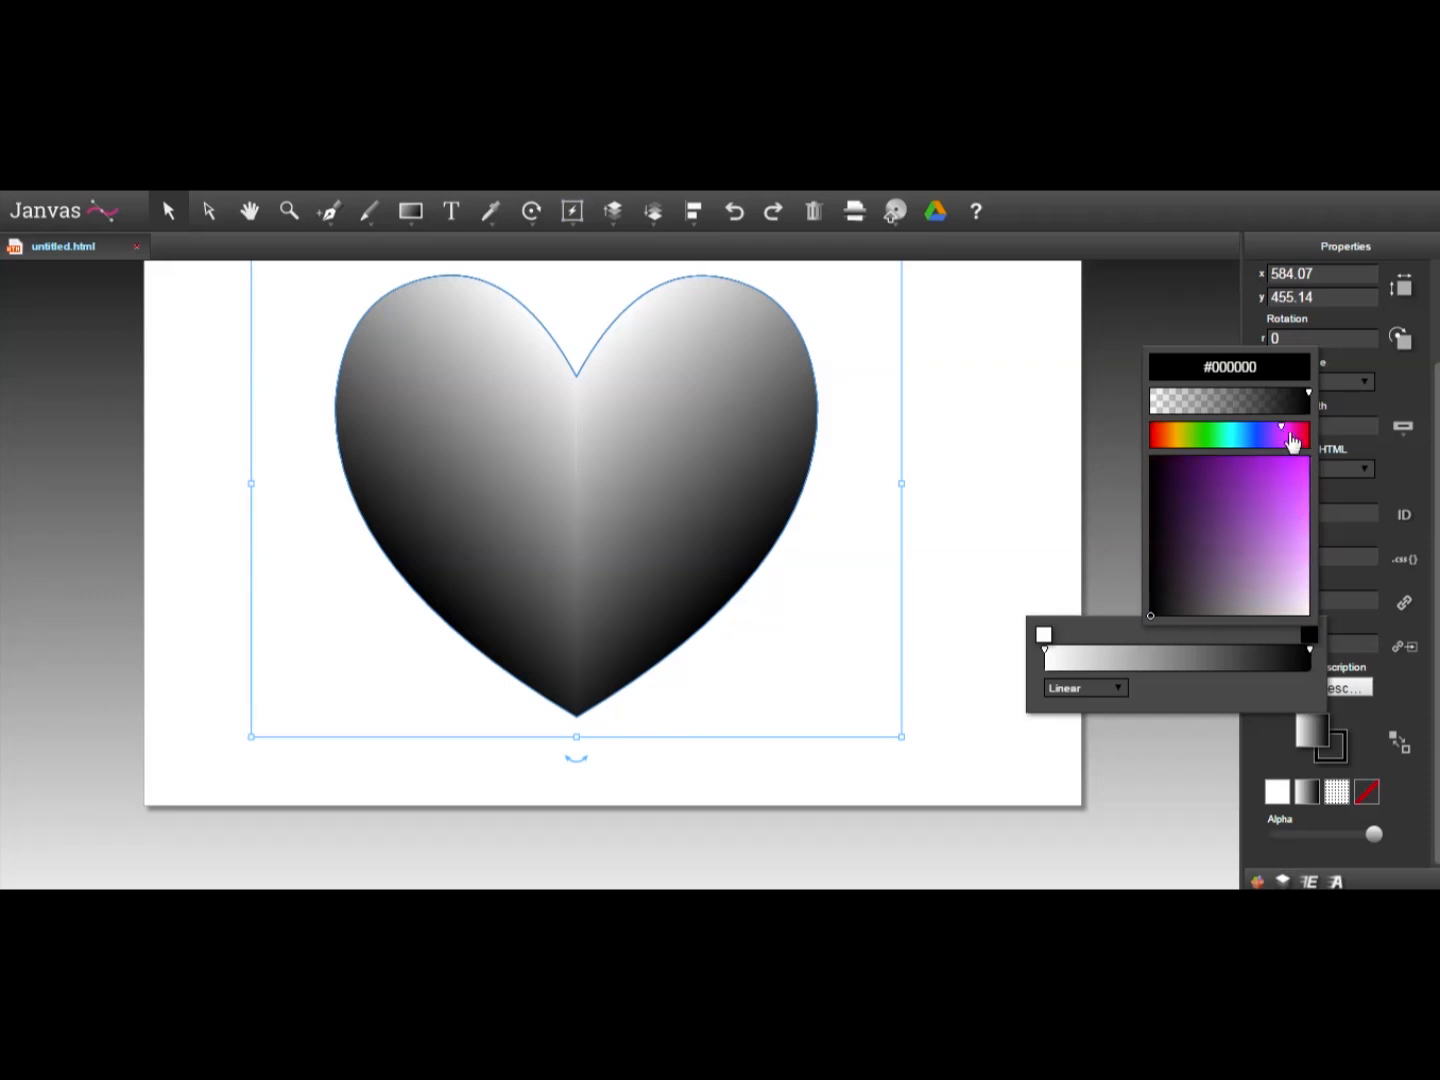
pyautogui.click(1306, 460)
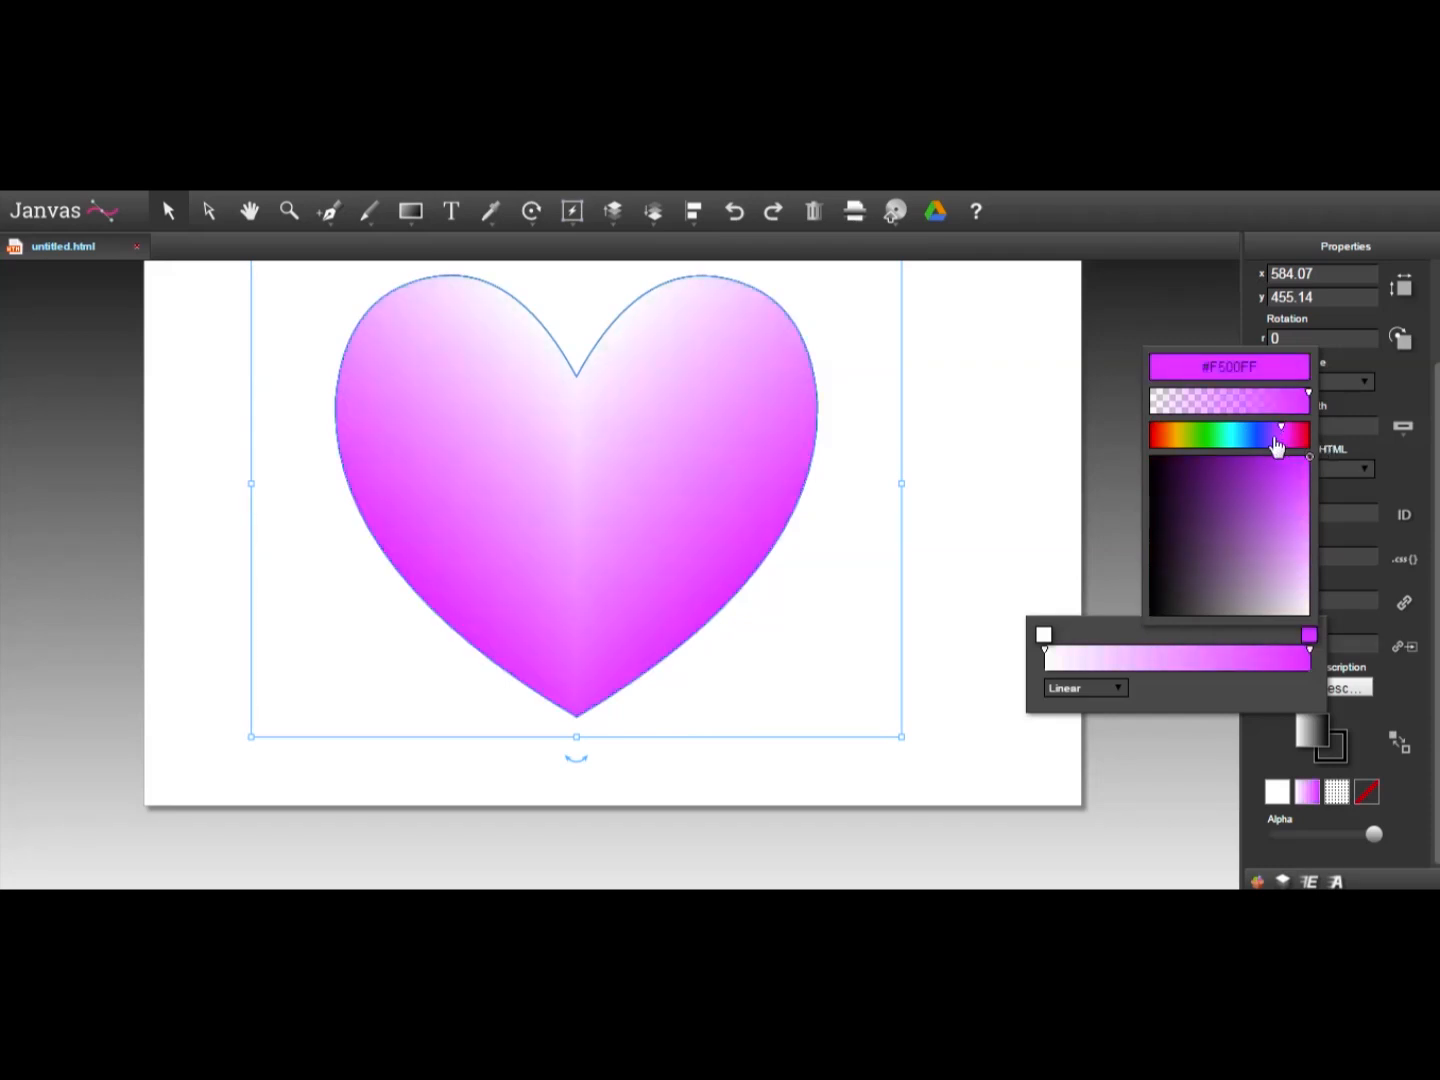
pyautogui.click(1147, 657)
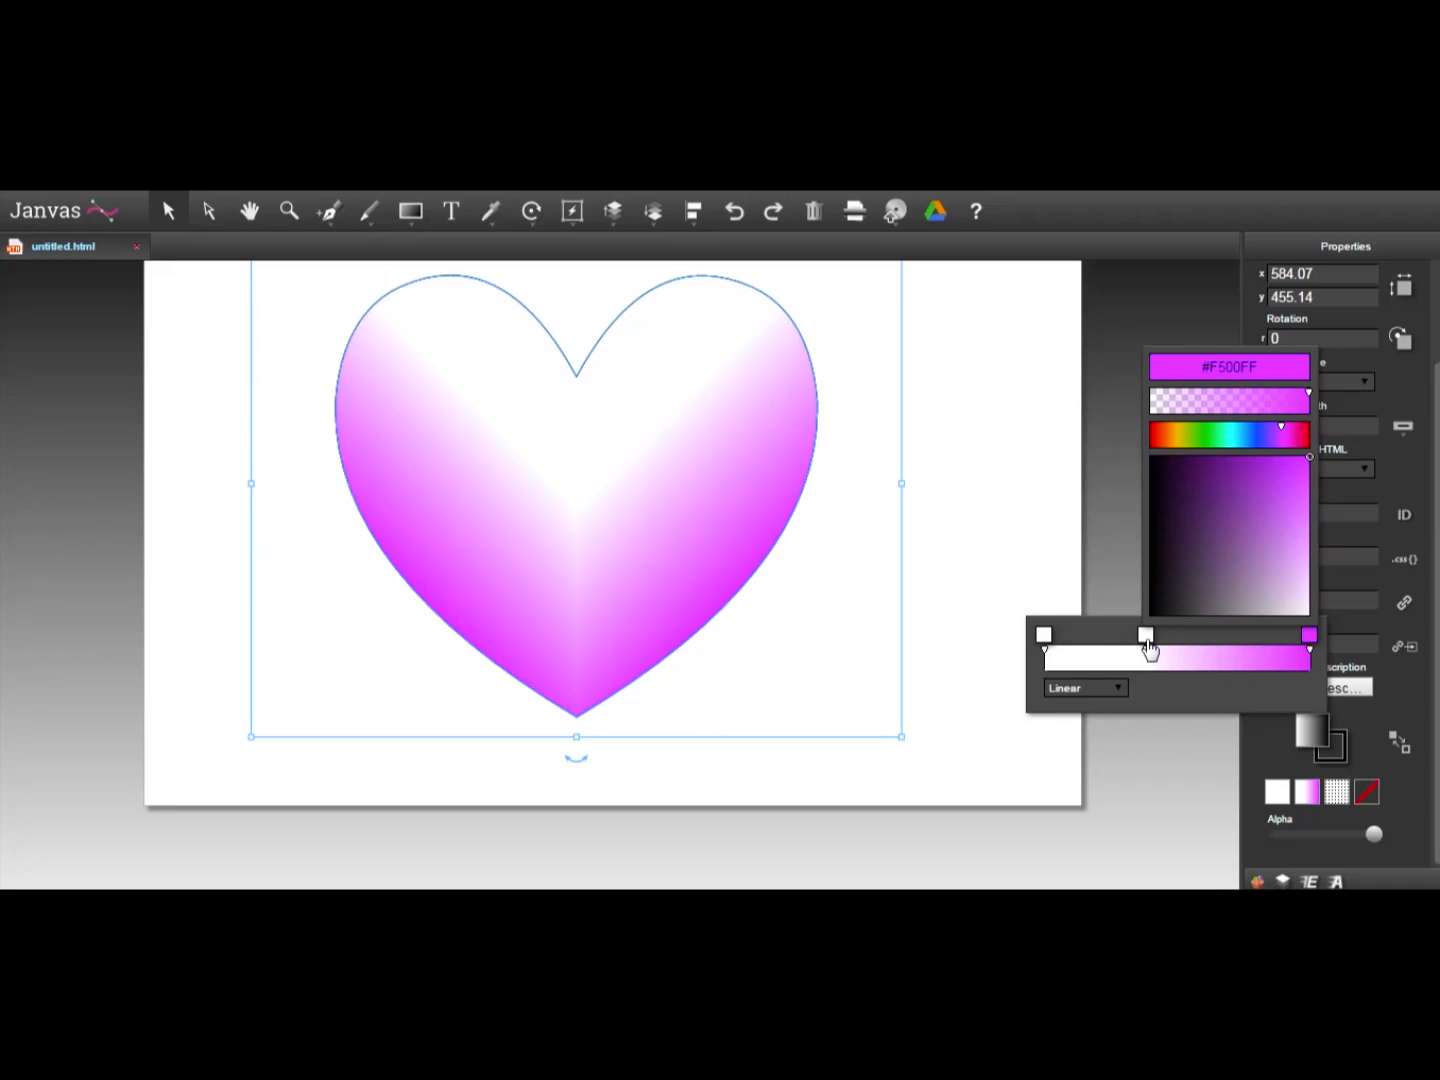
pyautogui.click(1251, 435)
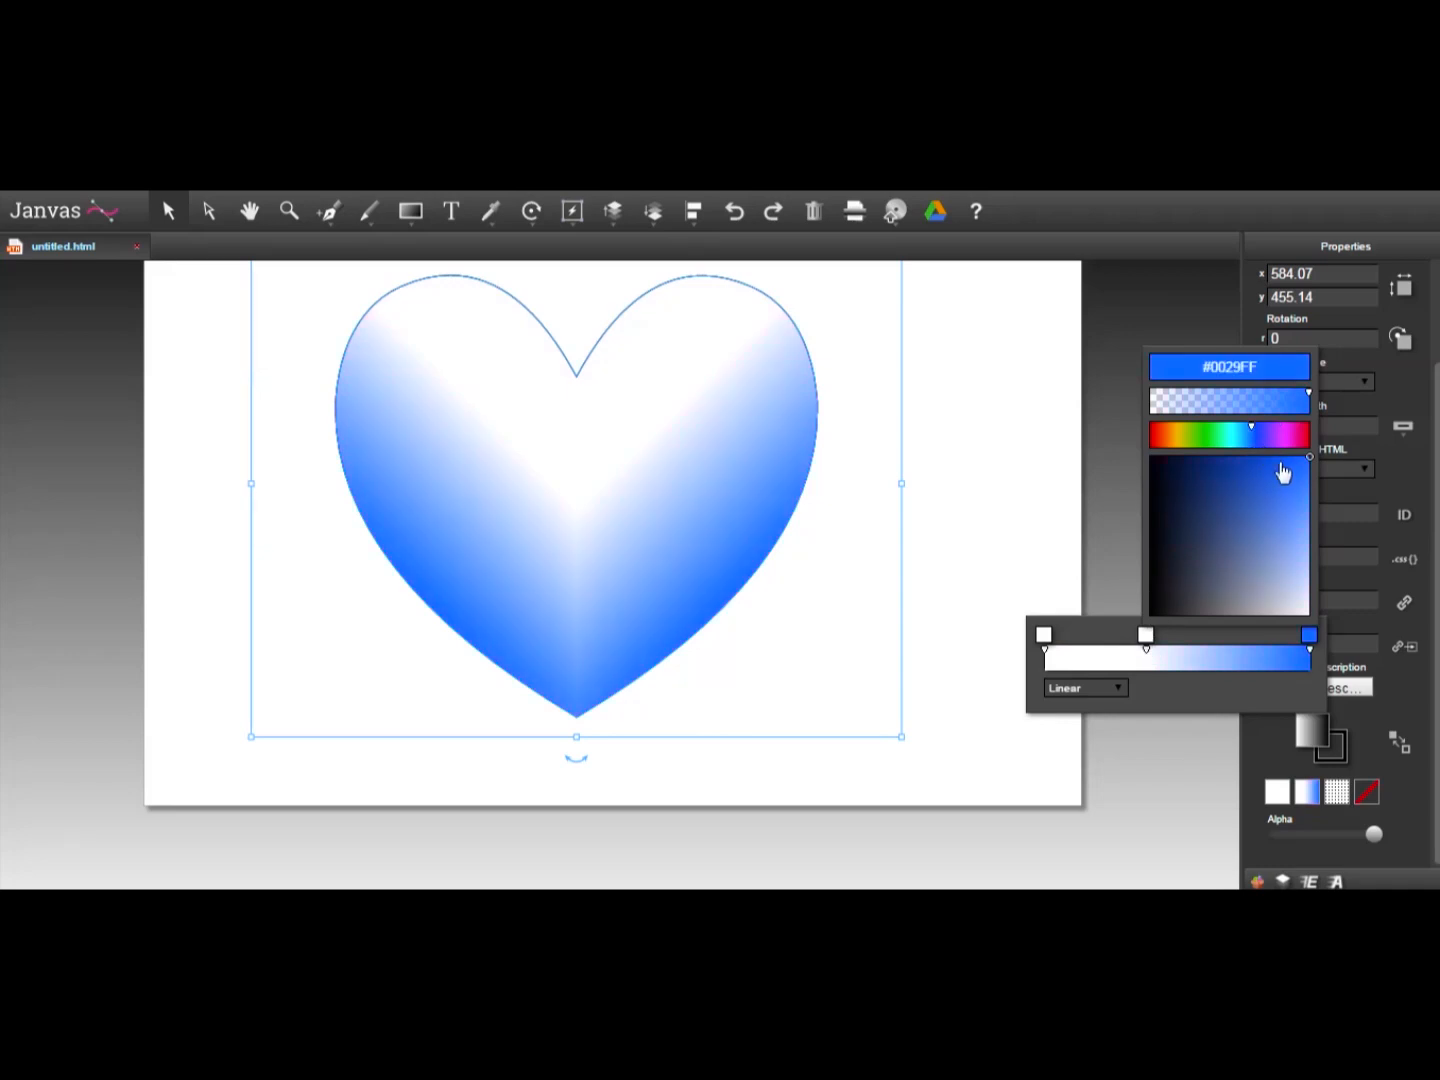
pyautogui.click(1273, 443)
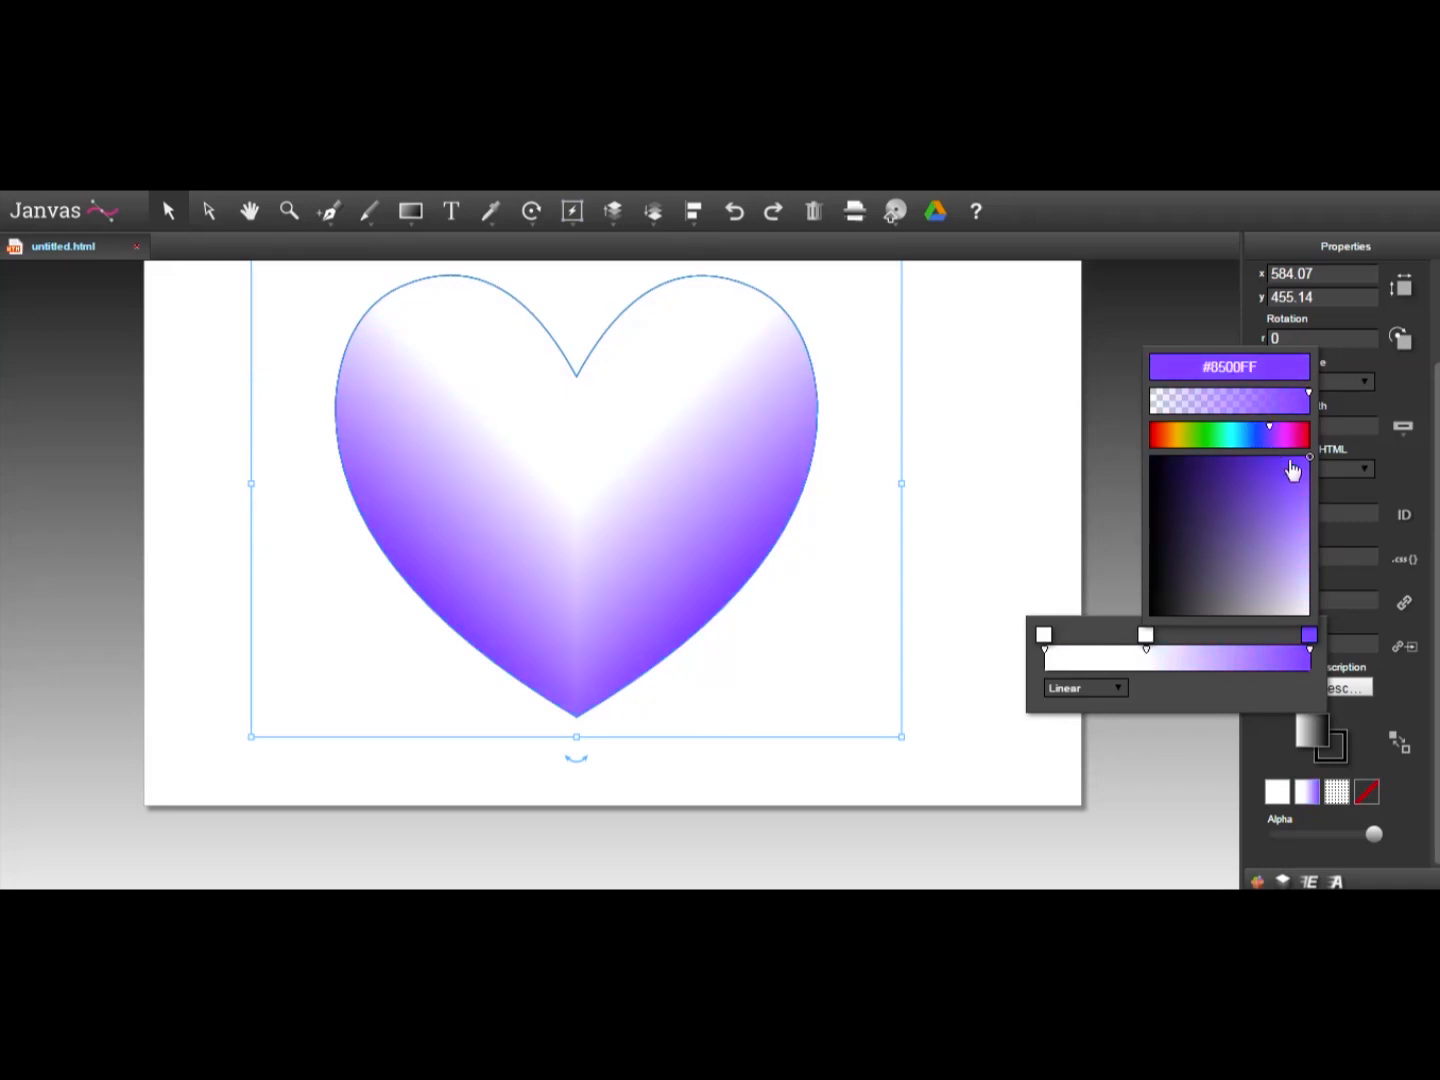
pyautogui.click(1224, 465)
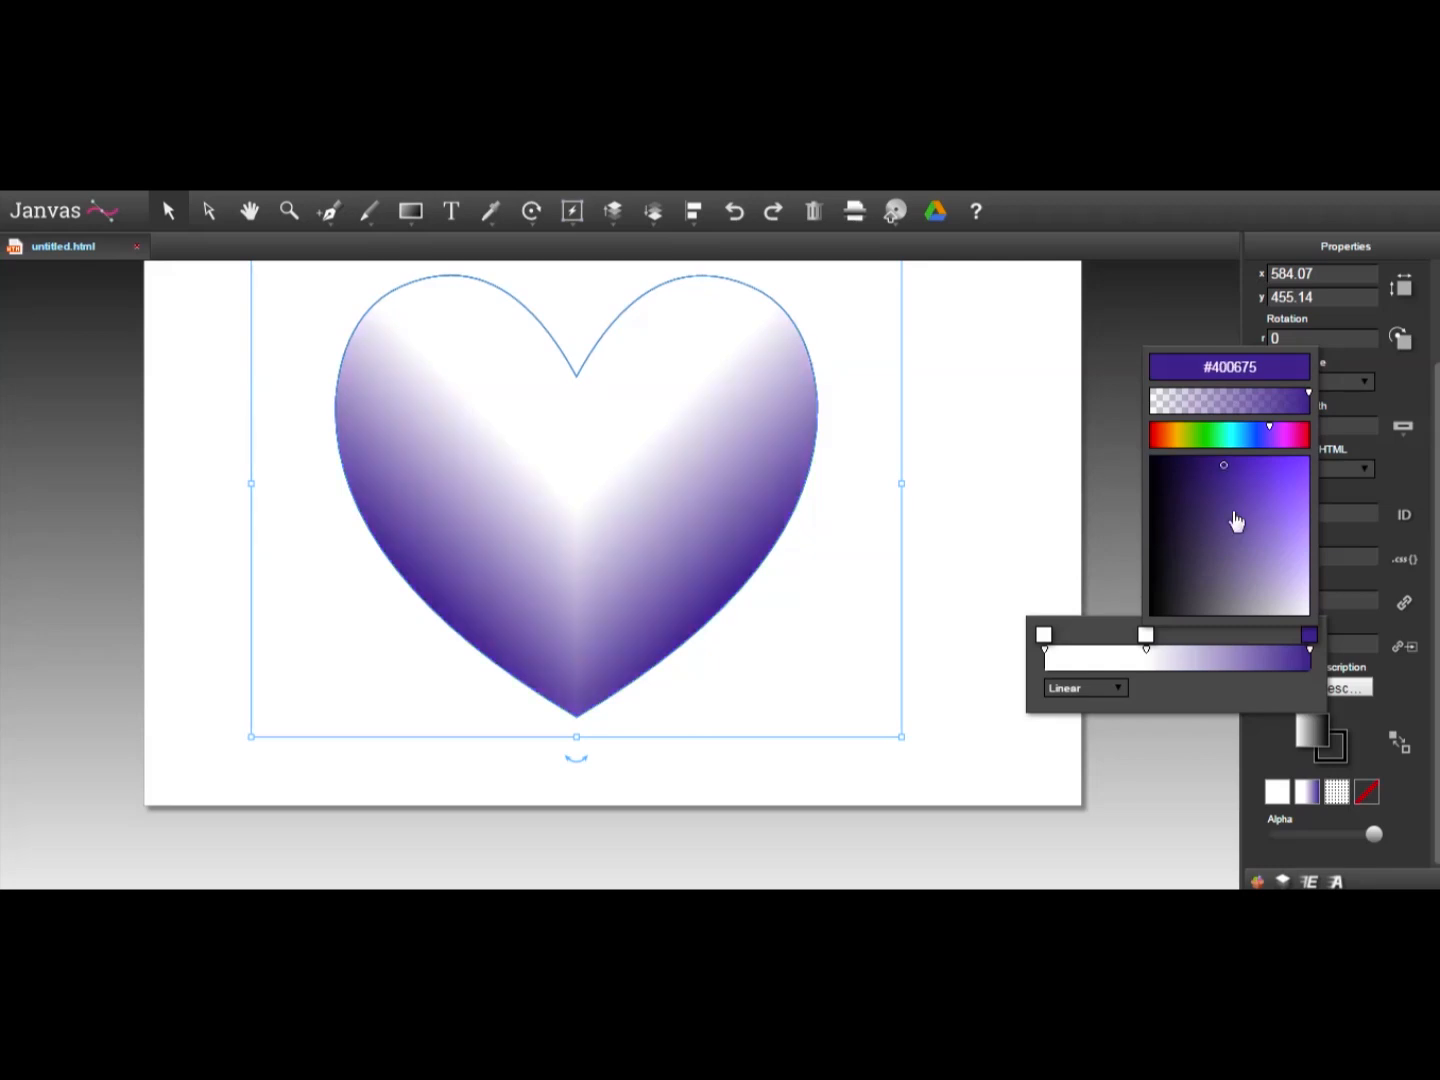
# Step: Set the gradient's middle stop to magenta #F503F5 and deselect the heart
pyautogui.click(1148, 636)
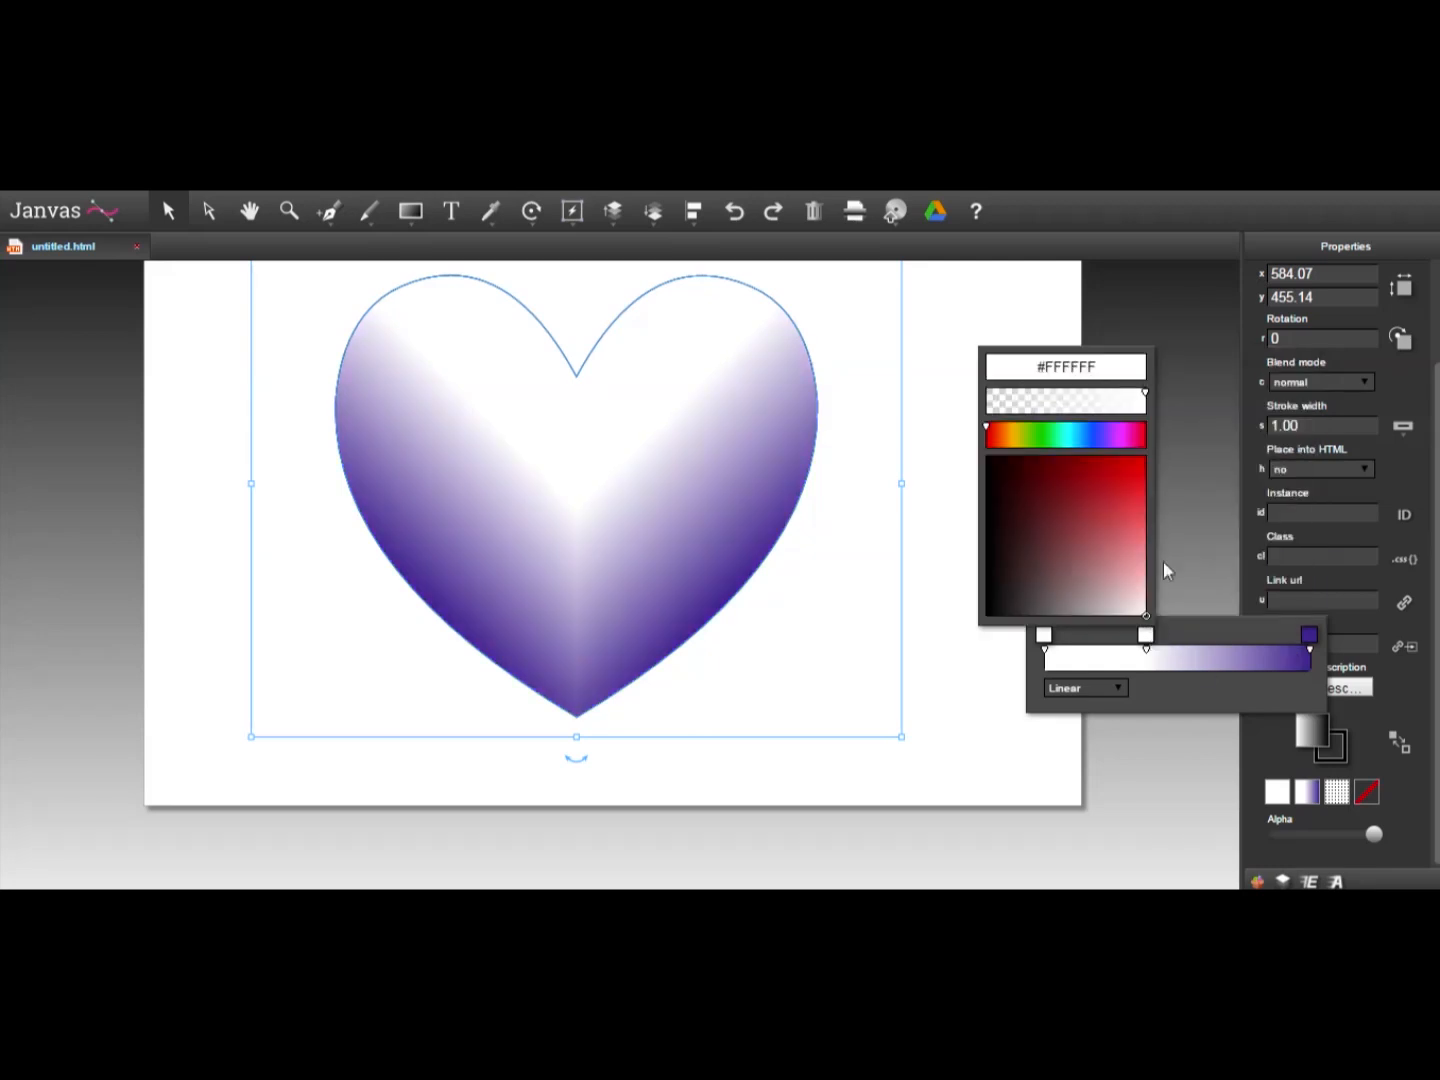
pyautogui.click(1118, 436)
pyautogui.click(1137, 468)
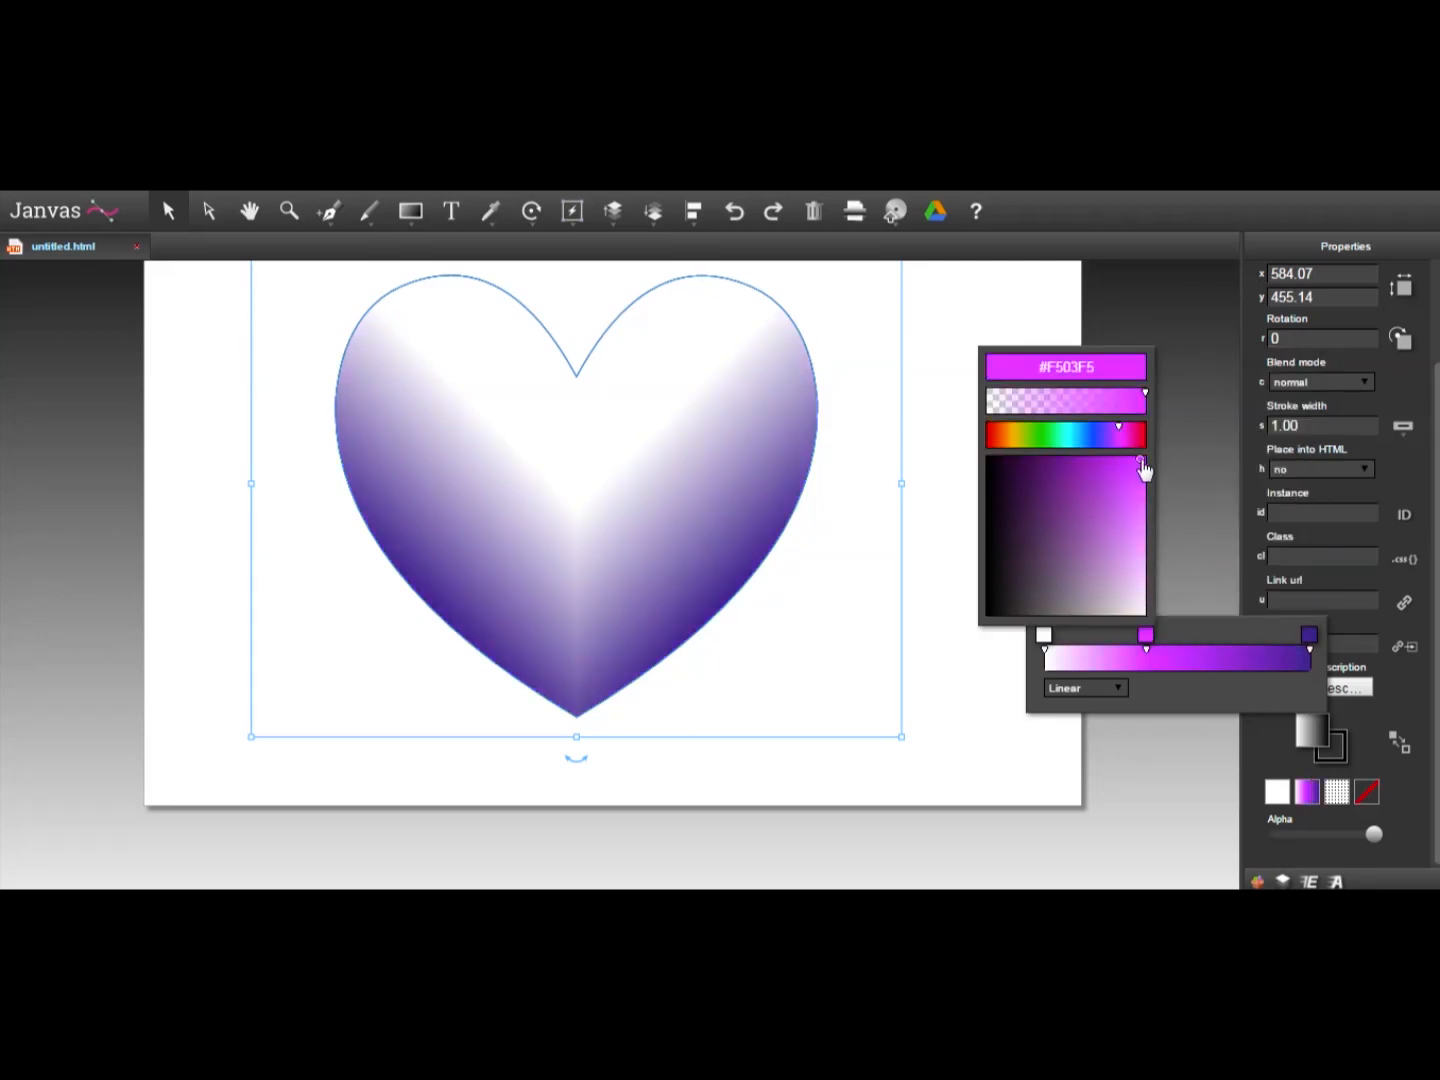
pyautogui.click(934, 620)
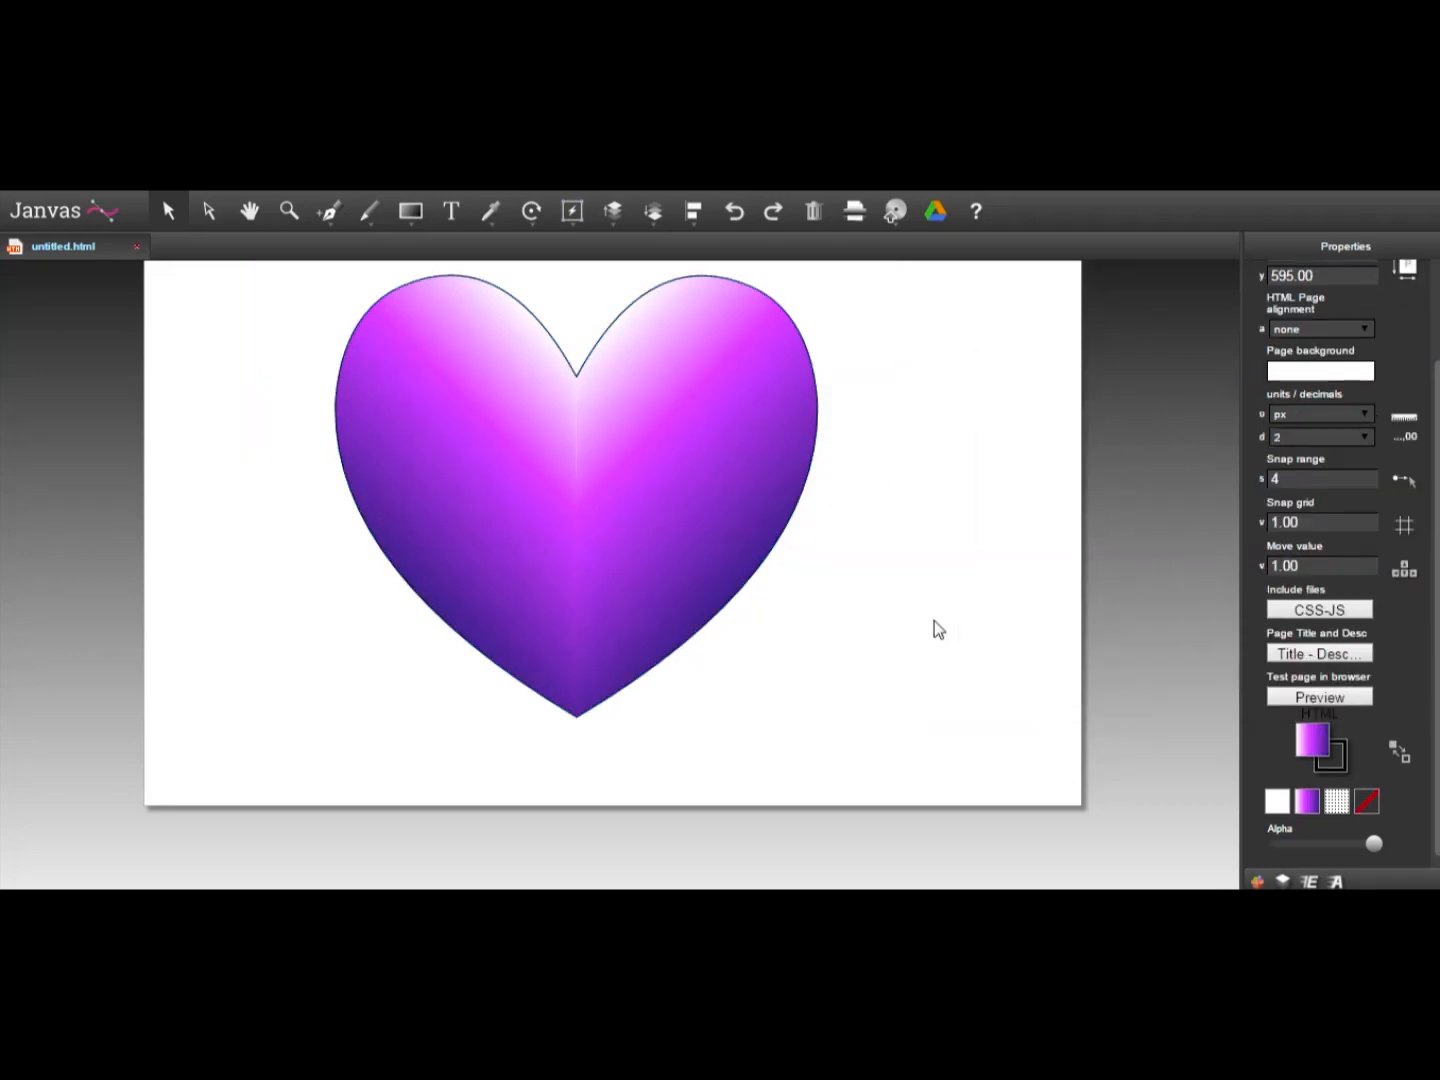
# Step: Select both halves of the heart and set their stroke to none
pyautogui.click(1346, 762)
pyautogui.click(440, 410)
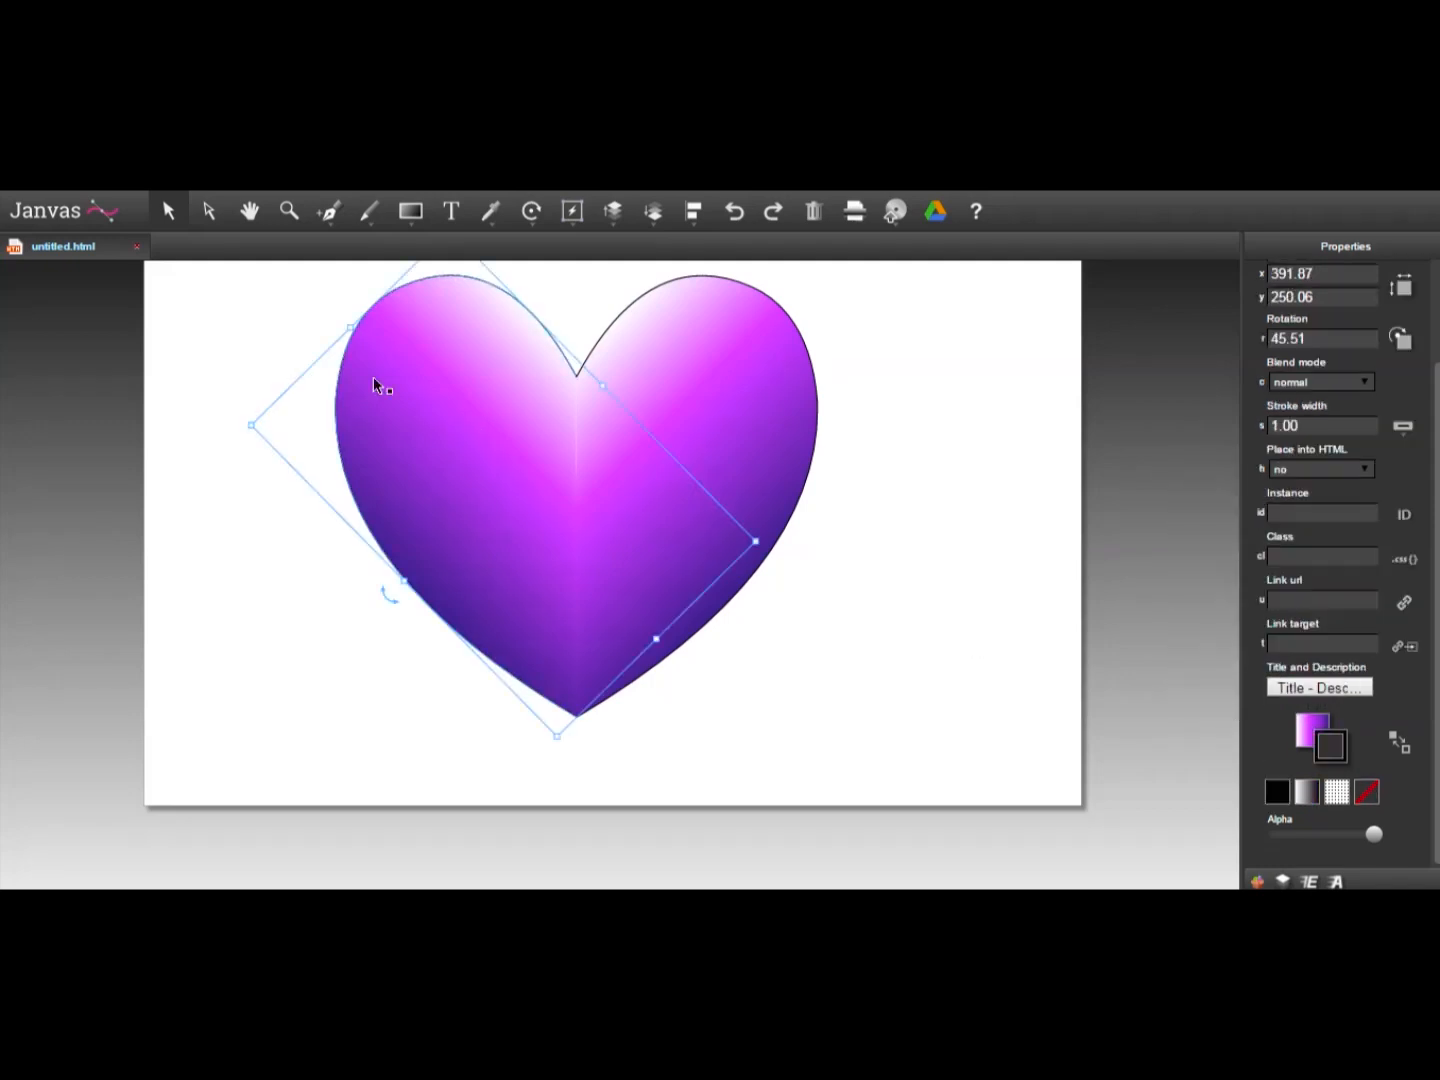
pyautogui.click(676, 385)
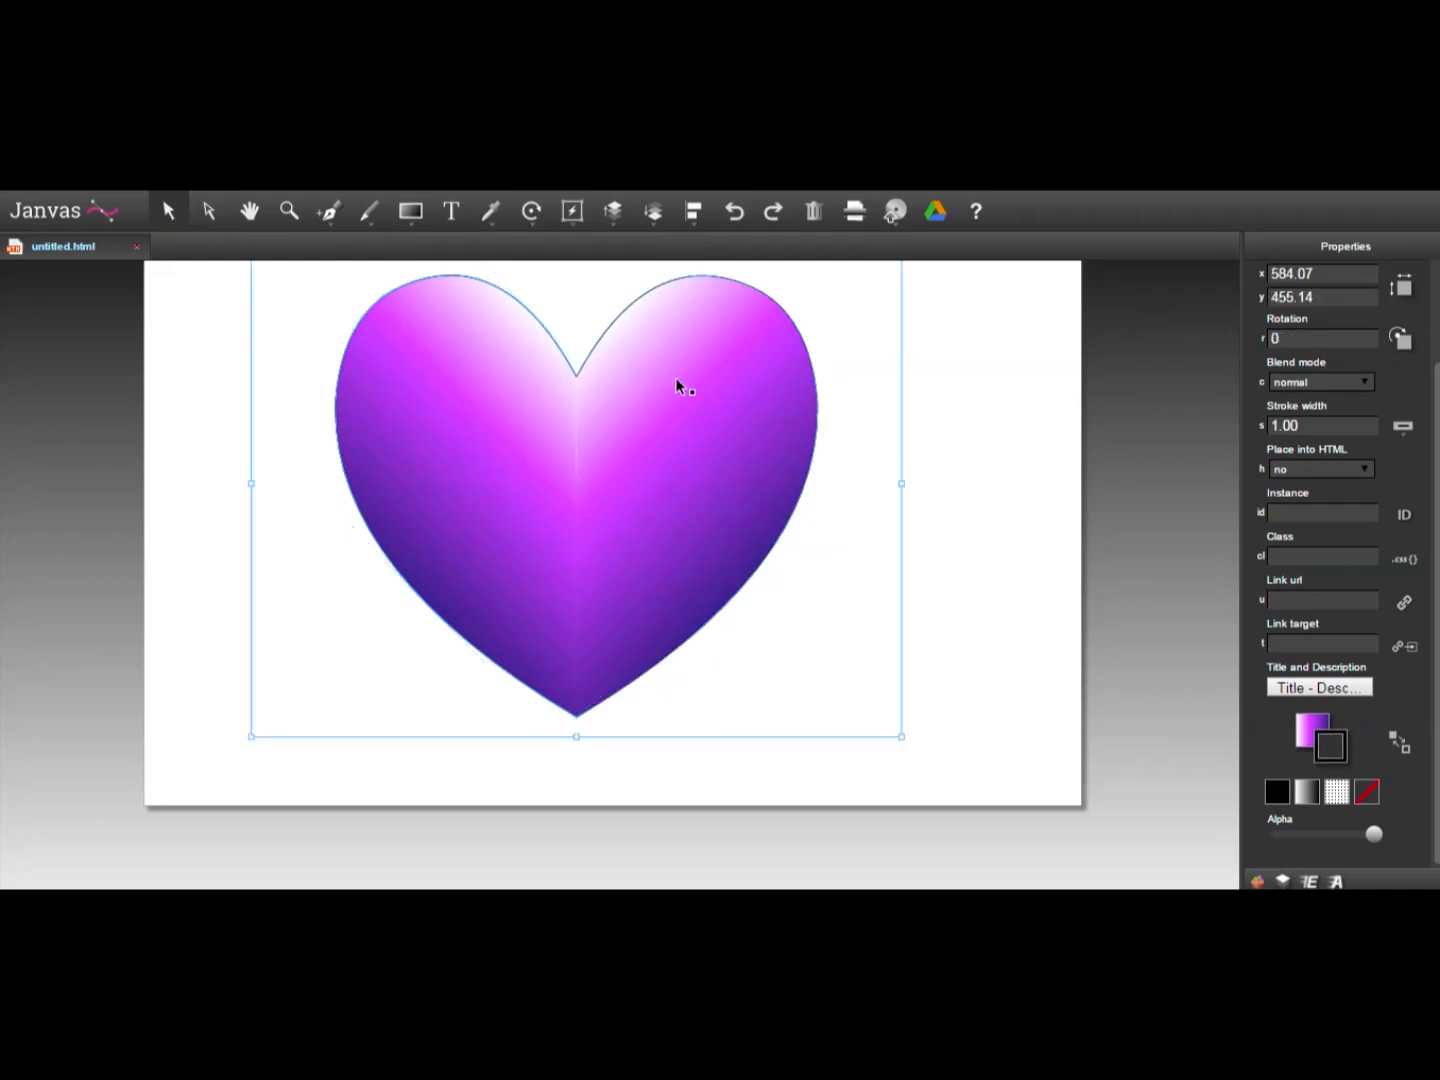
pyautogui.click(1346, 755)
pyautogui.click(1370, 792)
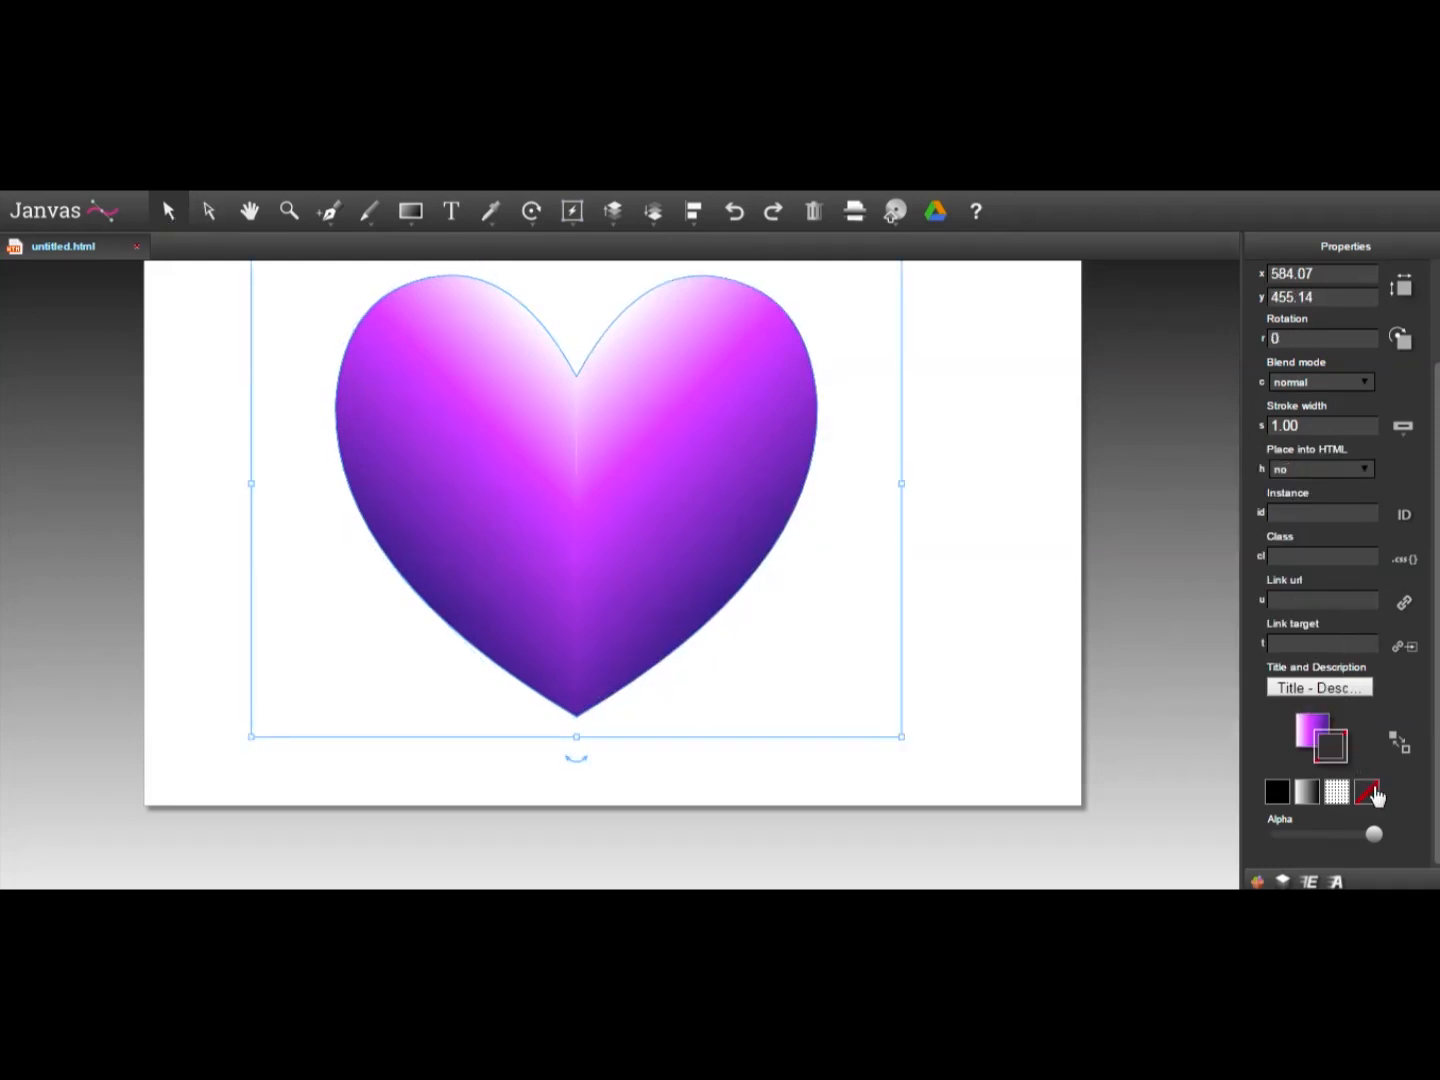
pyautogui.click(1006, 689)
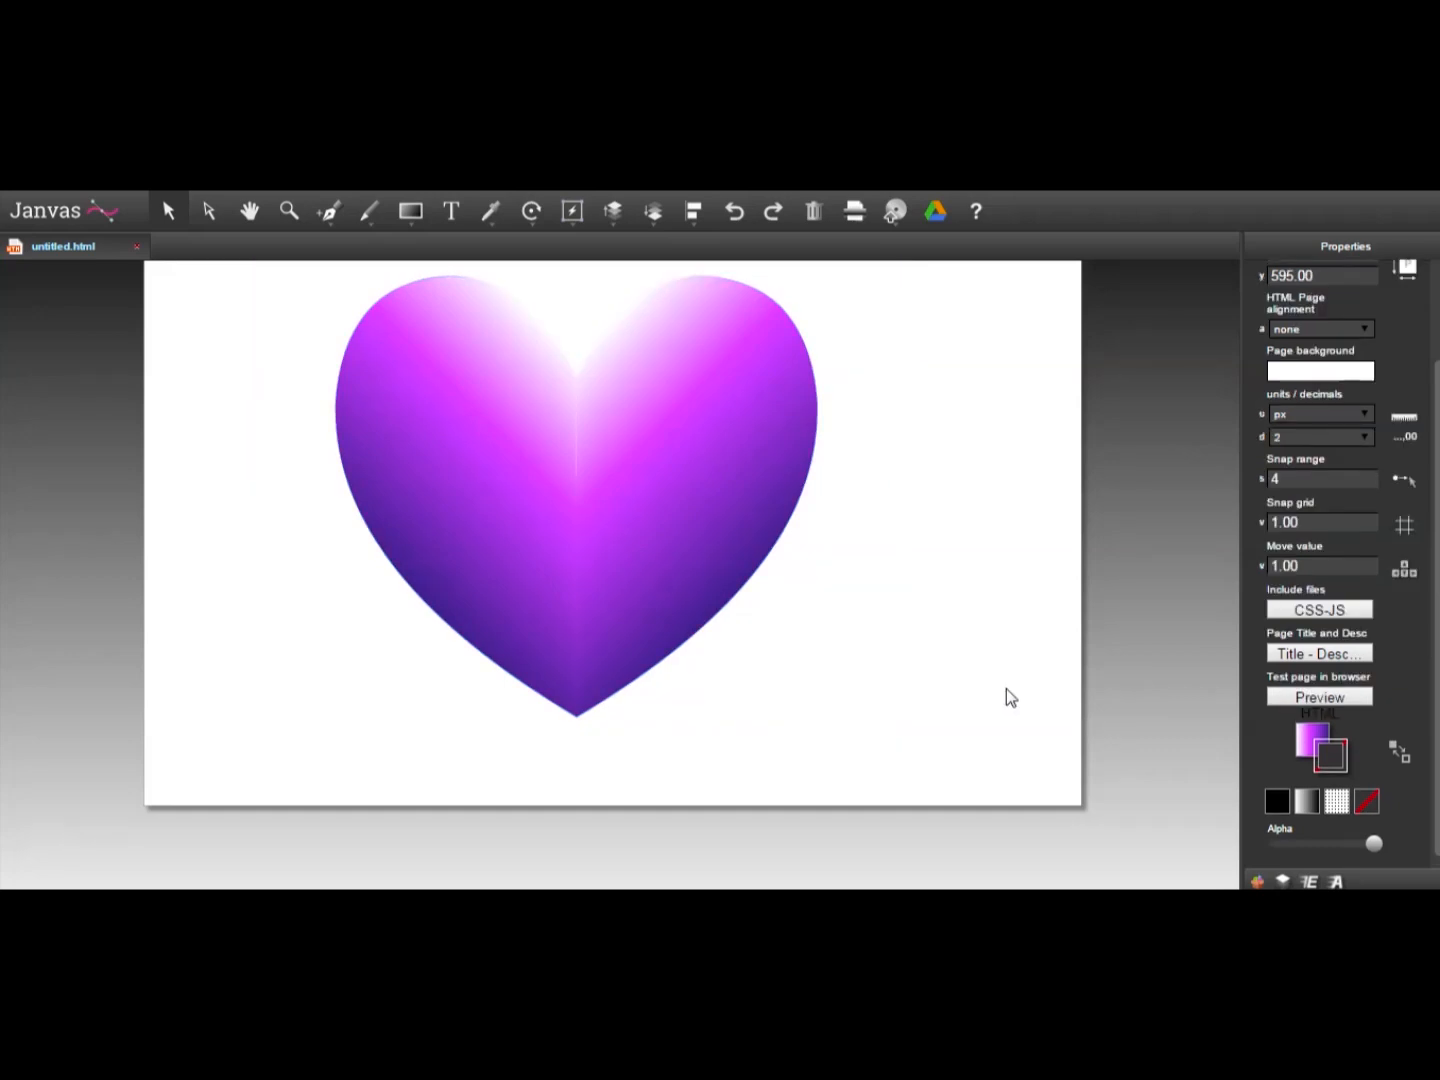
pyautogui.click(251, 212)
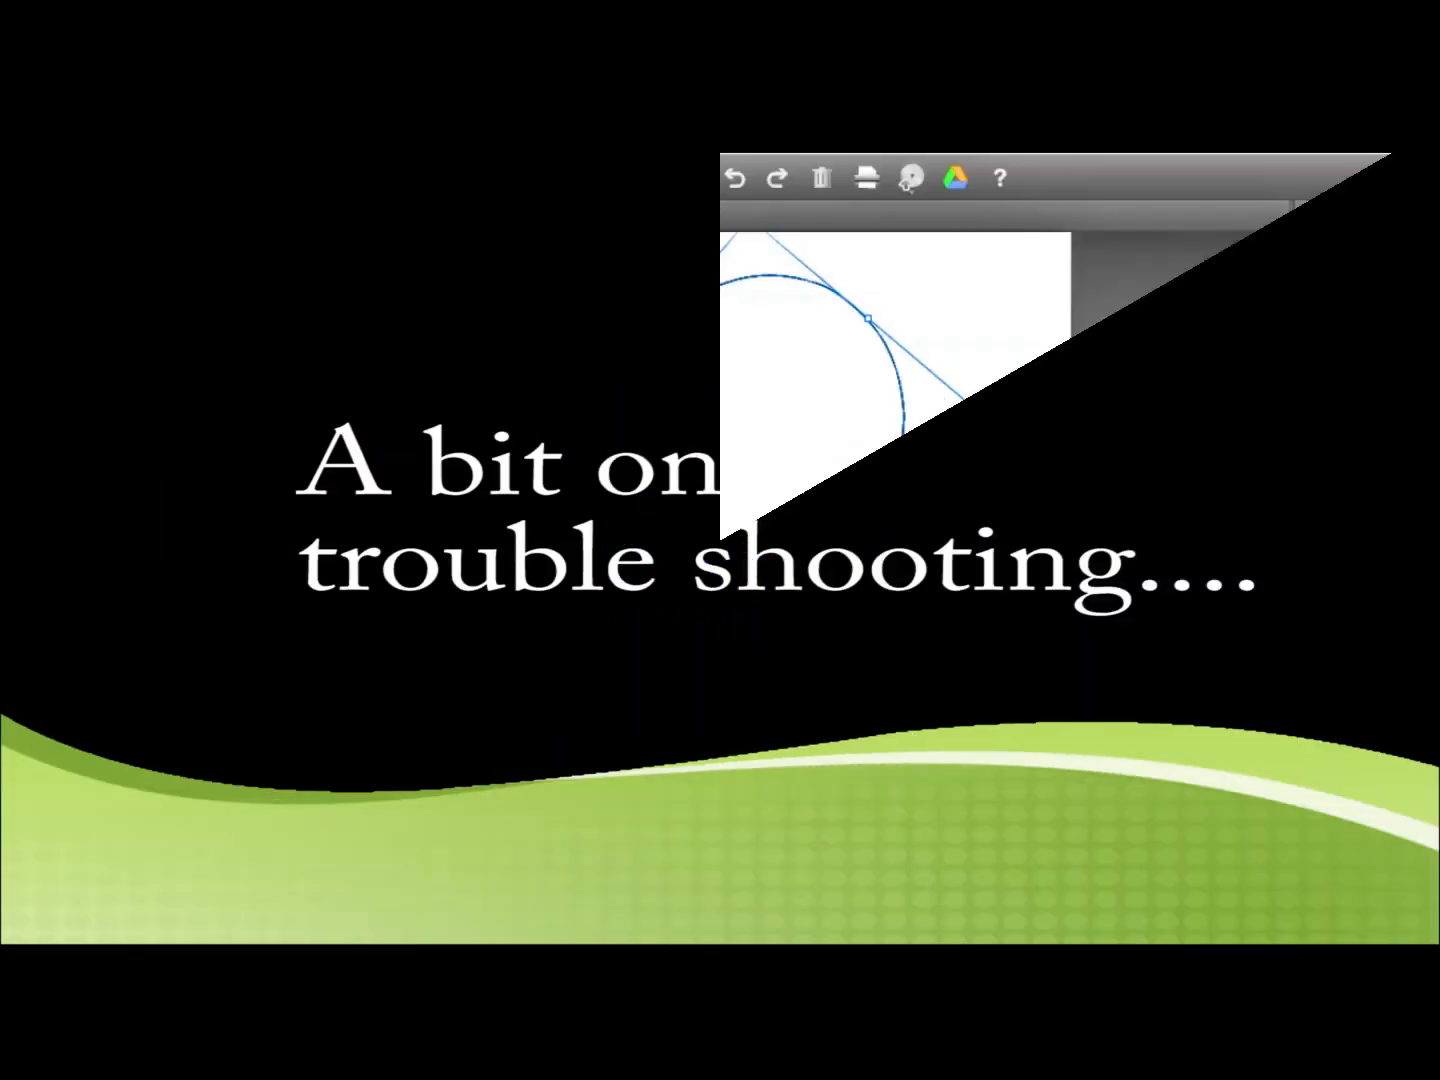
# Step: Shift the right half of the open-bottomed heart sideways until its upper end meets the left half at the notch, and deselect it
pyautogui.moveTo(638, 446); pyautogui.dragTo(584, 453)
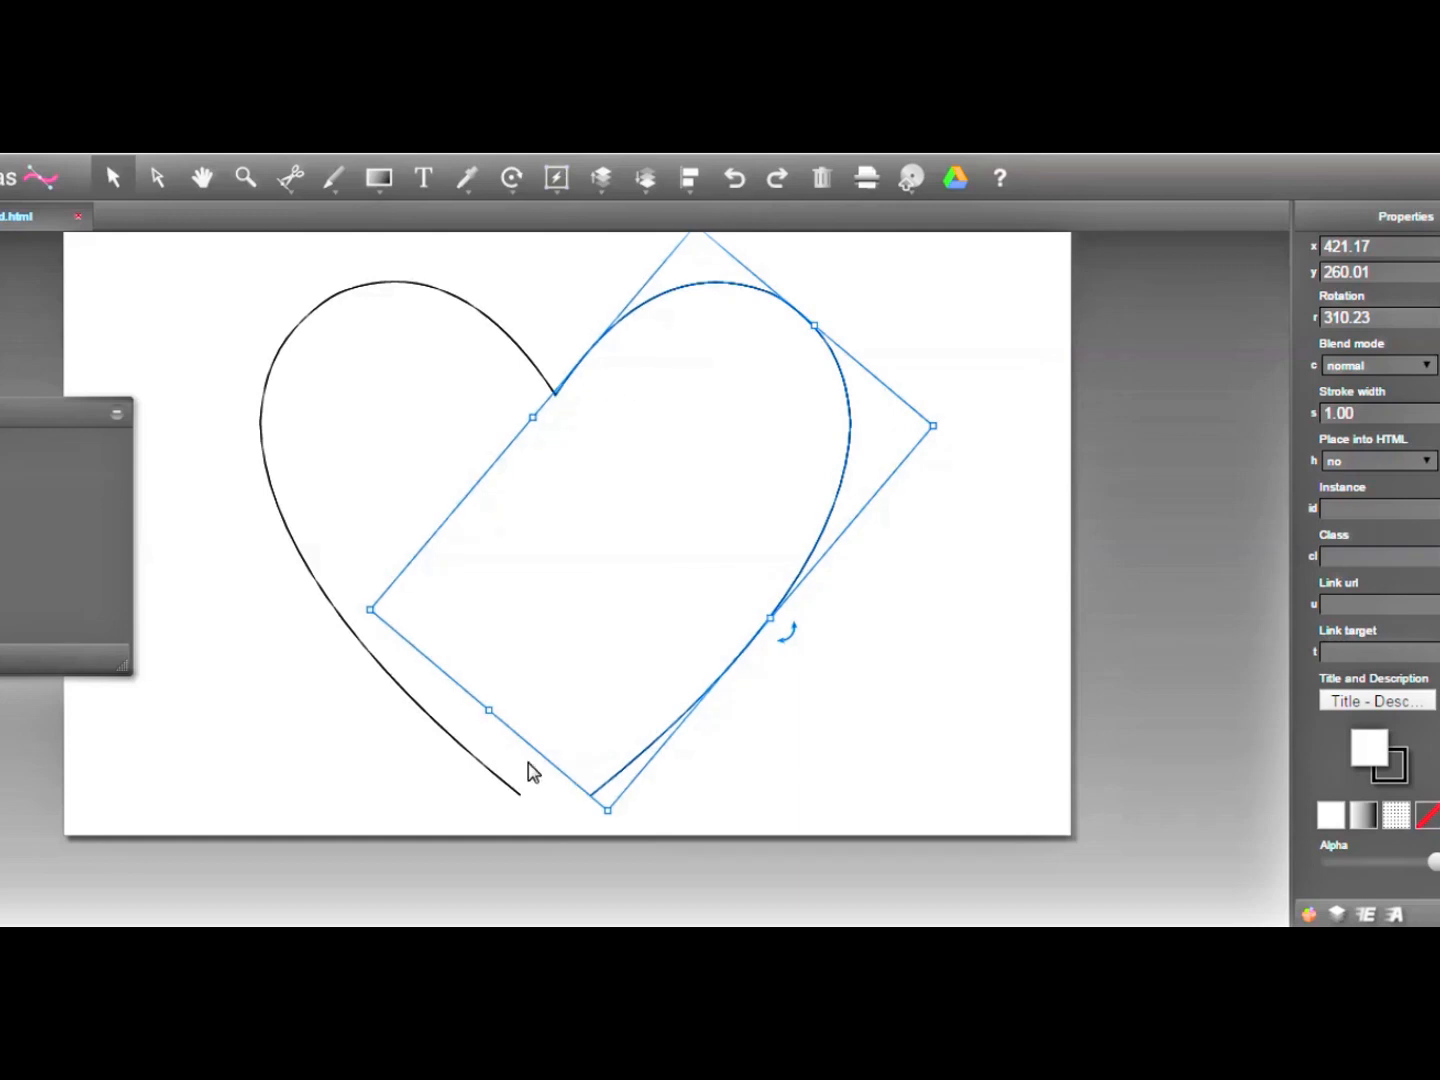
pyautogui.click(461, 809)
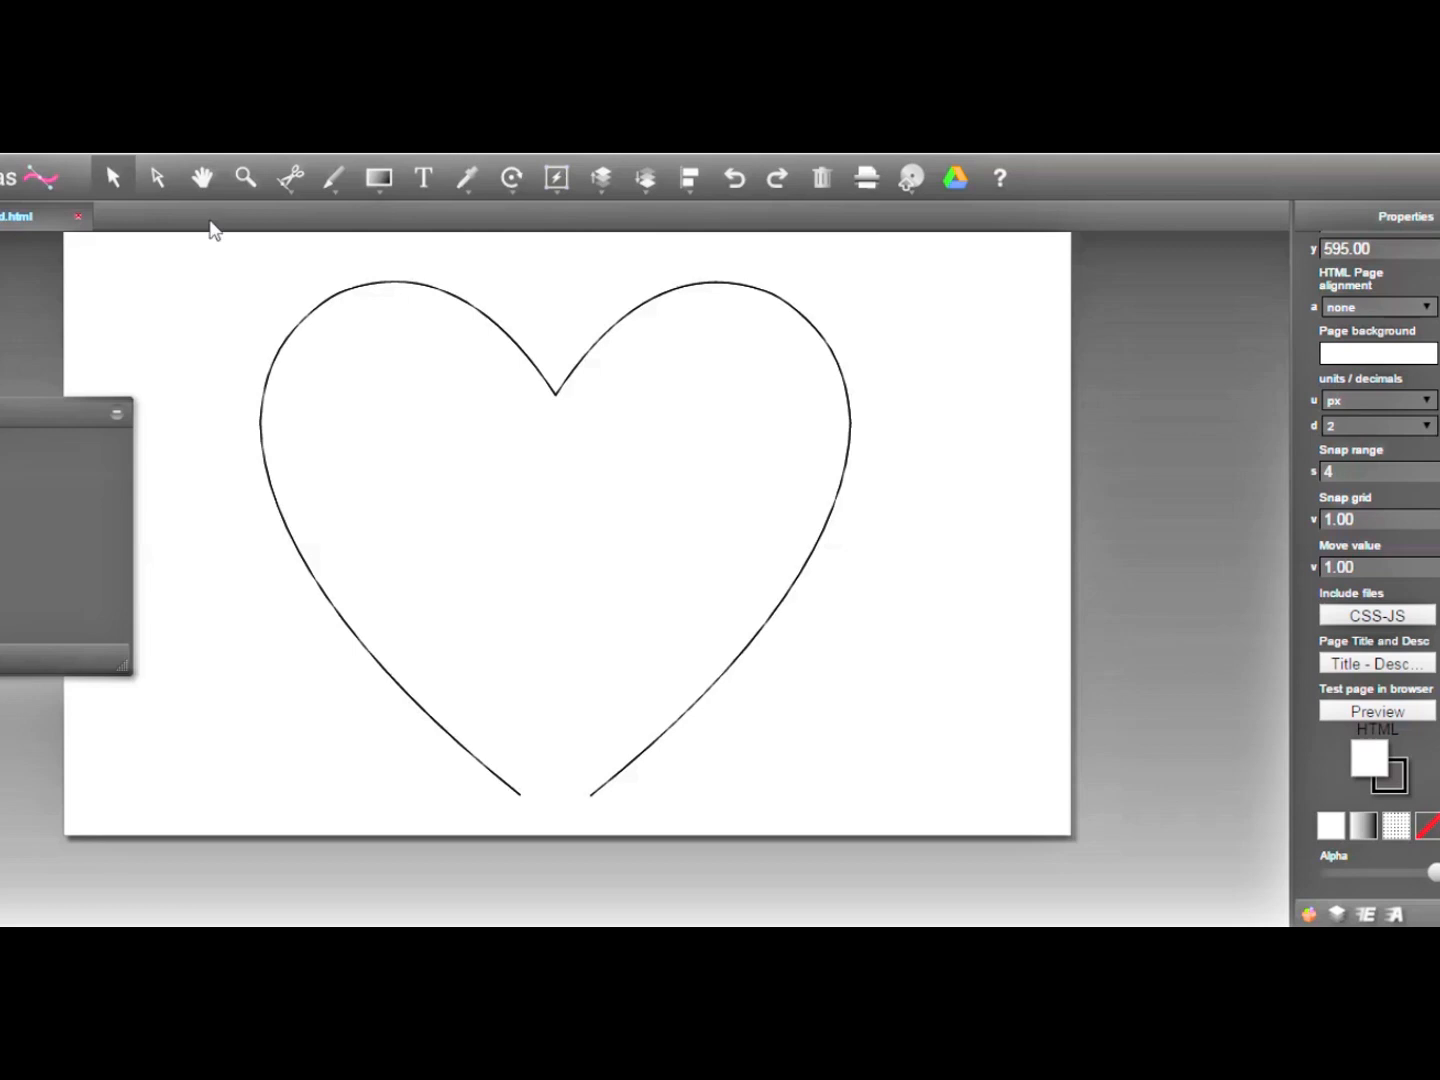
pyautogui.click(244, 180)
pyautogui.click(566, 460)
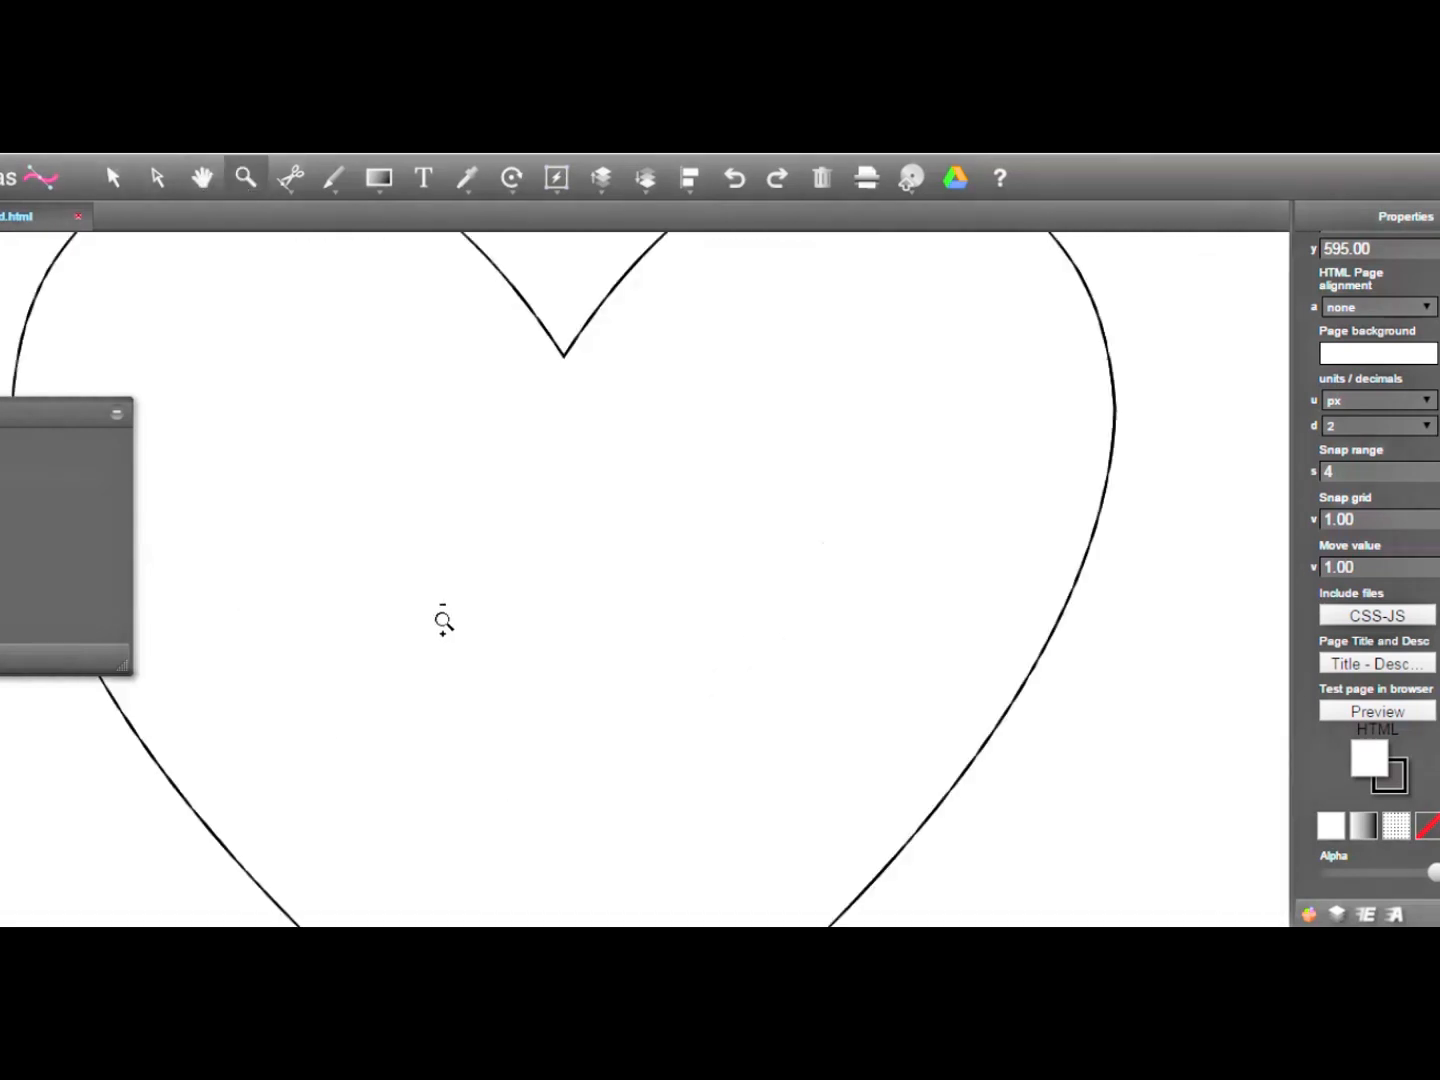
pyautogui.click(615, 418)
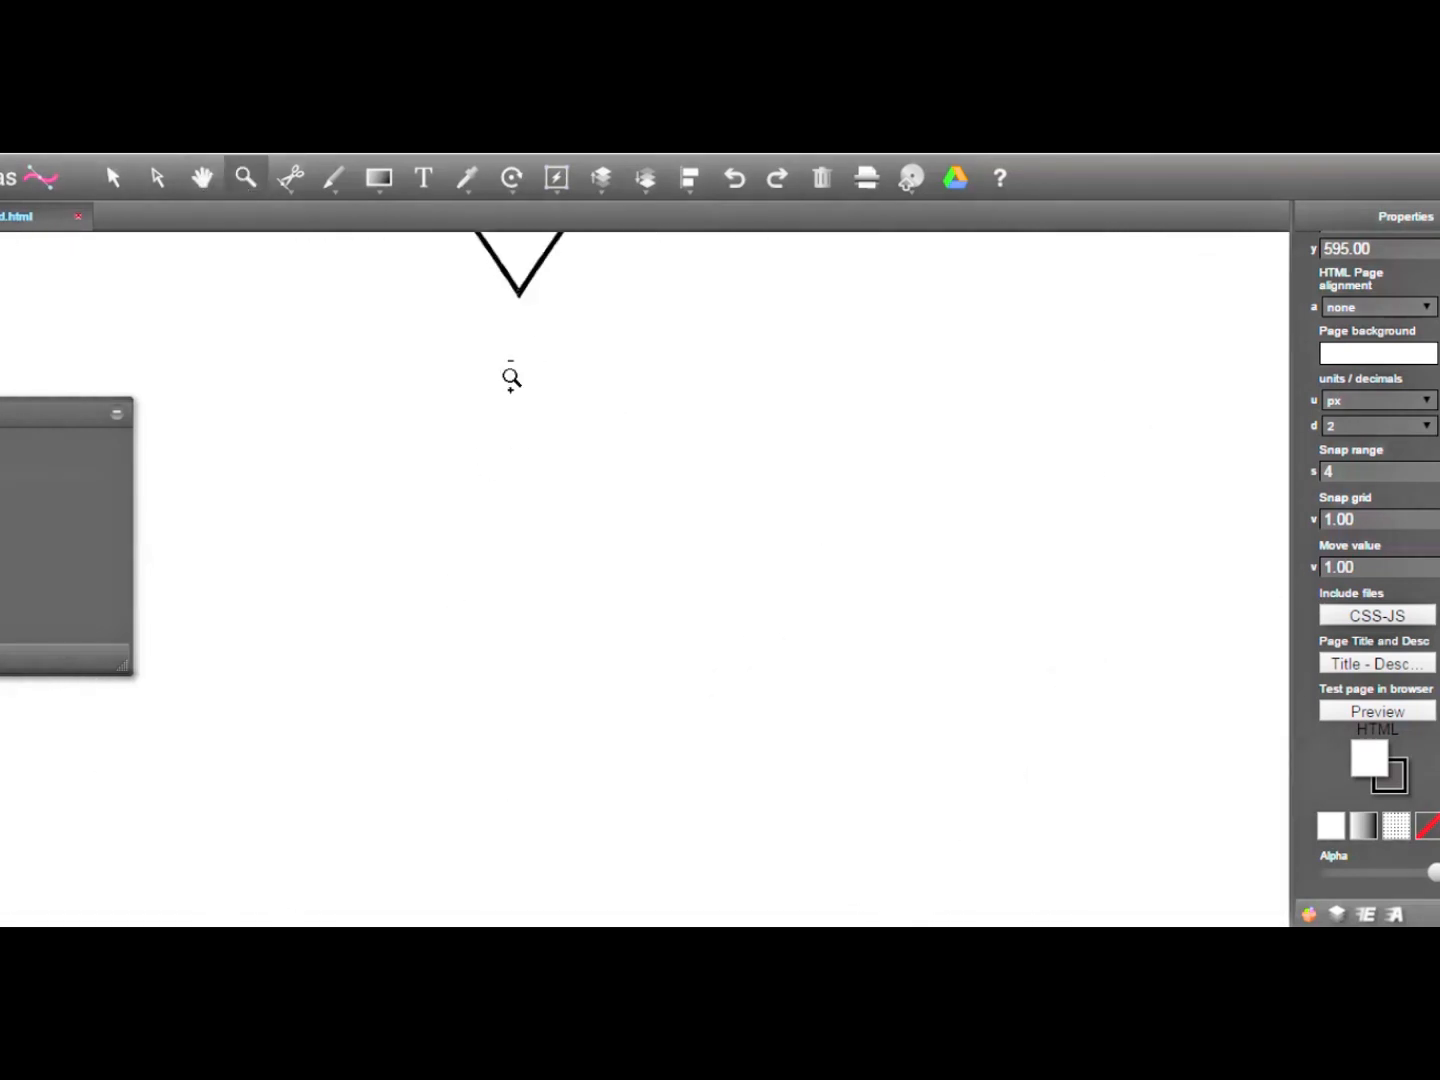
# Step: Join the upper end points of the two heart halves where they meet at the notch
pyautogui.click(470, 512)
pyautogui.click(458, 464)
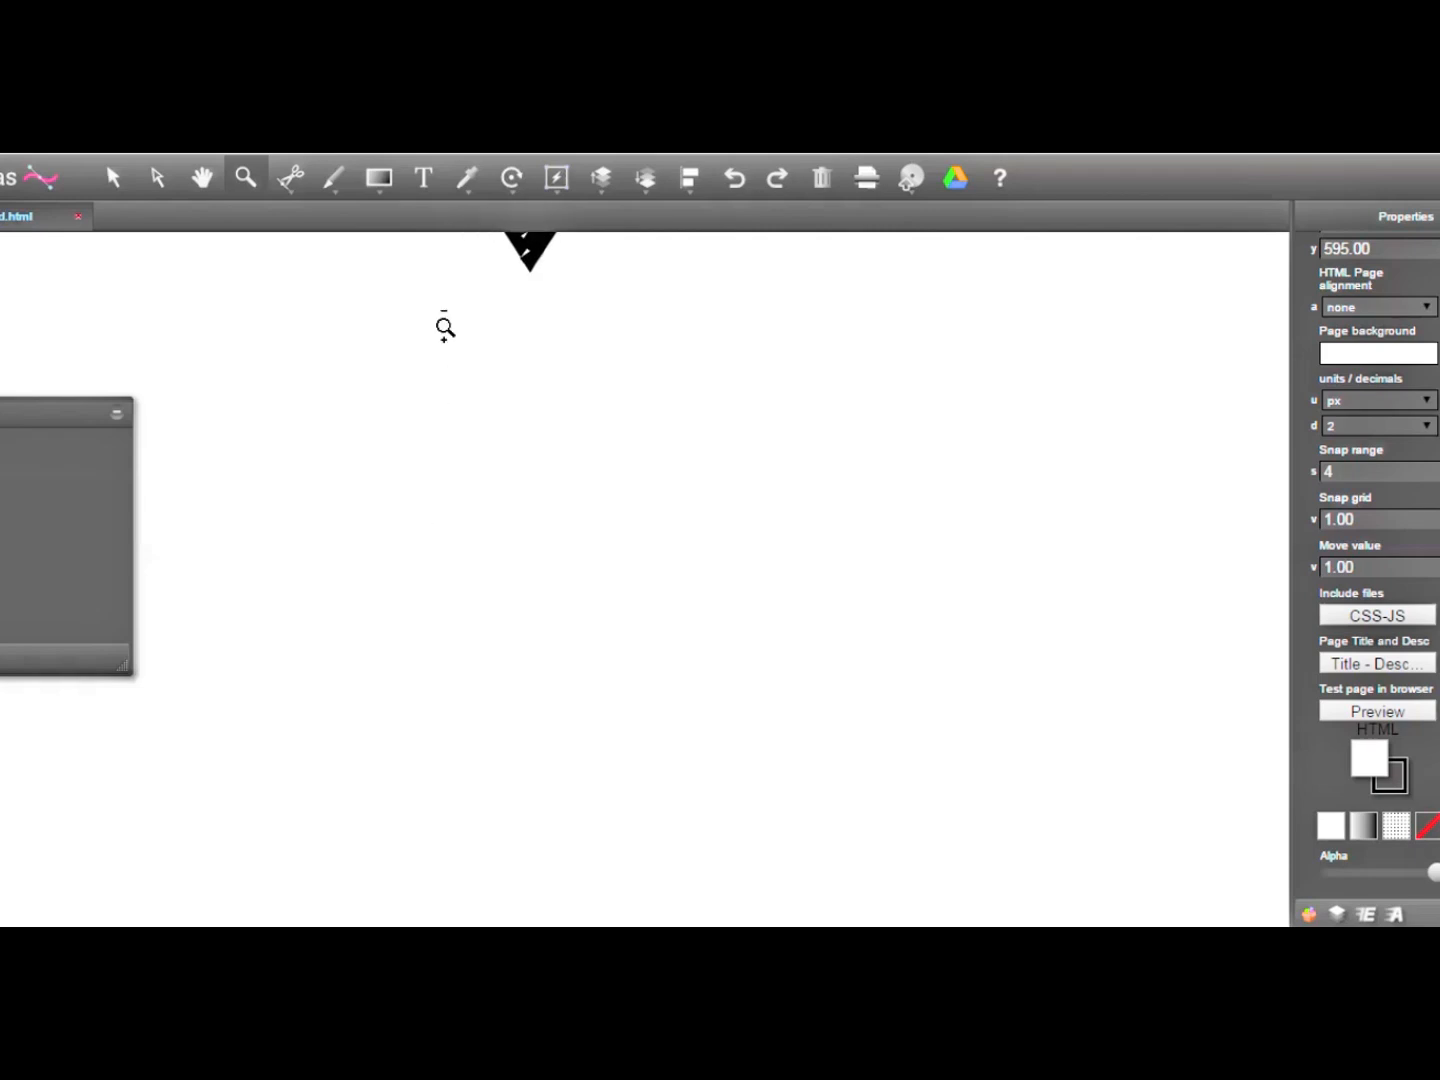
pyautogui.click(210, 182)
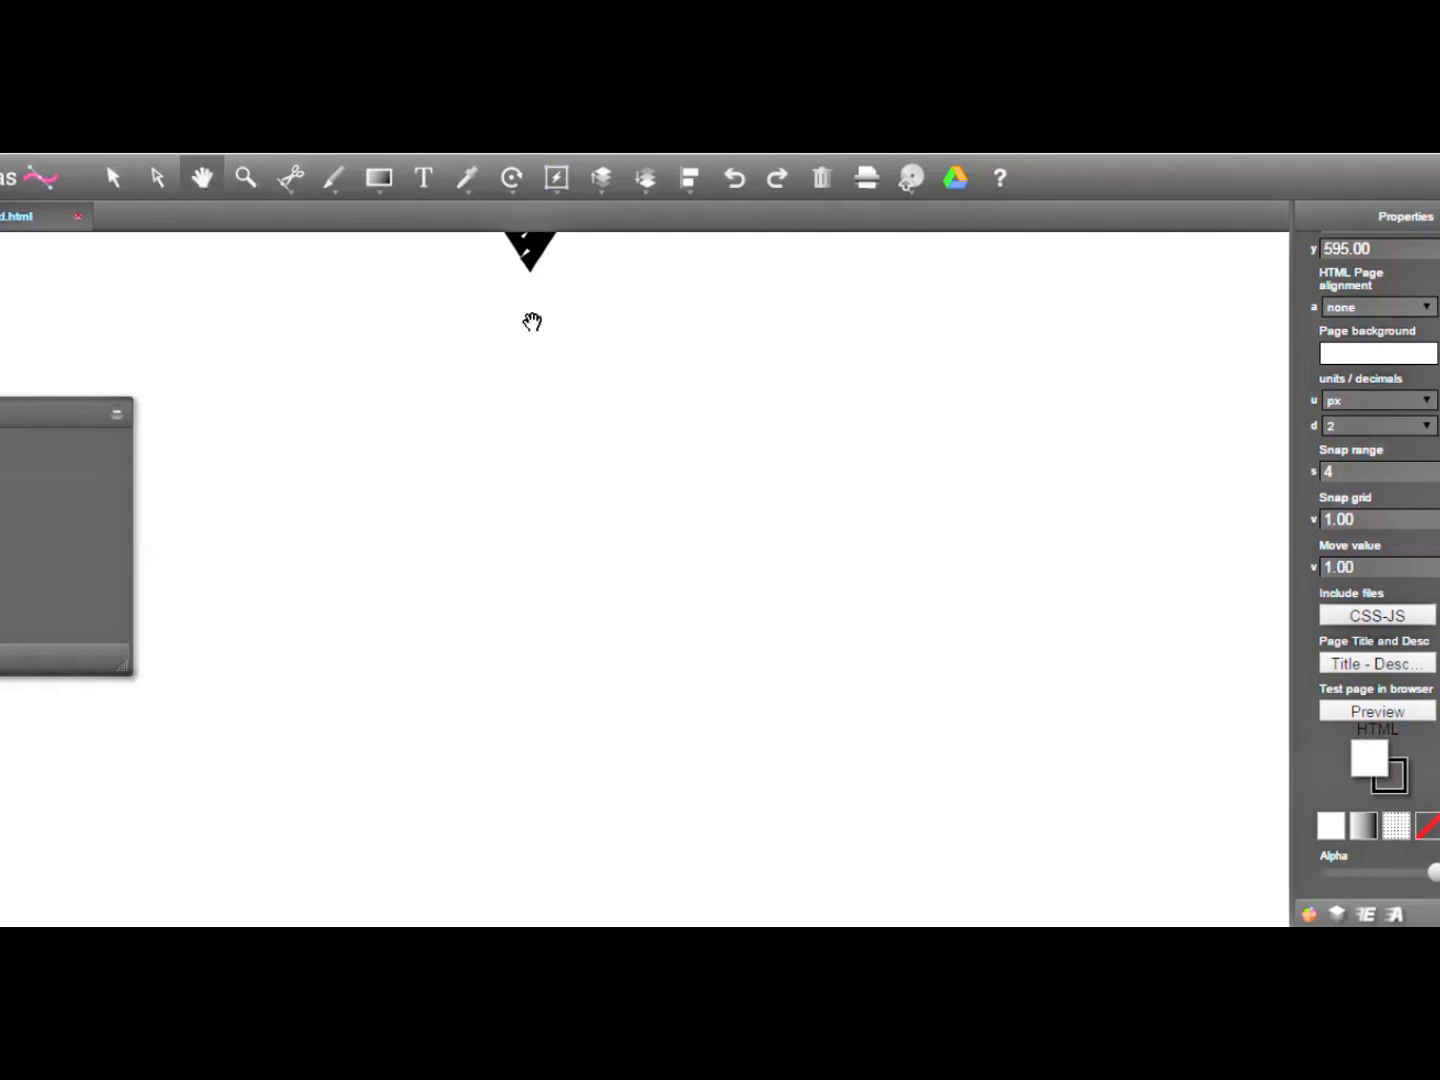
pyautogui.moveTo(533, 320); pyautogui.dragTo(490, 482)
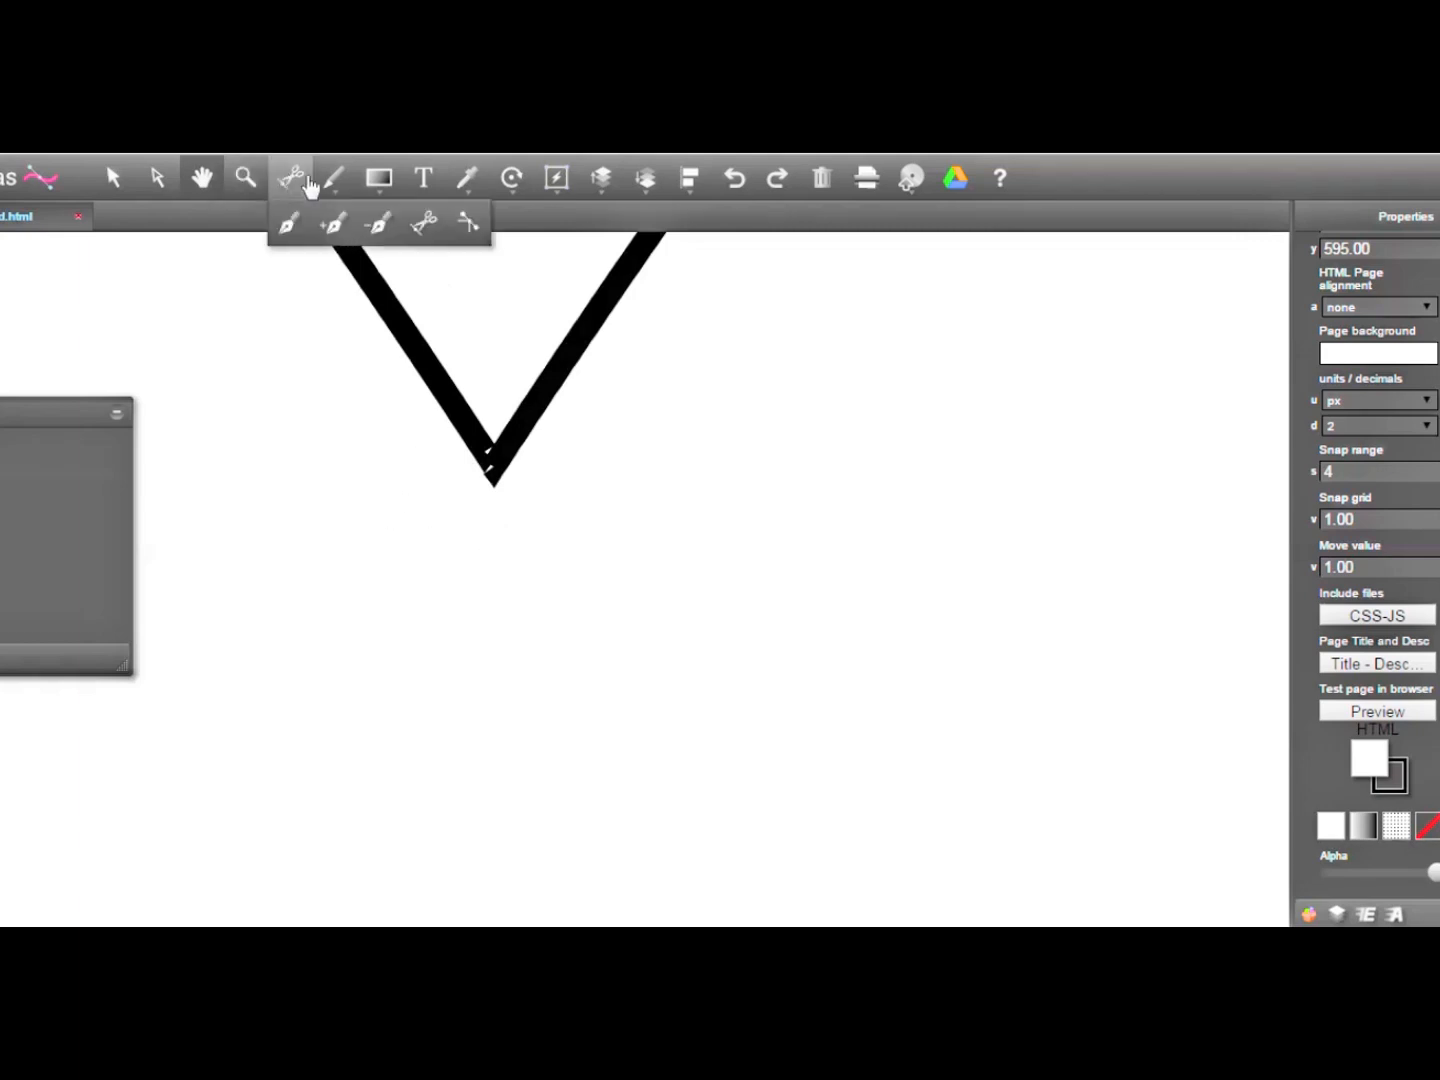
pyautogui.click(158, 183)
pyautogui.click(489, 453)
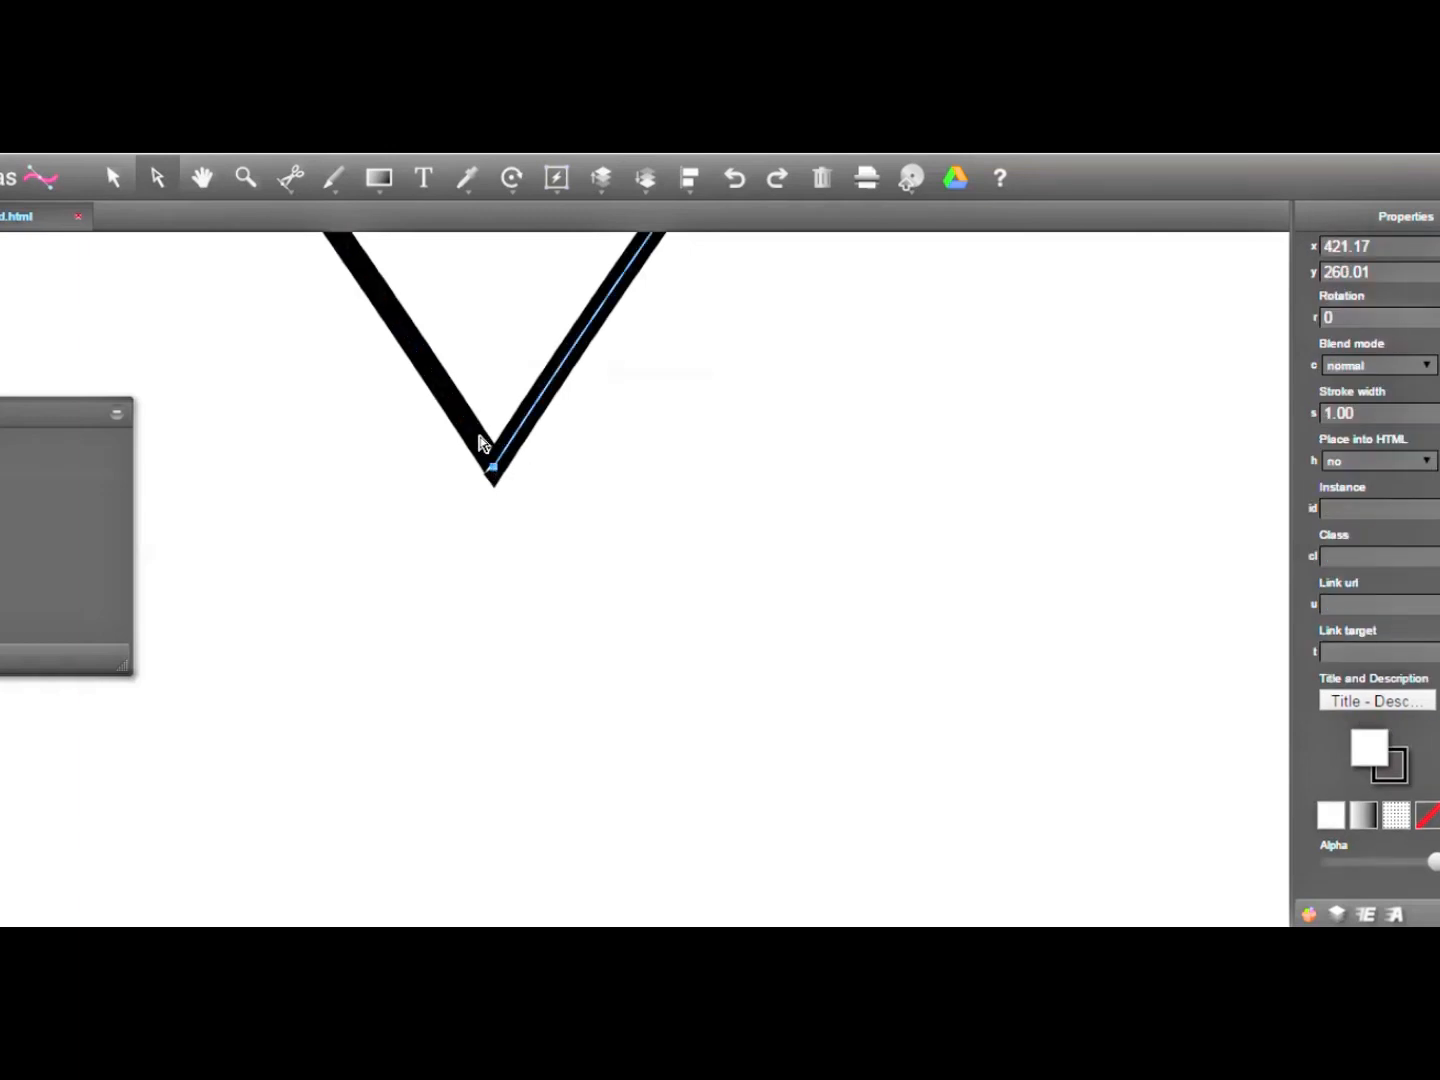
pyautogui.click(558, 185)
# Step: Add an anchor point on each side of the notch, just above the joined points
pyautogui.click(291, 178)
pyautogui.click(334, 224)
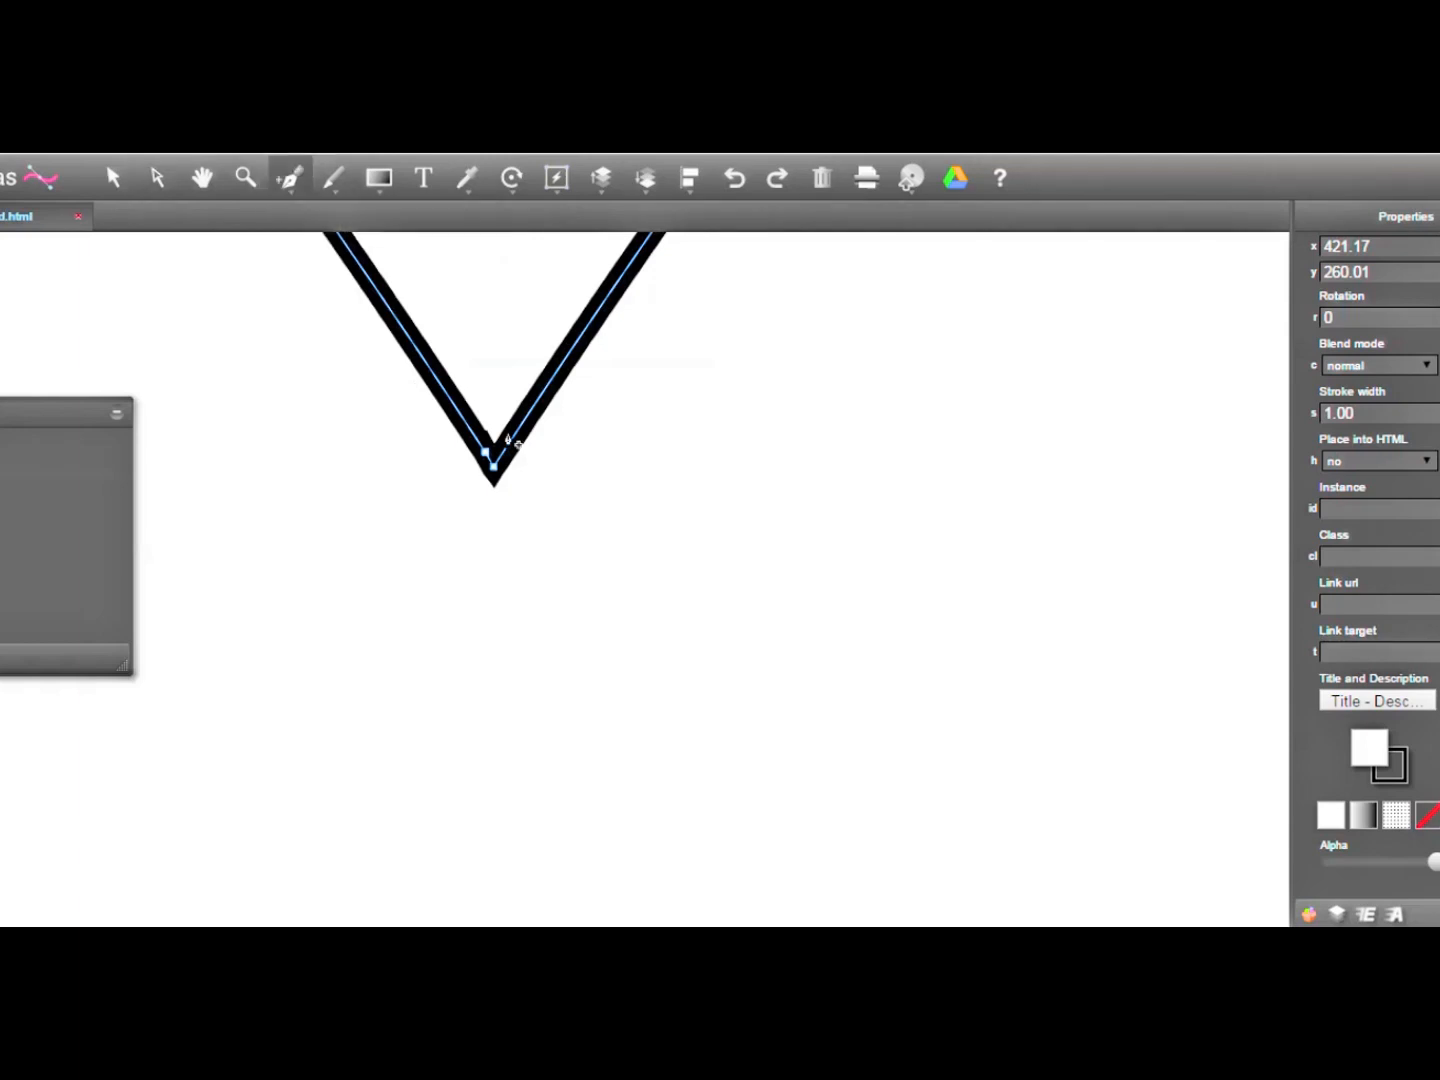
pyautogui.click(294, 182)
pyautogui.click(379, 224)
pyautogui.click(289, 179)
pyautogui.click(336, 240)
pyautogui.click(289, 179)
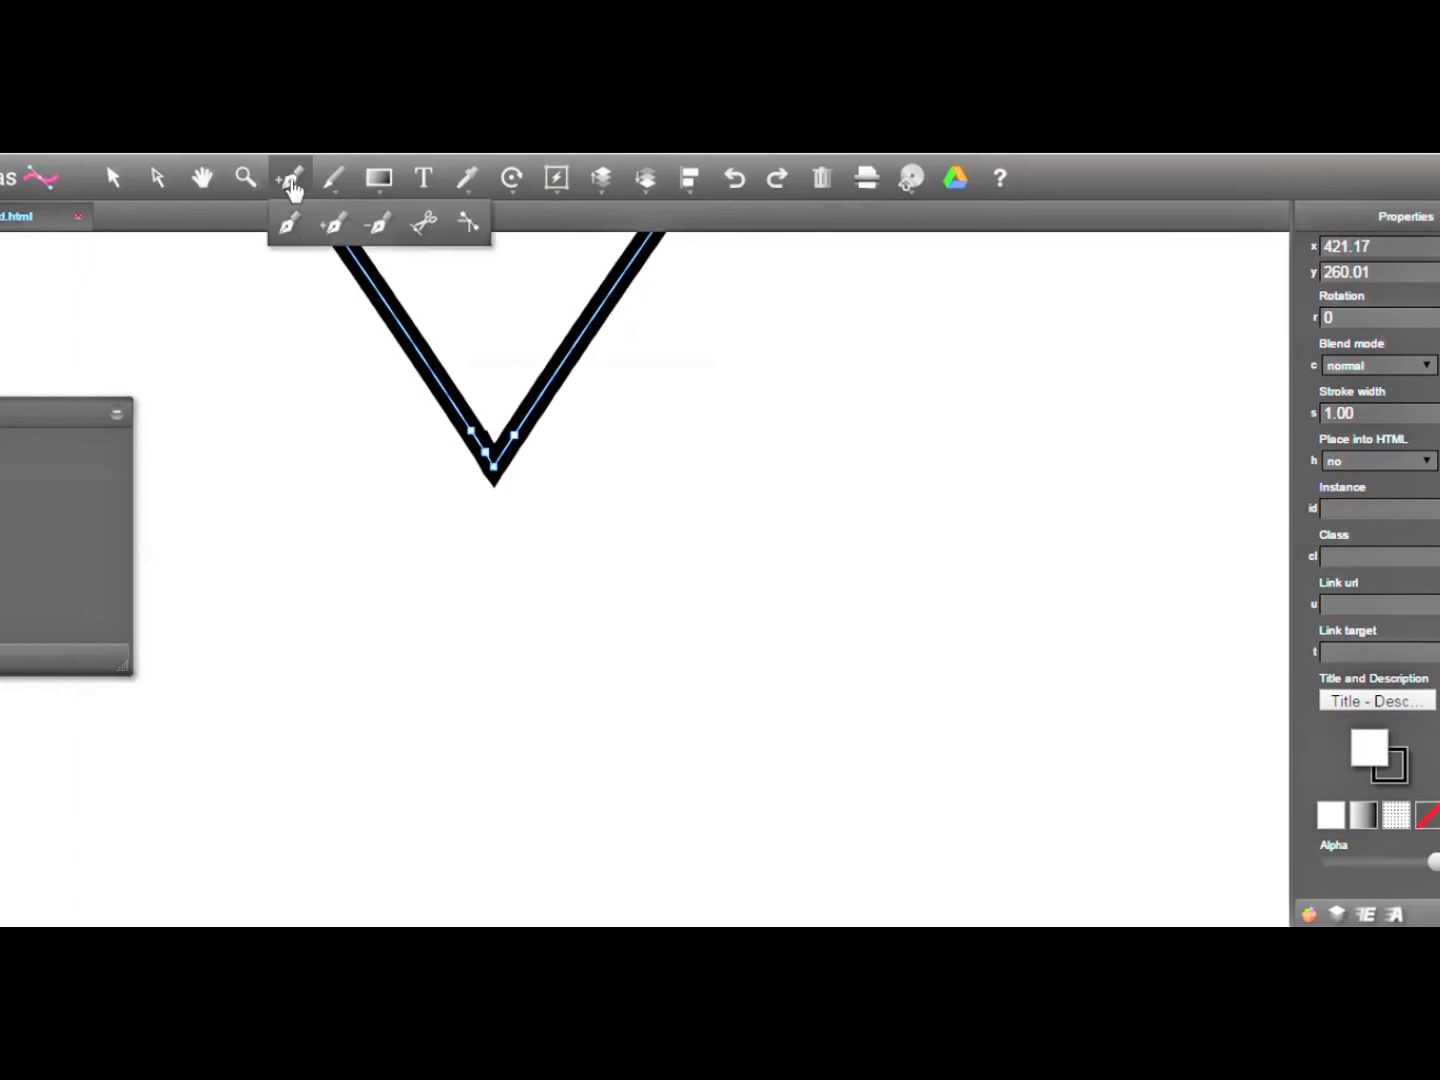
# Step: Delete the joined anchor points at the tip of the notch, keeping the two added points beside it
pyautogui.click(375, 229)
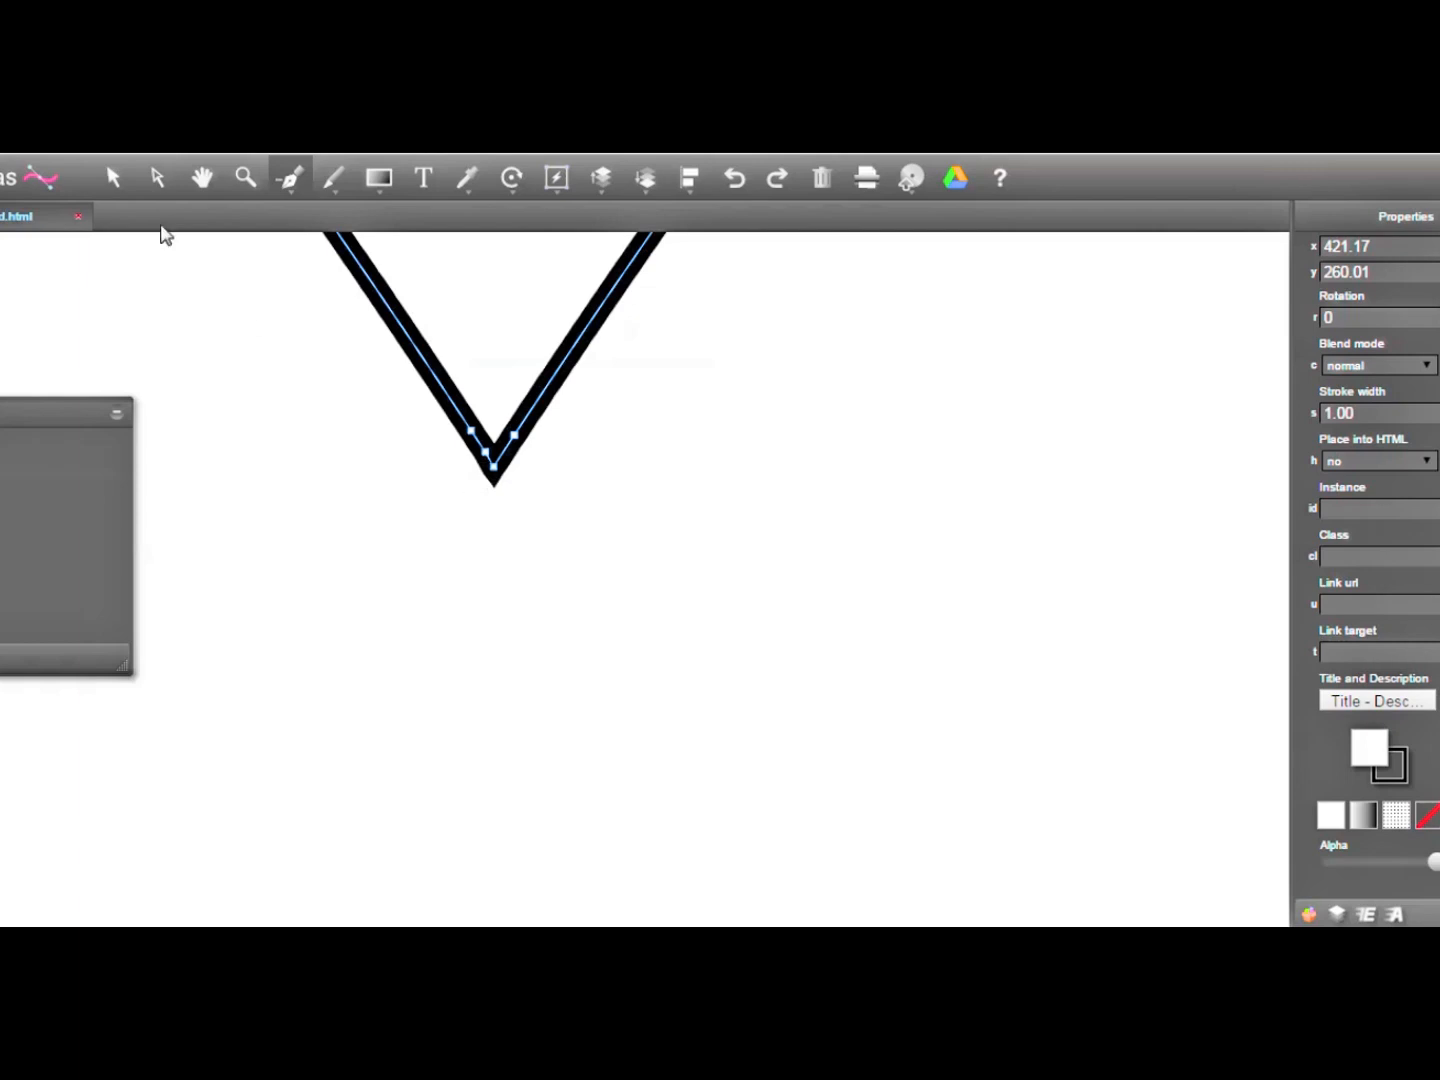
pyautogui.click(113, 178)
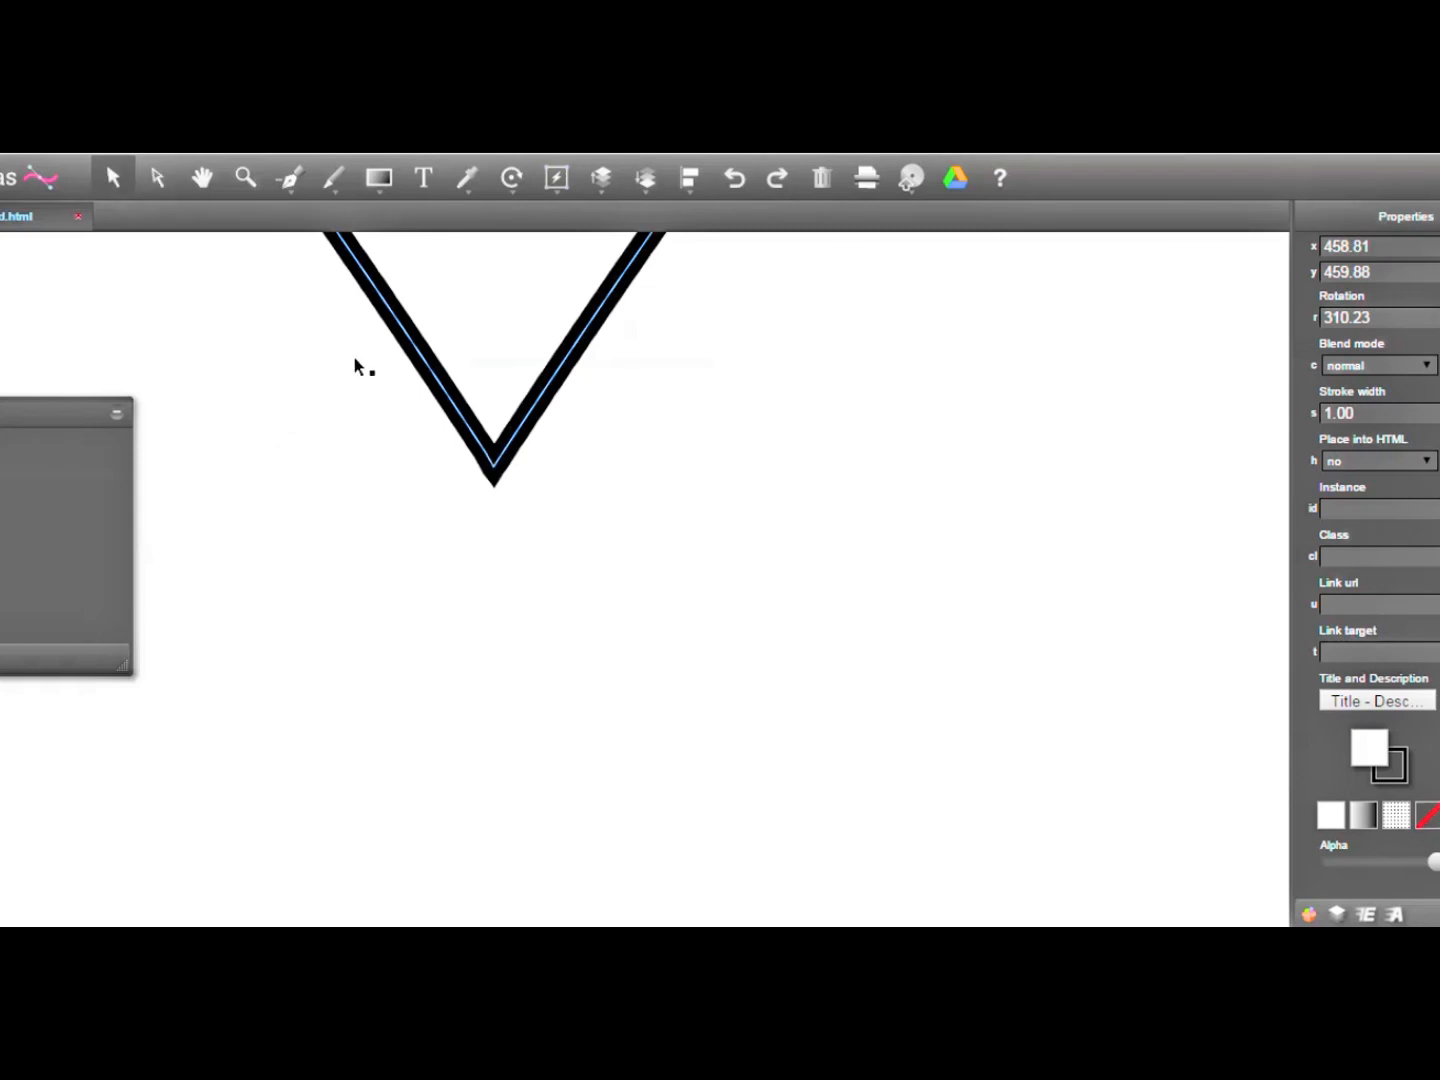
pyautogui.click(158, 181)
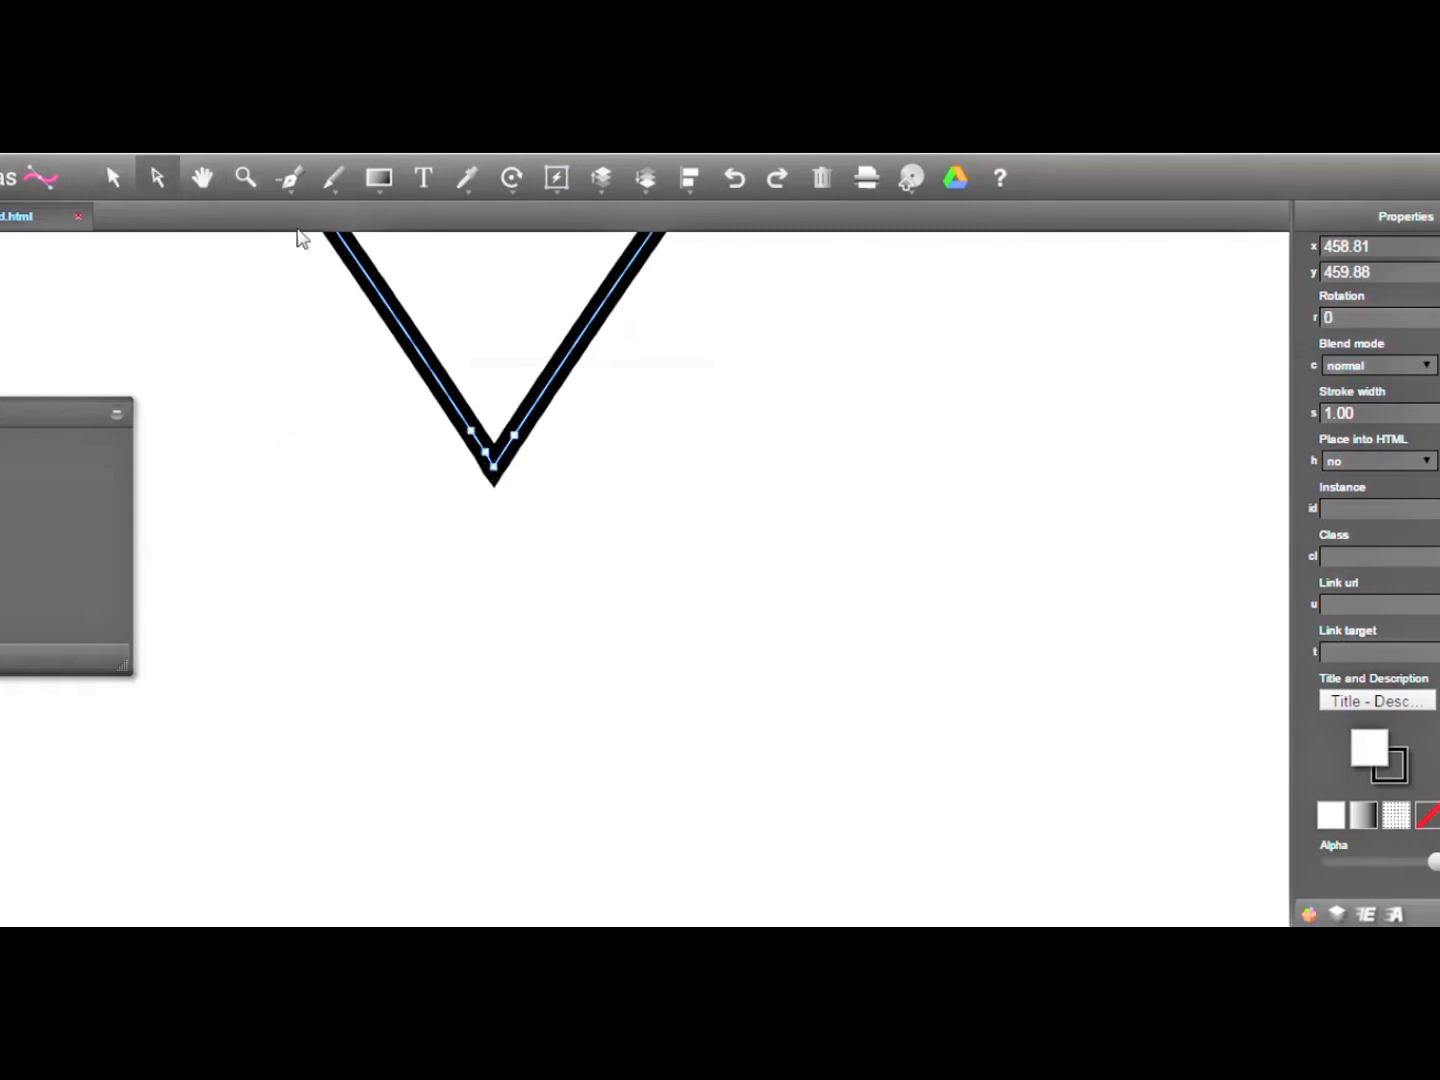
pyautogui.click(289, 177)
pyautogui.click(294, 216)
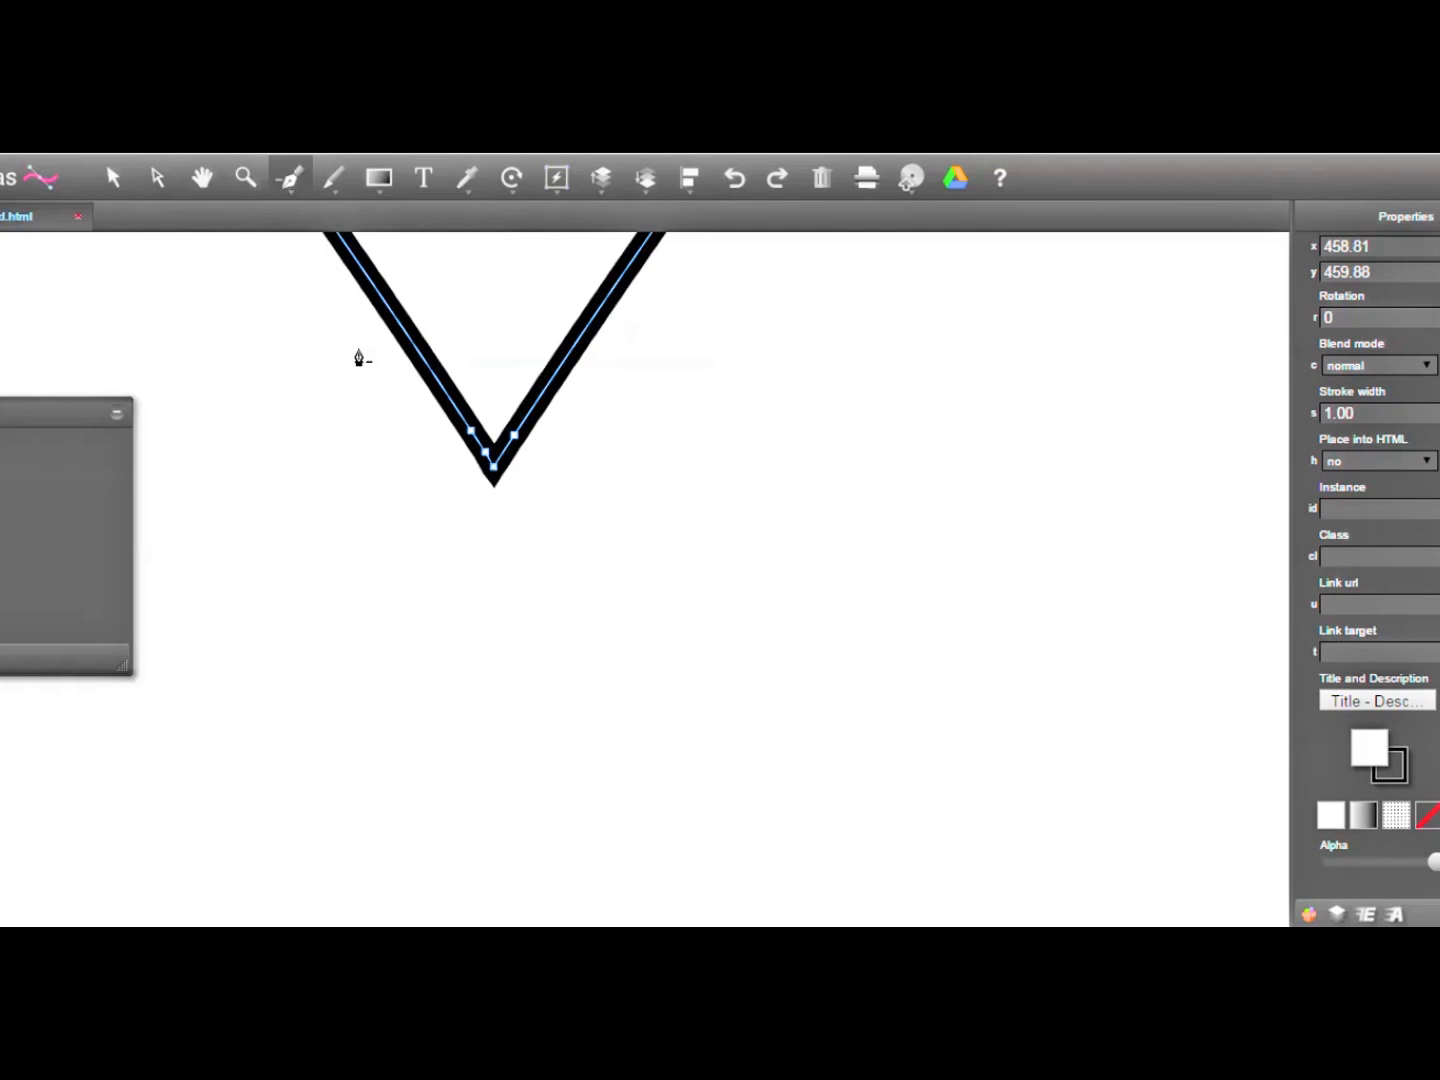
pyautogui.click(493, 470)
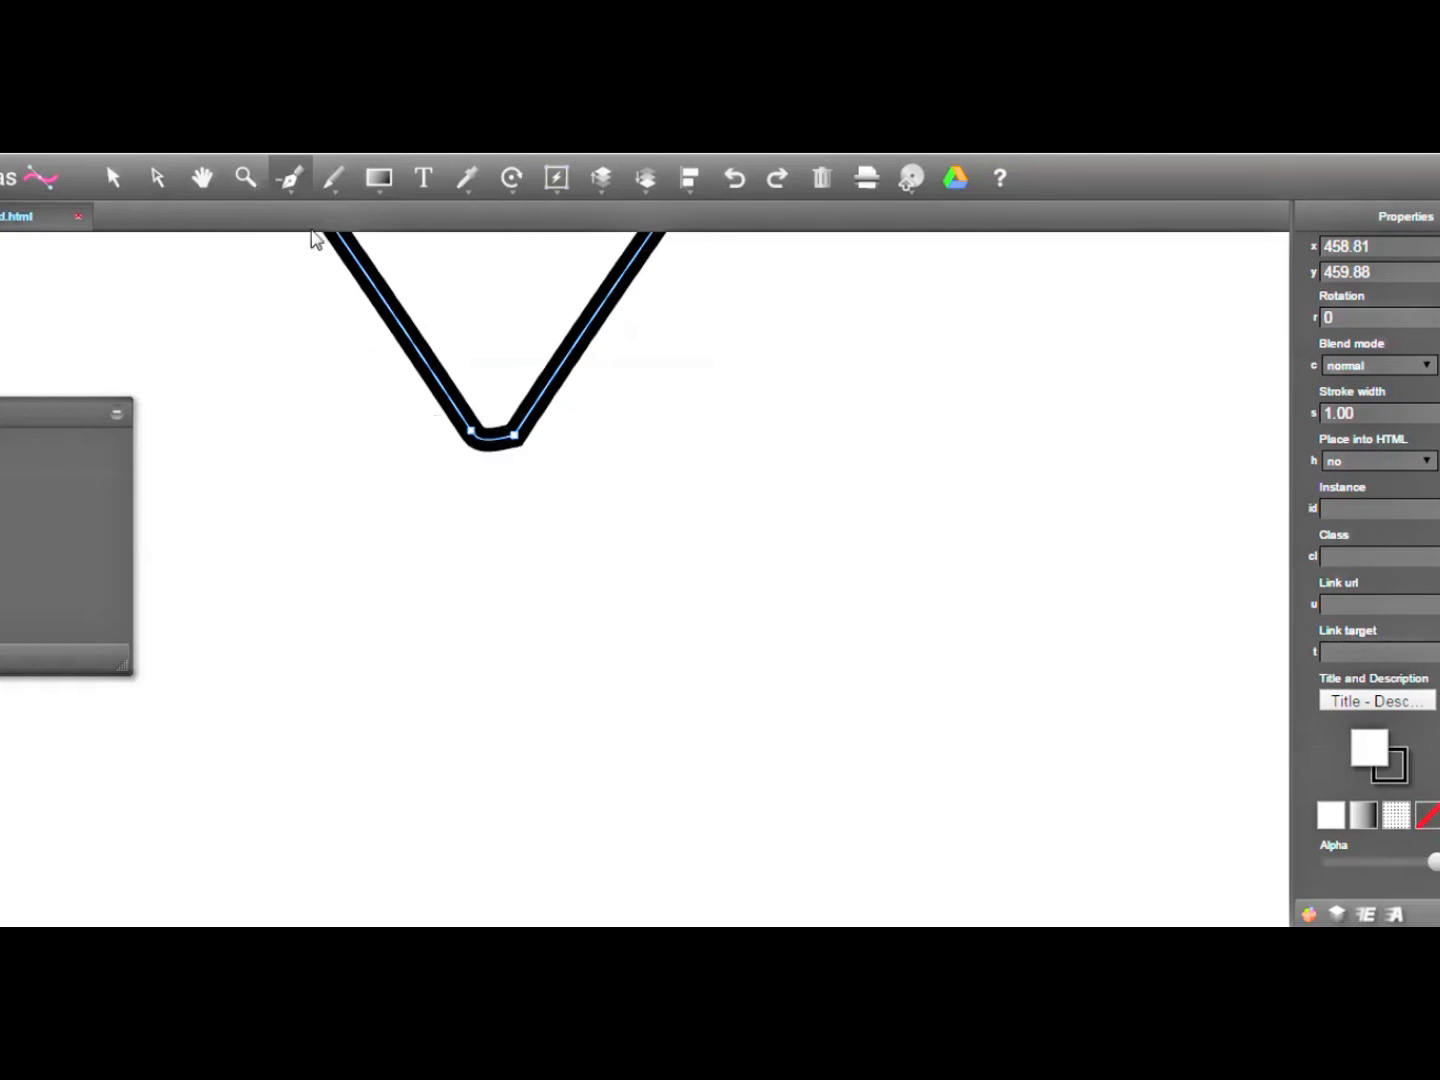
# Step: Add an anchor point at the middle of the rounded notch and one further up each side
pyautogui.click(289, 195)
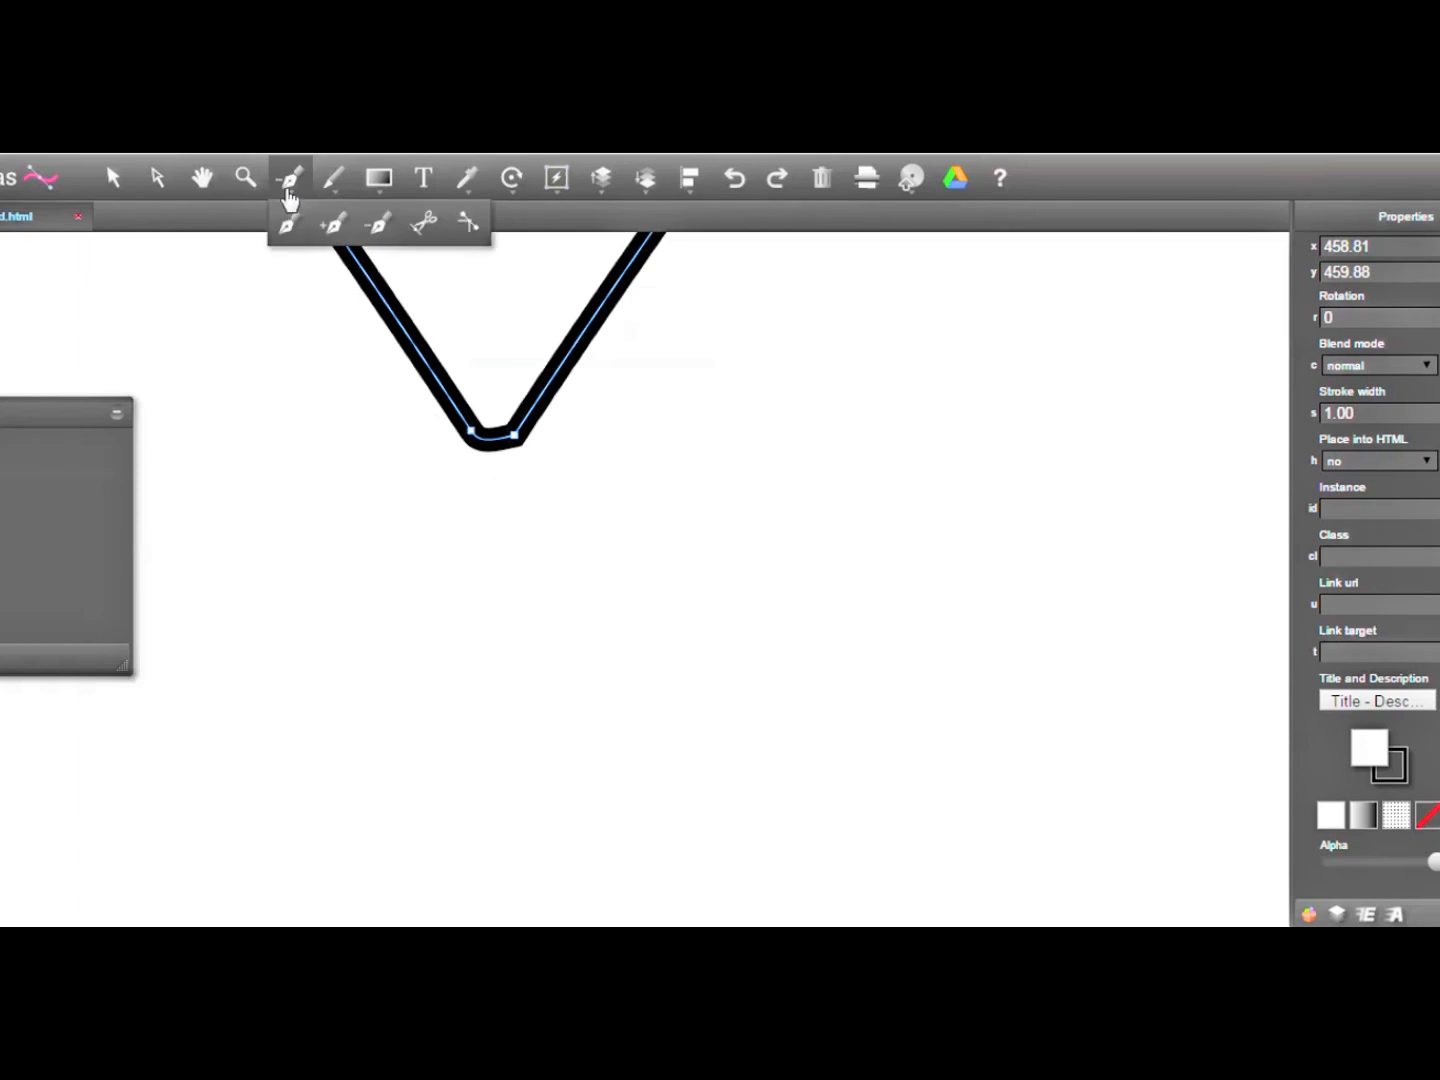
pyautogui.click(333, 223)
pyautogui.click(494, 440)
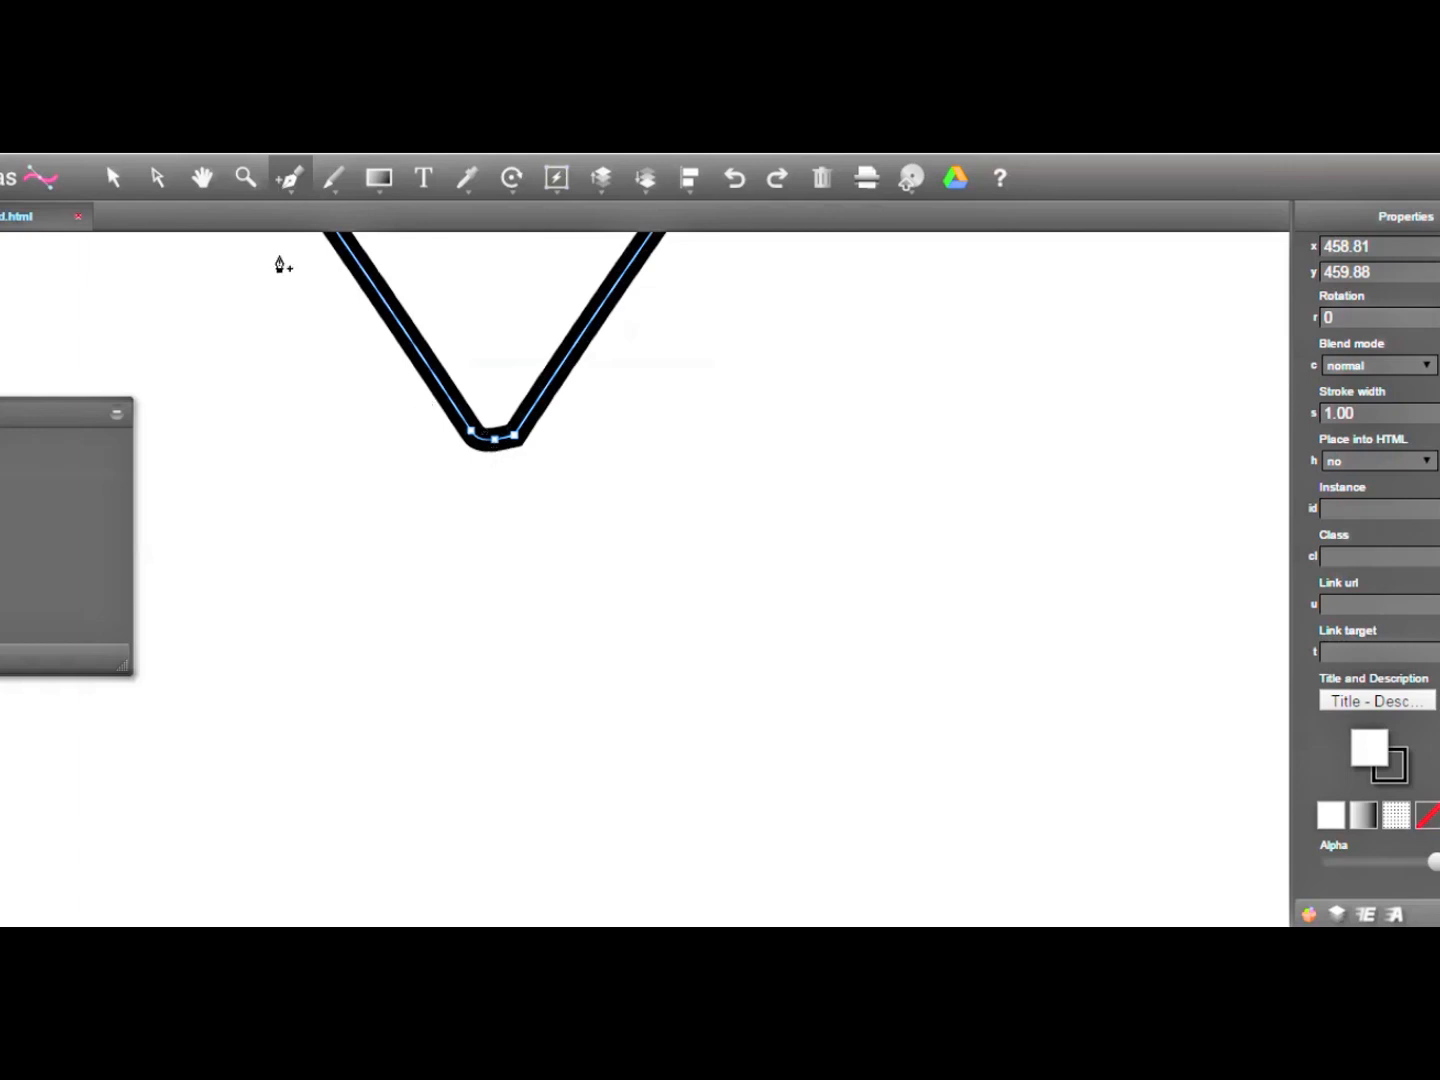
pyautogui.click(289, 182)
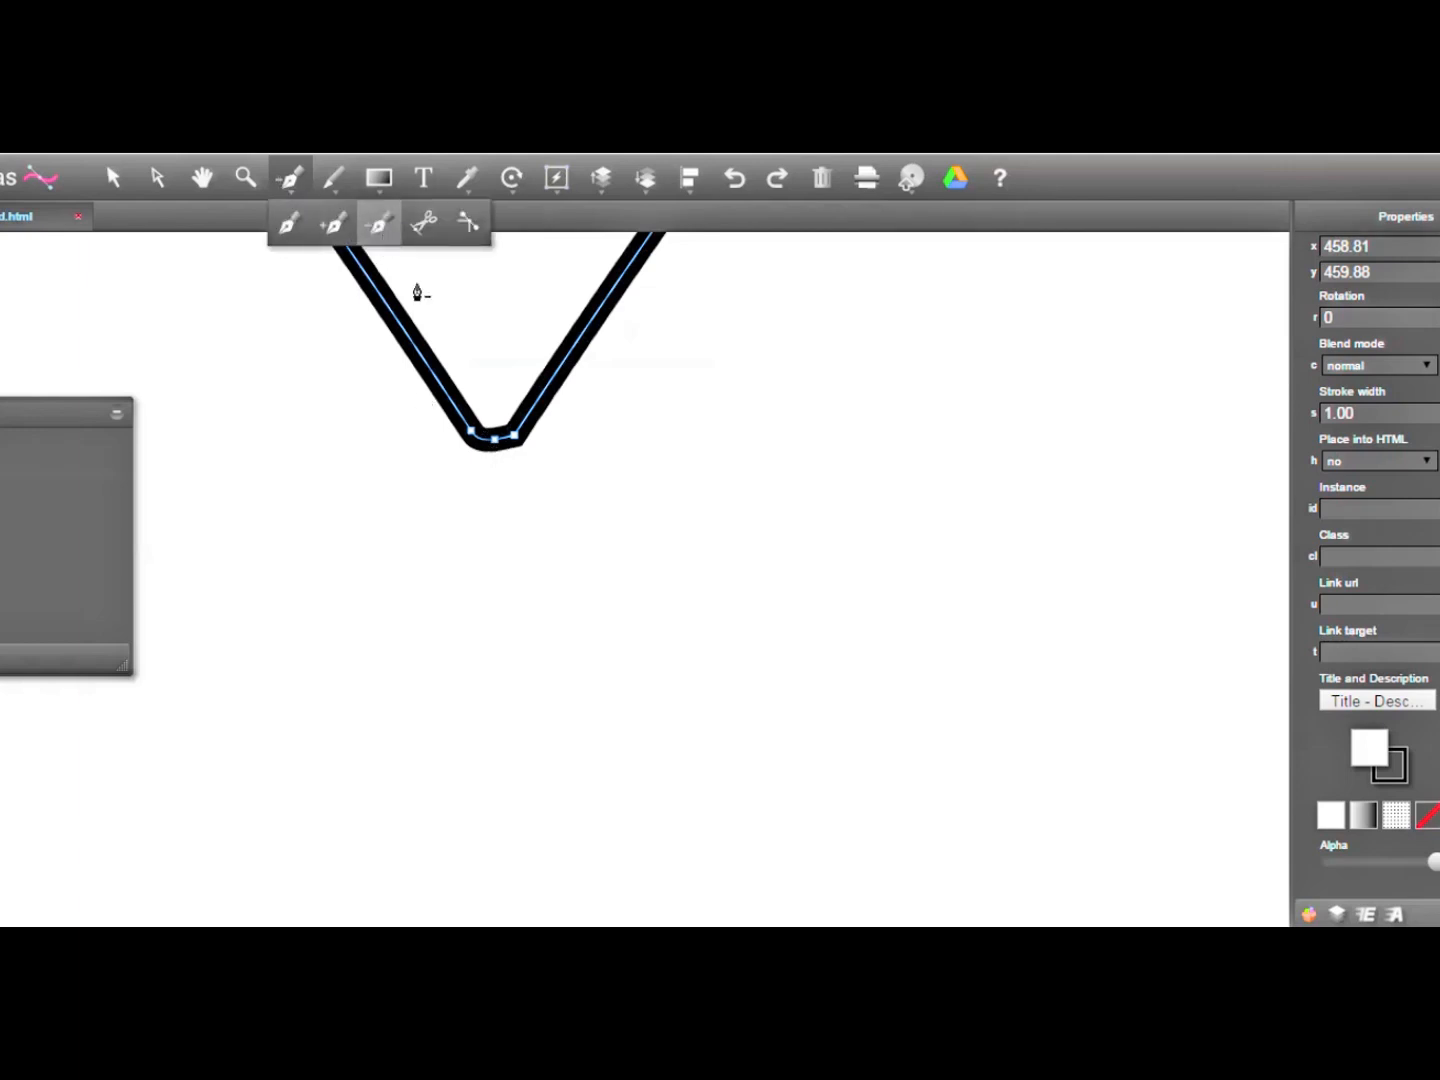
pyautogui.click(290, 185)
pyautogui.click(333, 224)
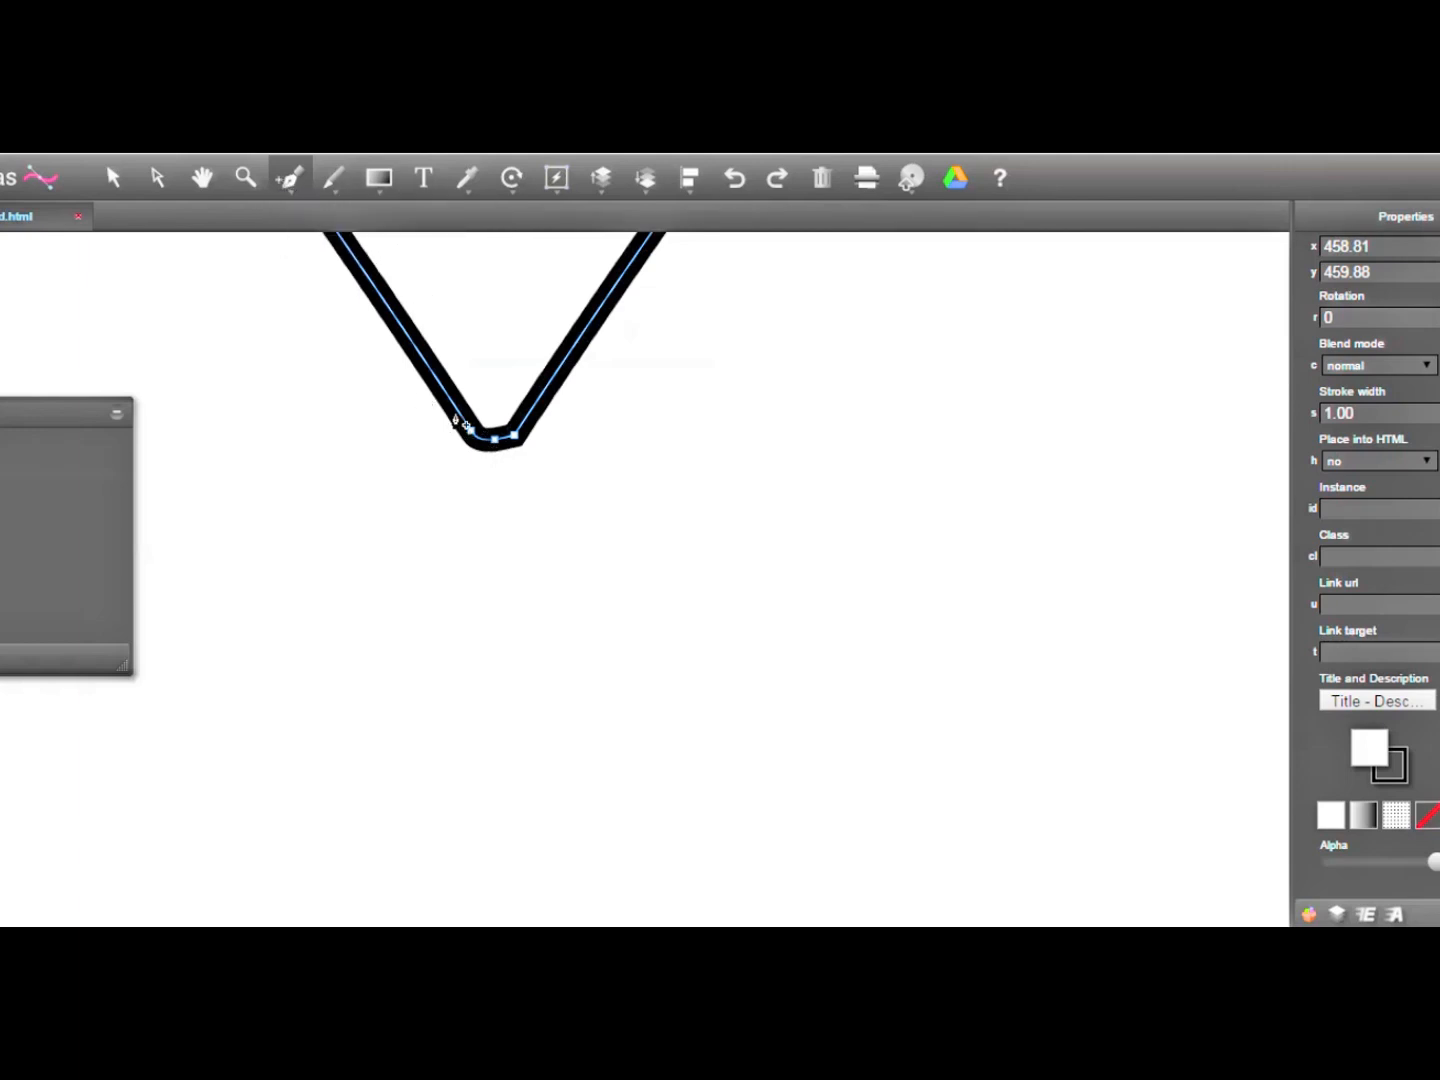
pyautogui.click(456, 409)
# Step: Delete the two anchor points directly beside the notch's middle point
pyautogui.click(290, 180)
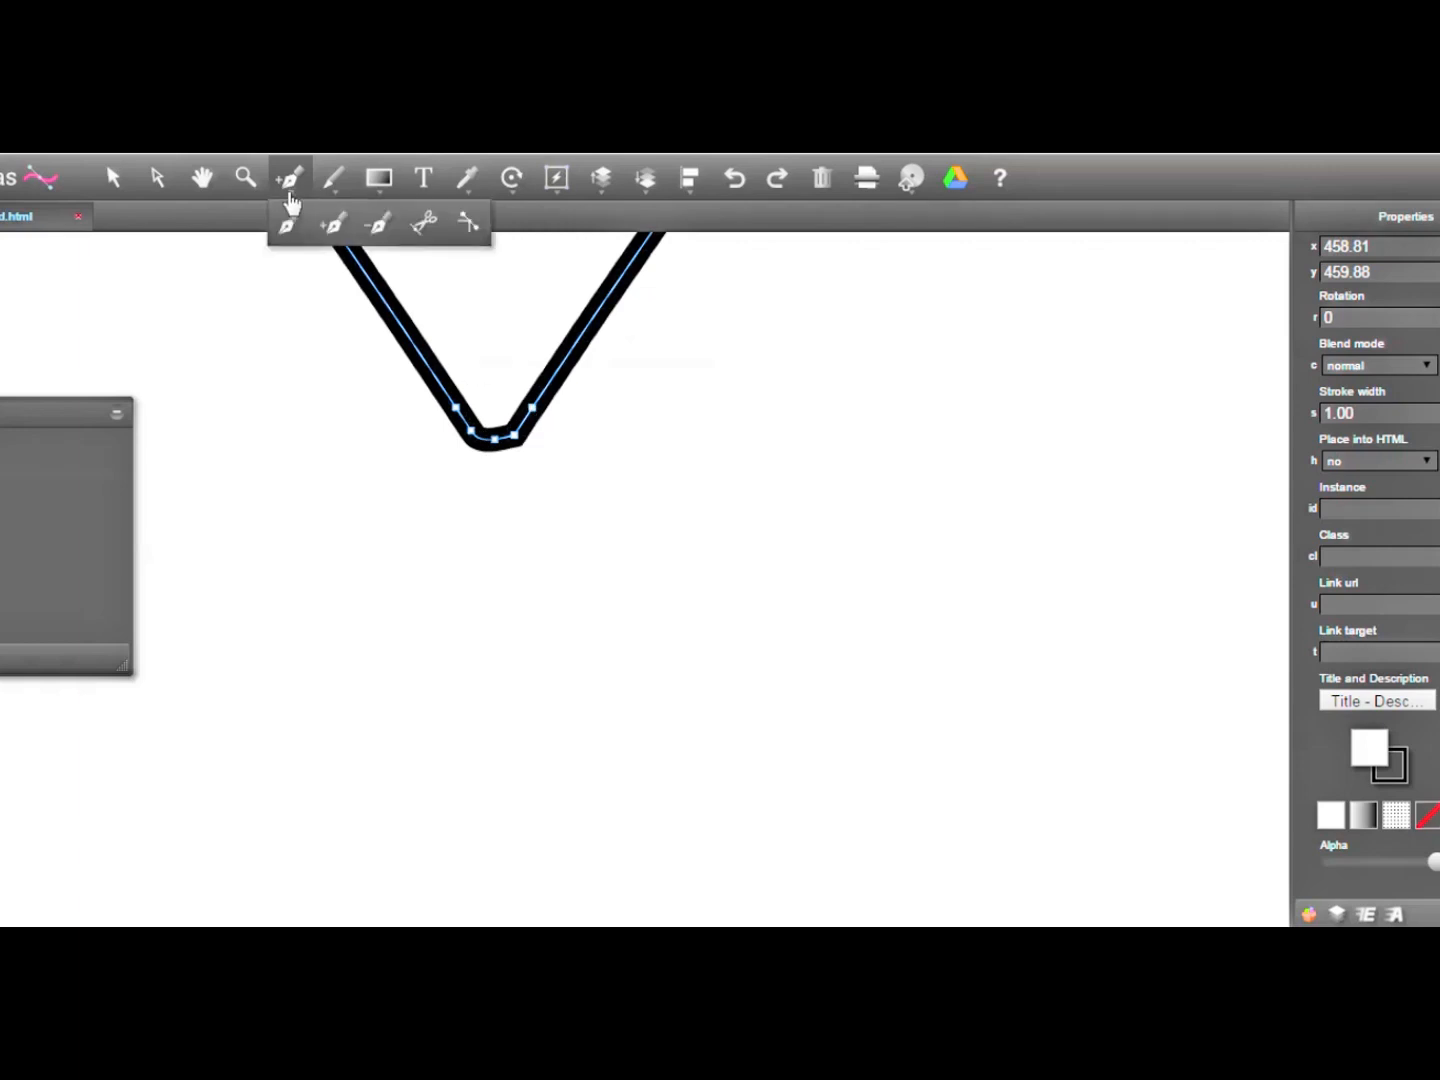
pyautogui.click(379, 224)
pyautogui.click(471, 431)
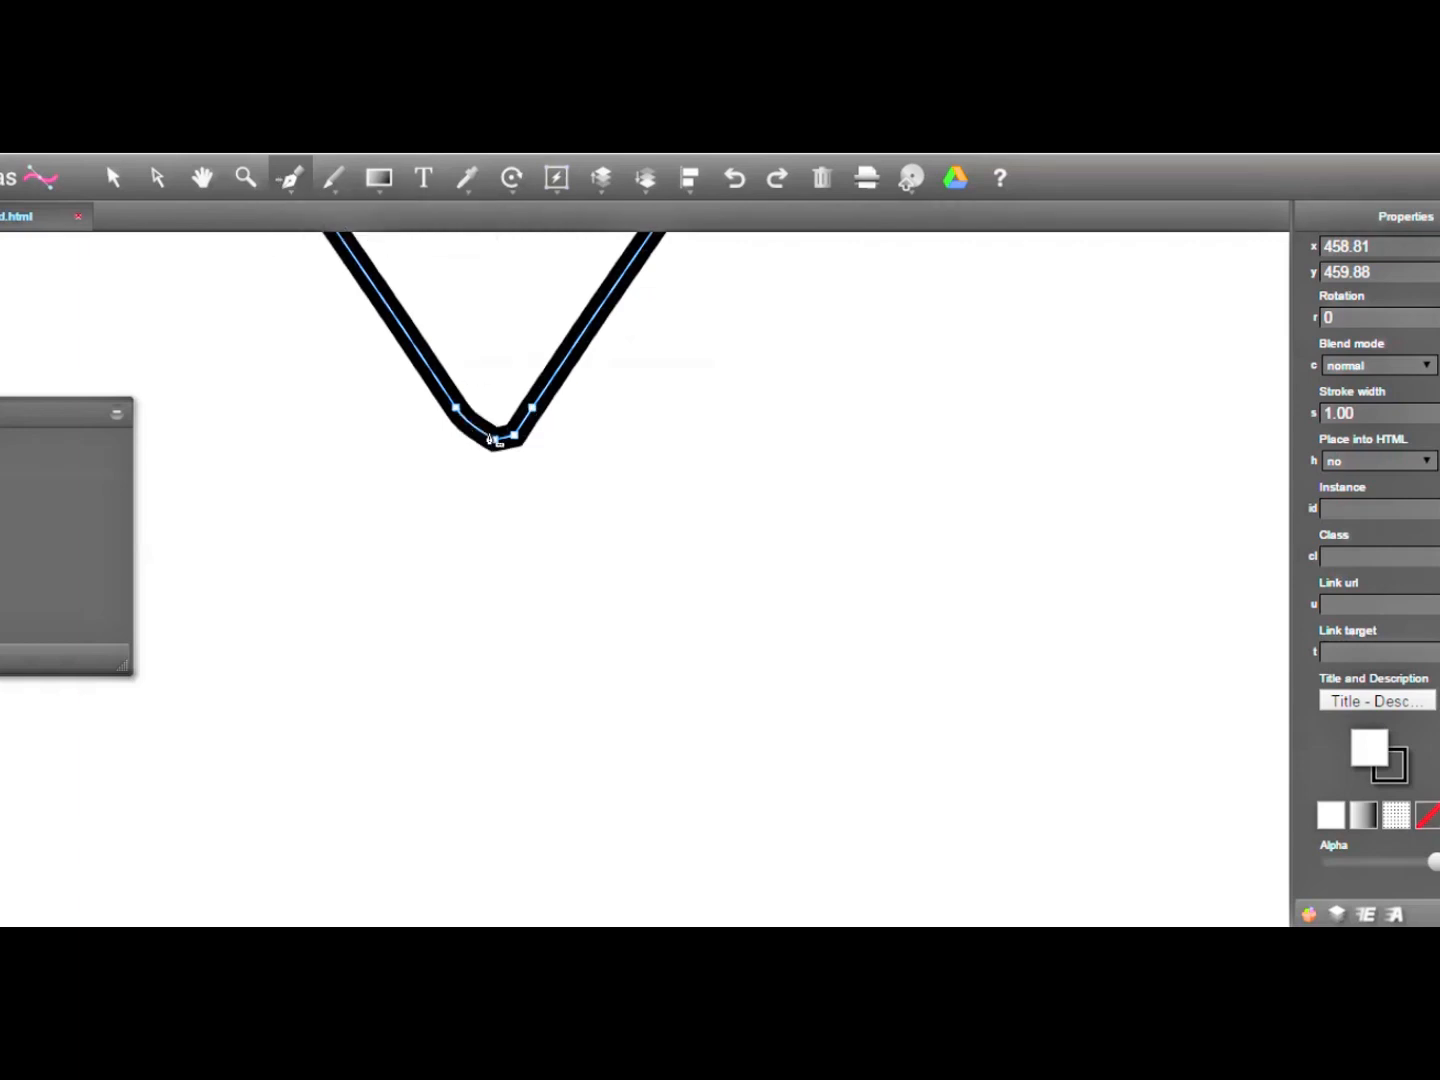
pyautogui.click(515, 436)
# Step: Try deleting the outer anchor points on both sides of the notch, and undo both deletions
pyautogui.click(445, 395)
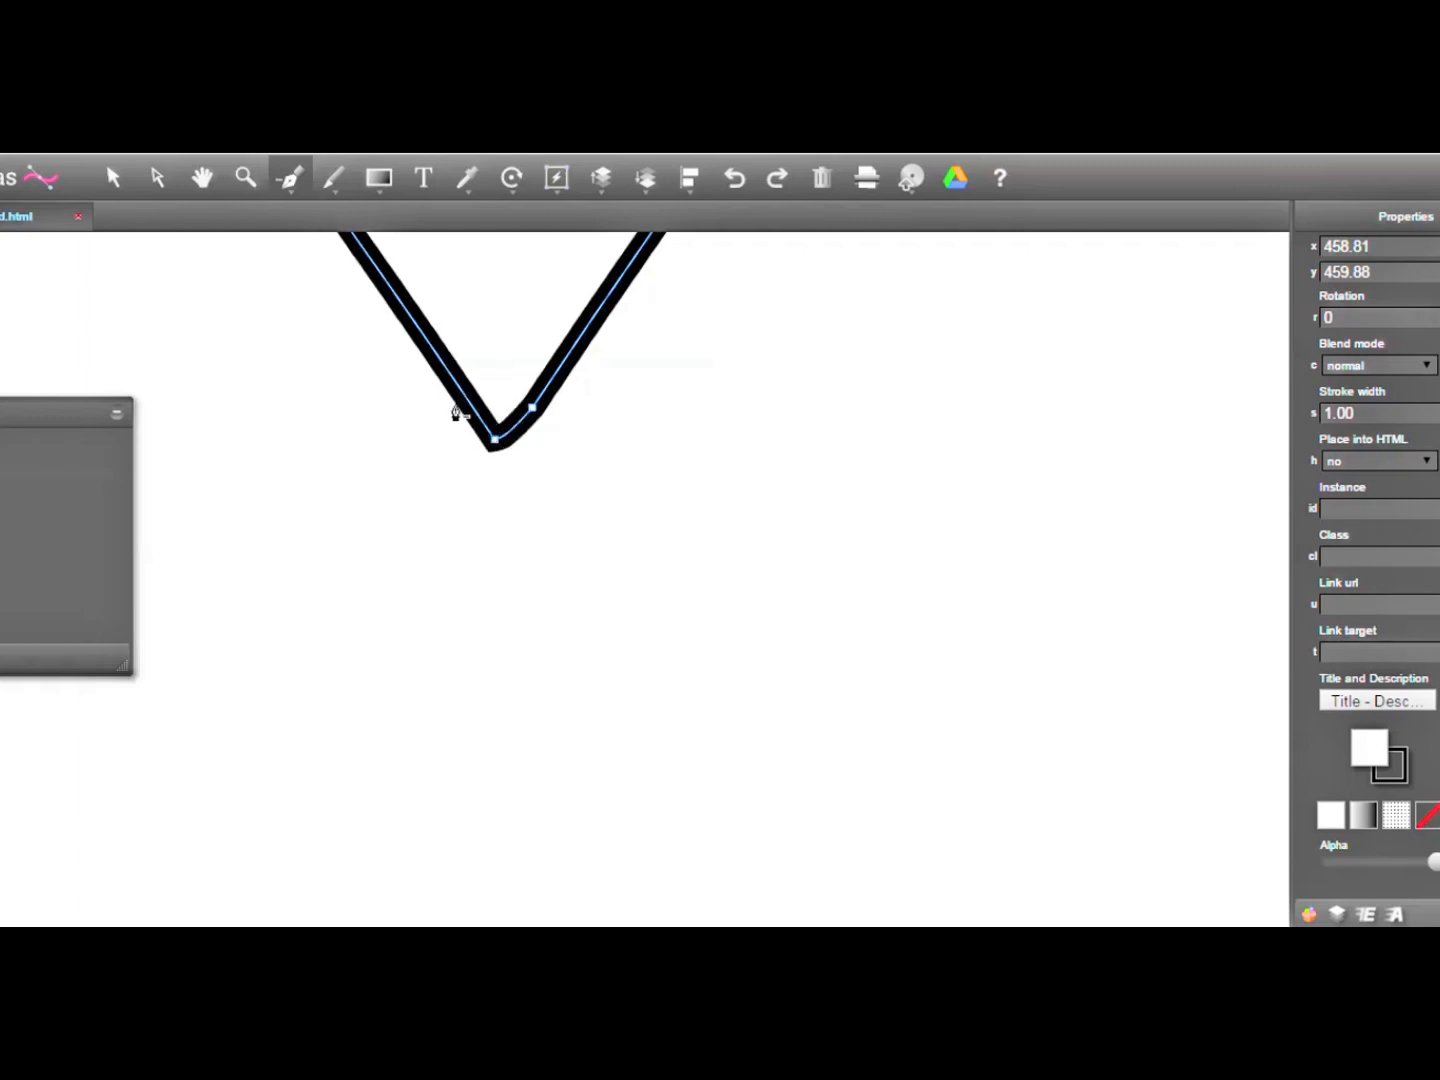
pyautogui.click(532, 410)
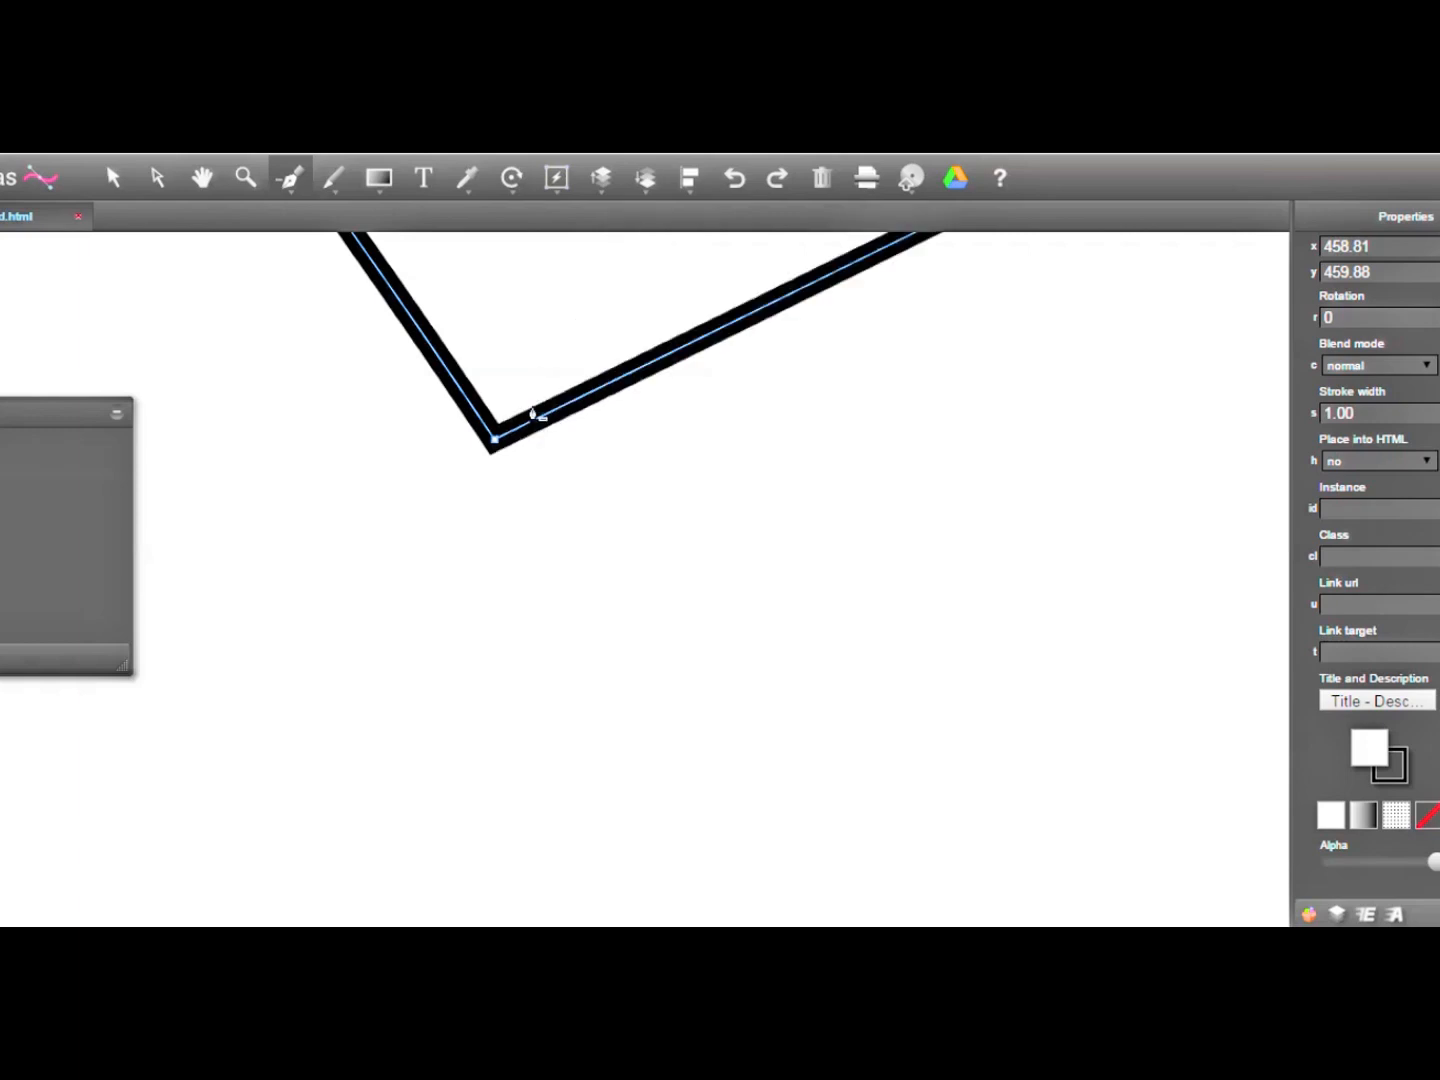
pyautogui.click(733, 180)
pyautogui.click(733, 180)
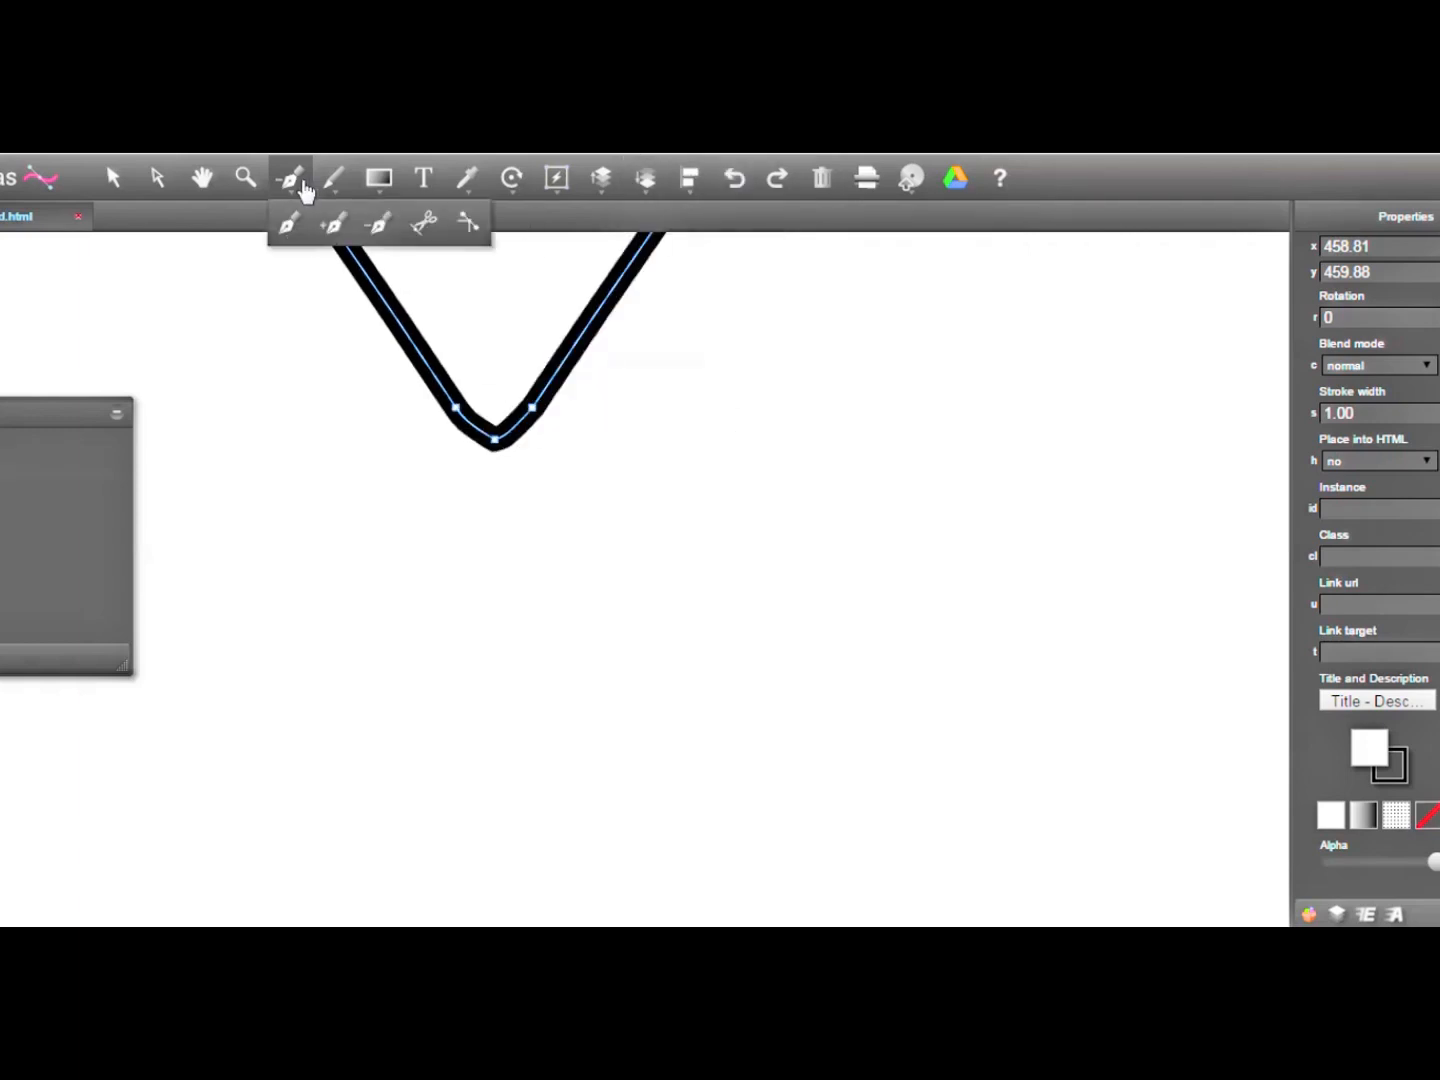
# Step: Add anchor points between the notch's middle and side points, and one above each side point
pyautogui.moveTo(335, 182)
pyautogui.moveTo(290, 182)
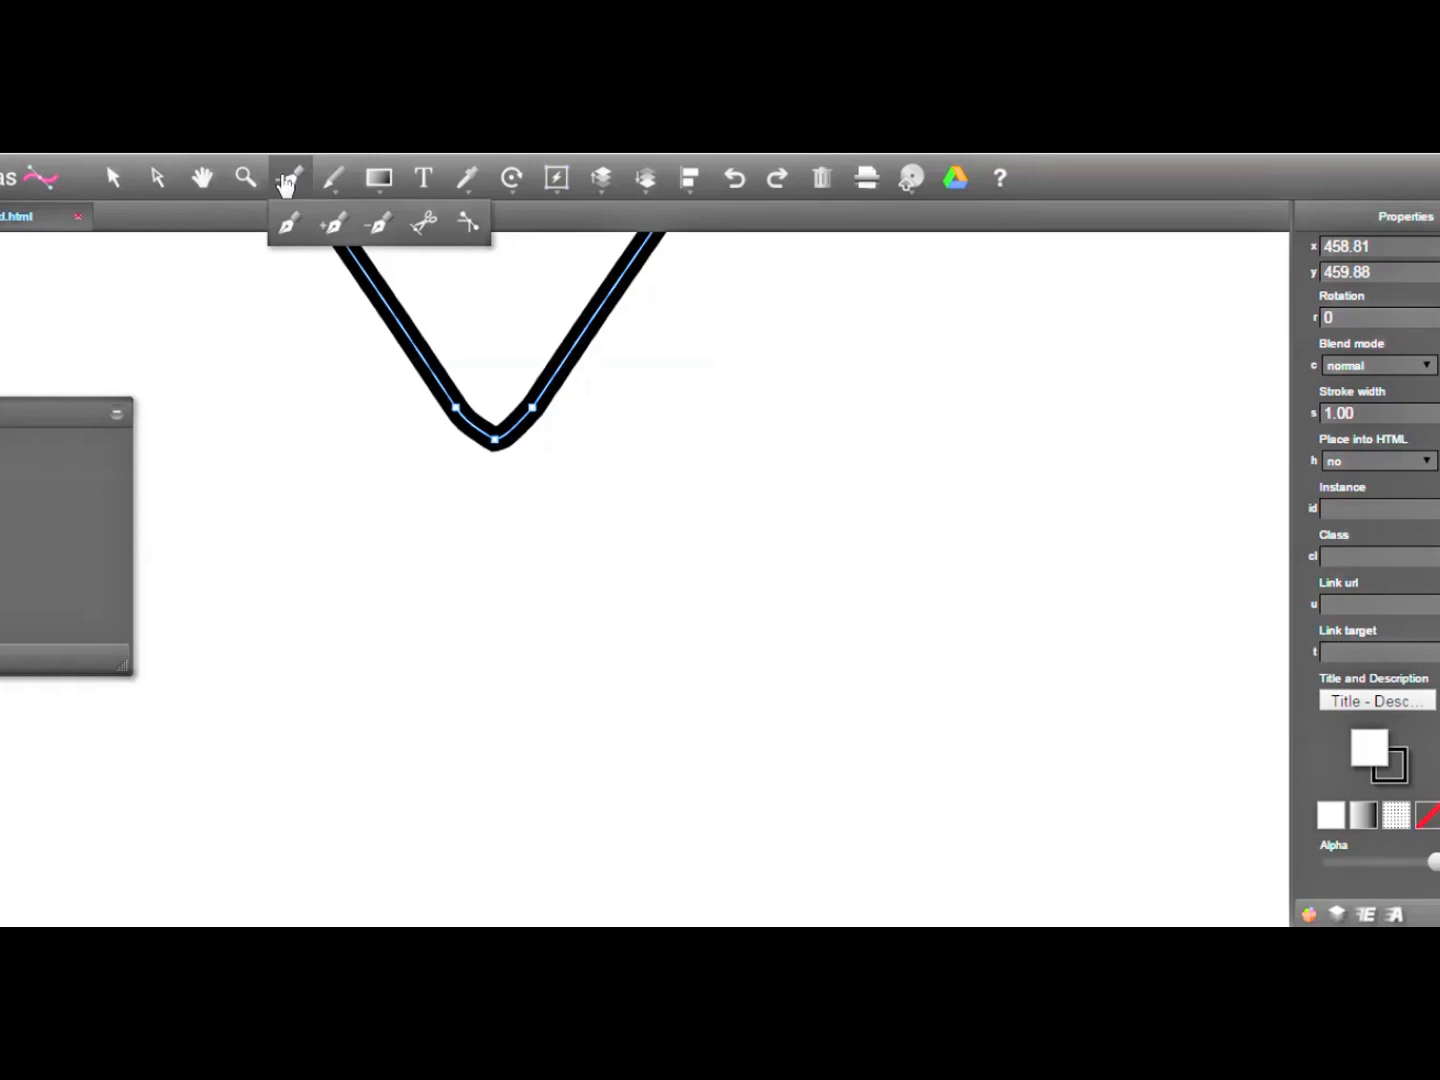
pyautogui.click(330, 228)
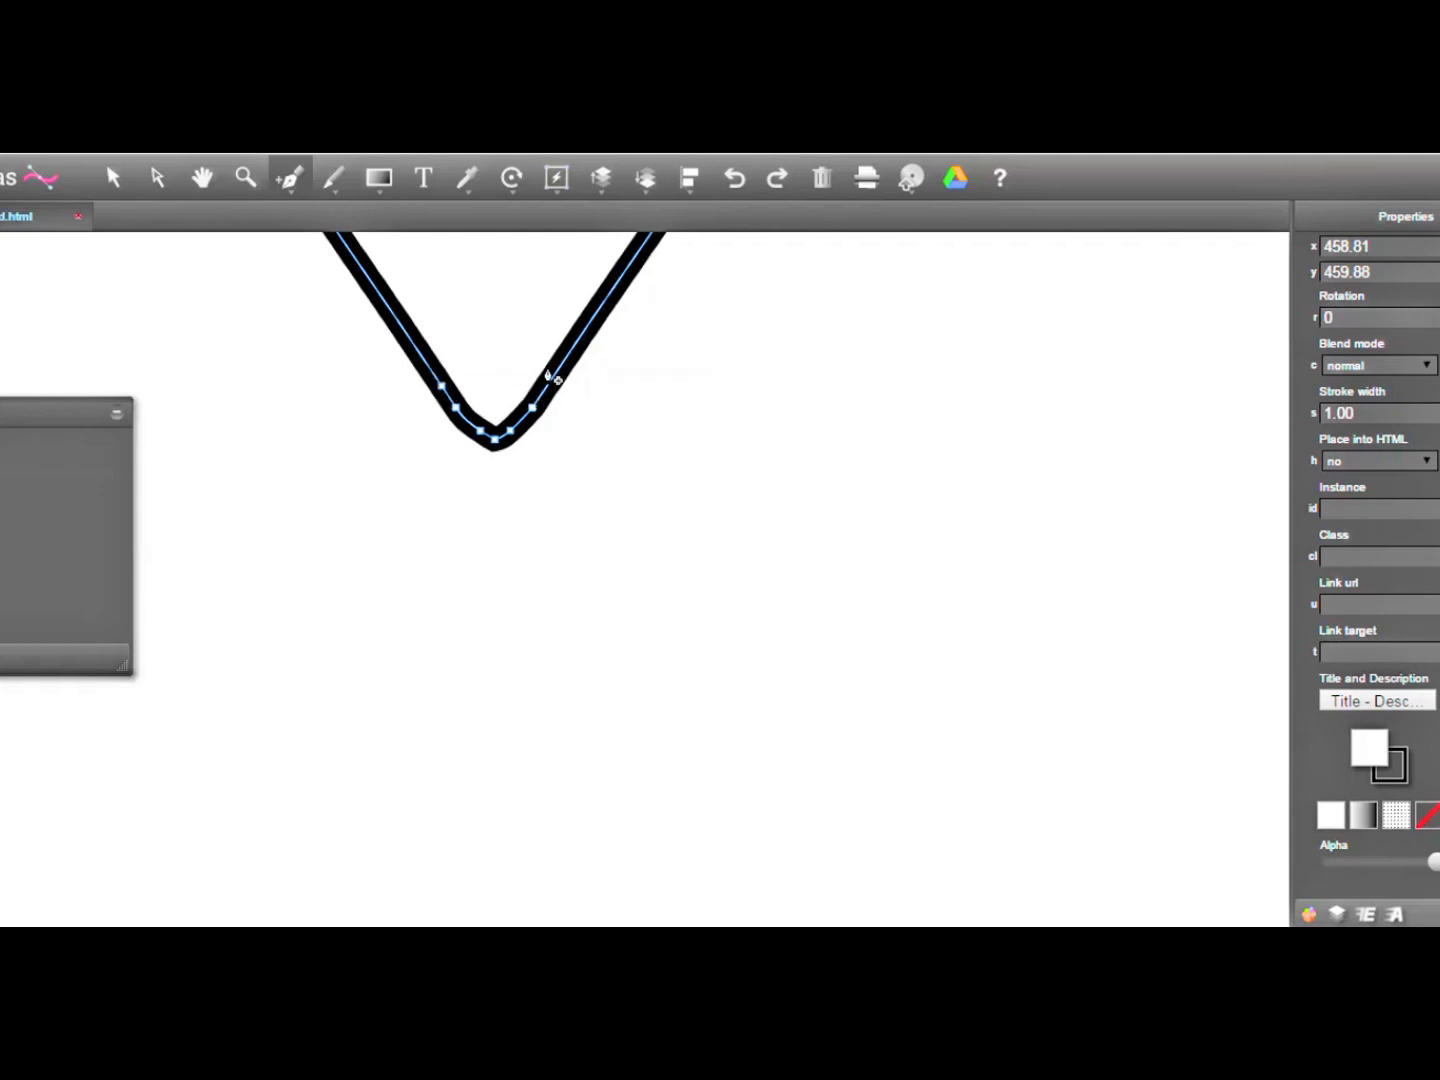
# Step: Delete the four intermediate anchor points around the notch, keeping its middle point and the outermost point on each side
pyautogui.click(289, 181)
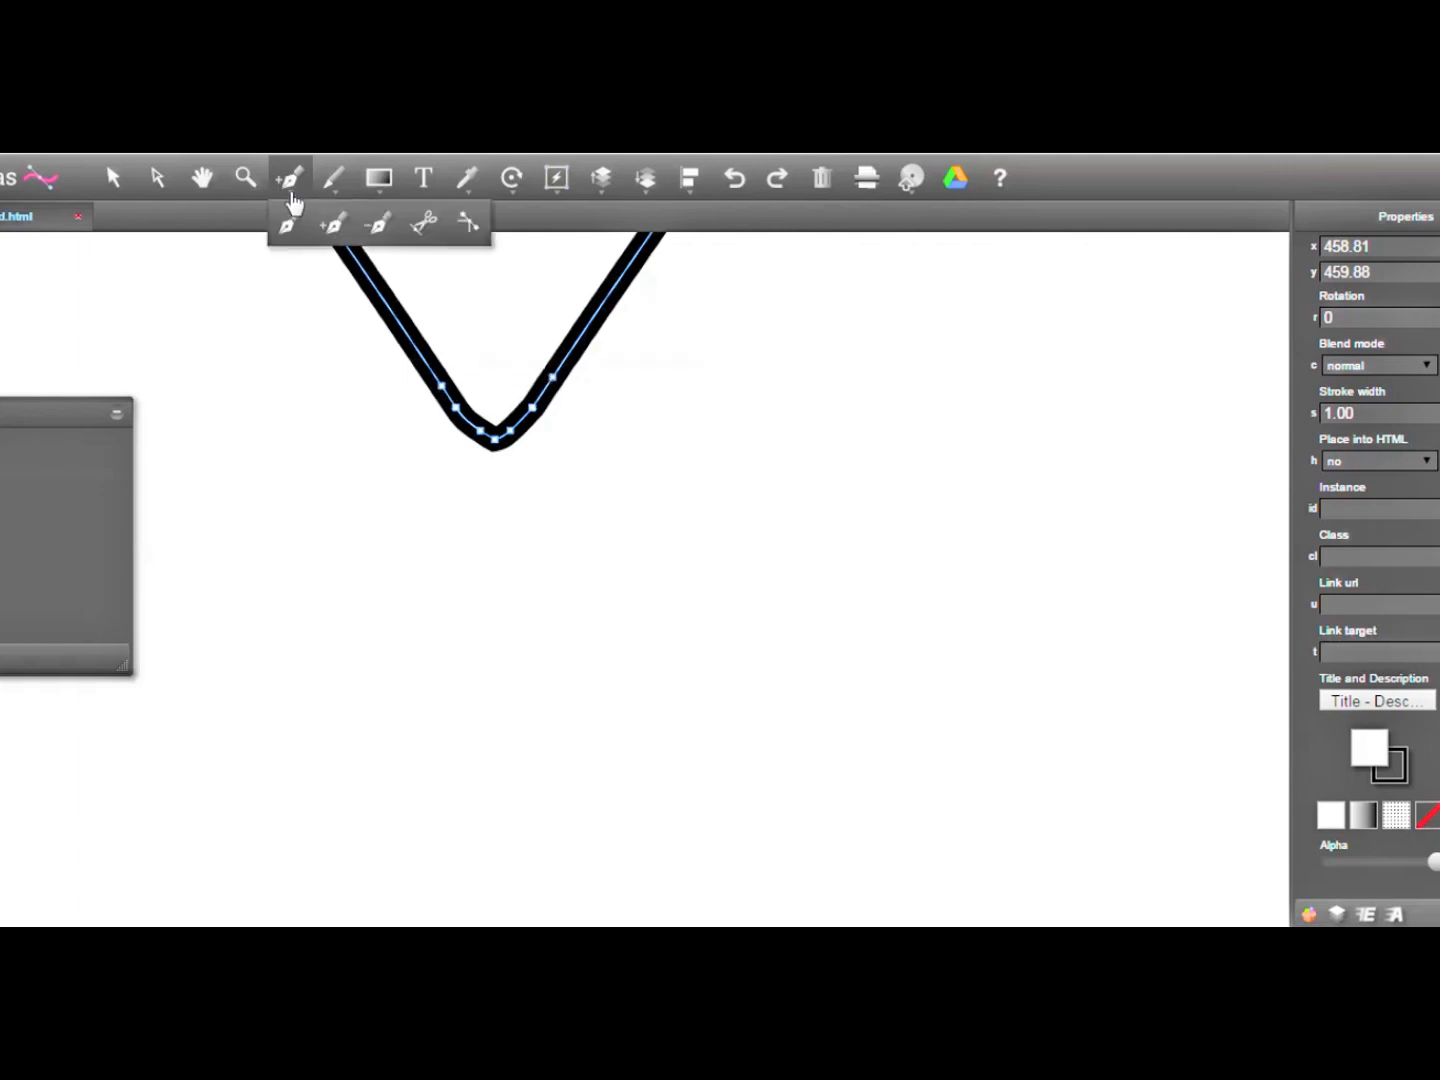
pyautogui.click(379, 229)
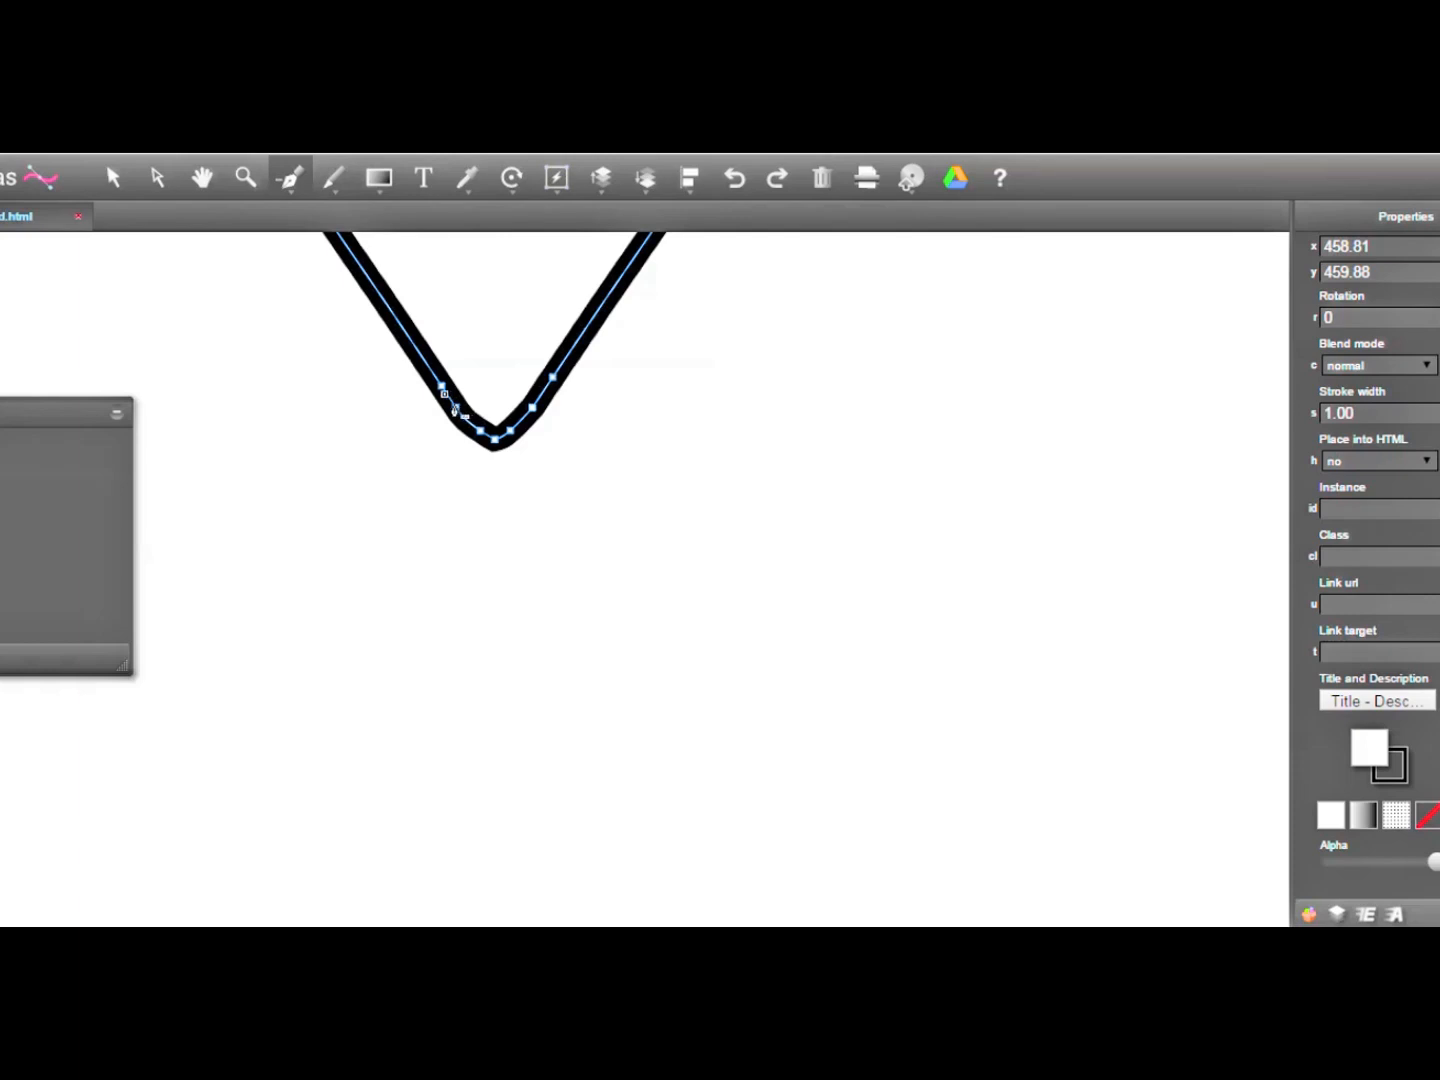
pyautogui.click(453, 407)
pyautogui.click(532, 409)
pyautogui.click(482, 431)
pyautogui.click(510, 432)
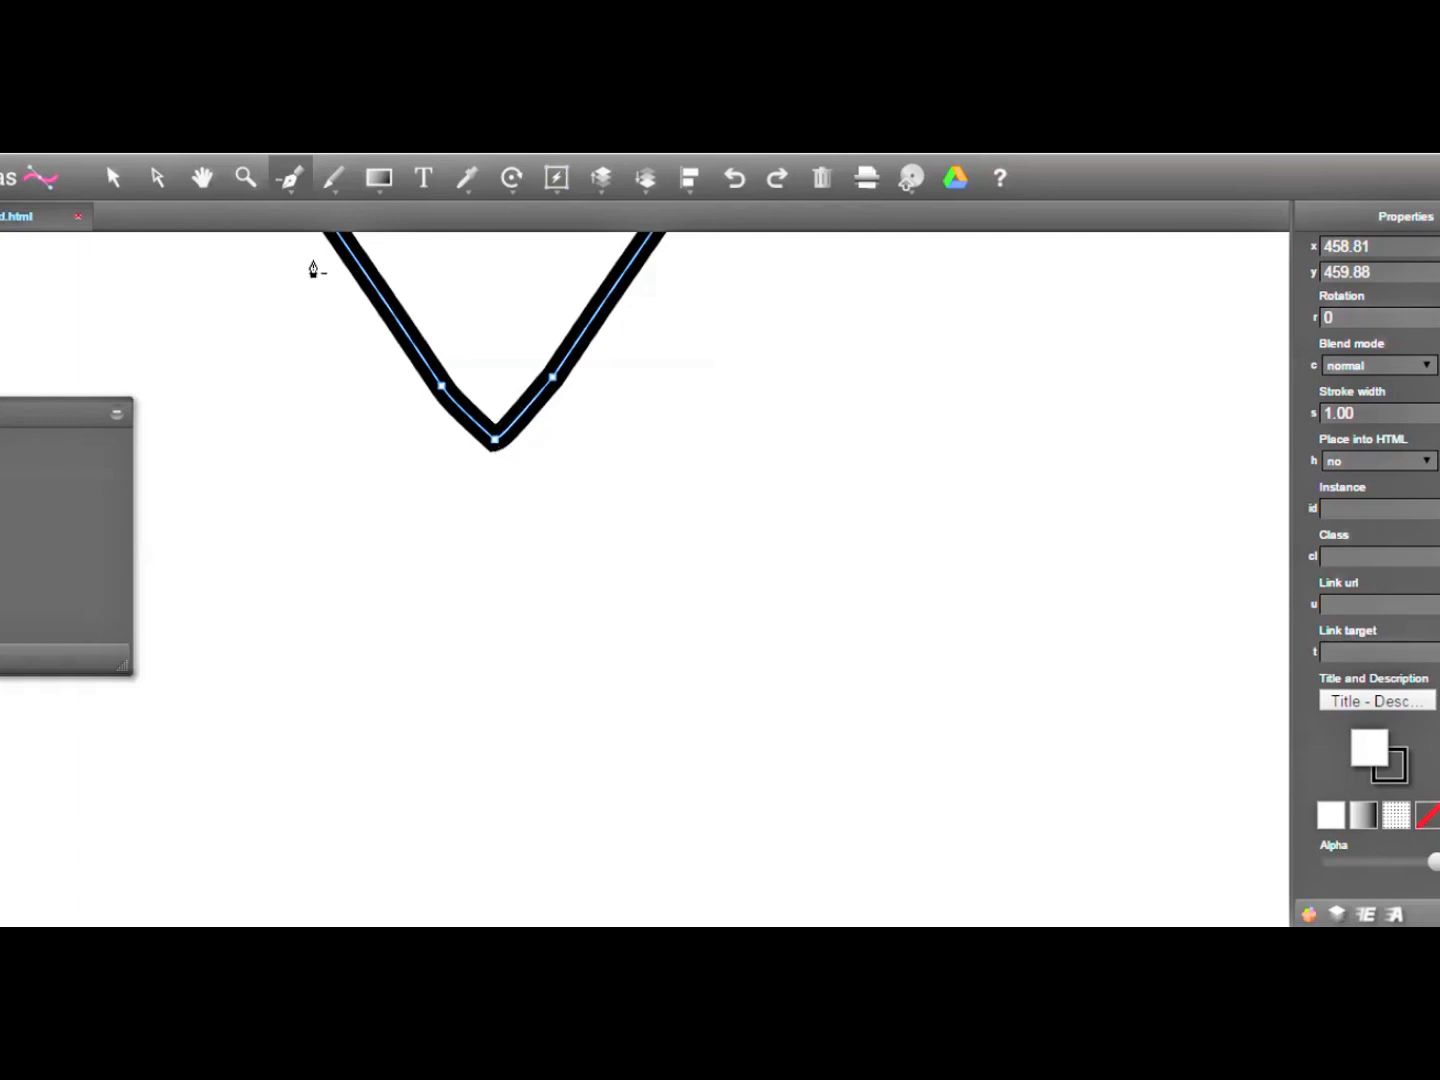
# Step: Join the two open end points at the bottom of the heart into one closed outline
pyautogui.click(244, 178)
pyautogui.click(494, 327)
pyautogui.moveTo(494, 326)
pyautogui.mouseDown()
pyautogui.moveTo(569, 257)
pyautogui.moveTo(562, 238)
pyautogui.mouseUp()
pyautogui.moveTo(399, 489); pyautogui.dragTo(552, 288)
pyautogui.moveTo(446, 441); pyautogui.dragTo(550, 364)
pyautogui.click(203, 178)
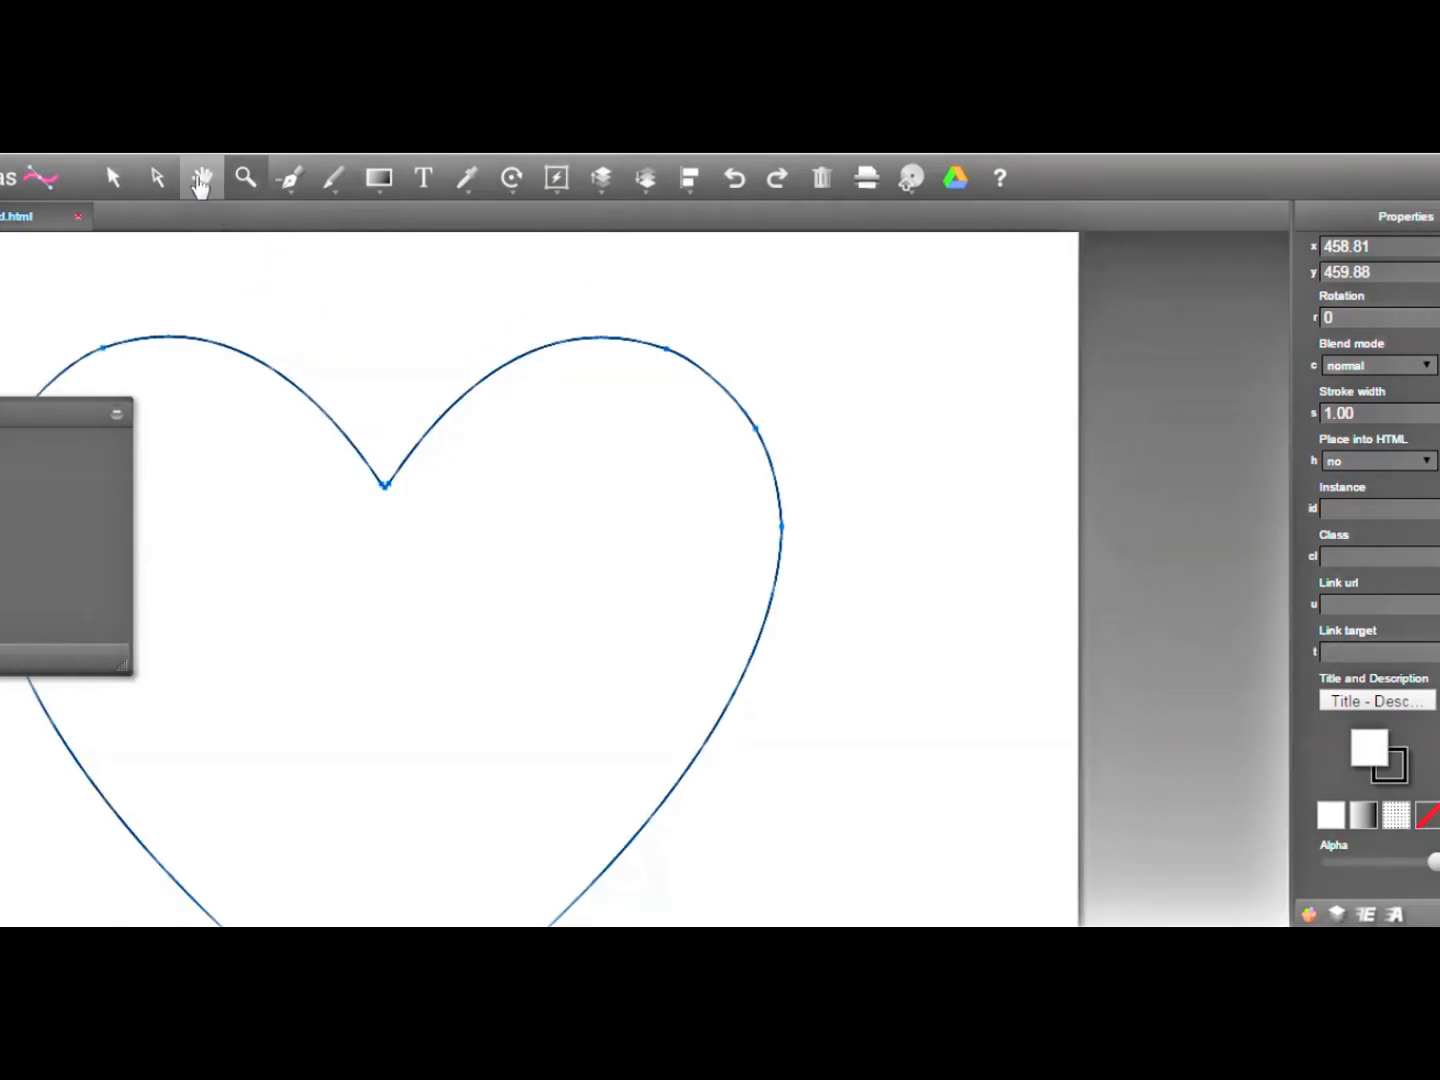
pyautogui.moveTo(389, 595); pyautogui.dragTo(465, 521)
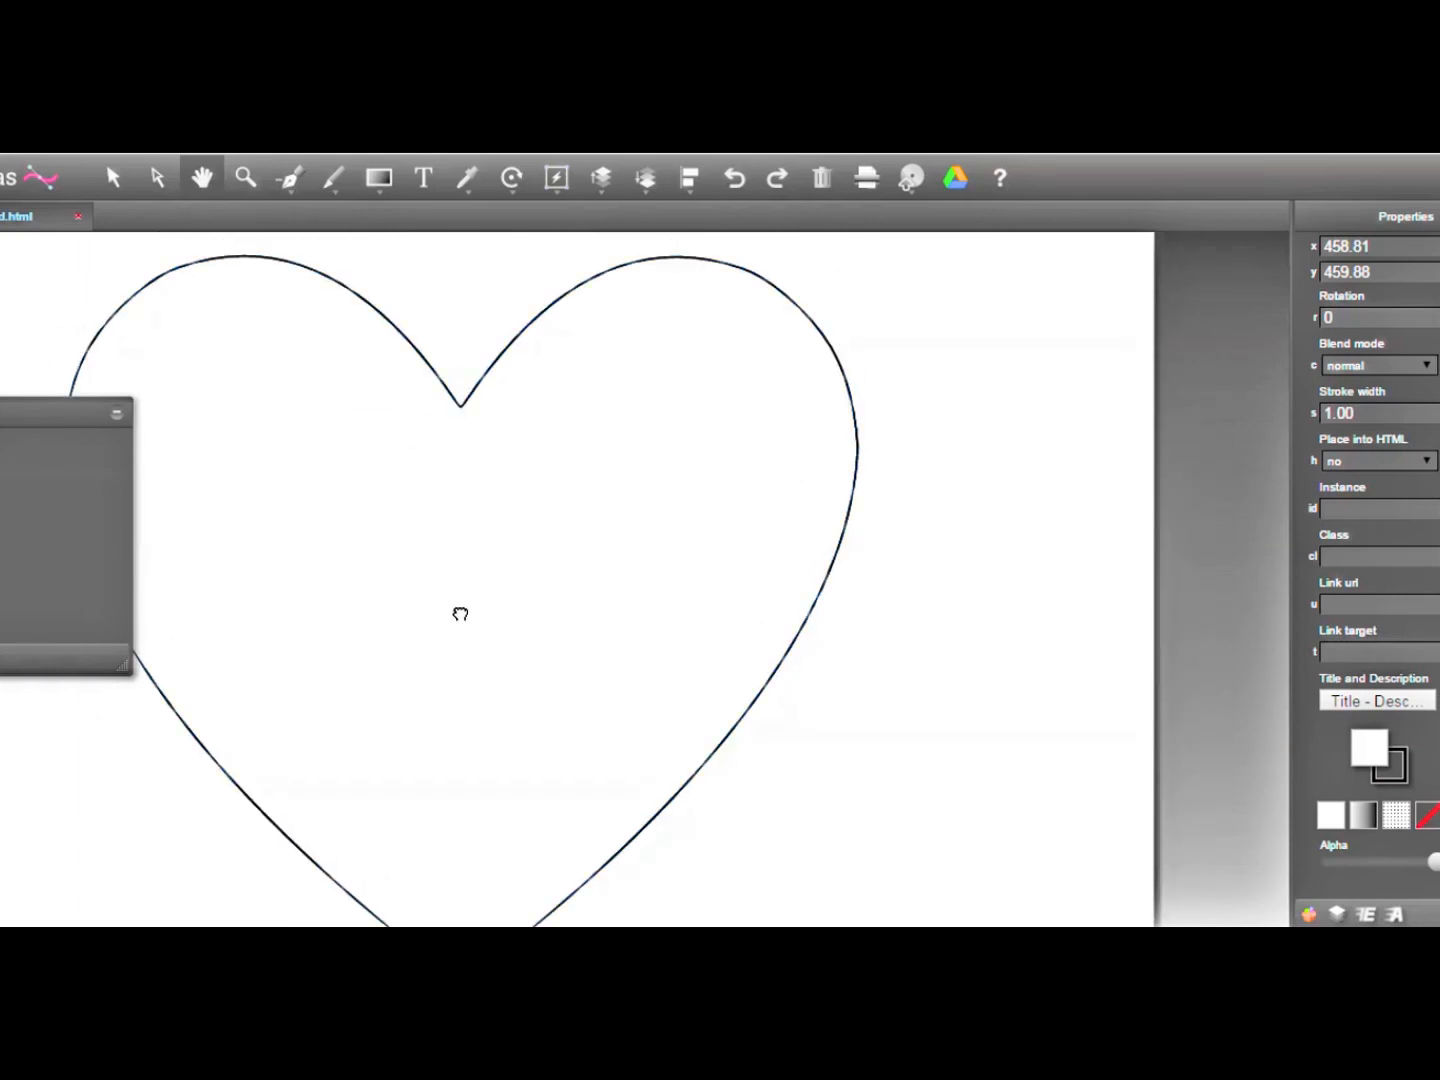
pyautogui.moveTo(461, 611); pyautogui.dragTo(428, 540)
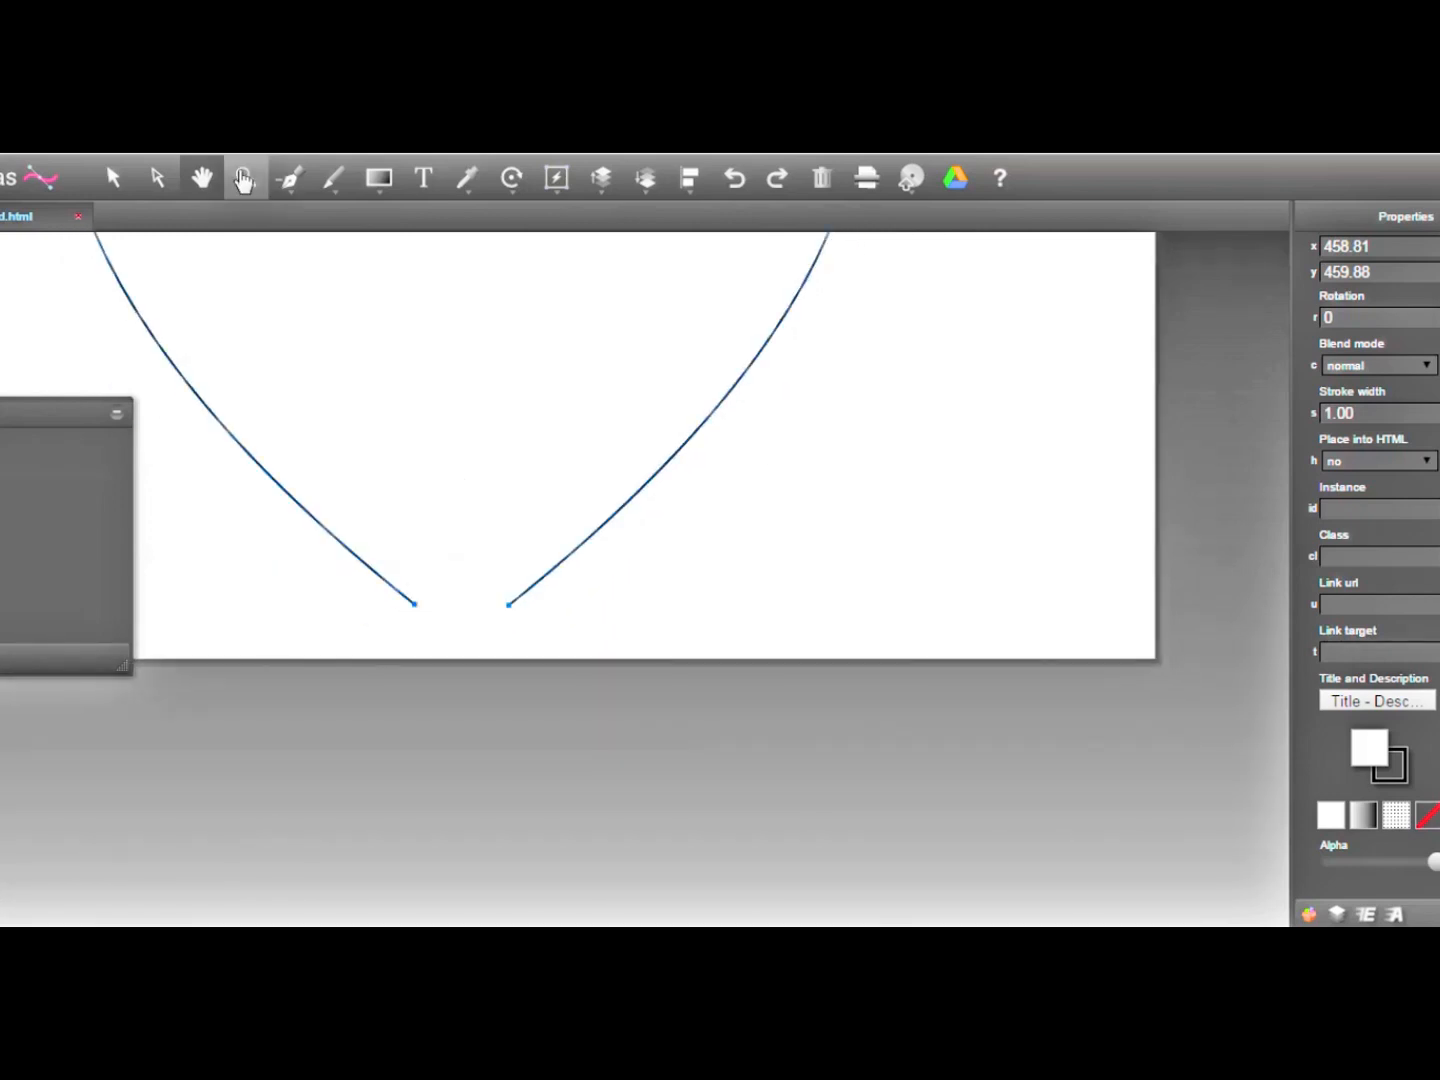
pyautogui.click(246, 178)
pyautogui.click(424, 555)
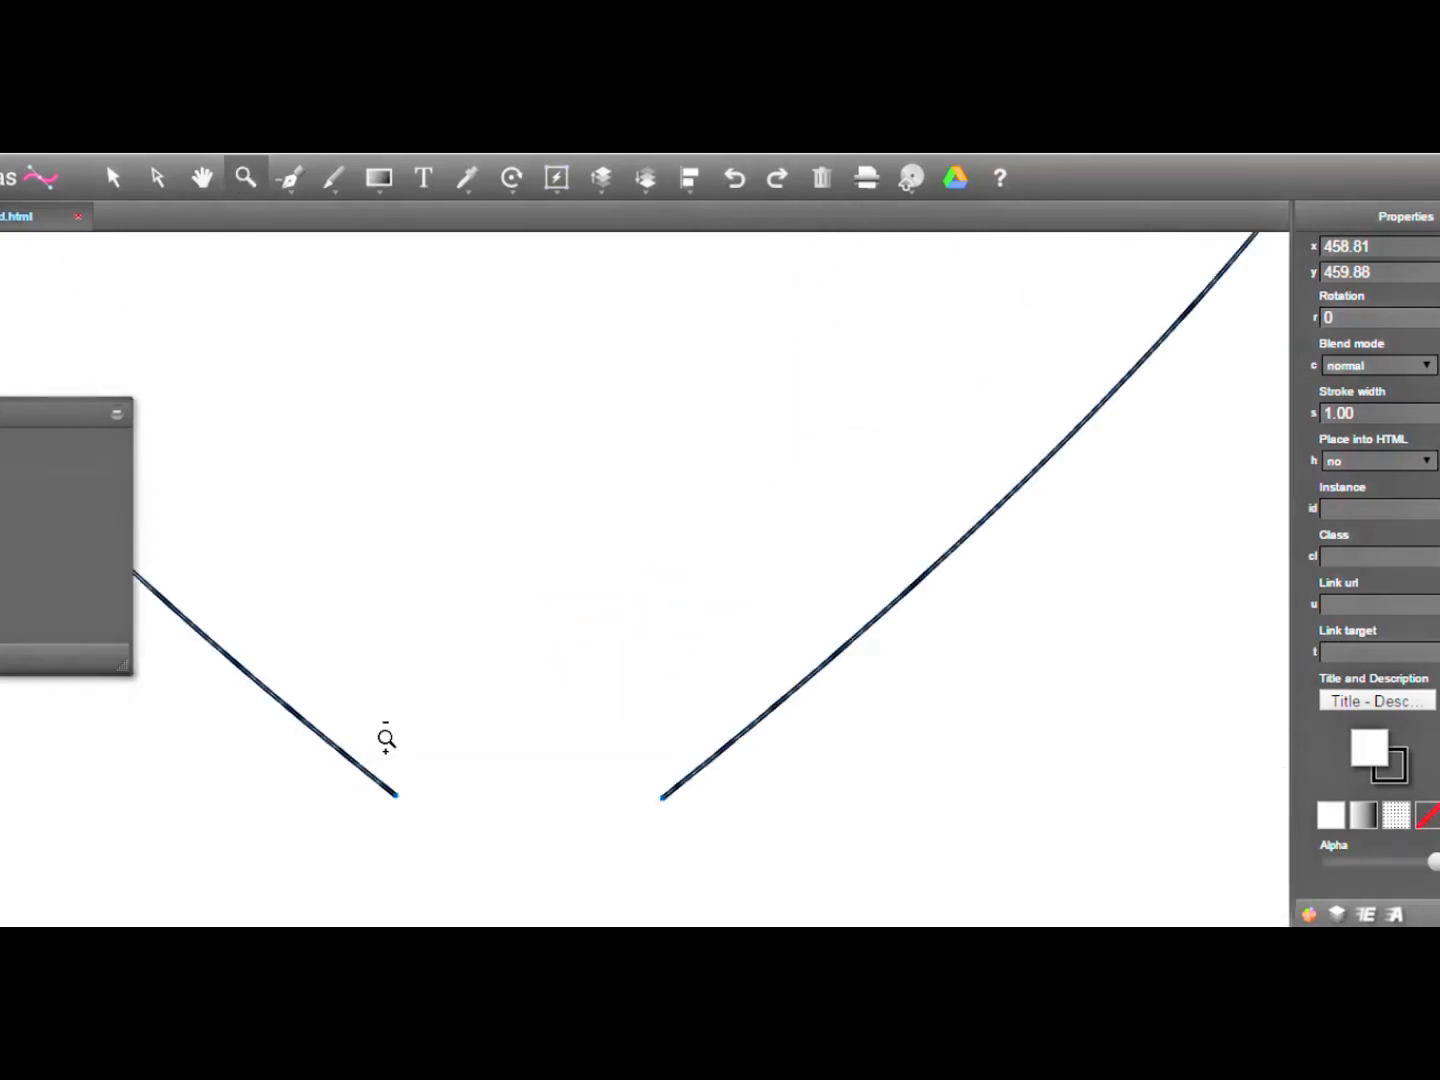
pyautogui.click(203, 178)
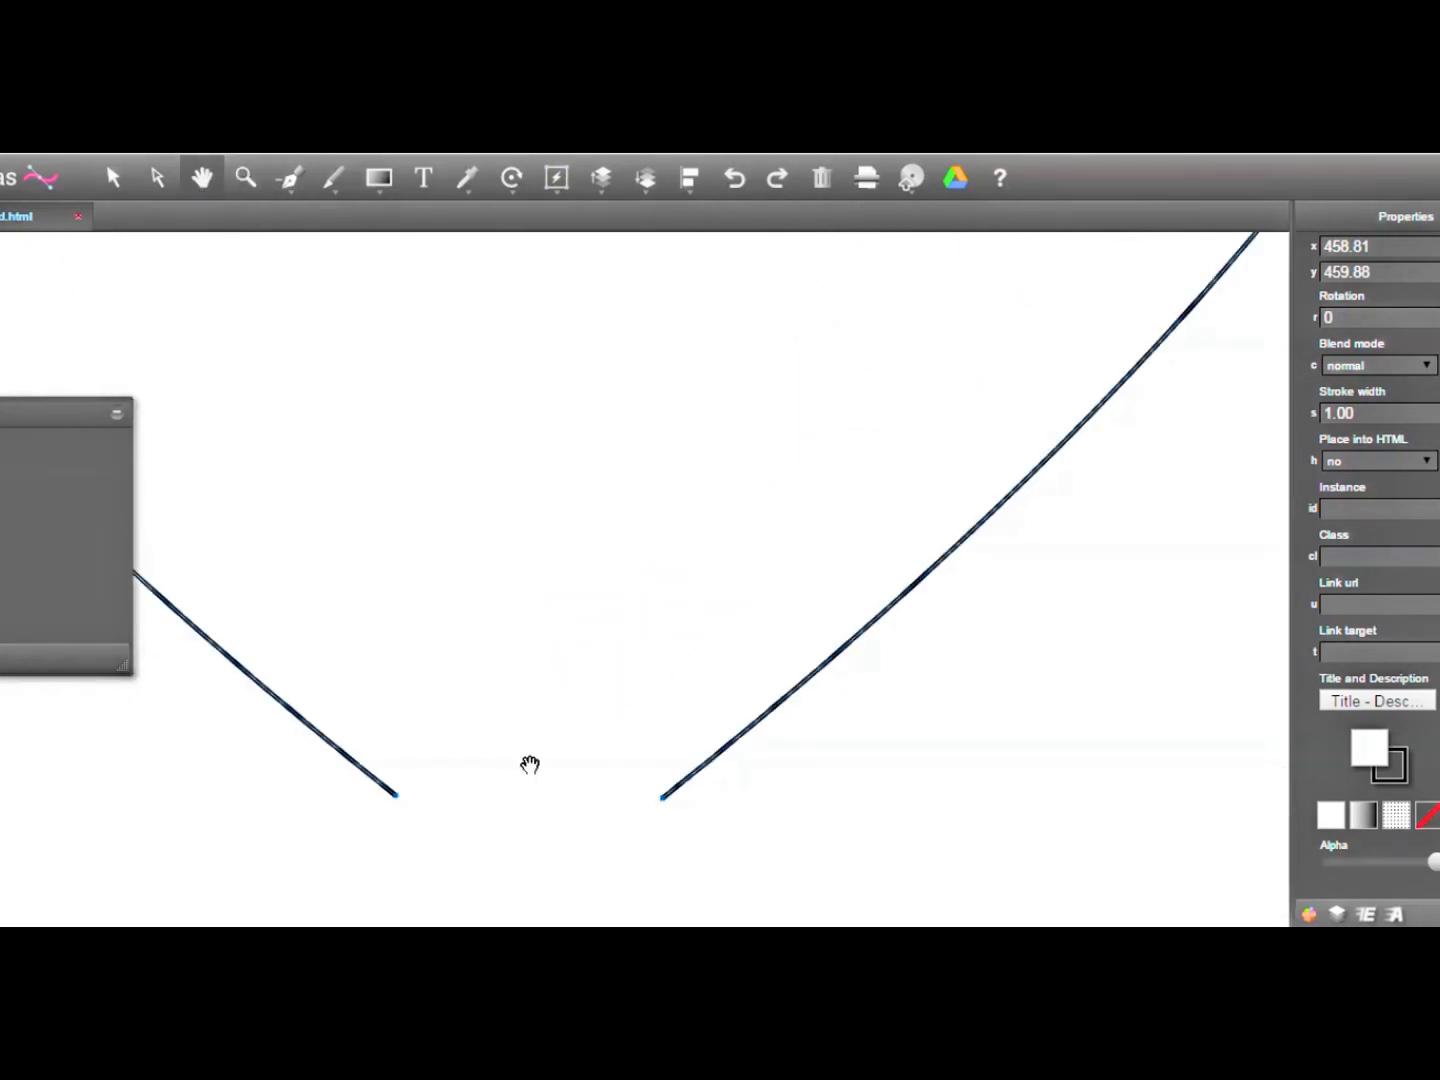
pyautogui.moveTo(530, 765); pyautogui.dragTo(519, 580)
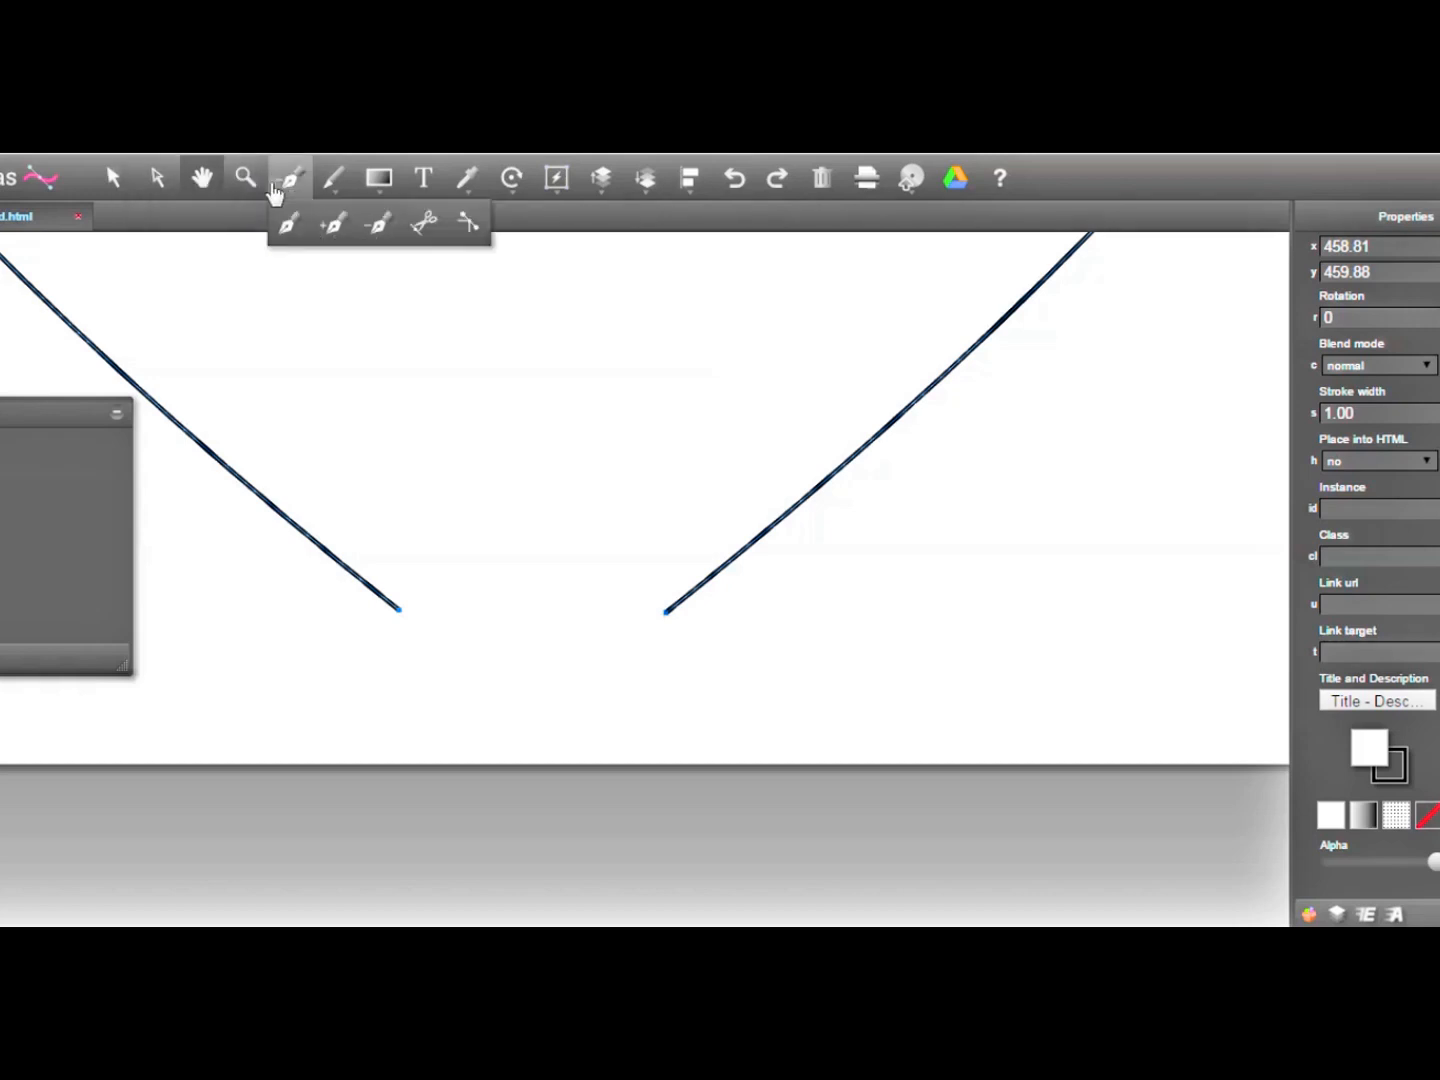
pyautogui.click(157, 180)
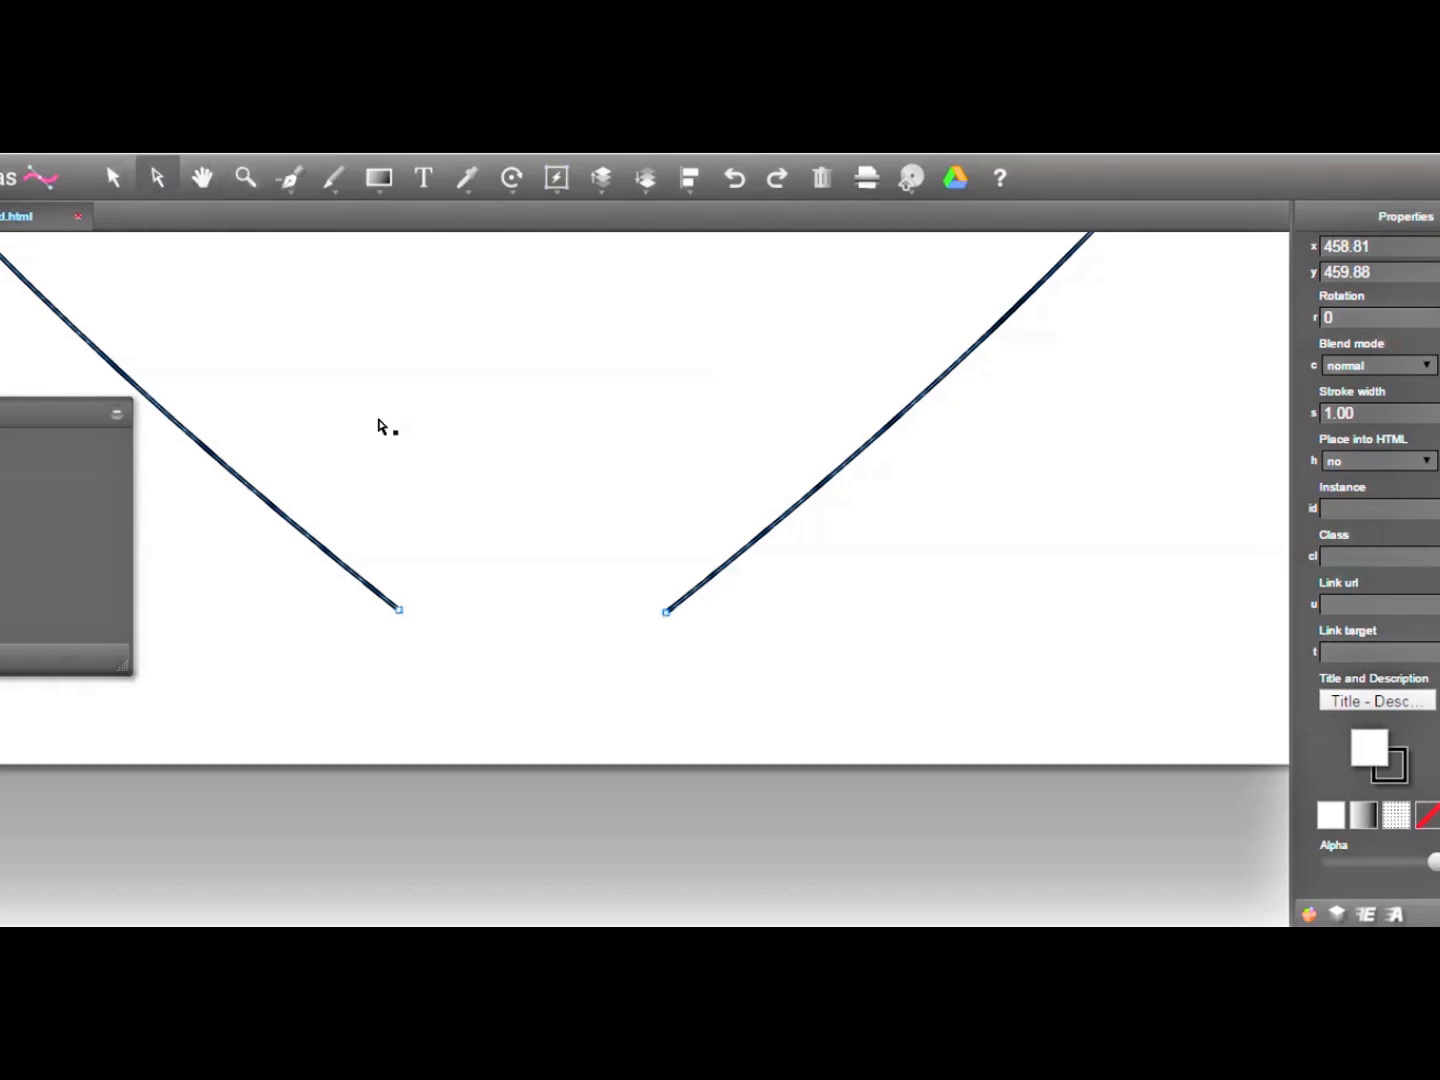
pyautogui.click(400, 611)
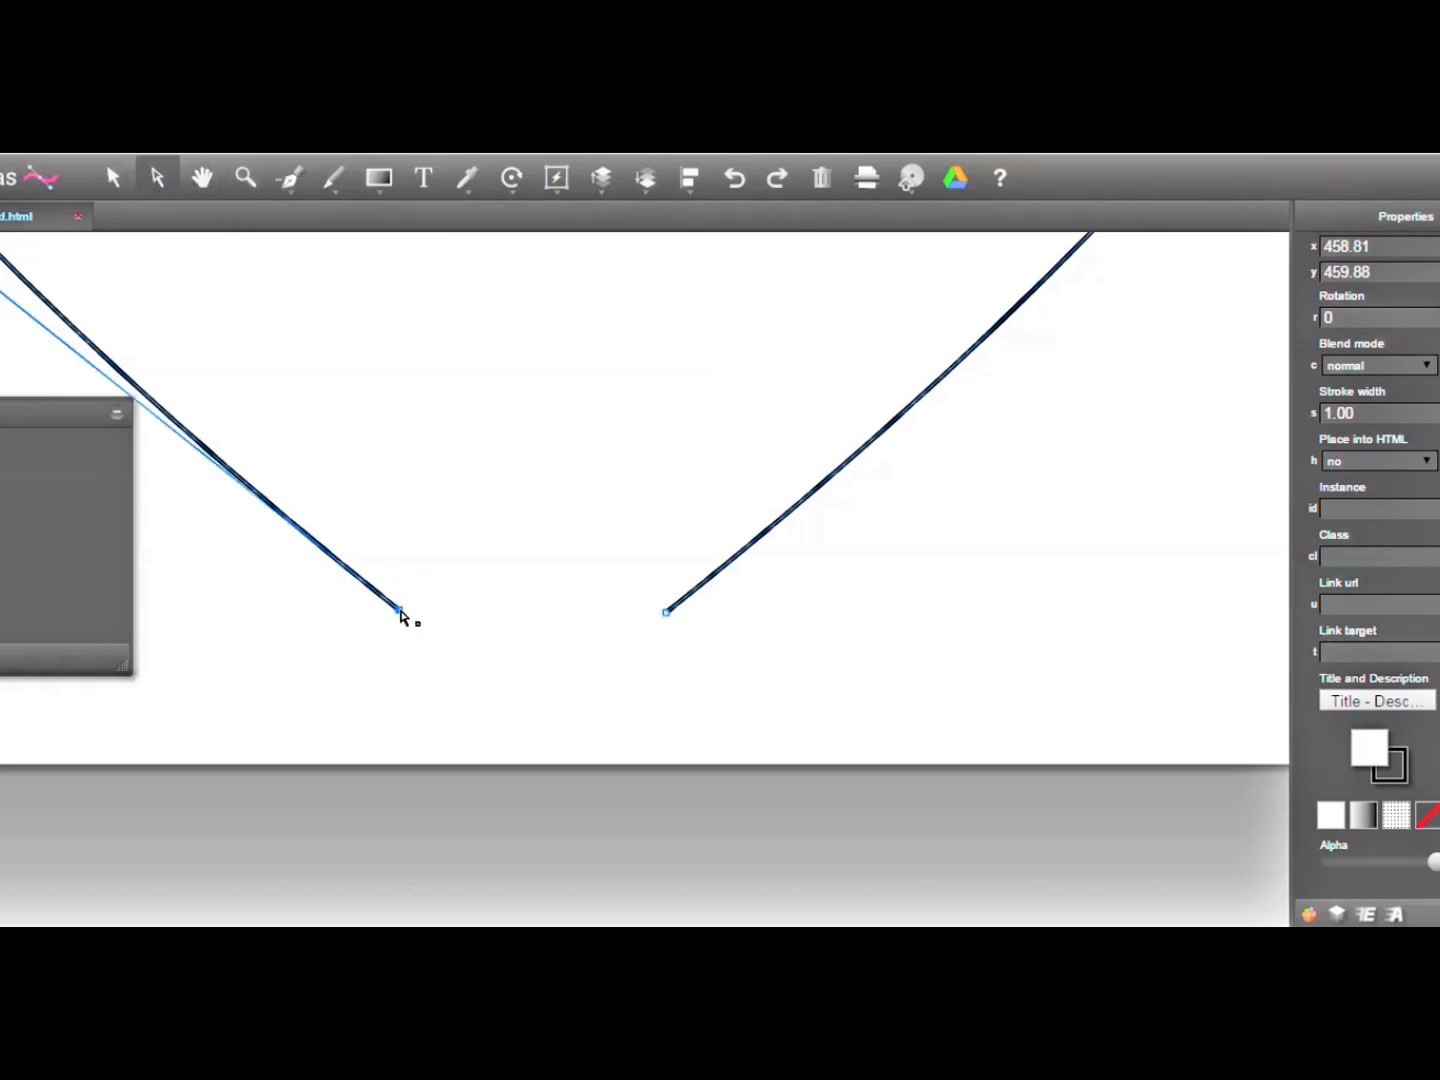
pyautogui.click(666, 613)
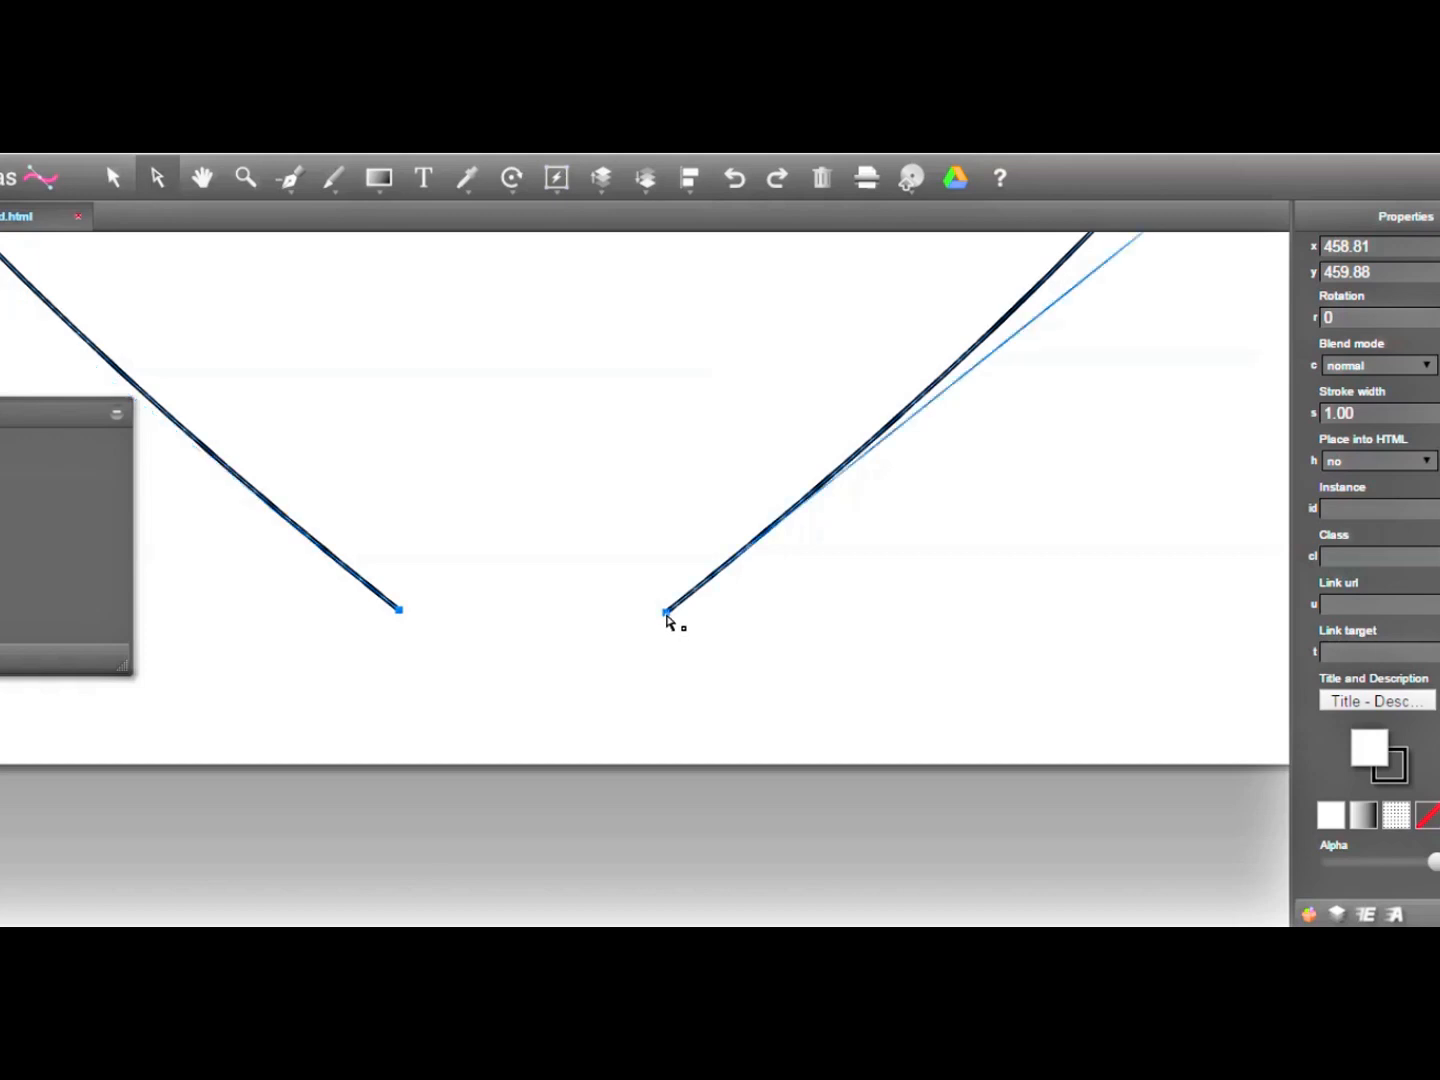
pyautogui.click(555, 176)
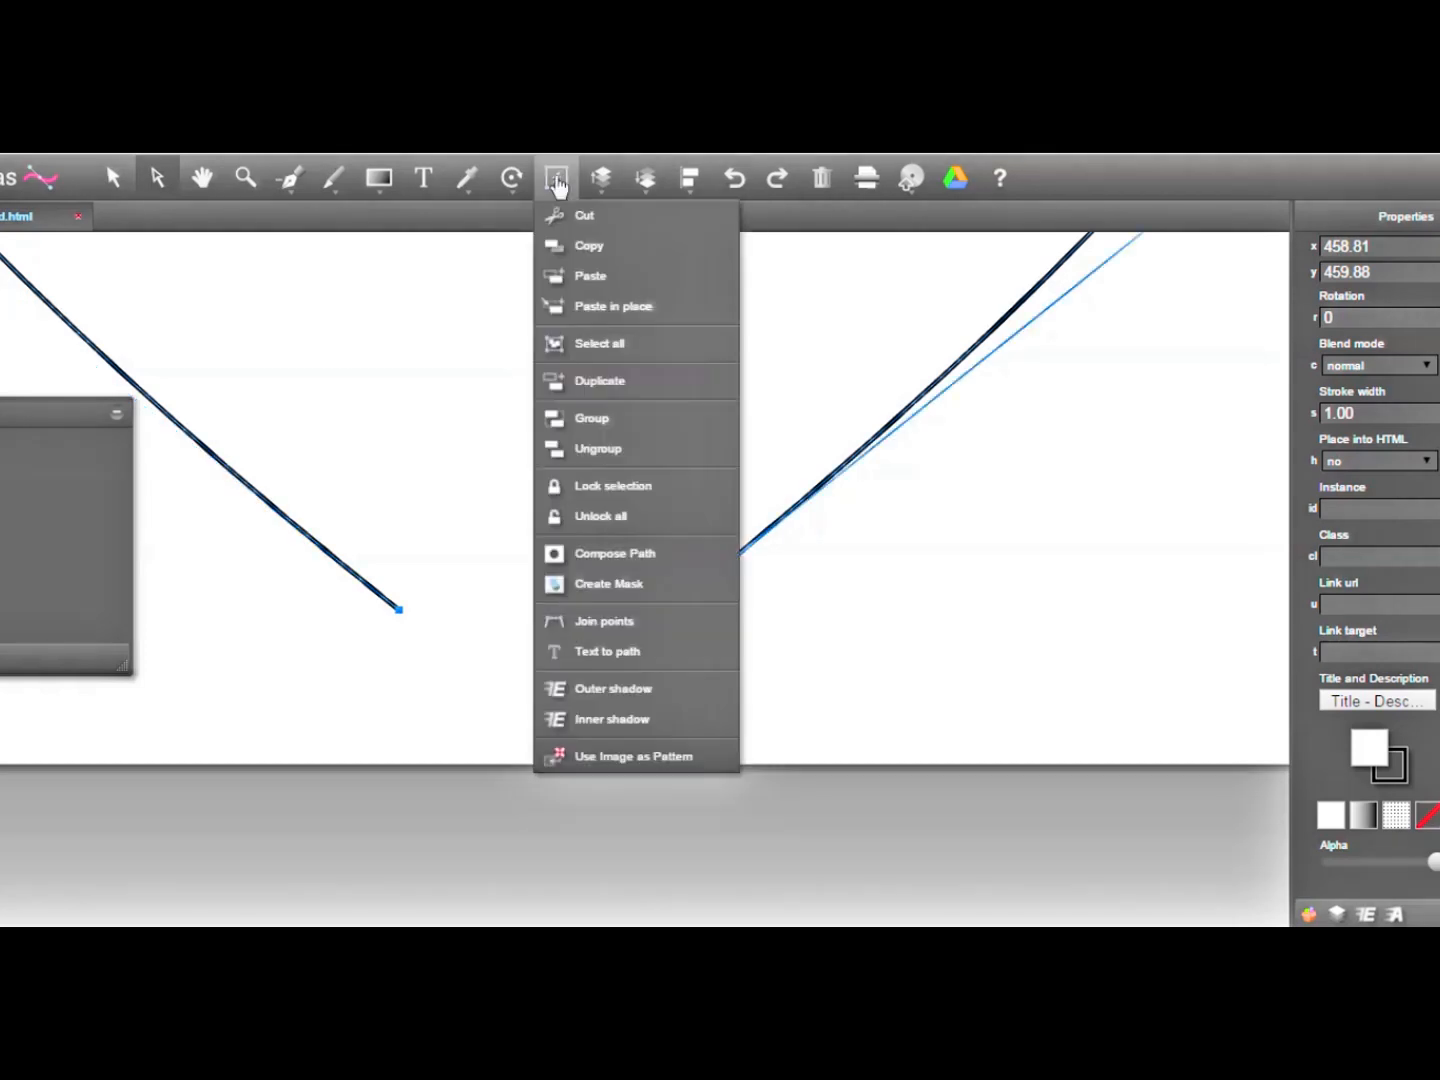
pyautogui.click(584, 622)
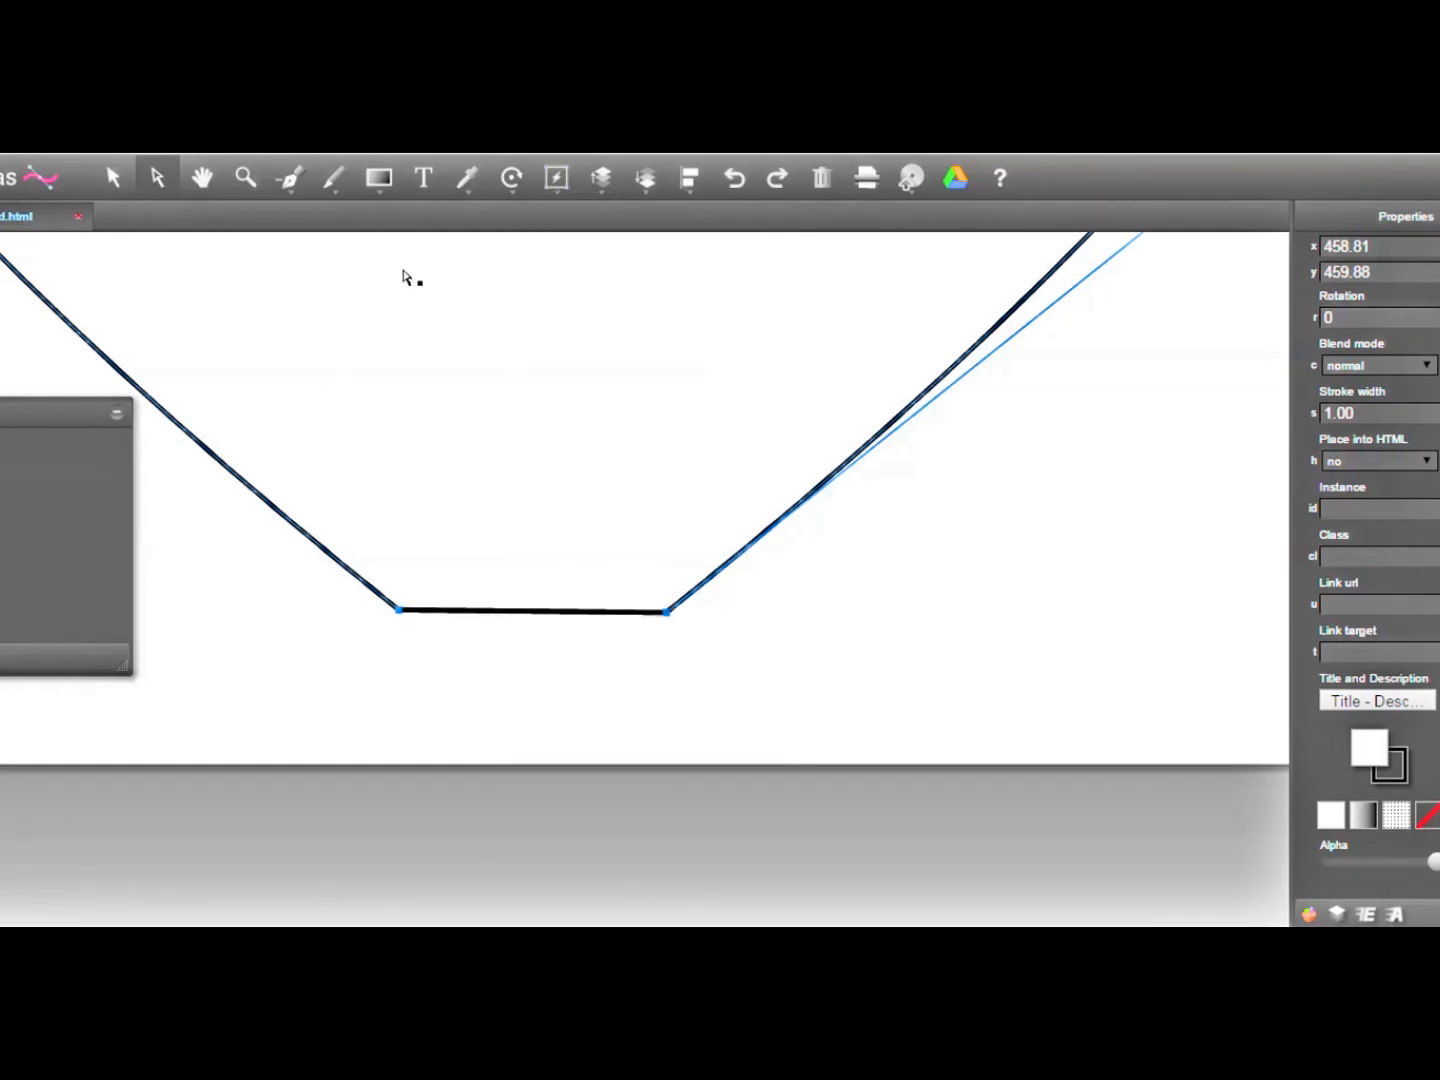
# Step: Add an anchor point midway along the heart's flat bottom segment, pull it down into a pointed tip, and deselect the path
pyautogui.moveTo(287, 170)
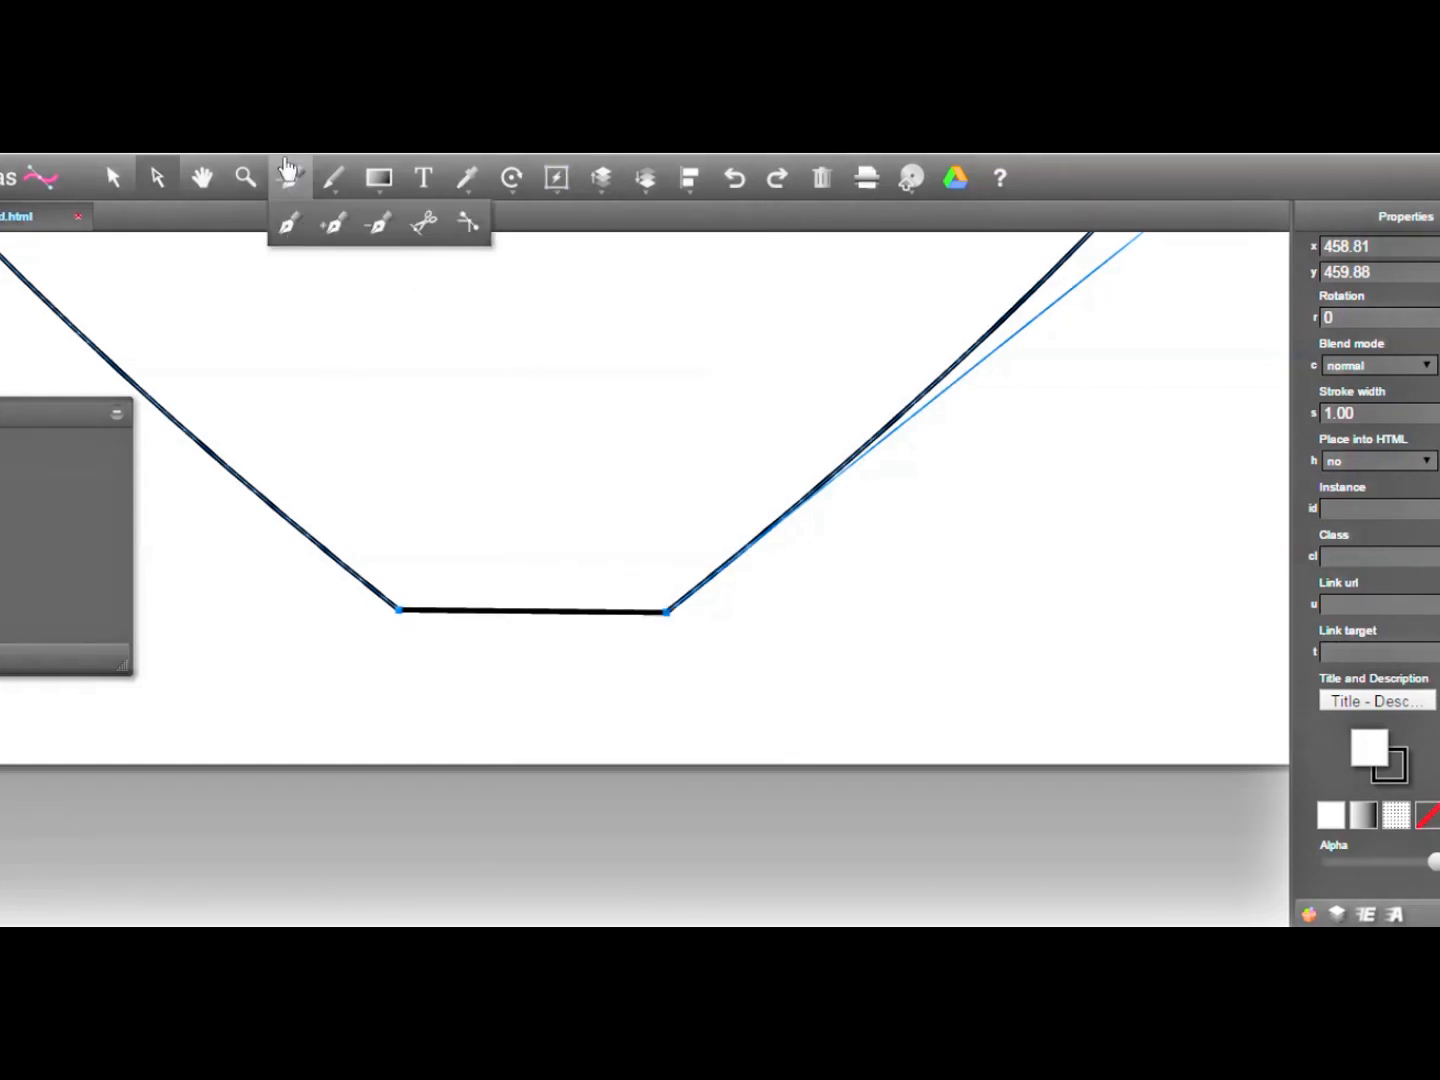
pyautogui.click(335, 230)
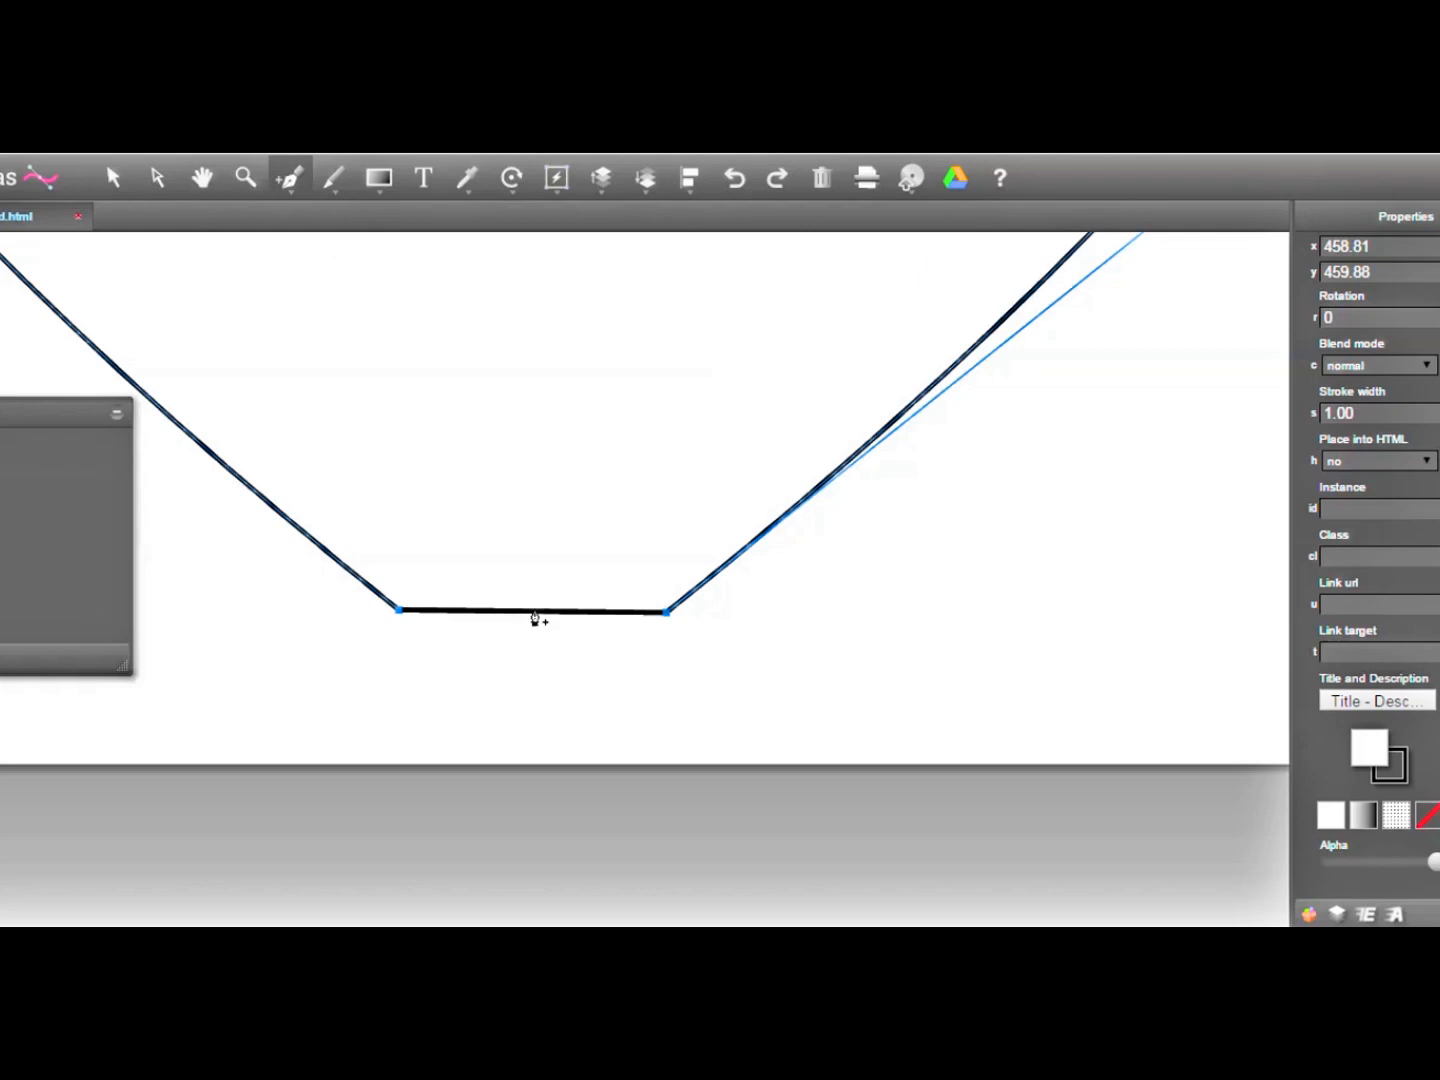
pyautogui.click(538, 612)
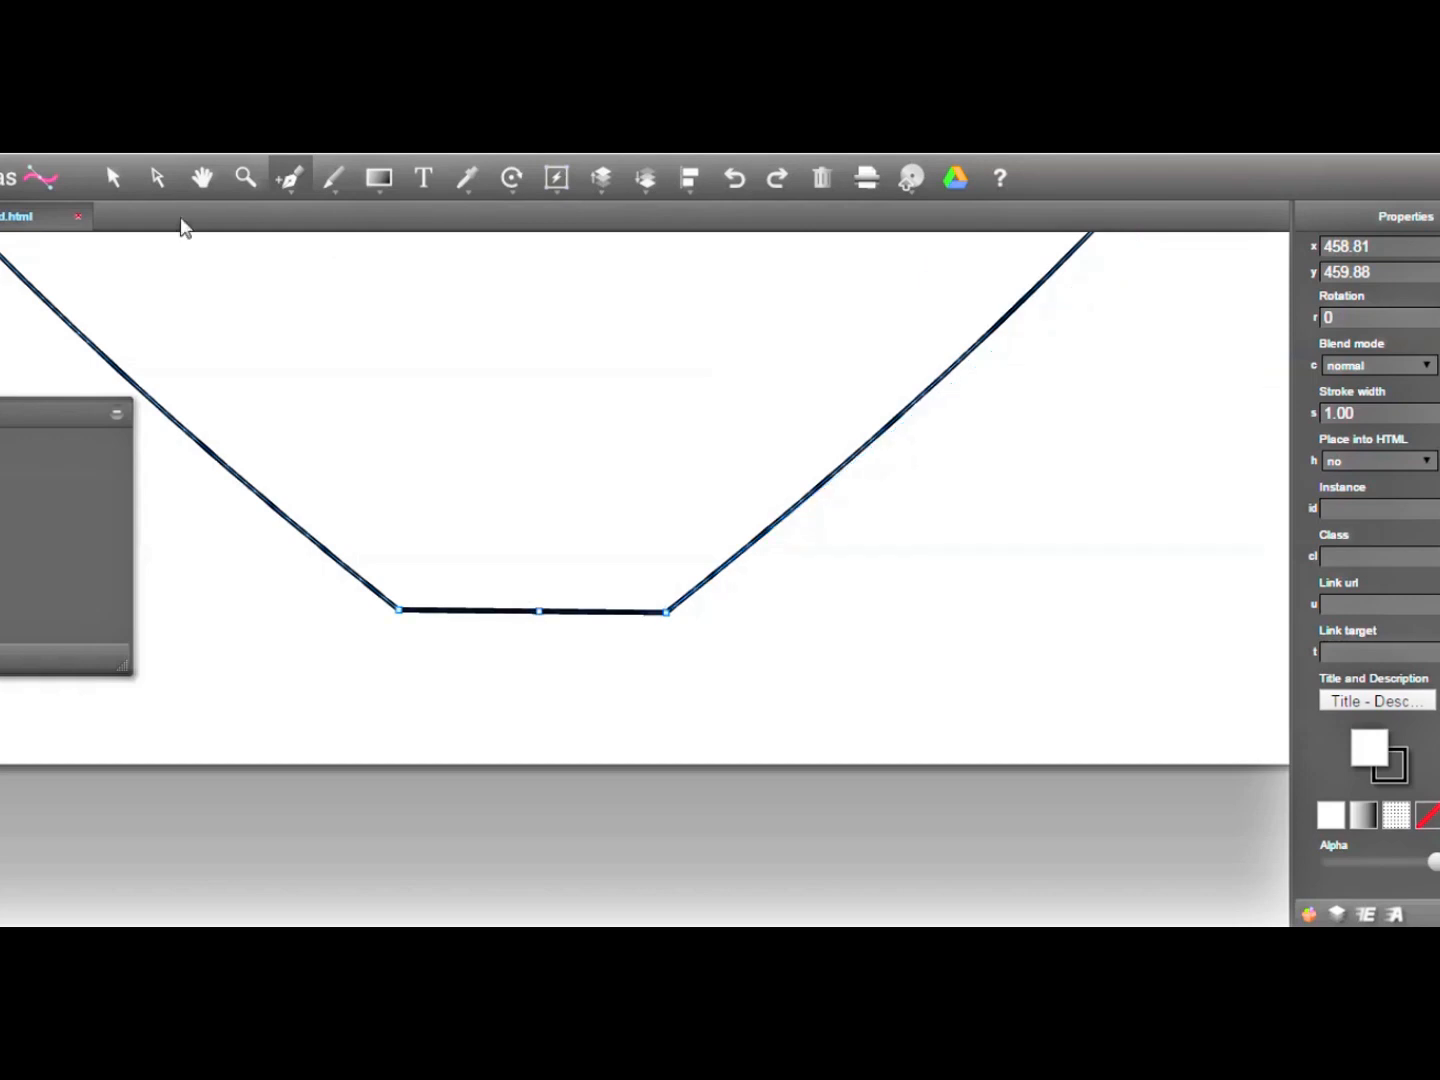
pyautogui.click(157, 182)
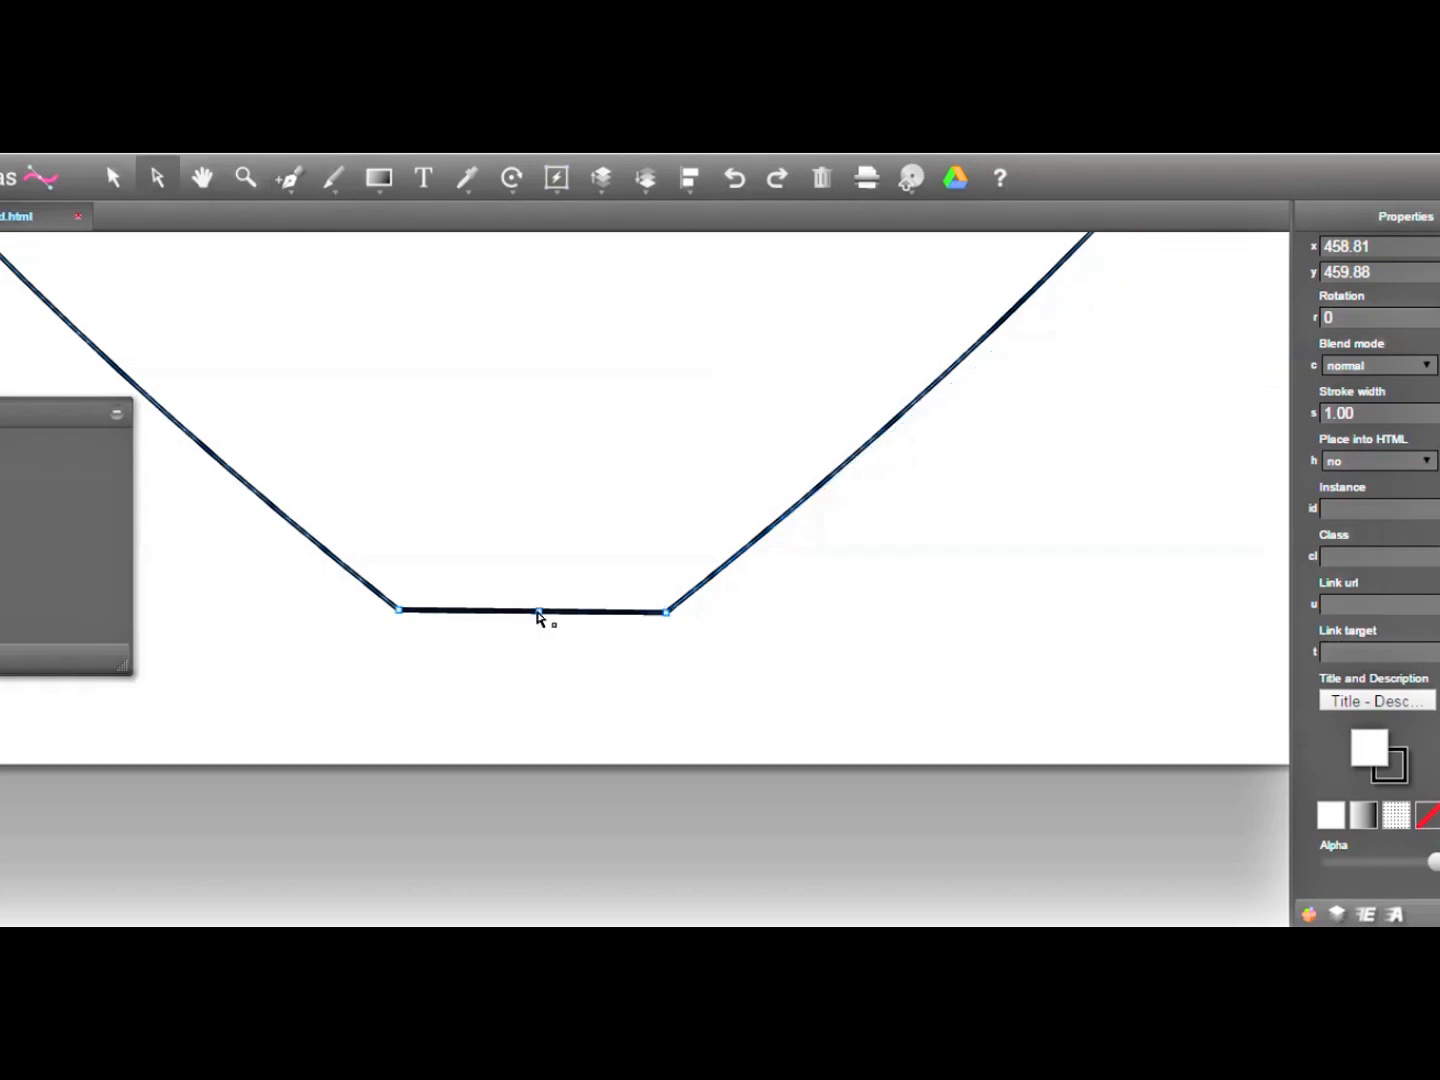
pyautogui.moveTo(538, 612); pyautogui.dragTo(536, 709)
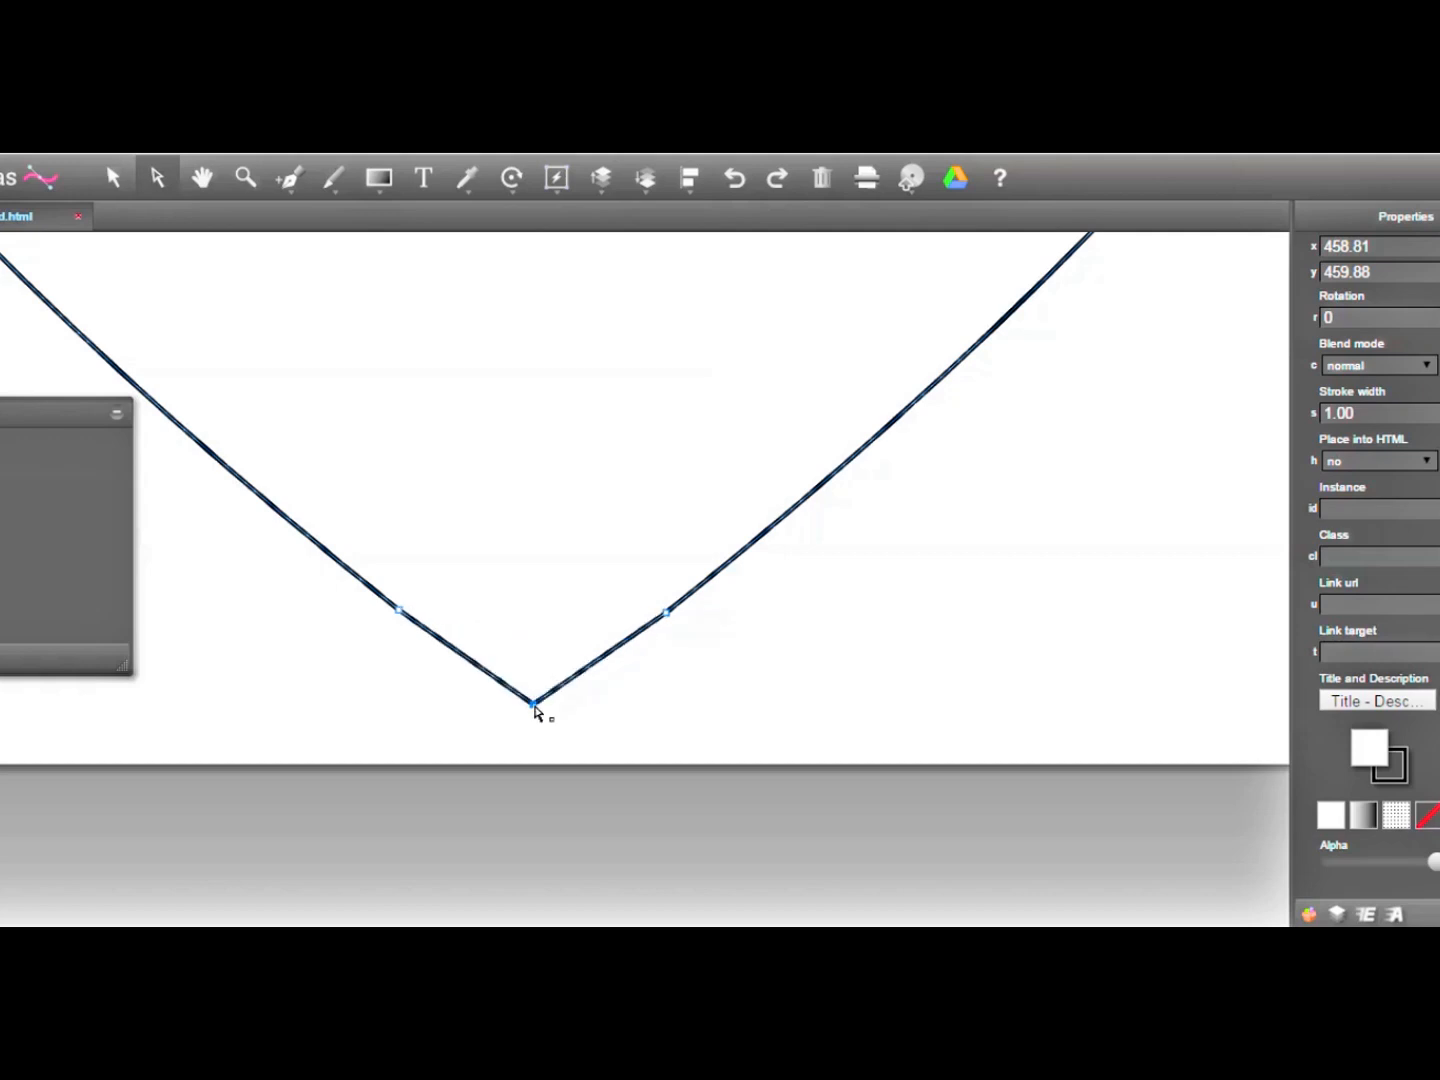
pyautogui.click(112, 177)
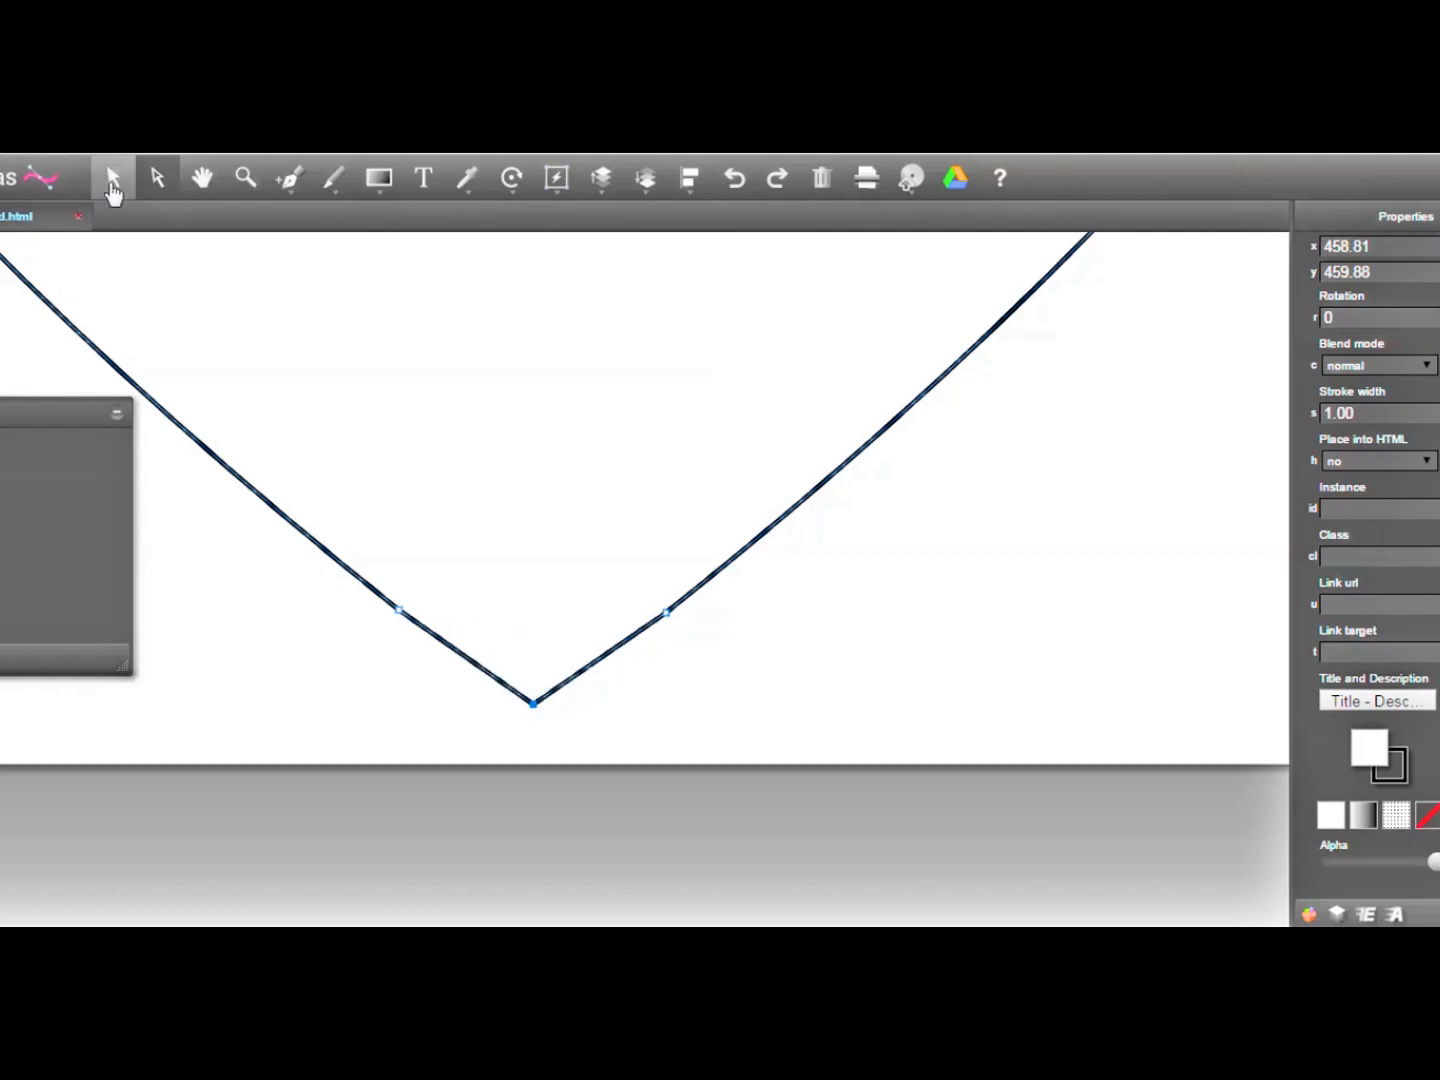
pyautogui.click(249, 609)
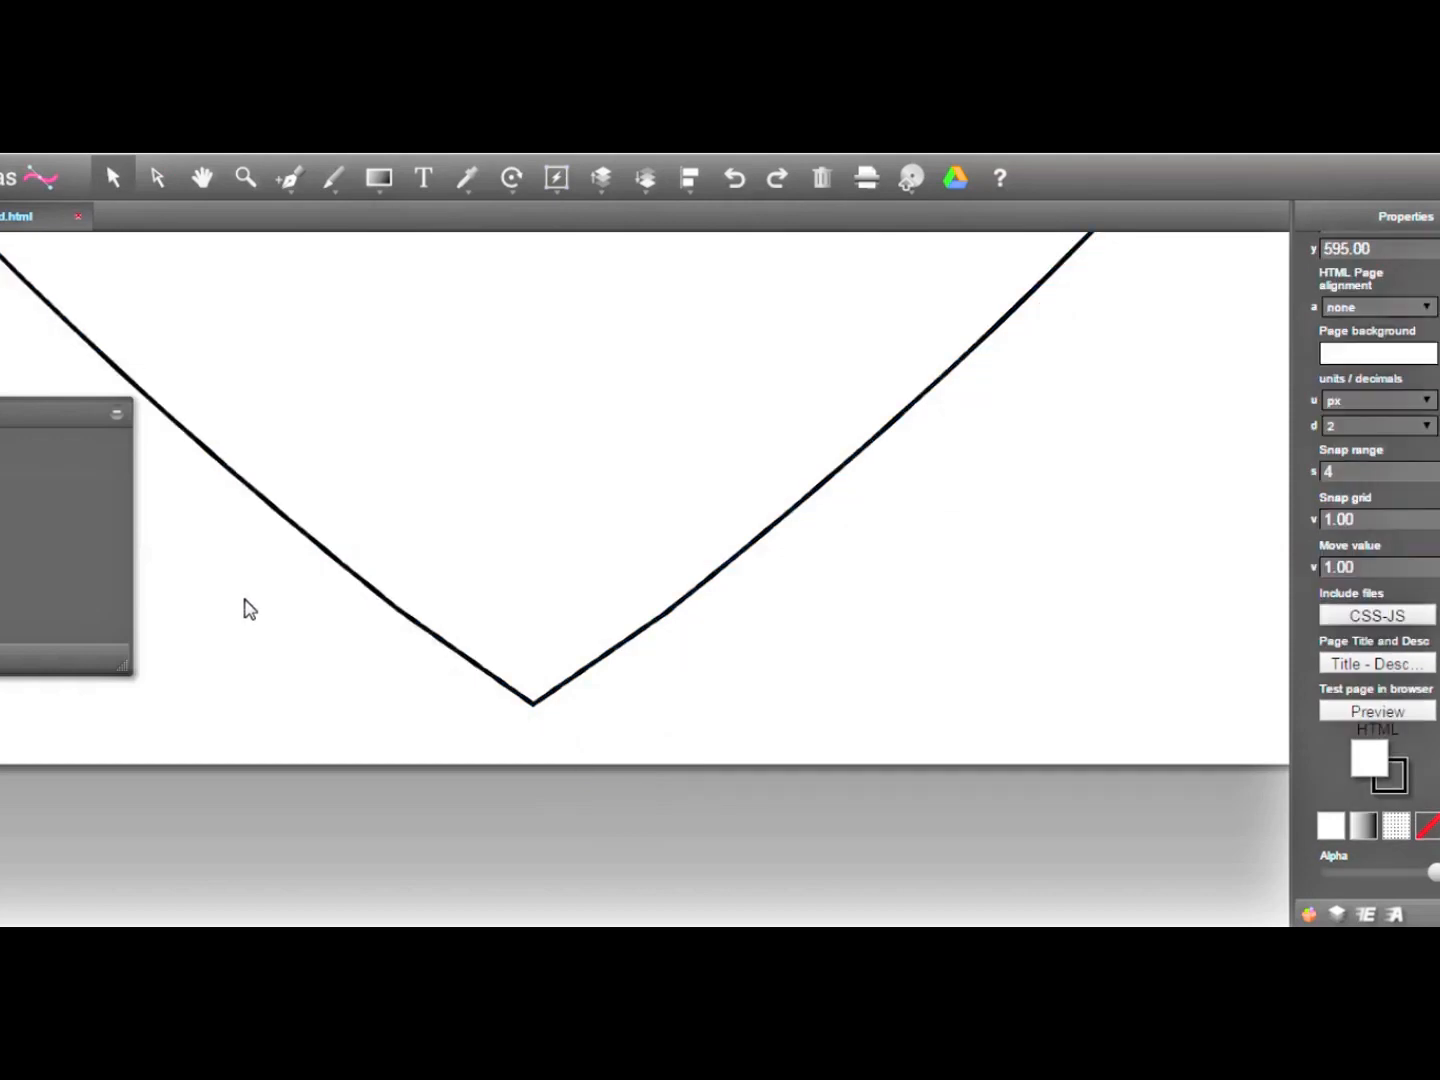
# Step: Fill the whole heart with a linear gradient running from white to purple #D200FA
pyautogui.hotkey('ctrl', '0')
pyautogui.click(492, 539)
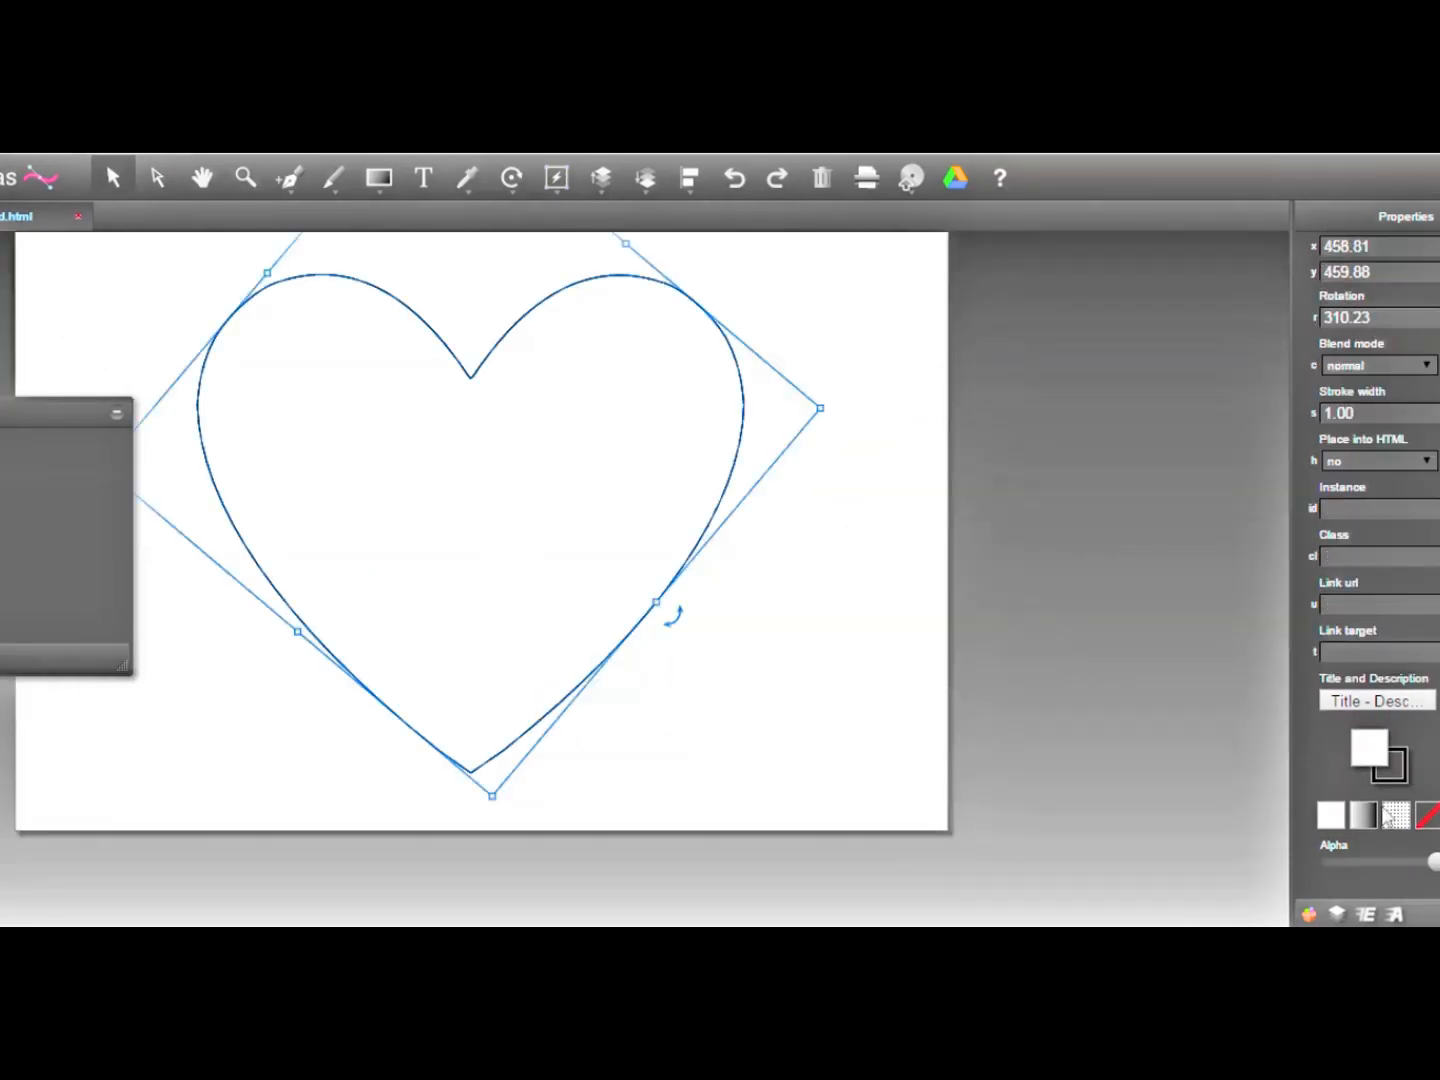
pyautogui.click(1365, 814)
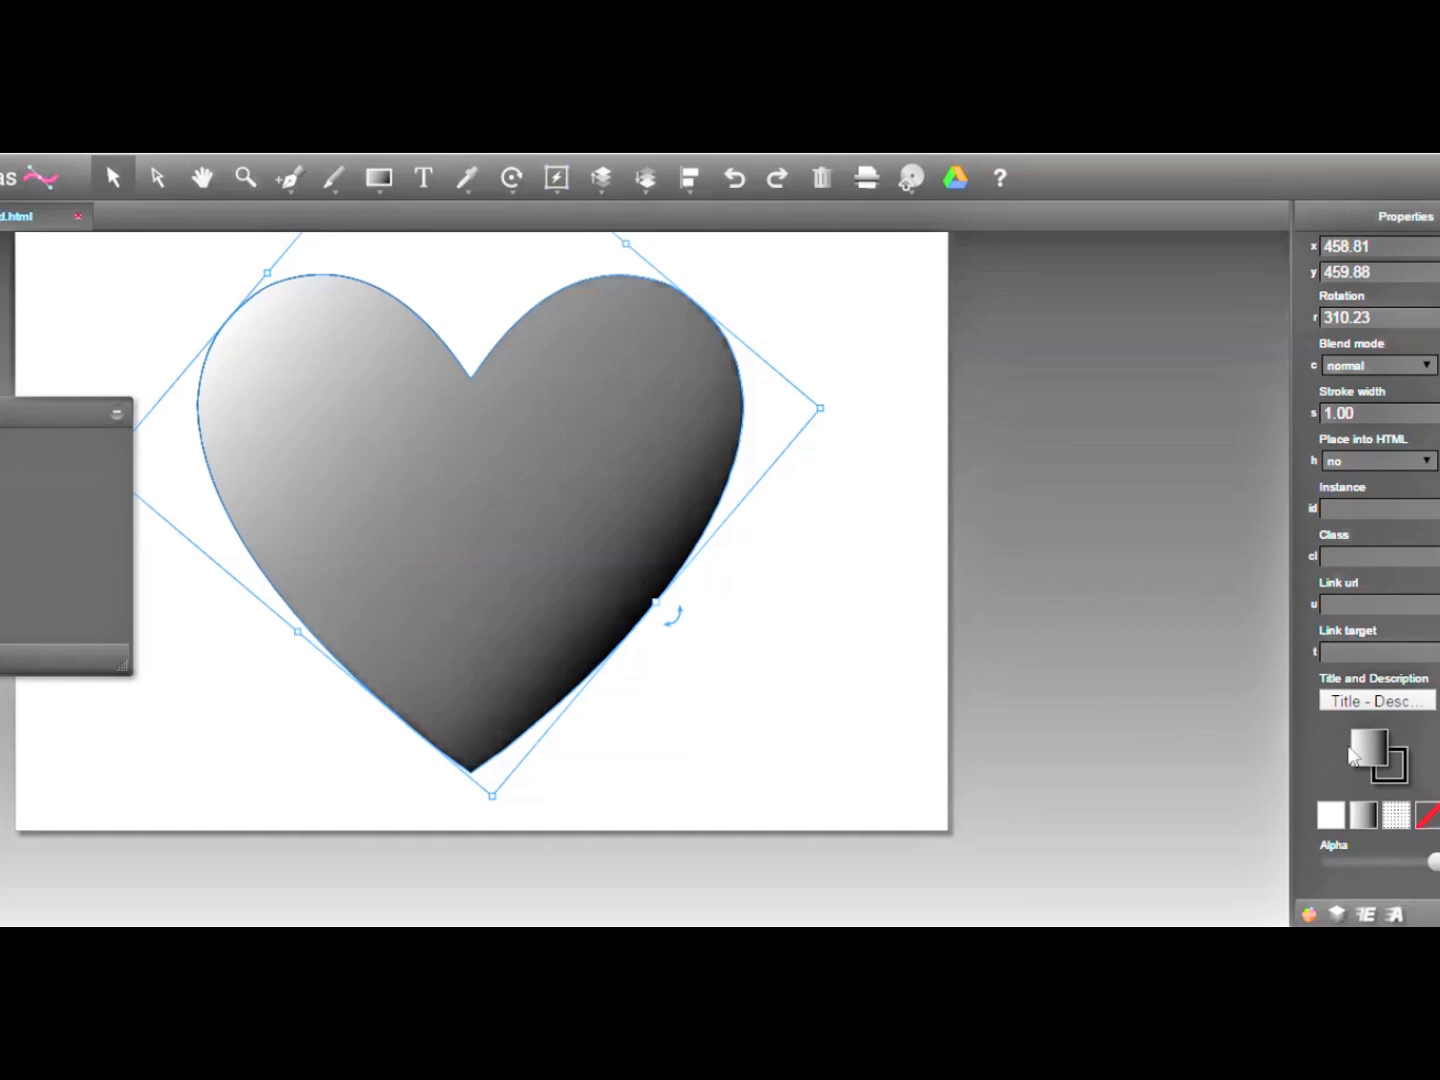
pyautogui.click(1360, 761)
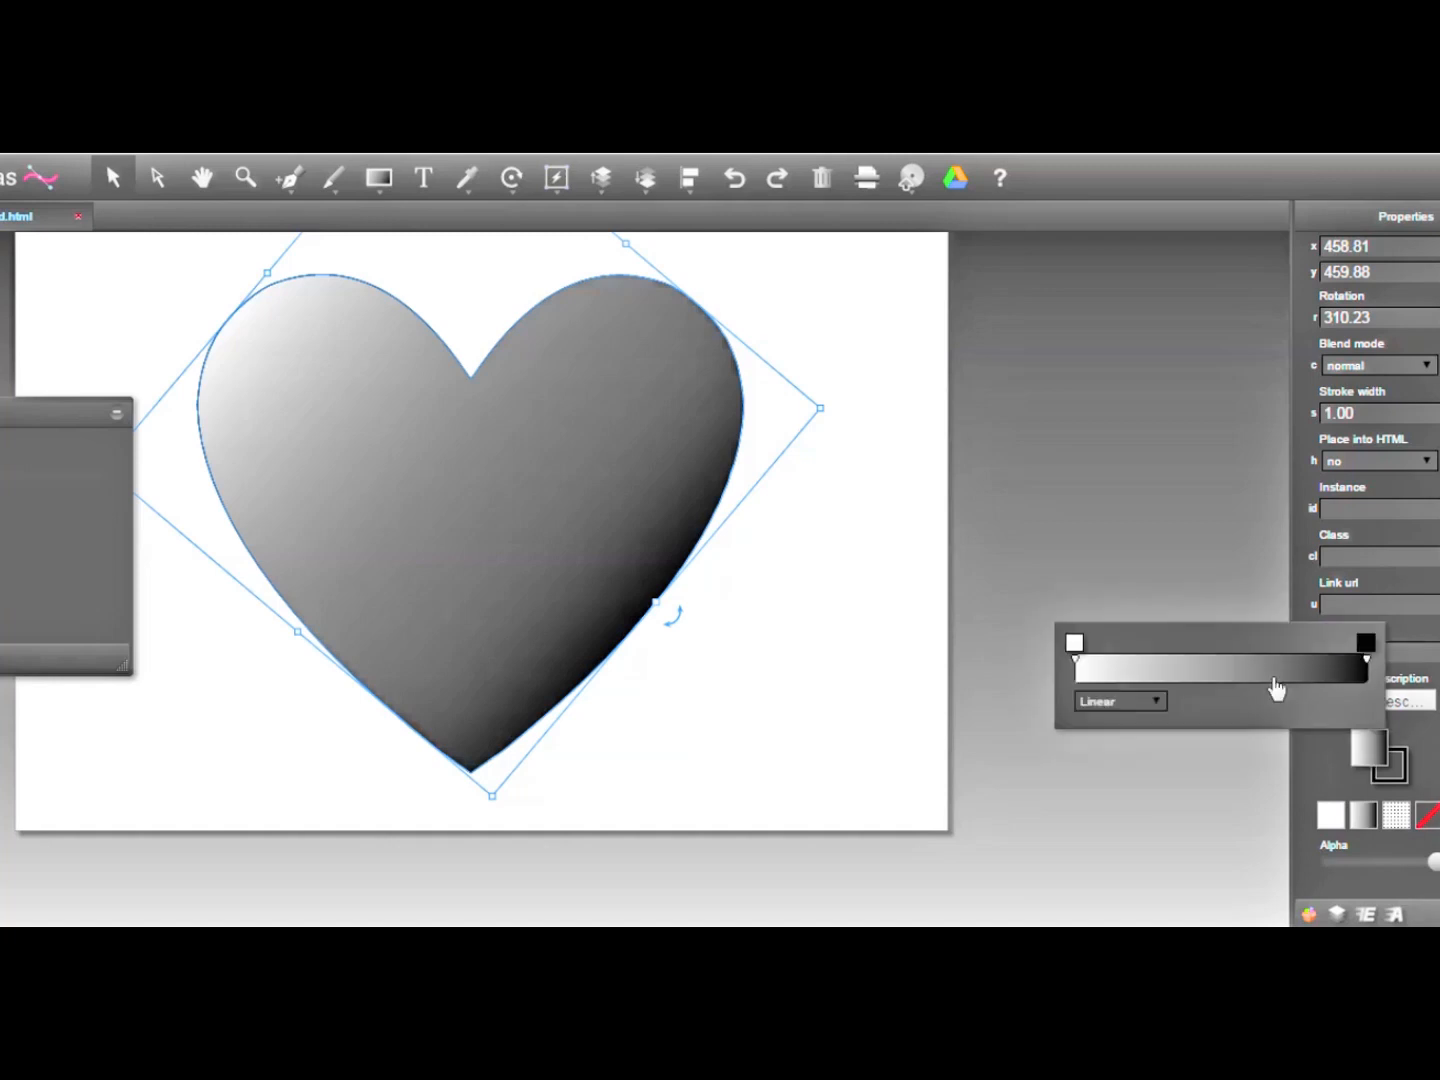
pyautogui.click(1366, 644)
pyautogui.click(1309, 425)
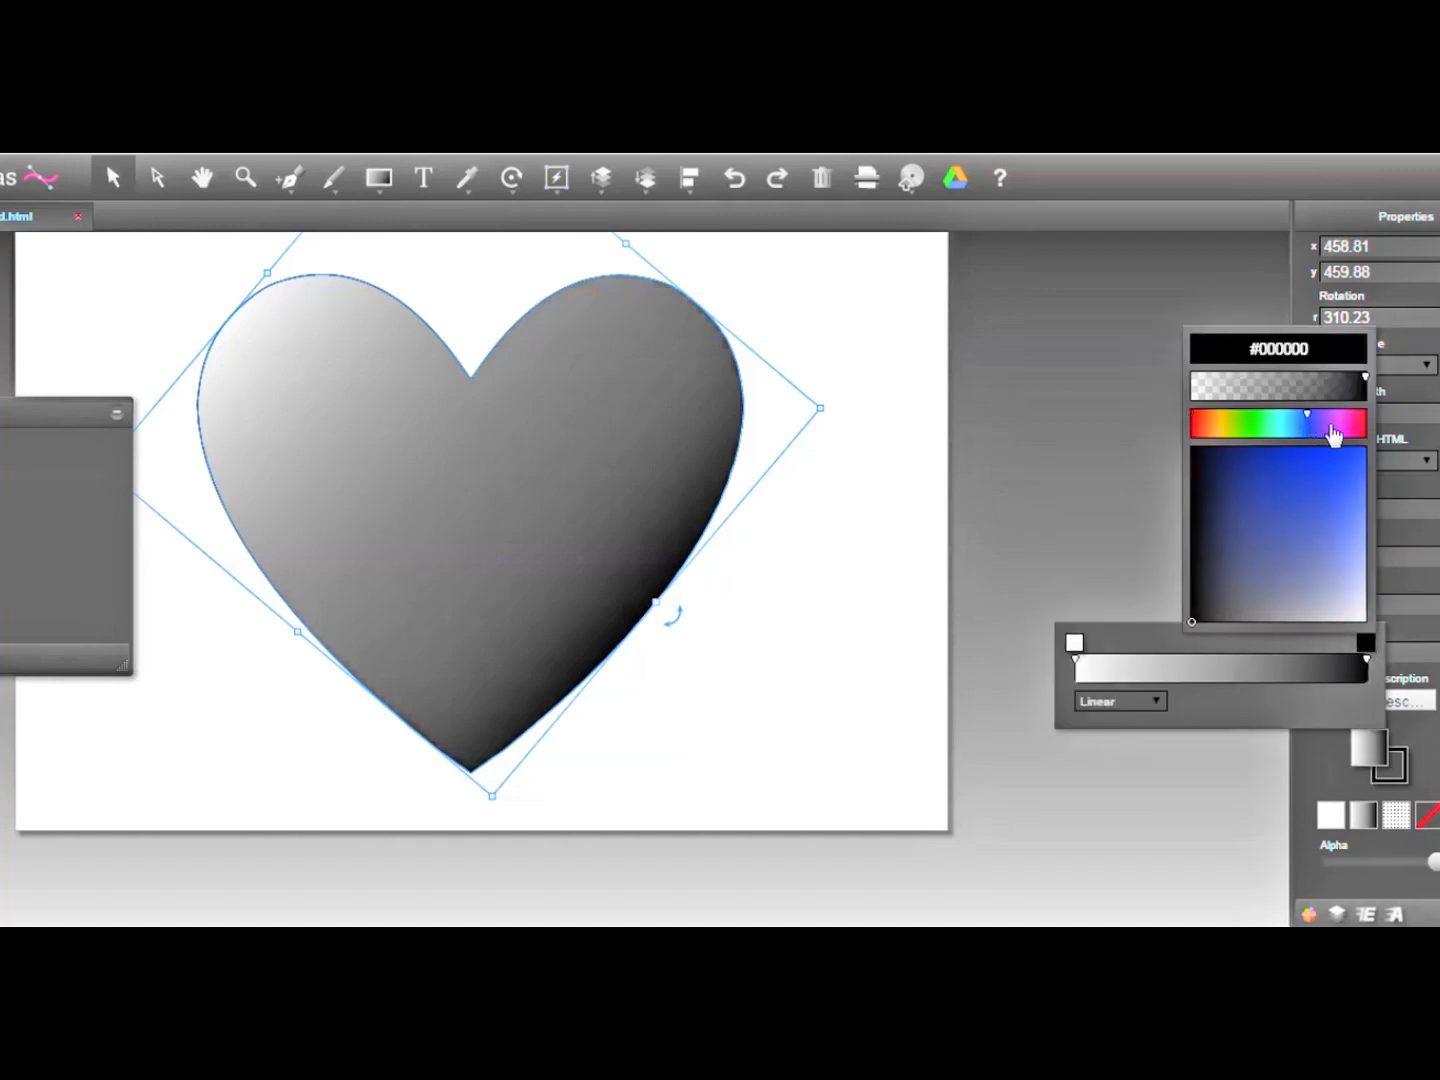
pyautogui.click(1332, 426)
pyautogui.click(1365, 450)
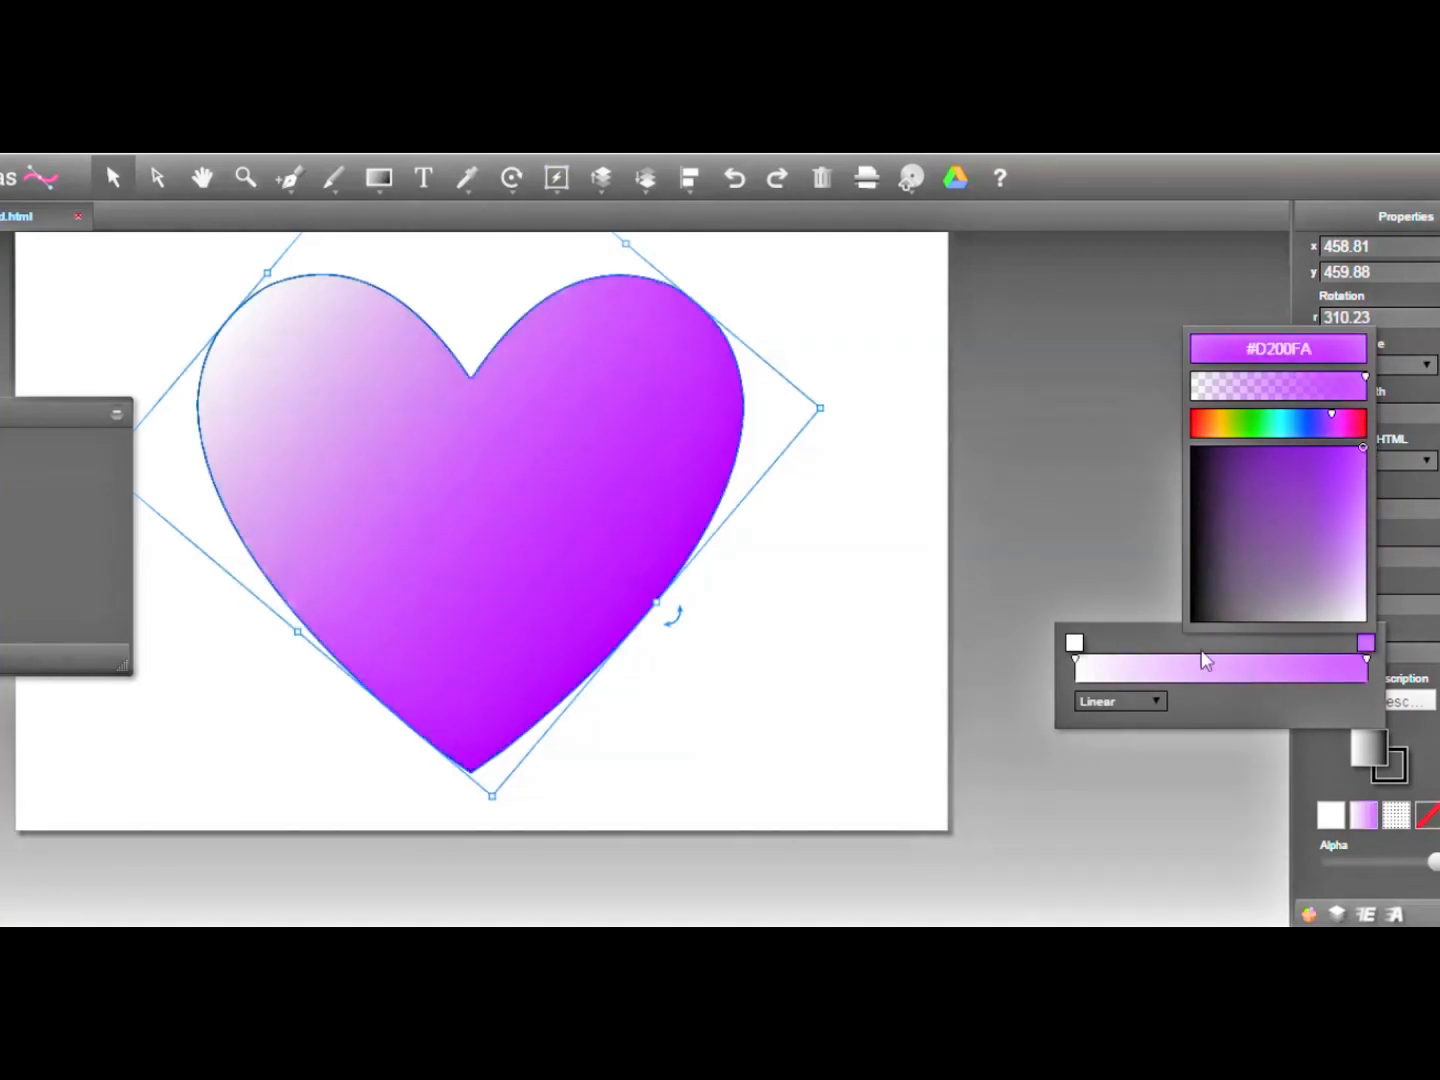
# Step: Add a gradient stop near the middle of the heart's fill and colour it pink #DD0D82
pyautogui.click(1208, 671)
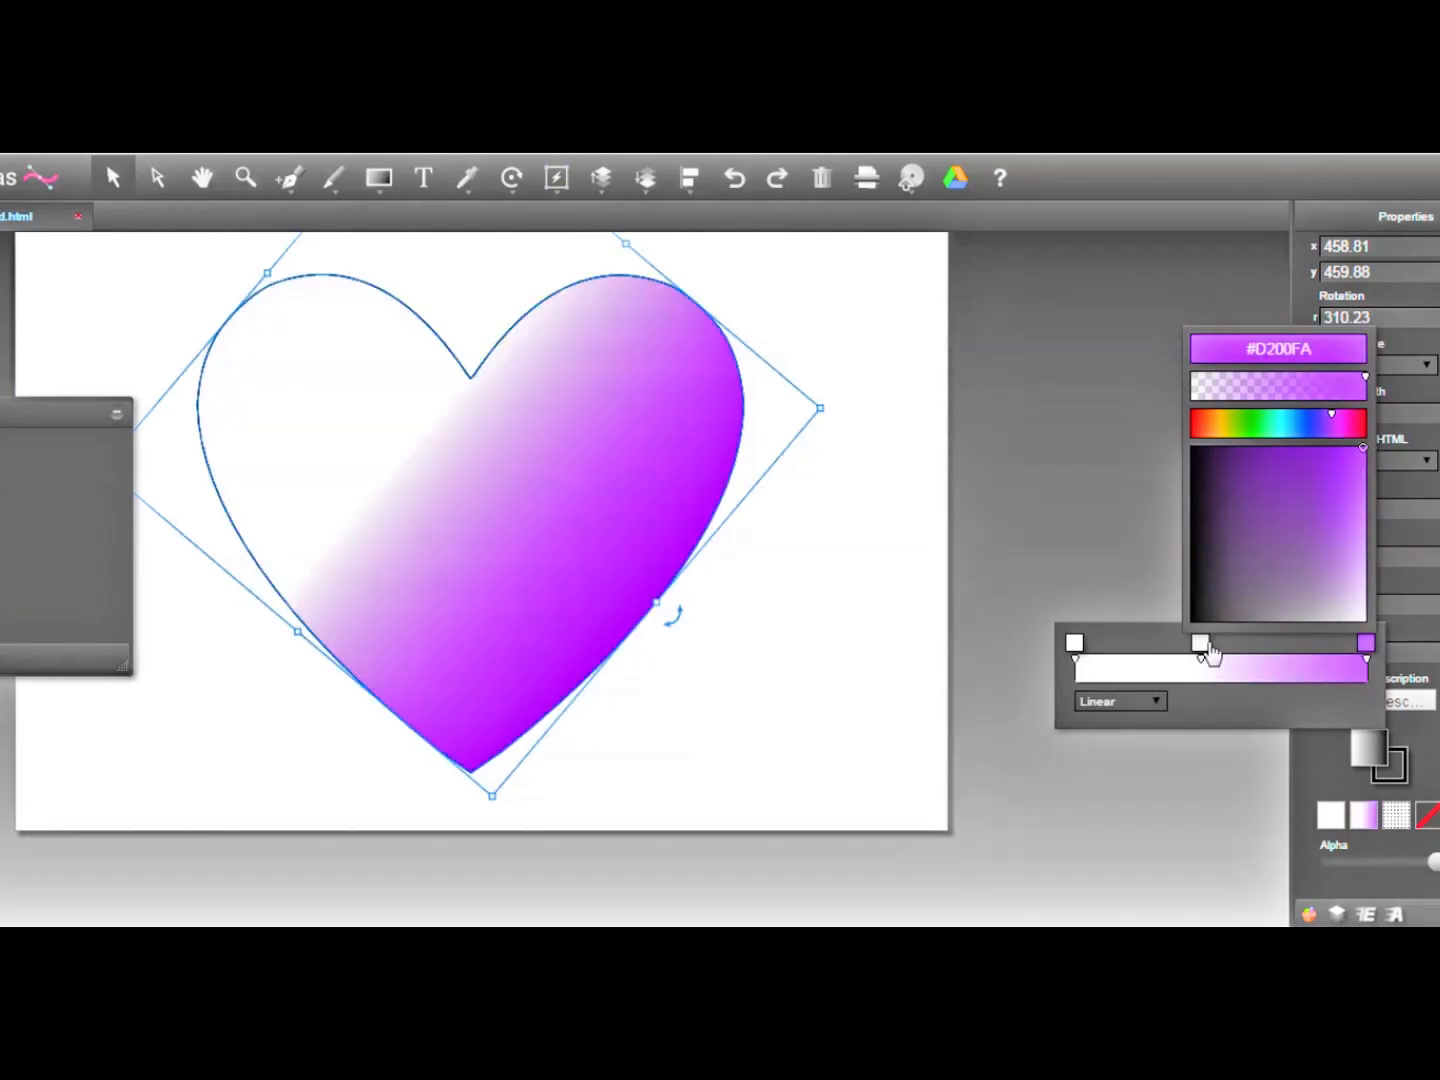
pyautogui.click(1200, 644)
pyautogui.click(1175, 424)
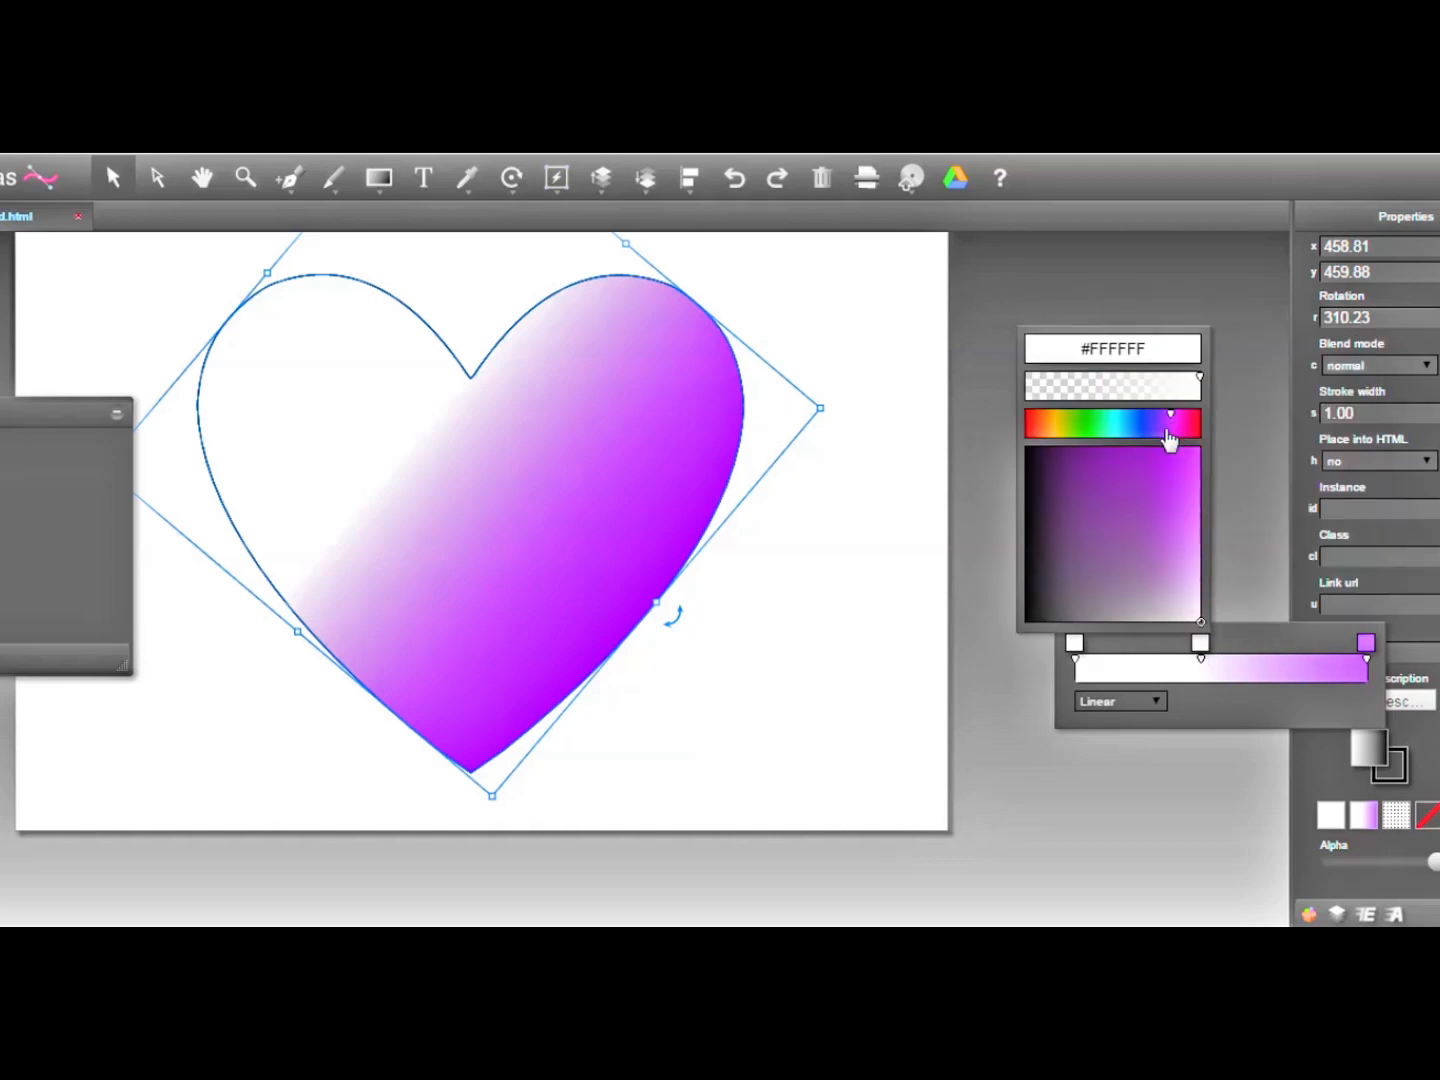
pyautogui.click(1184, 424)
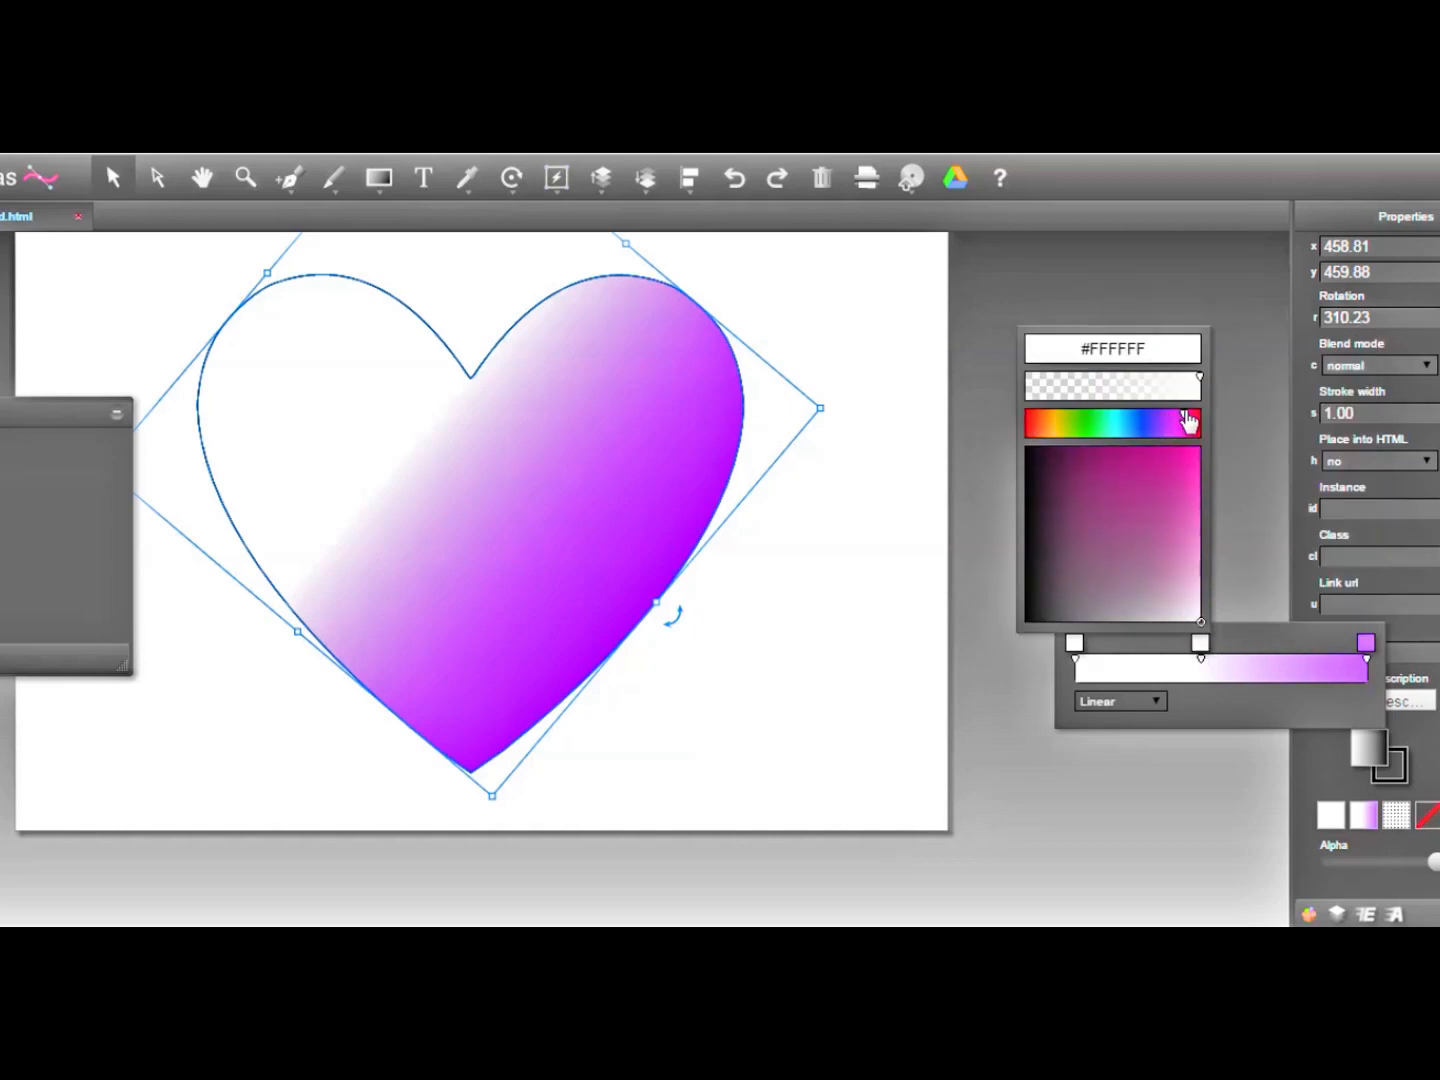
pyautogui.click(1178, 462)
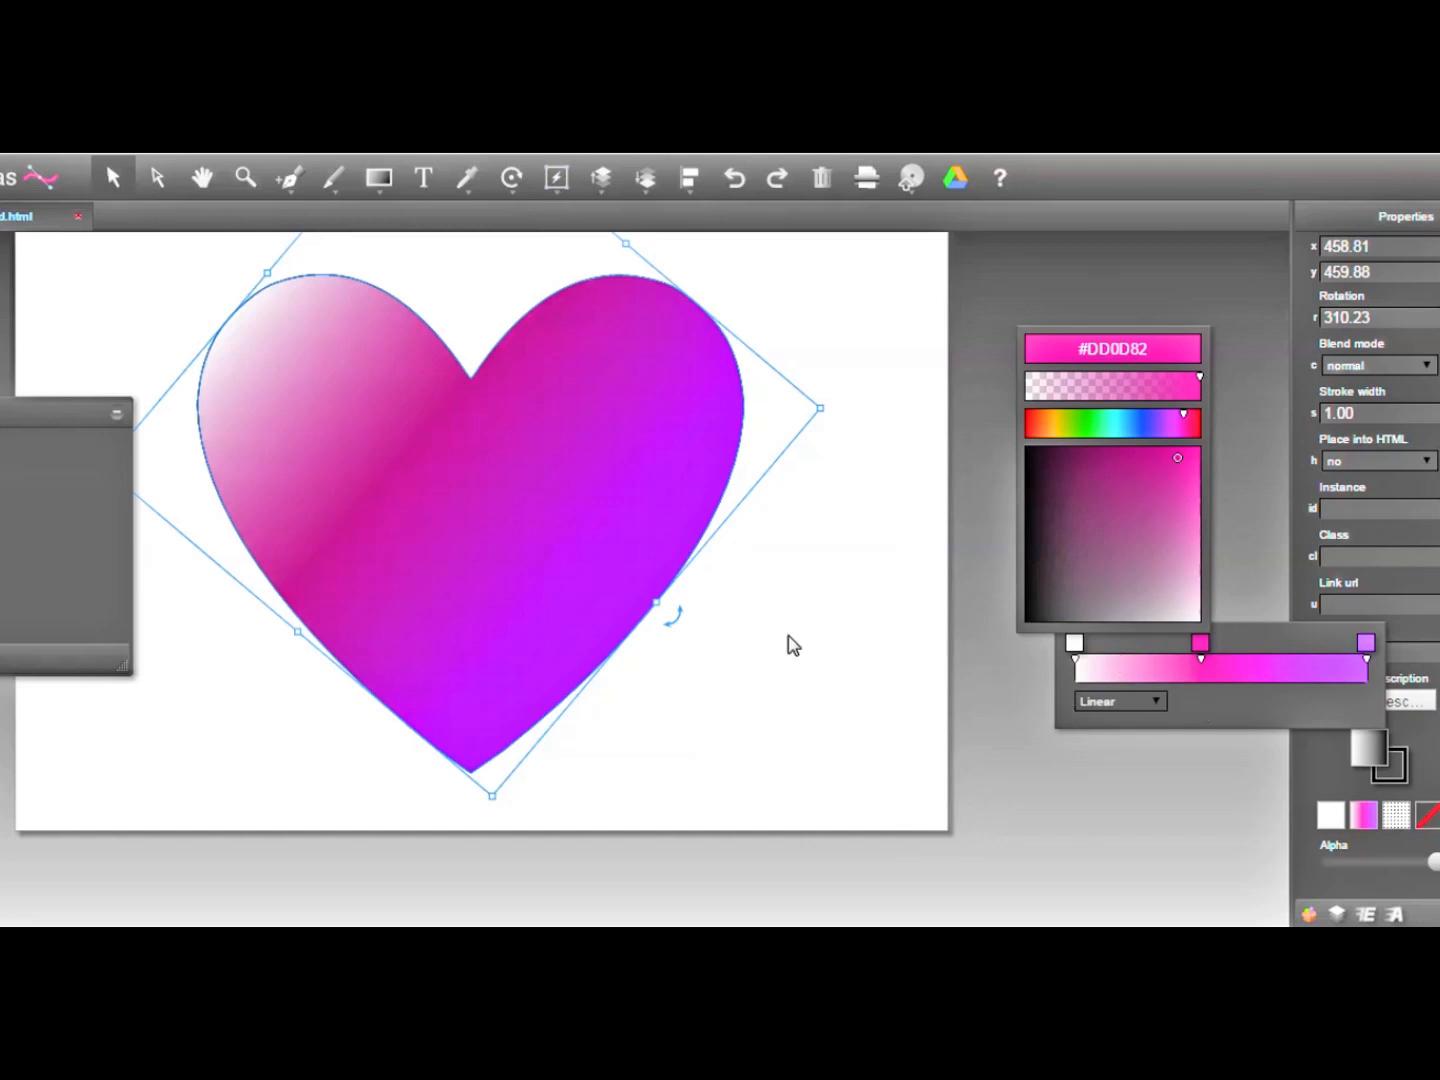
# Step: Try the Radial type for the heart's gradient, switch it back to Linear, and deselect the heart
pyautogui.click(1113, 699)
pyautogui.click(1112, 732)
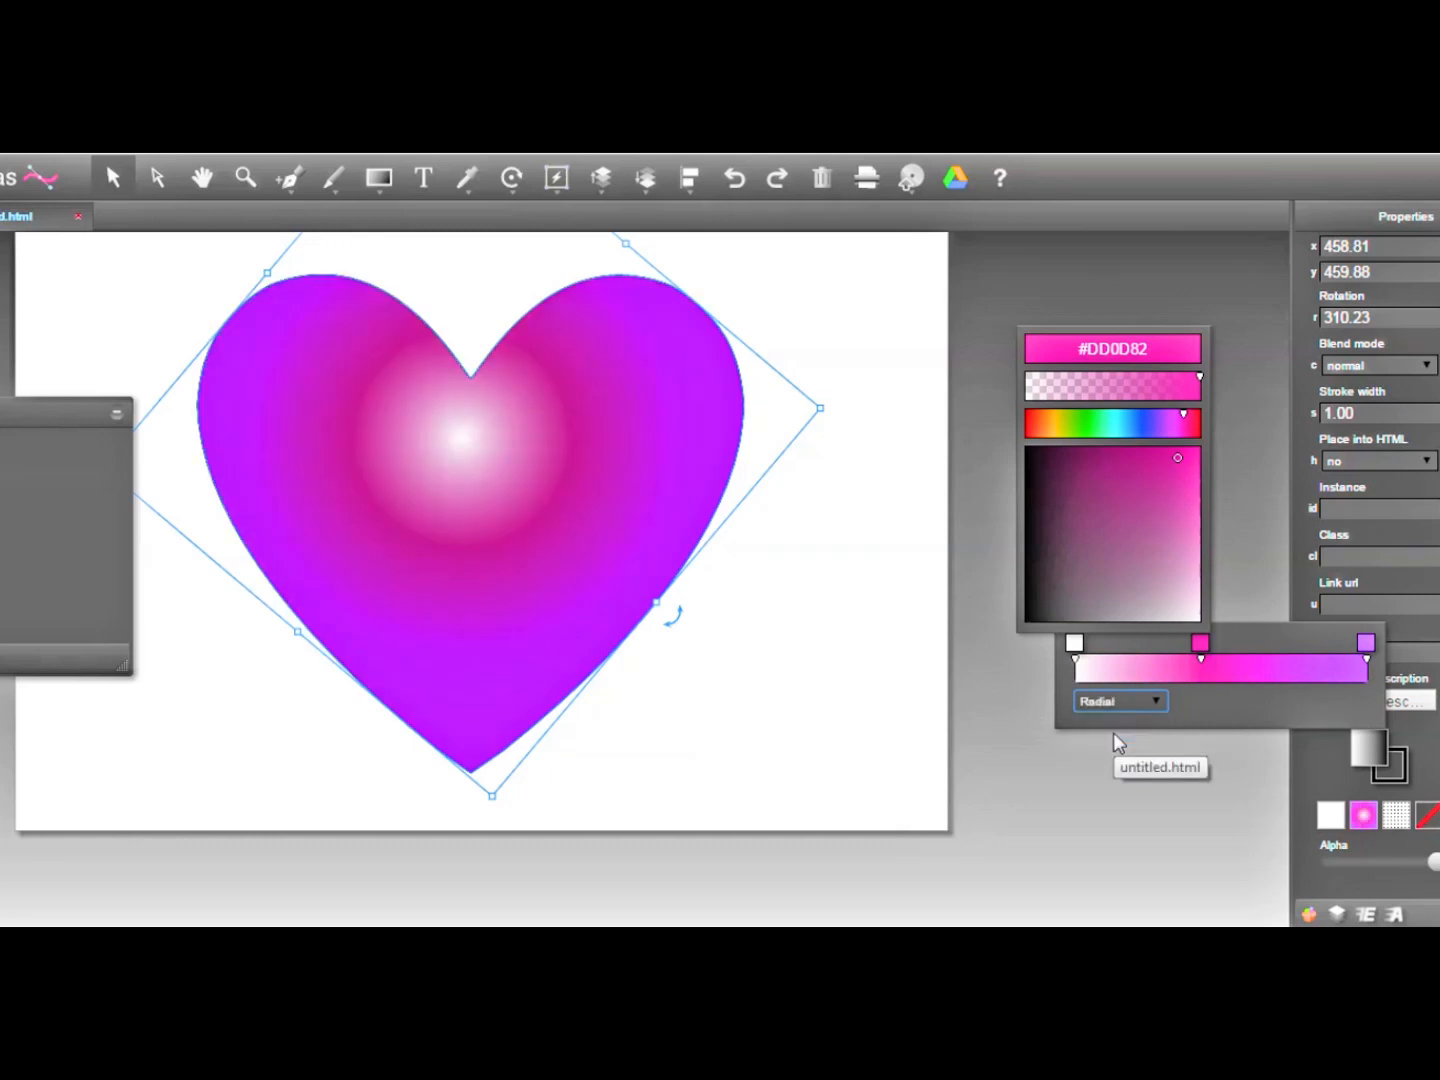
pyautogui.click(1106, 700)
pyautogui.click(1106, 715)
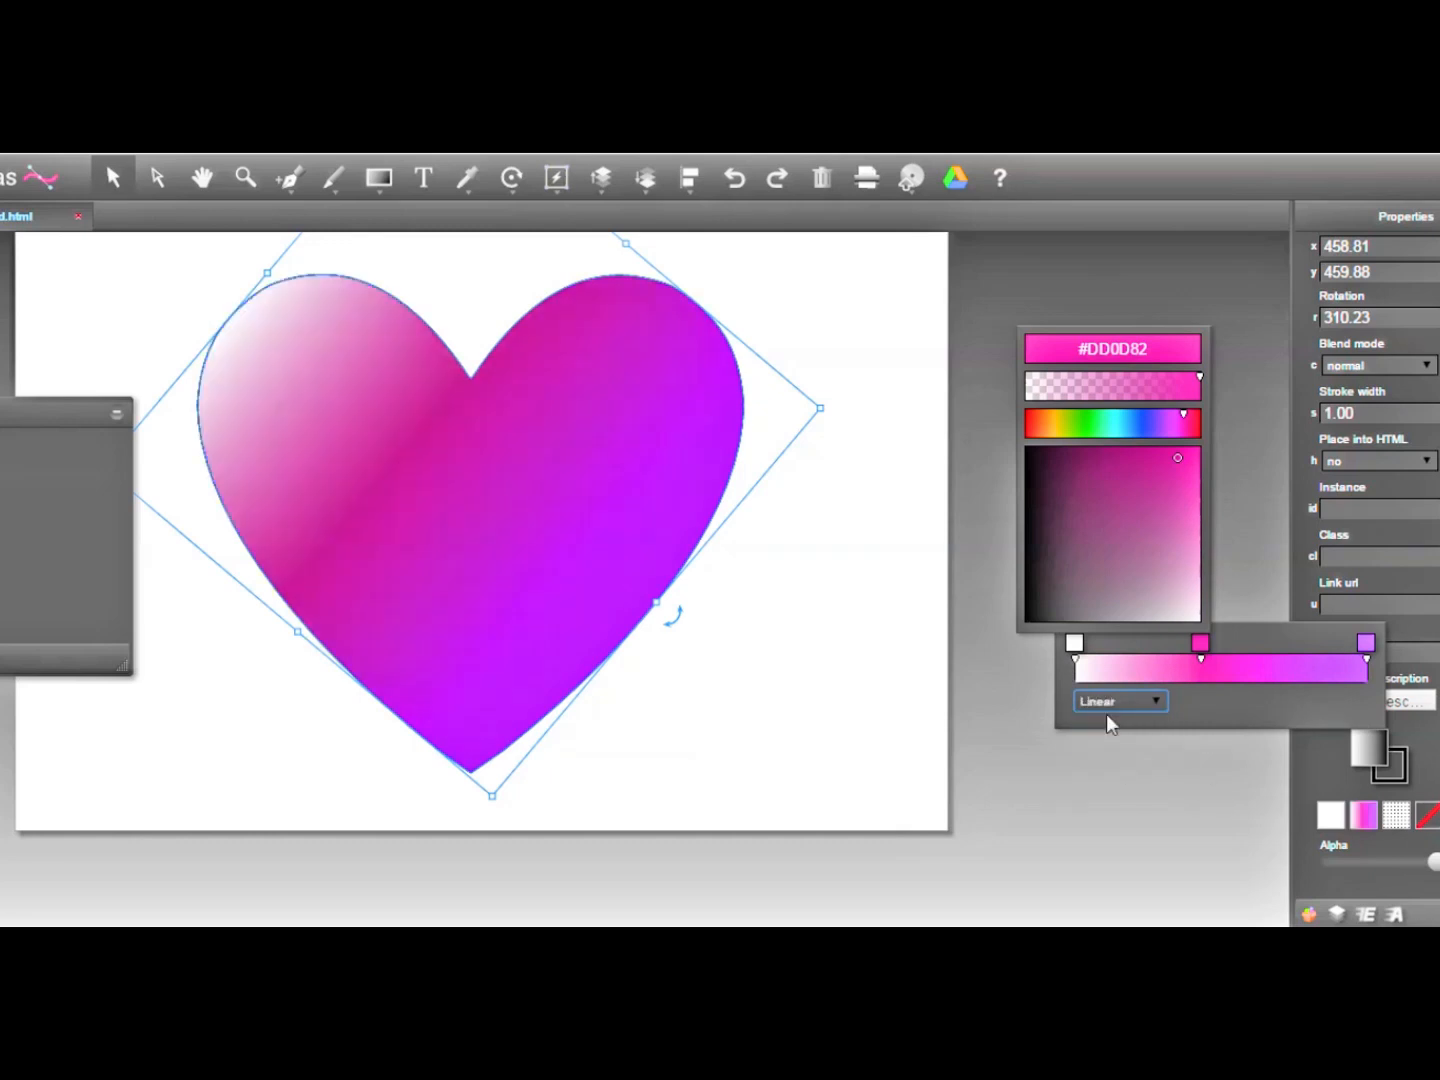
pyautogui.click(829, 716)
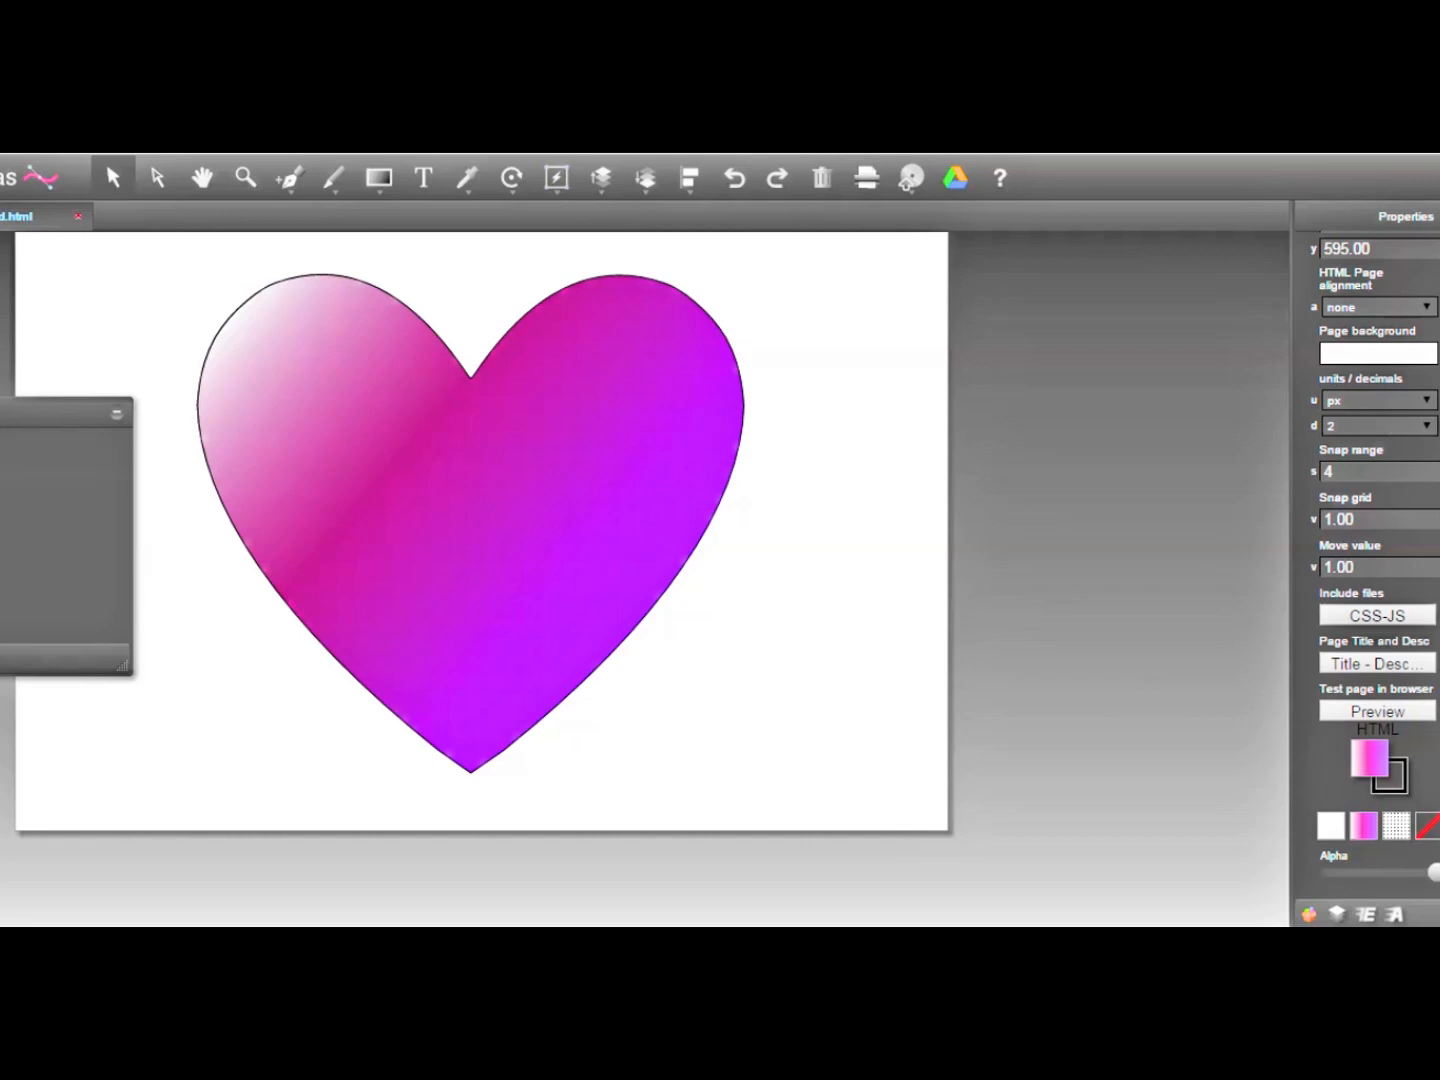
# Step: Set the heart's stroke width to 6 pt
pyautogui.click(113, 180)
pyautogui.click(313, 428)
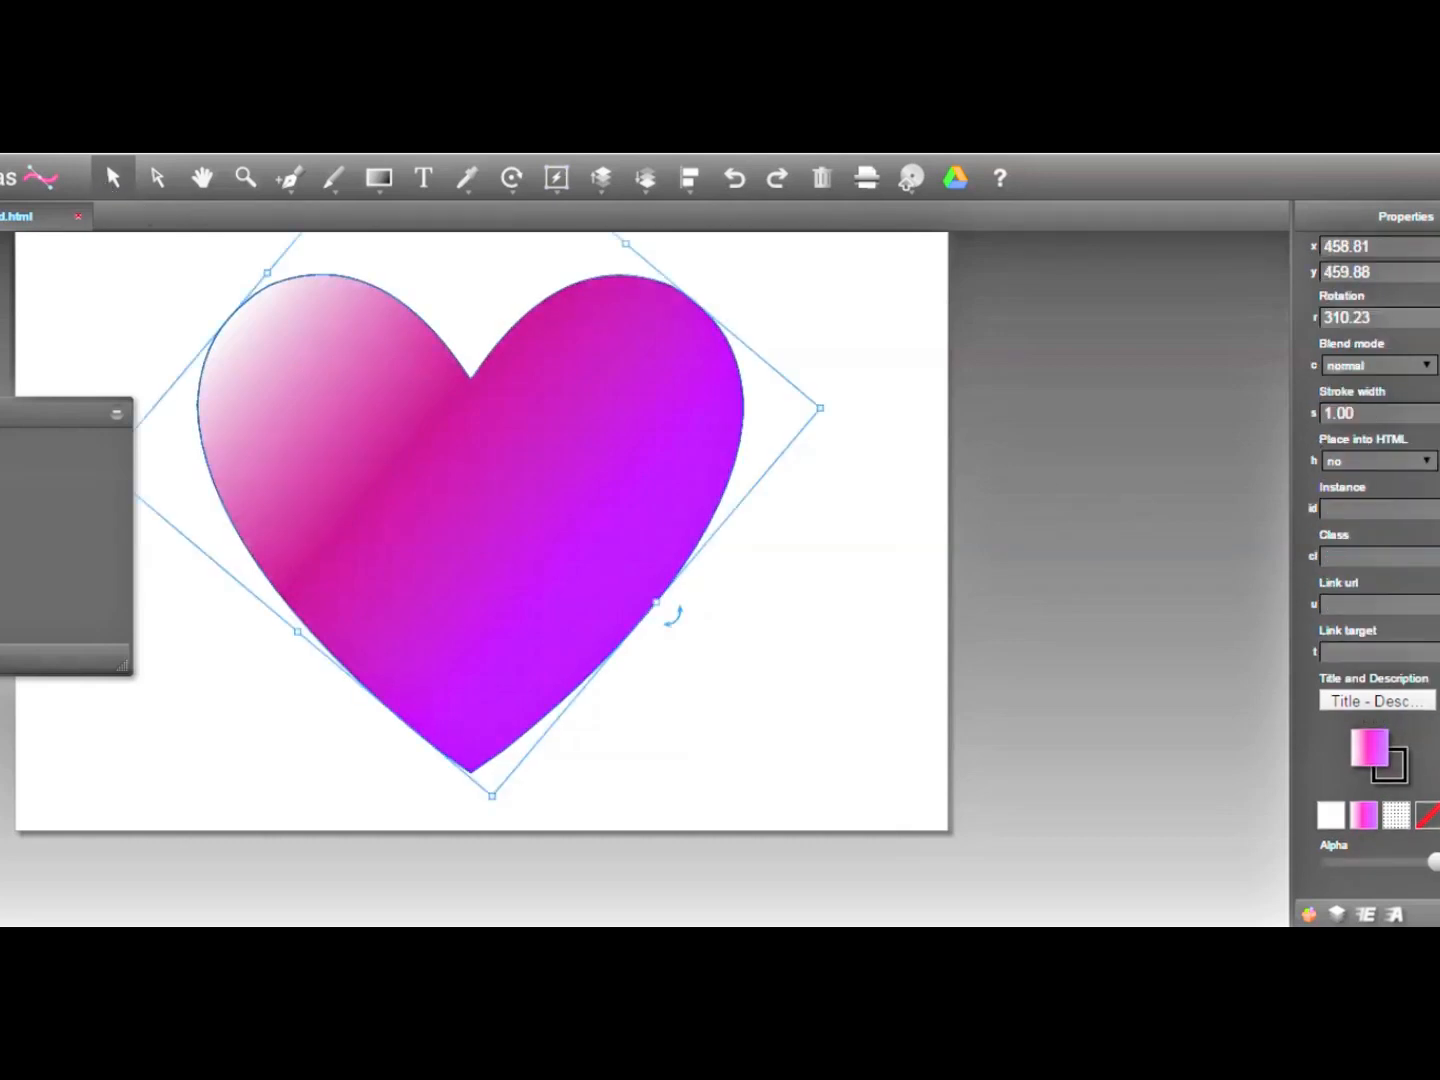
pyautogui.click(1366, 413)
pyautogui.click(1312, 575)
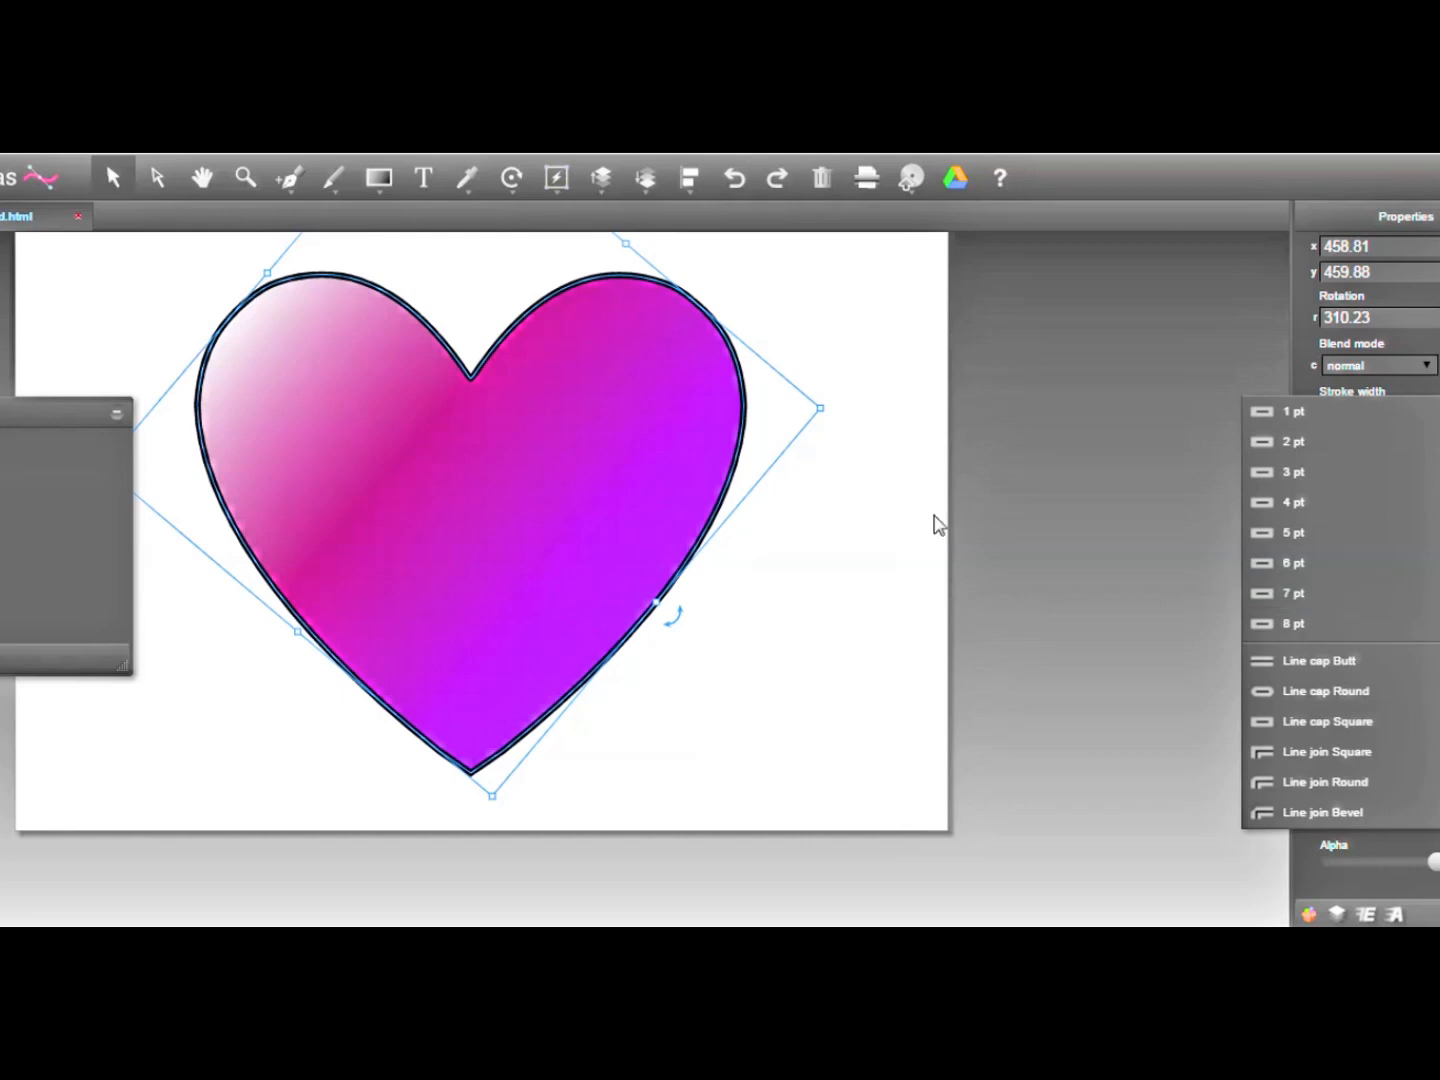
# Step: Try blue #003DFF as the heart's outline colour, remove the outline entirely, and deselect the heart
pyautogui.click(1424, 779)
pyautogui.click(1409, 768)
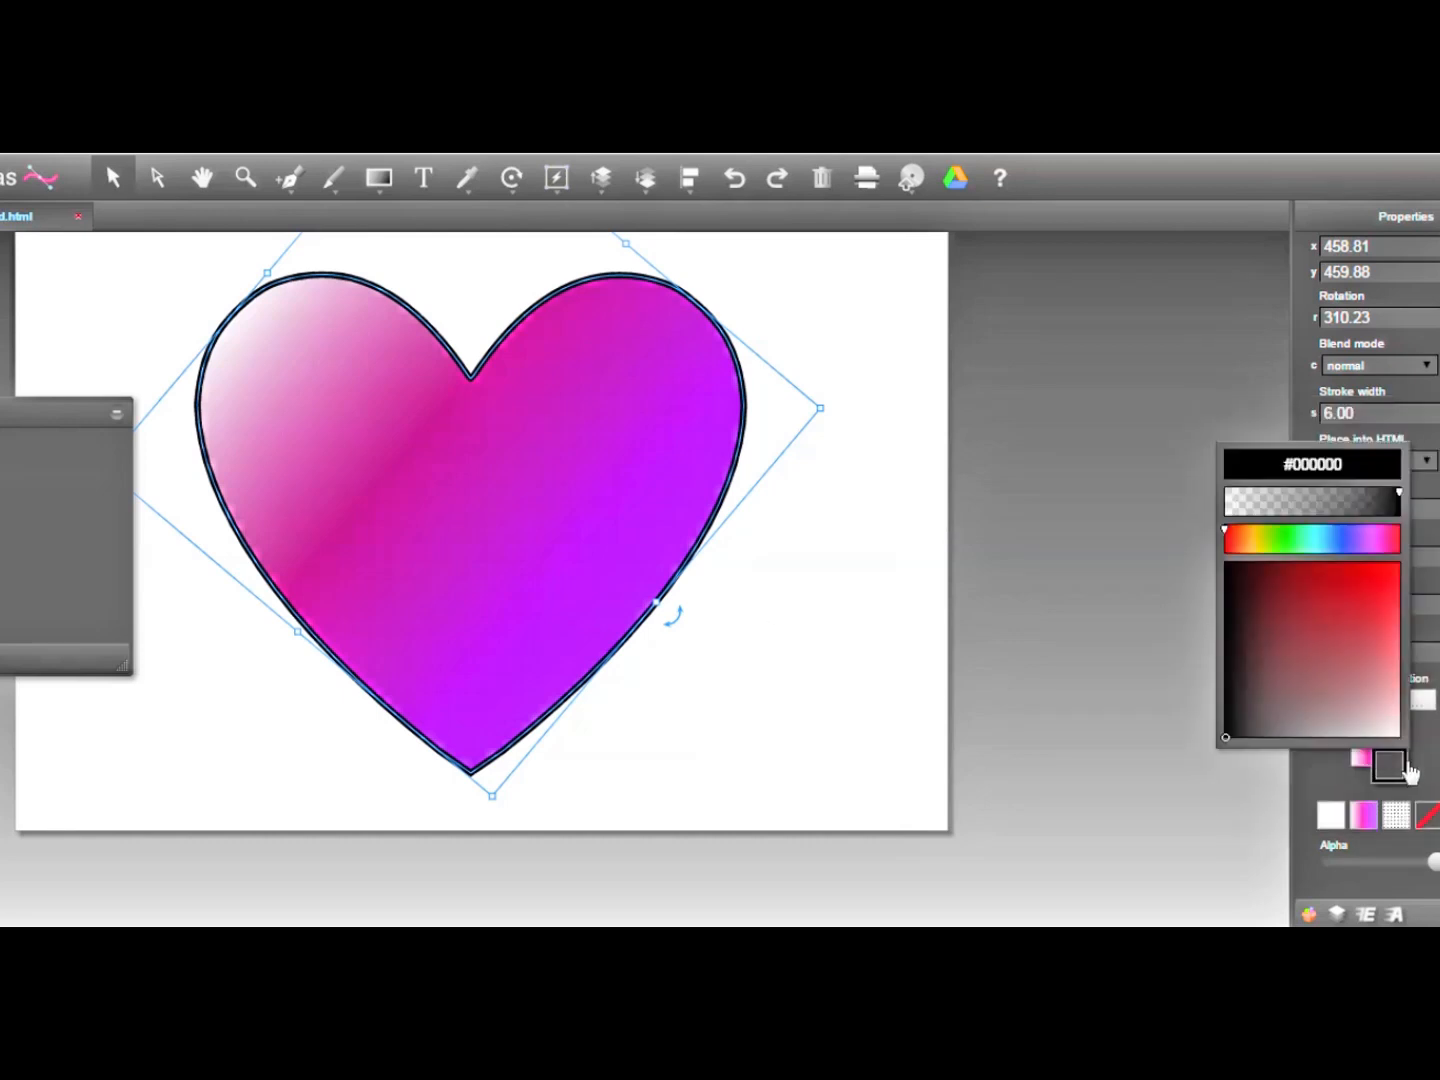
pyautogui.click(1337, 541)
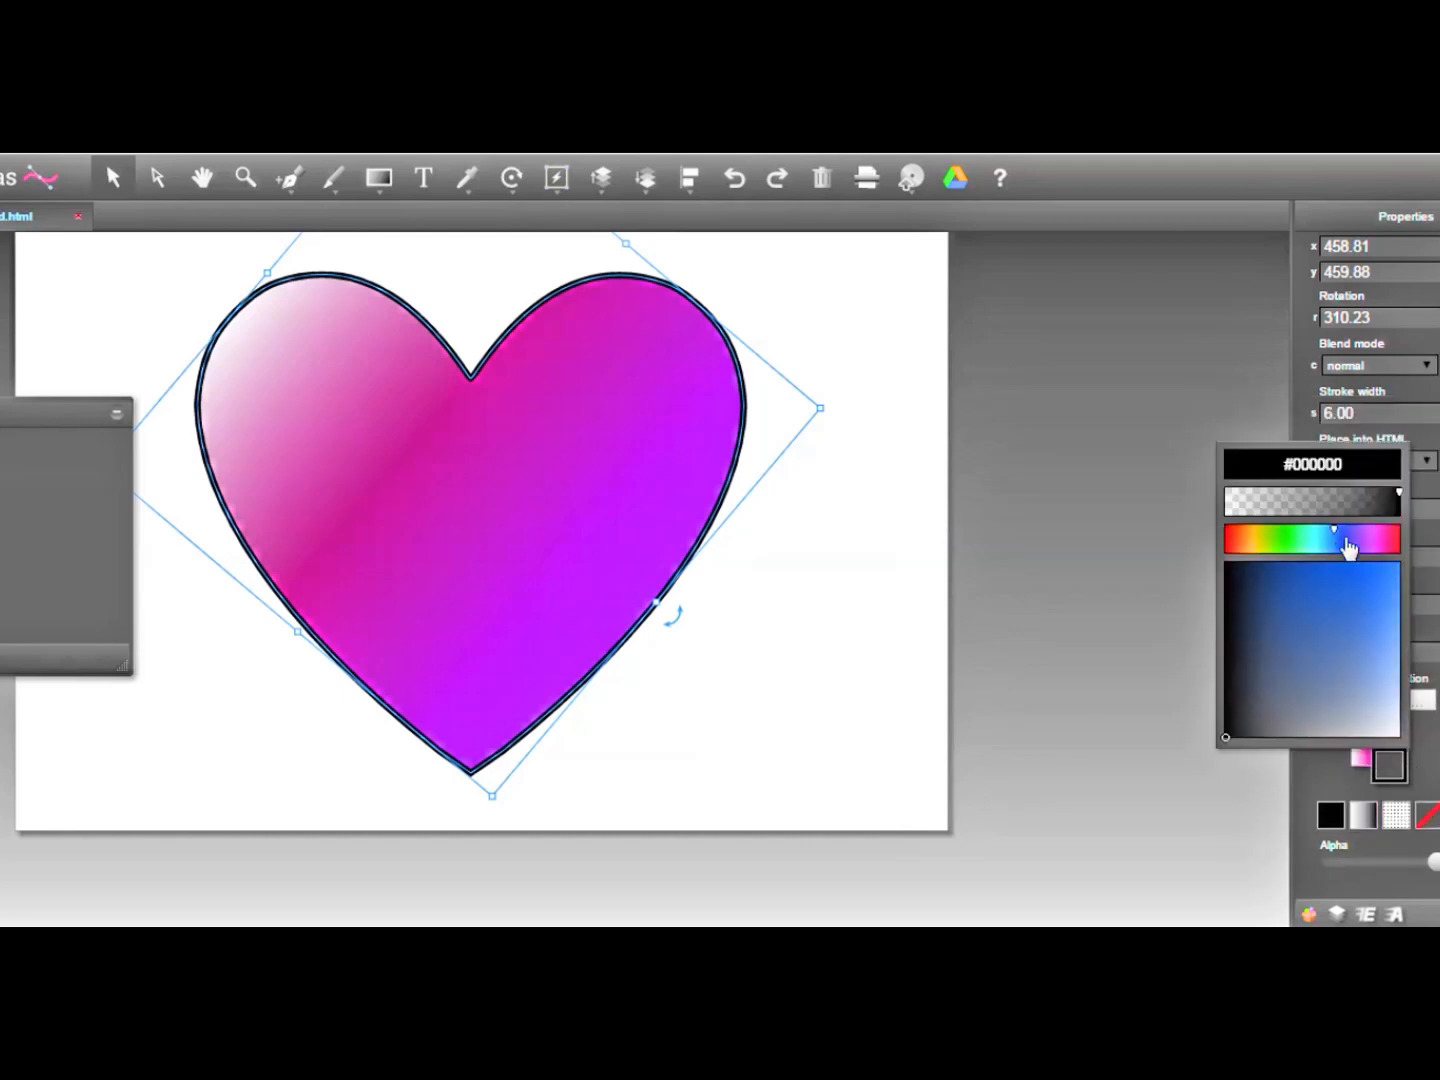
pyautogui.click(1381, 591)
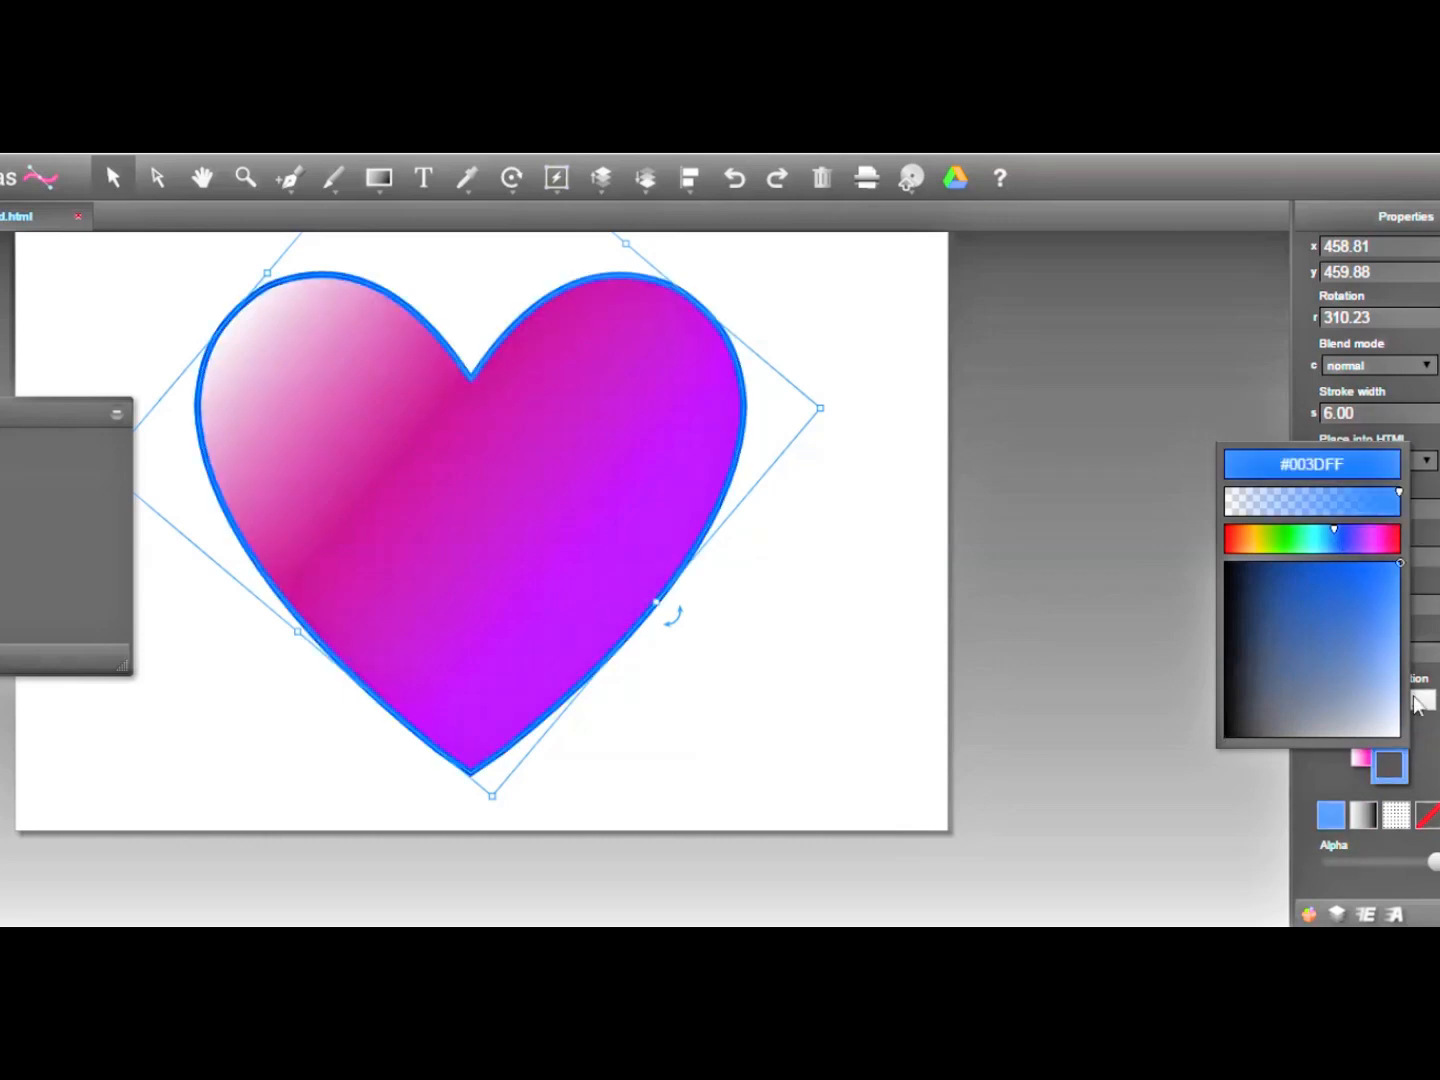
pyautogui.click(1429, 817)
pyautogui.click(755, 686)
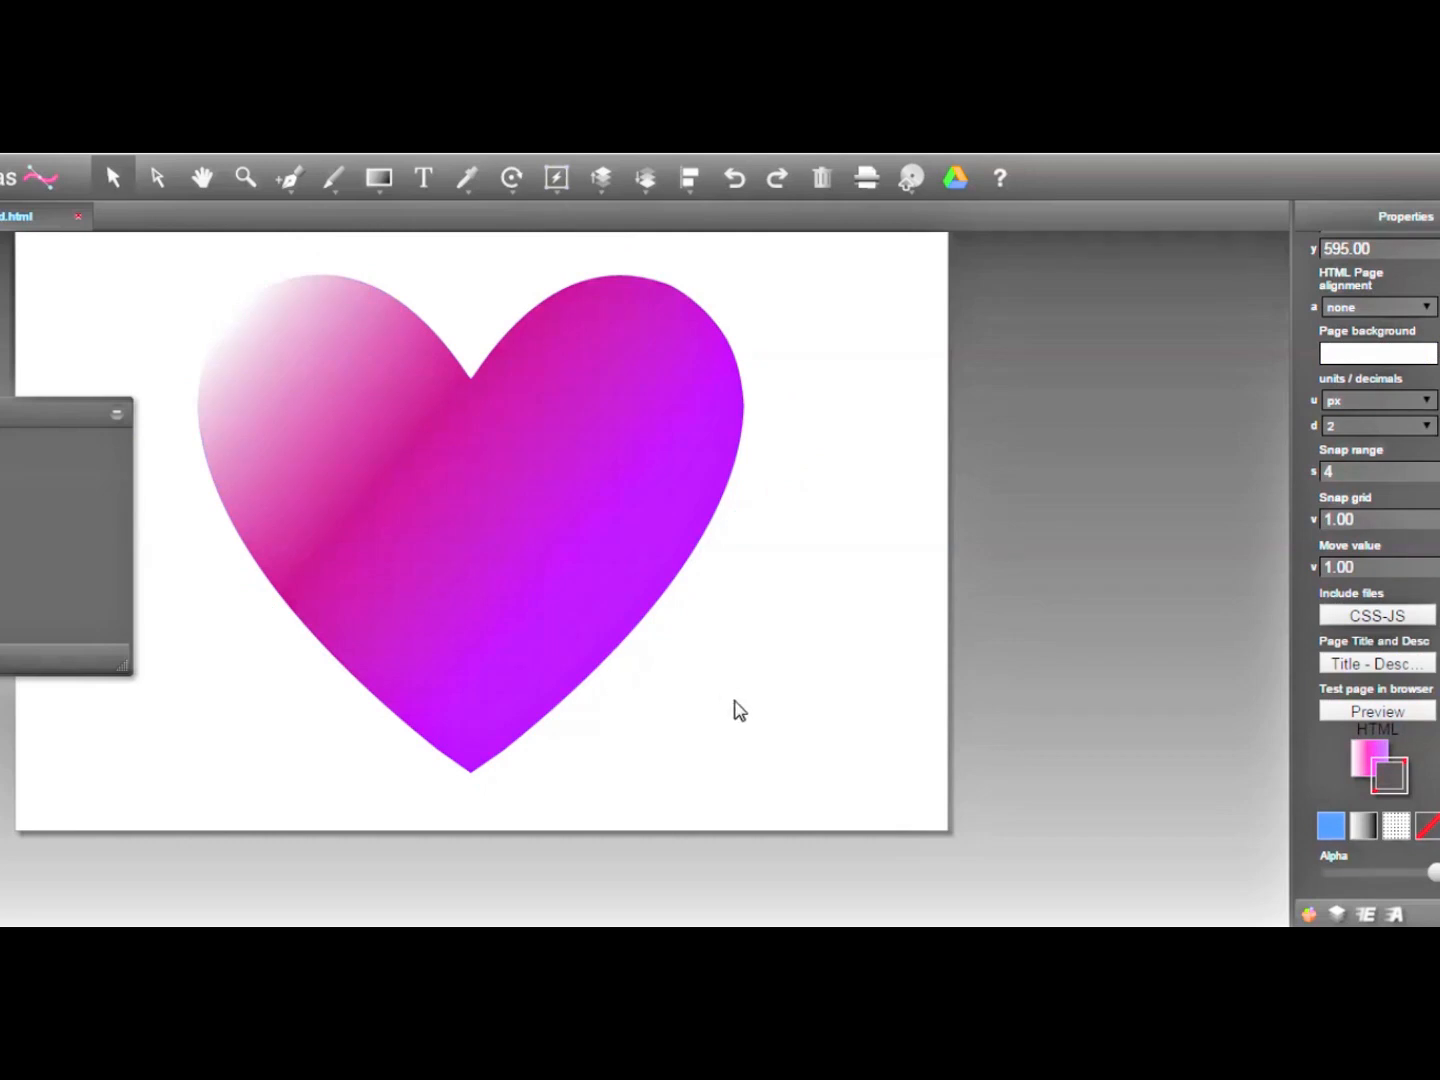
# Step: Switch to the PowerPoint presentation and show slide 24, What to Turn In
pyautogui.hotkey('alt', 'Tab')
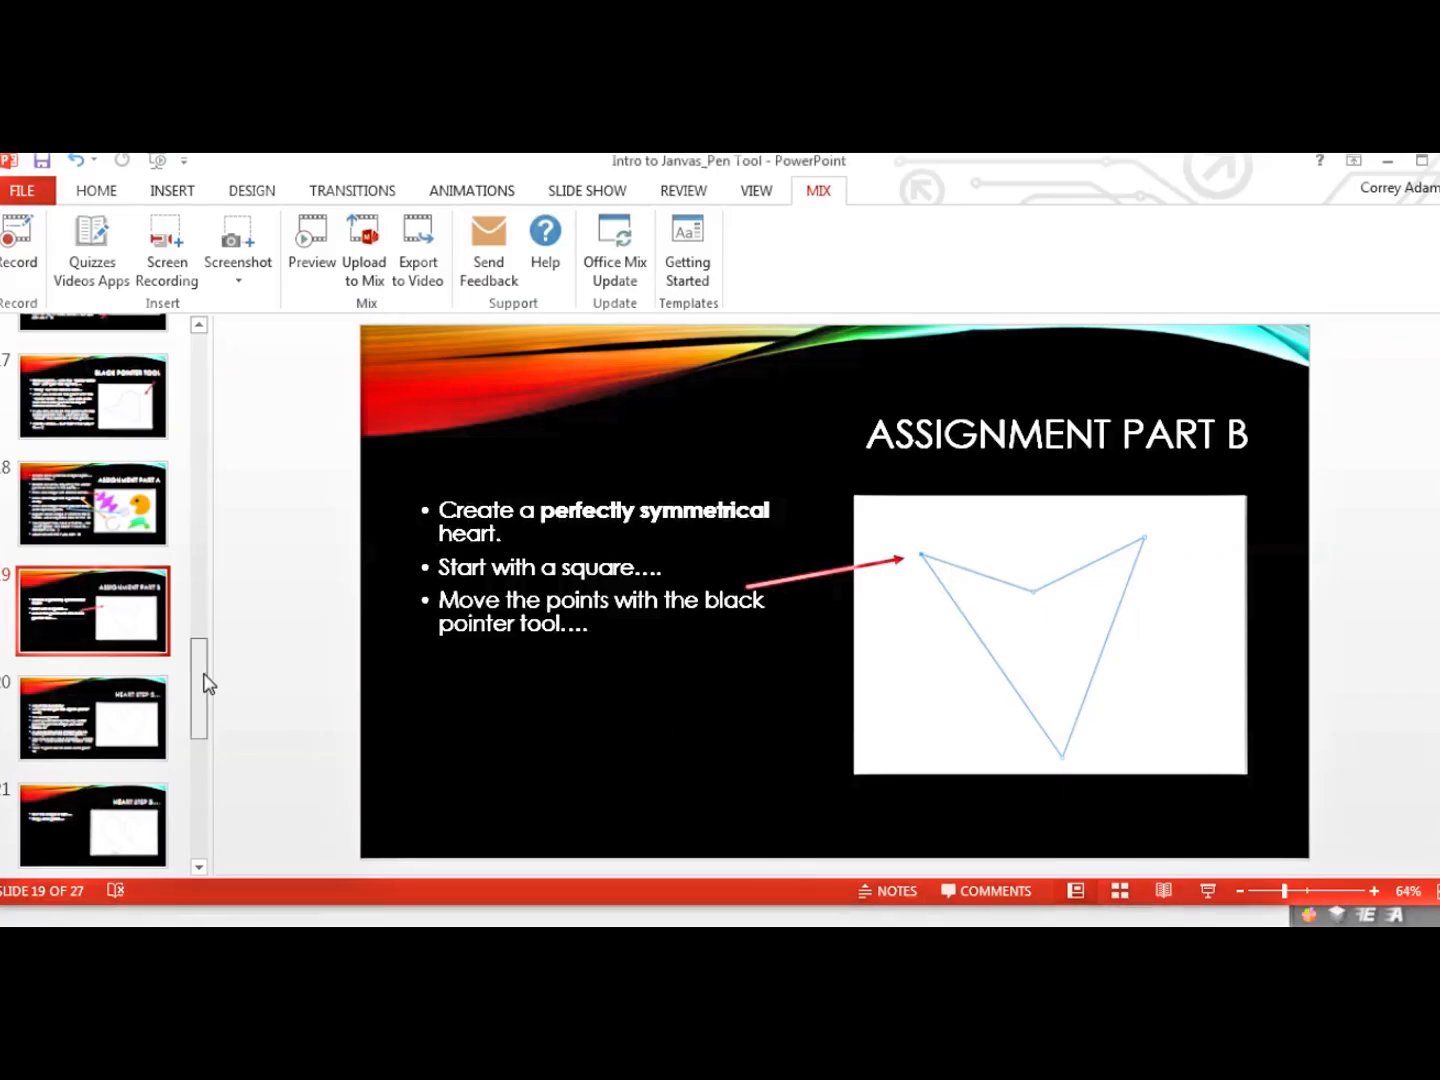
pyautogui.moveTo(202, 684); pyautogui.dragTo(200, 832)
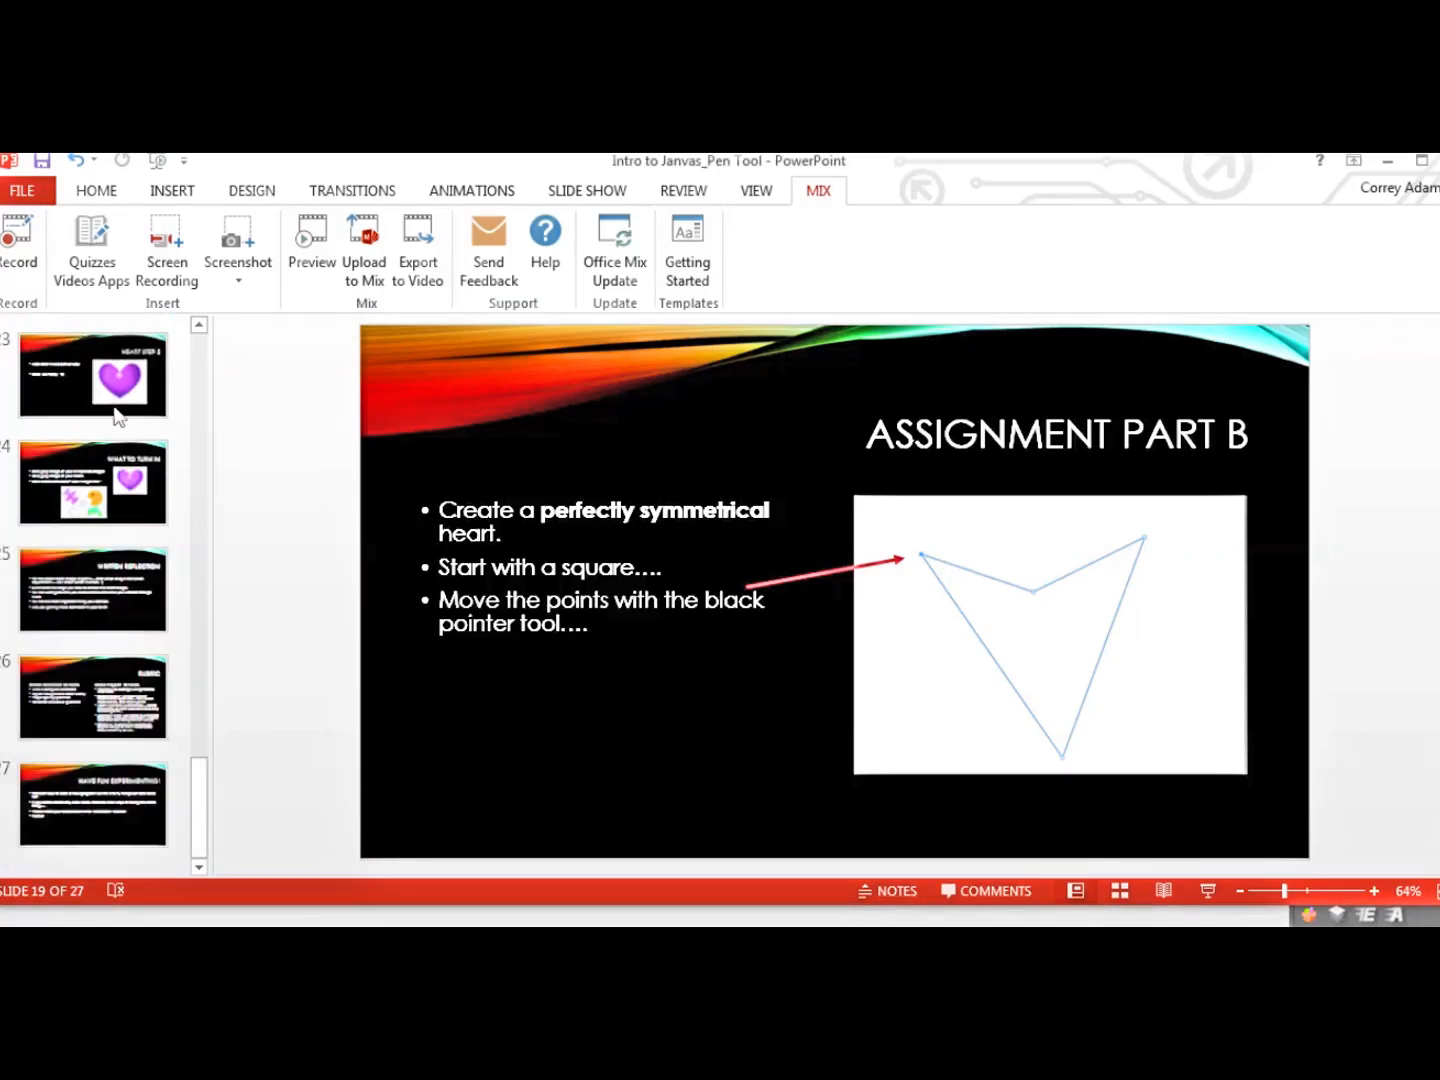
pyautogui.click(110, 390)
pyautogui.click(155, 491)
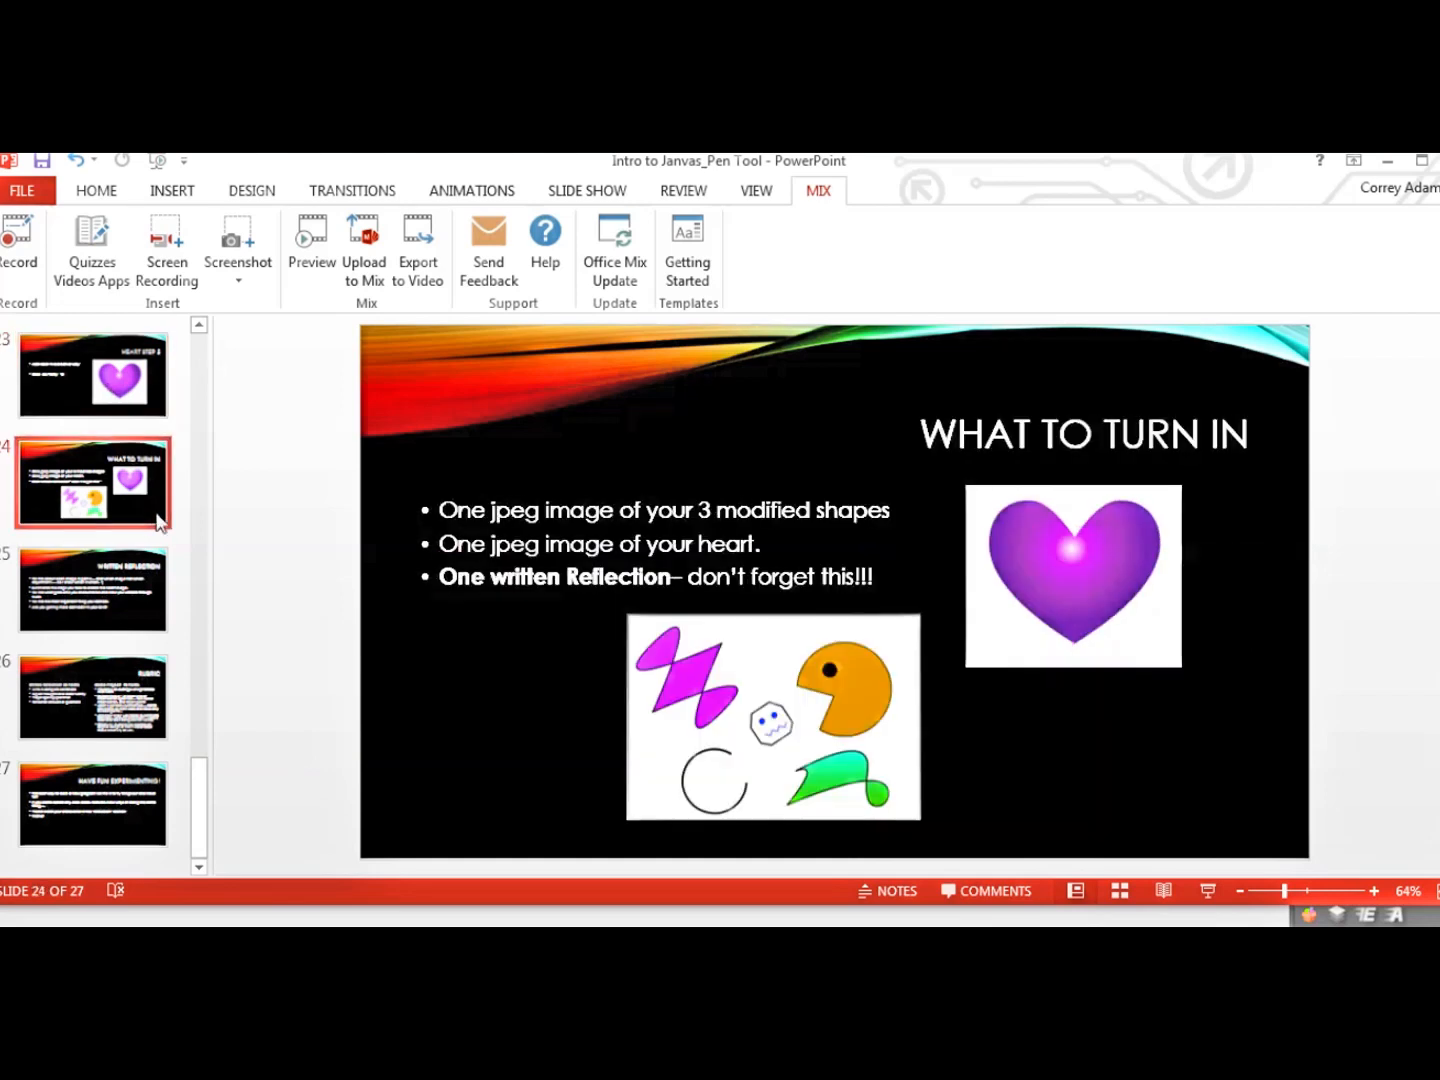